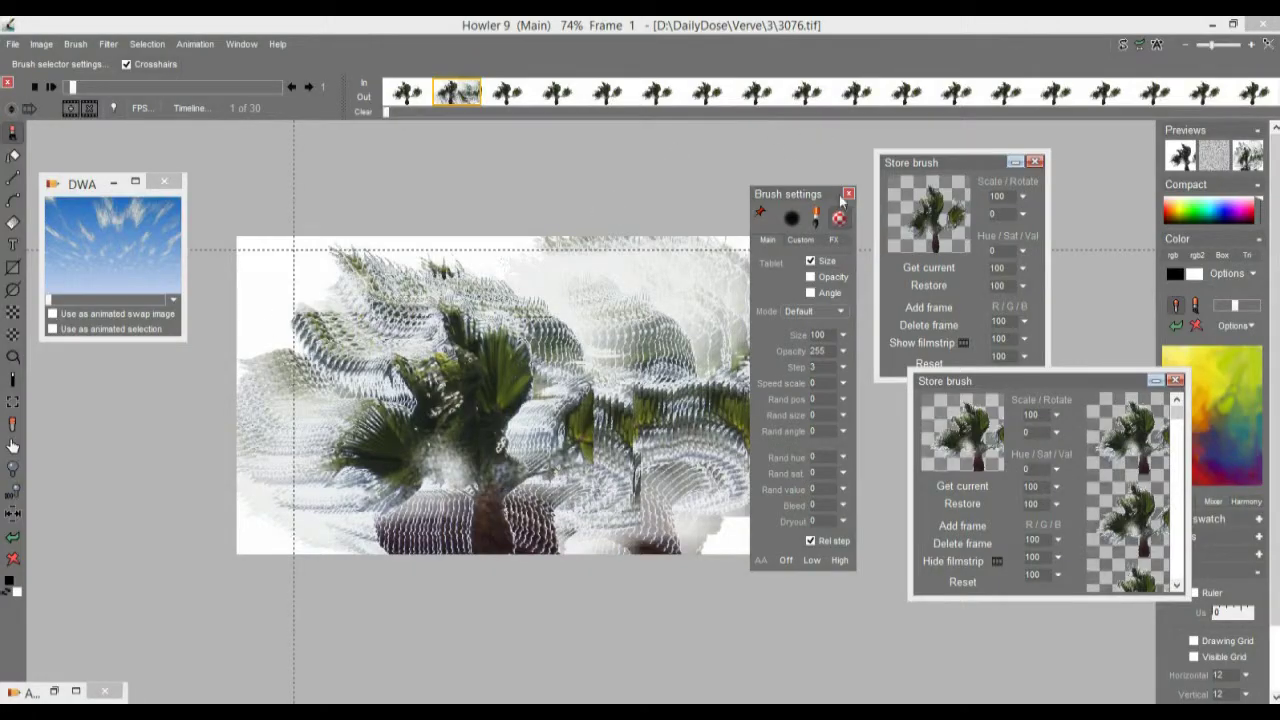
Close the brush settings and both stored brush windows to clear the workspace.
{"action": "left_click", "coordinate": [848, 195]}
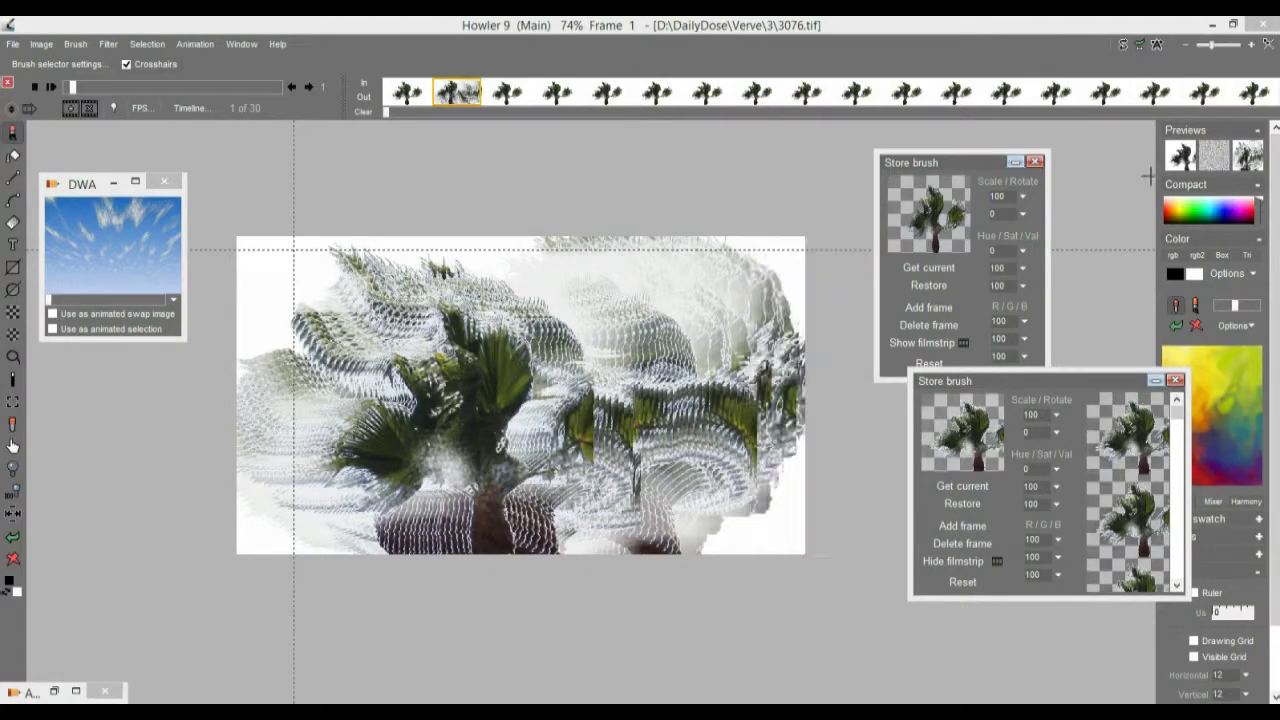
{"action": "left_click", "coordinate": [1036, 162]}
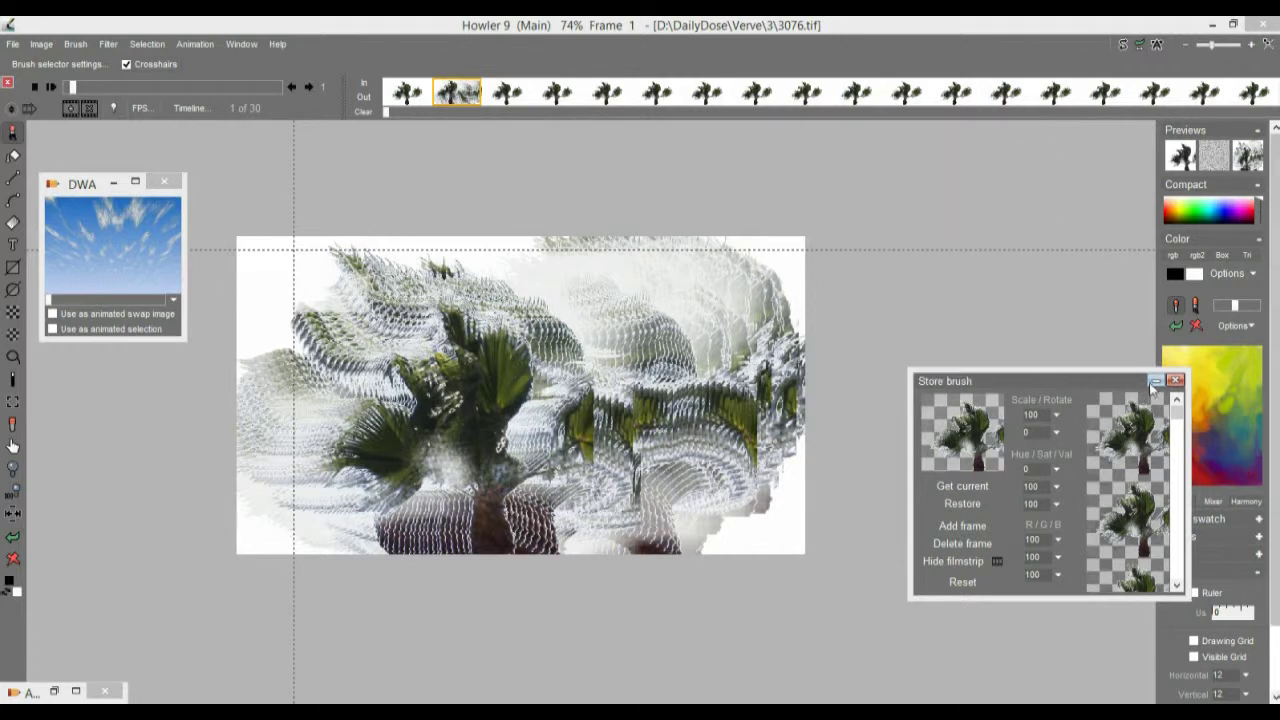
{"action": "left_click", "coordinate": [1175, 381]}
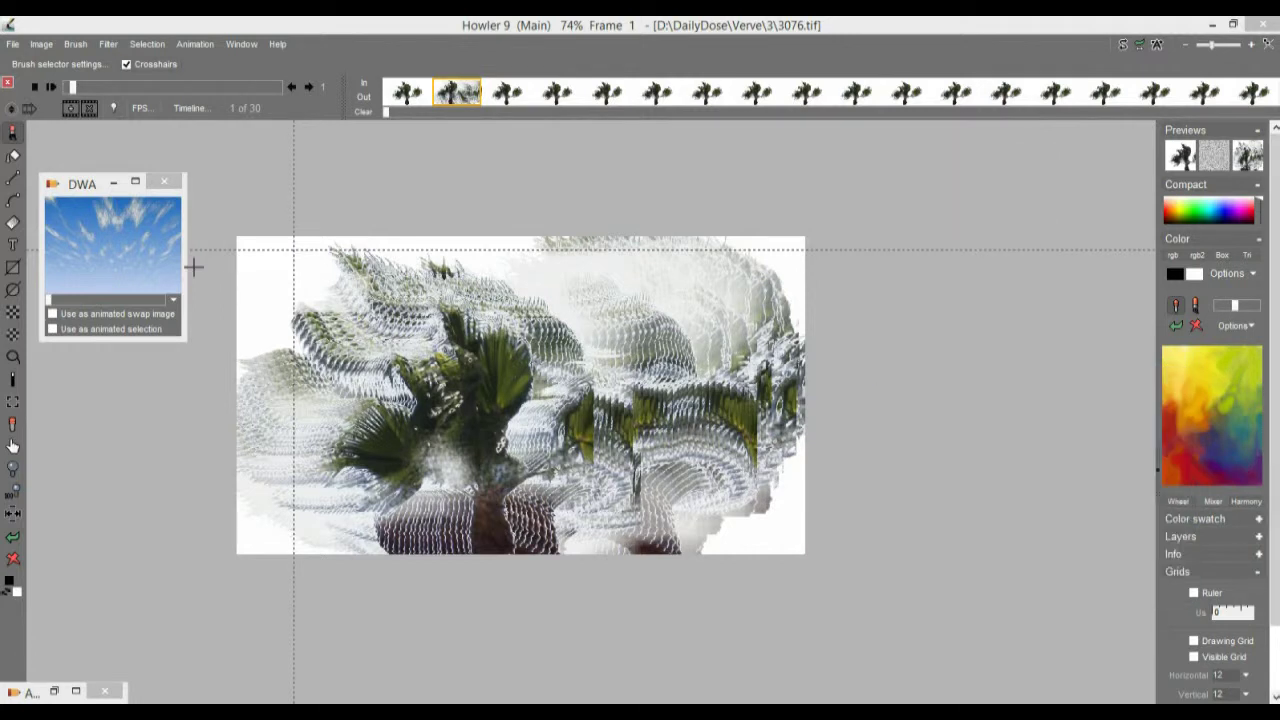
Start loading an image sequence for the animation and browse to the folder D:\DailyDose\Verve\3.
{"action": "left_click", "coordinate": [190, 44]}
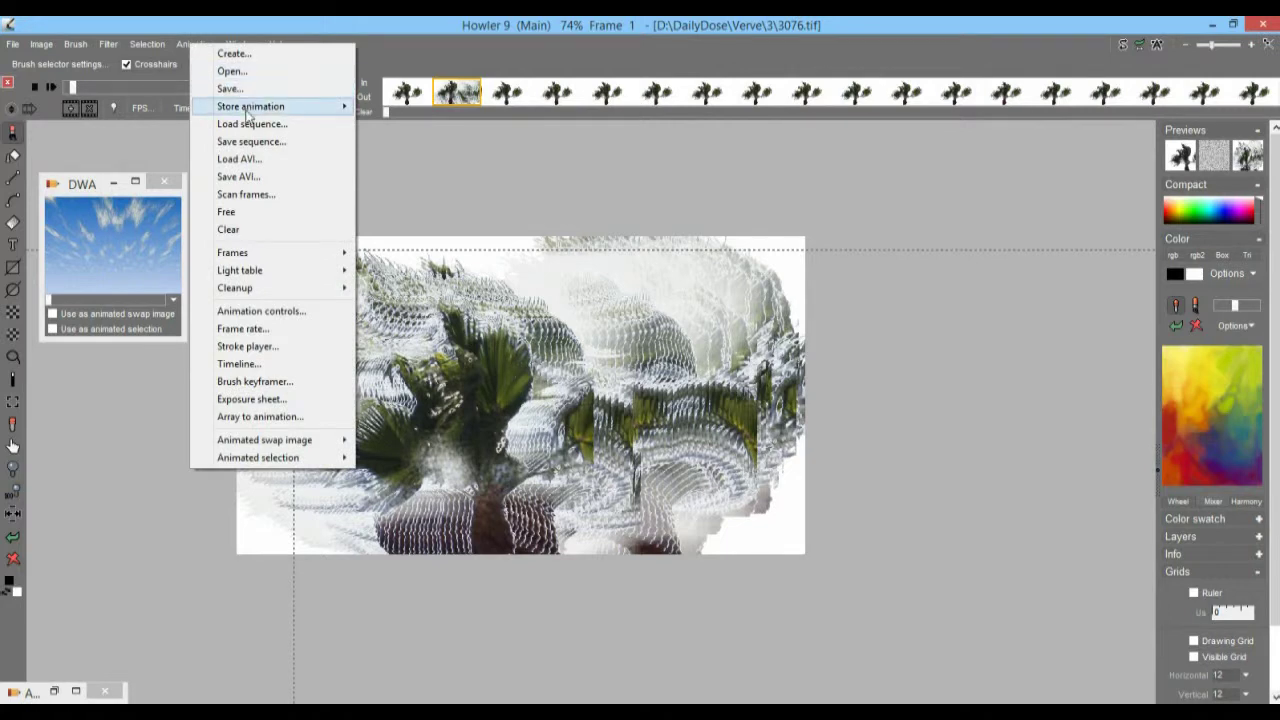
{"action": "mouse_move", "coordinate": [246, 110]}
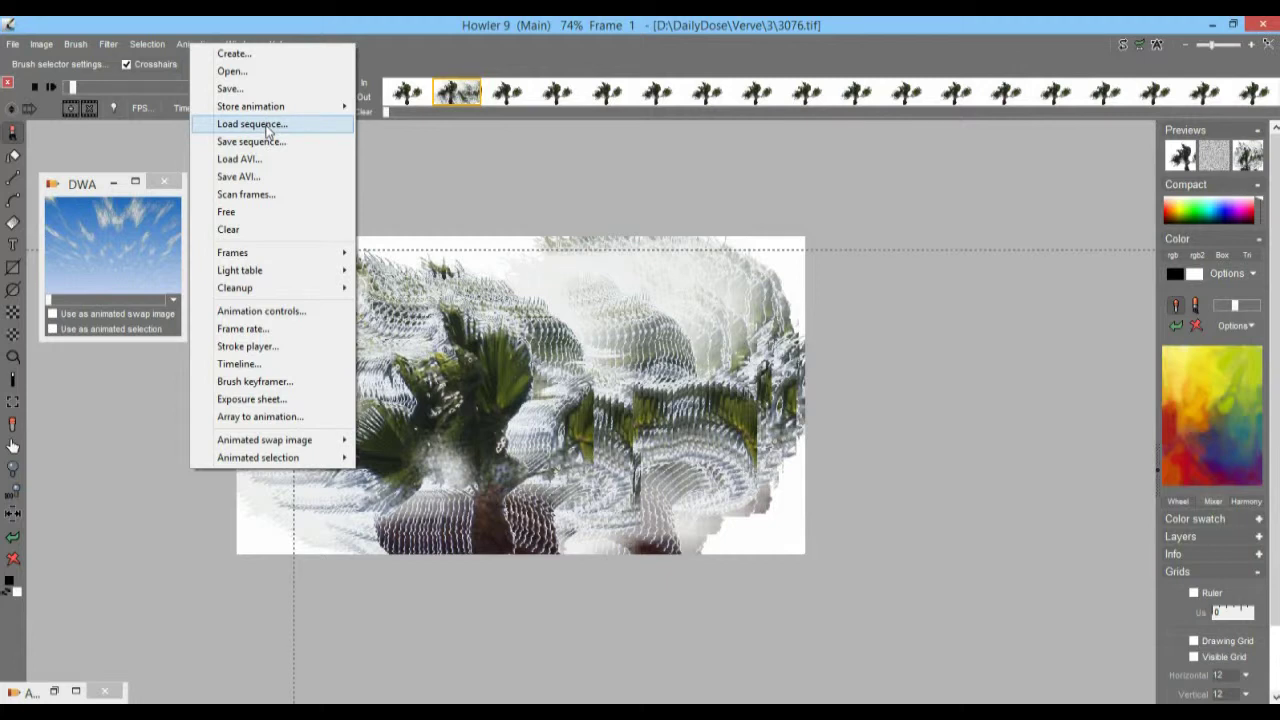
{"action": "left_click", "coordinate": [267, 128]}
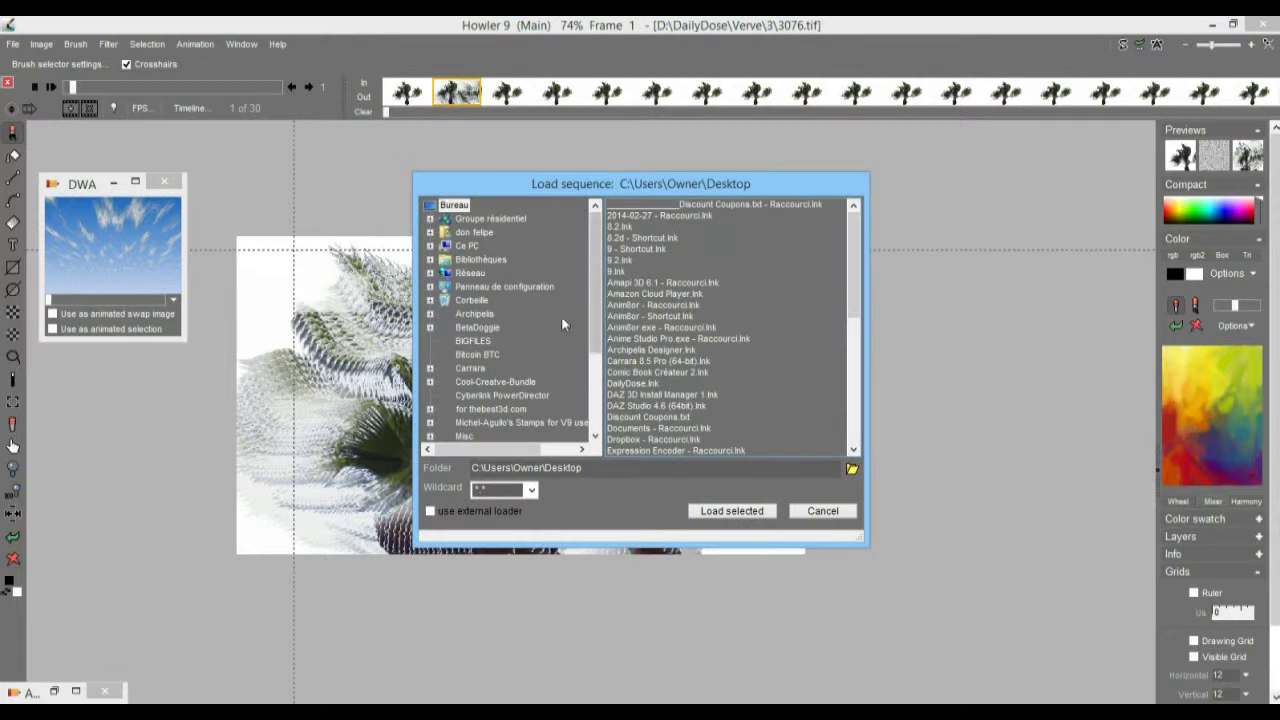
{"action": "double_click", "coordinate": [467, 247]}
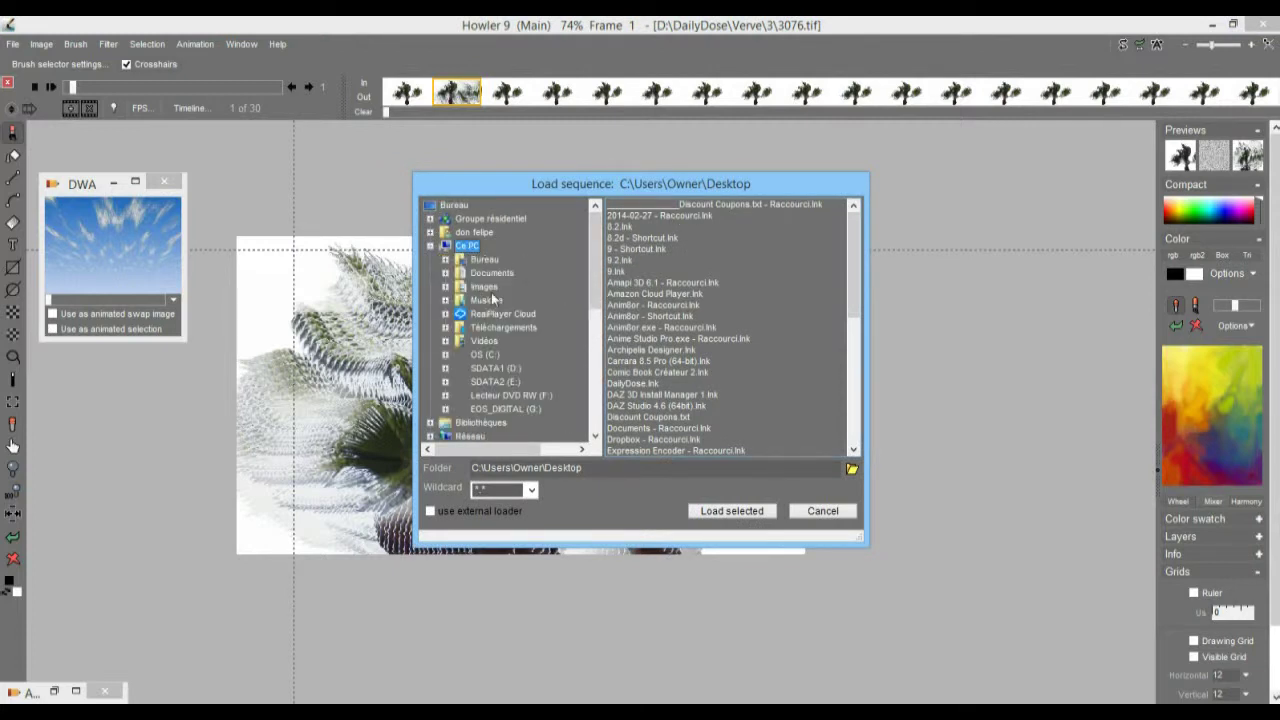
{"action": "double_click", "coordinate": [520, 369]}
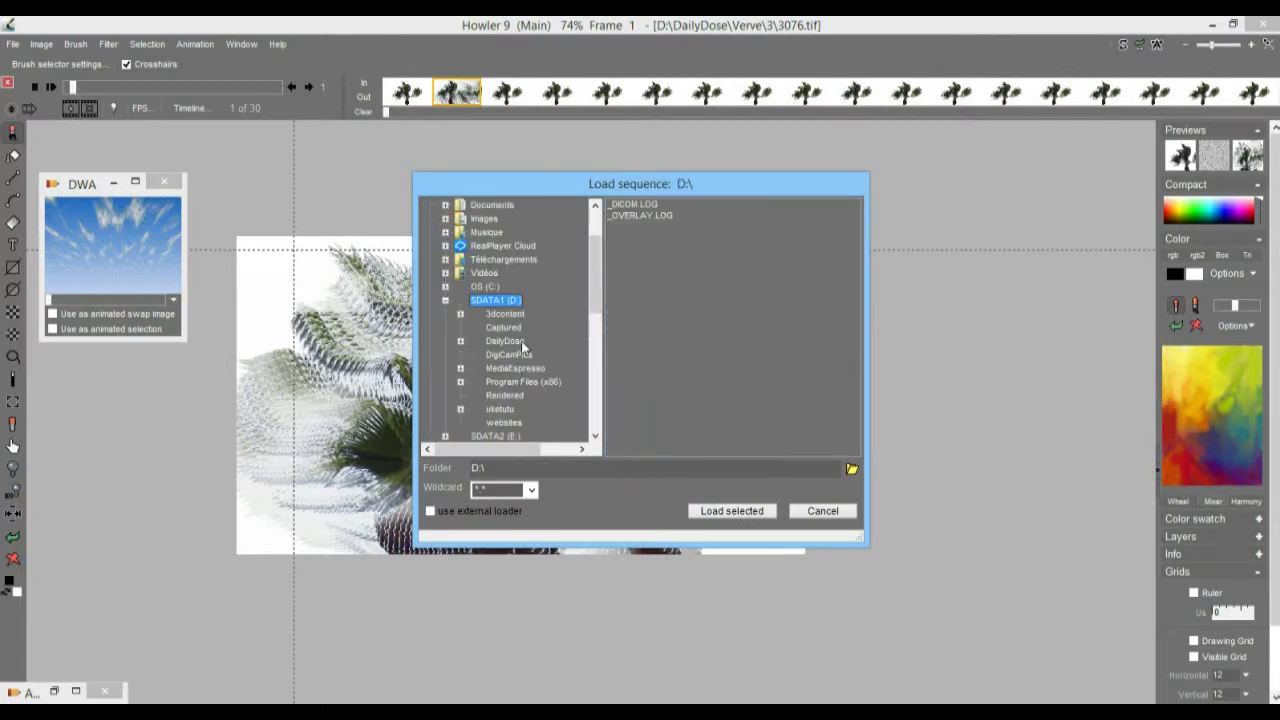
{"action": "double_click", "coordinate": [521, 341]}
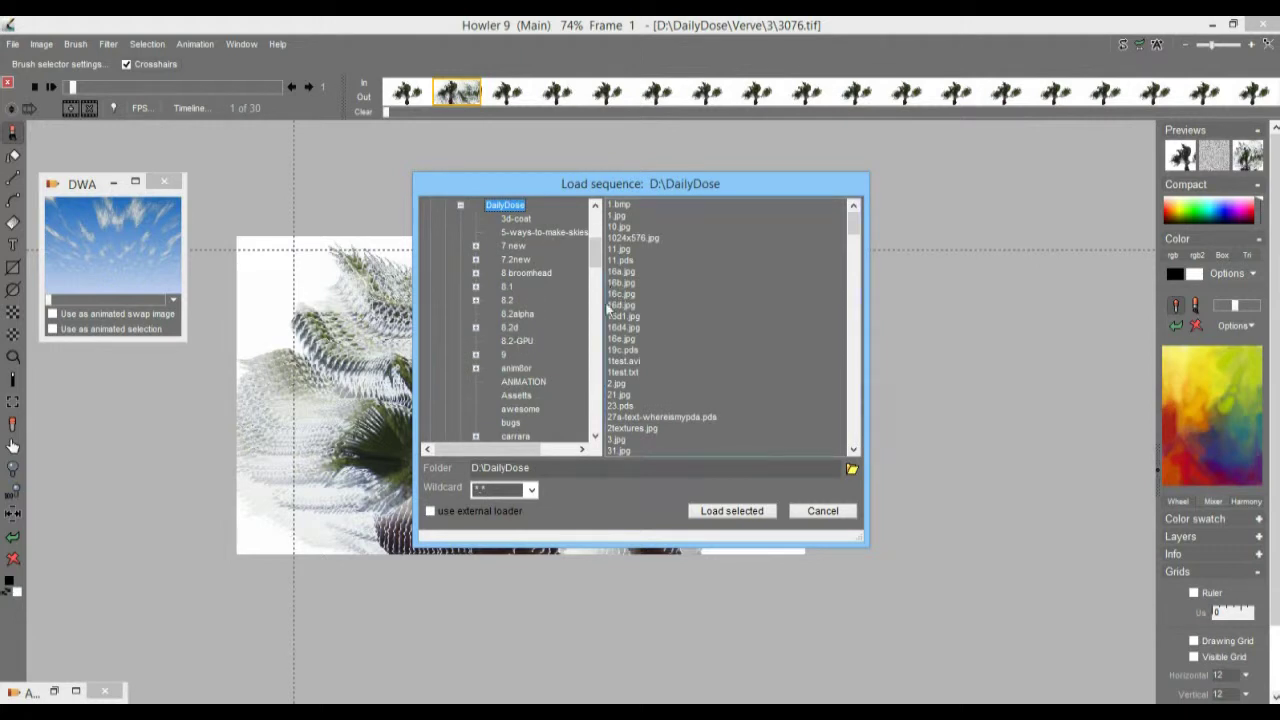
{"action": "left_click", "coordinate": [598, 356]}
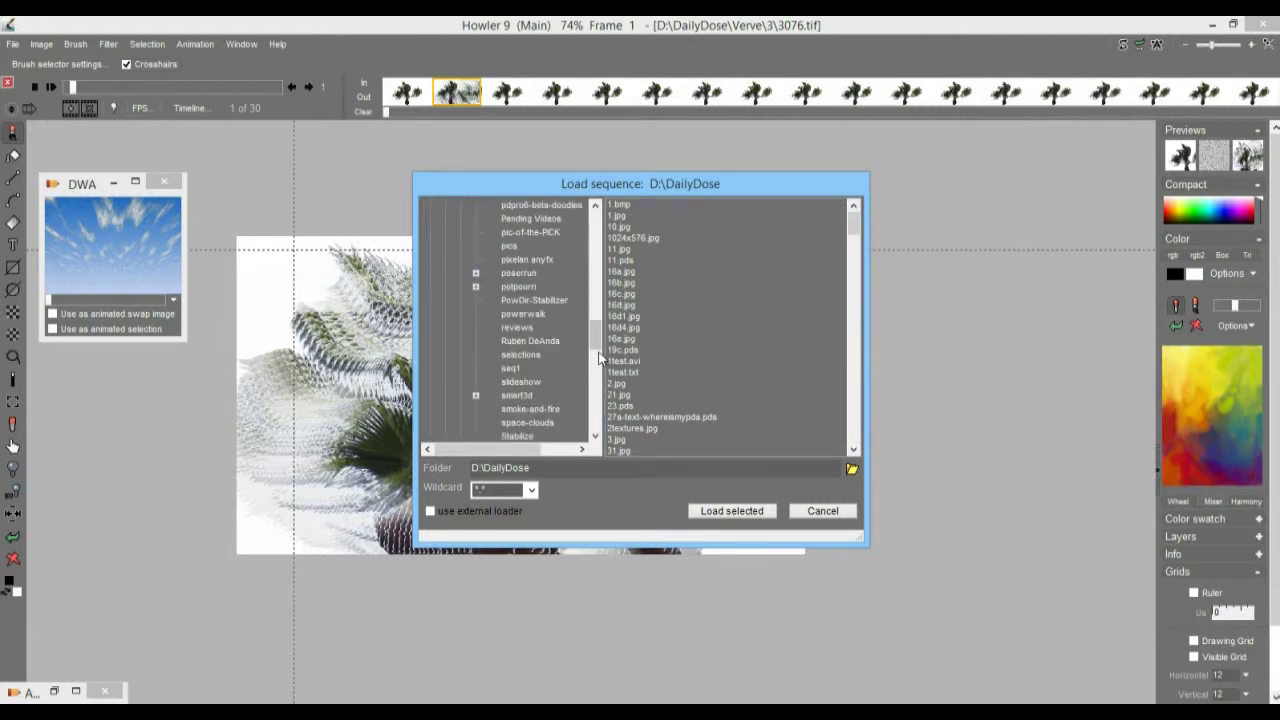
{"action": "left_click", "coordinate": [600, 388]}
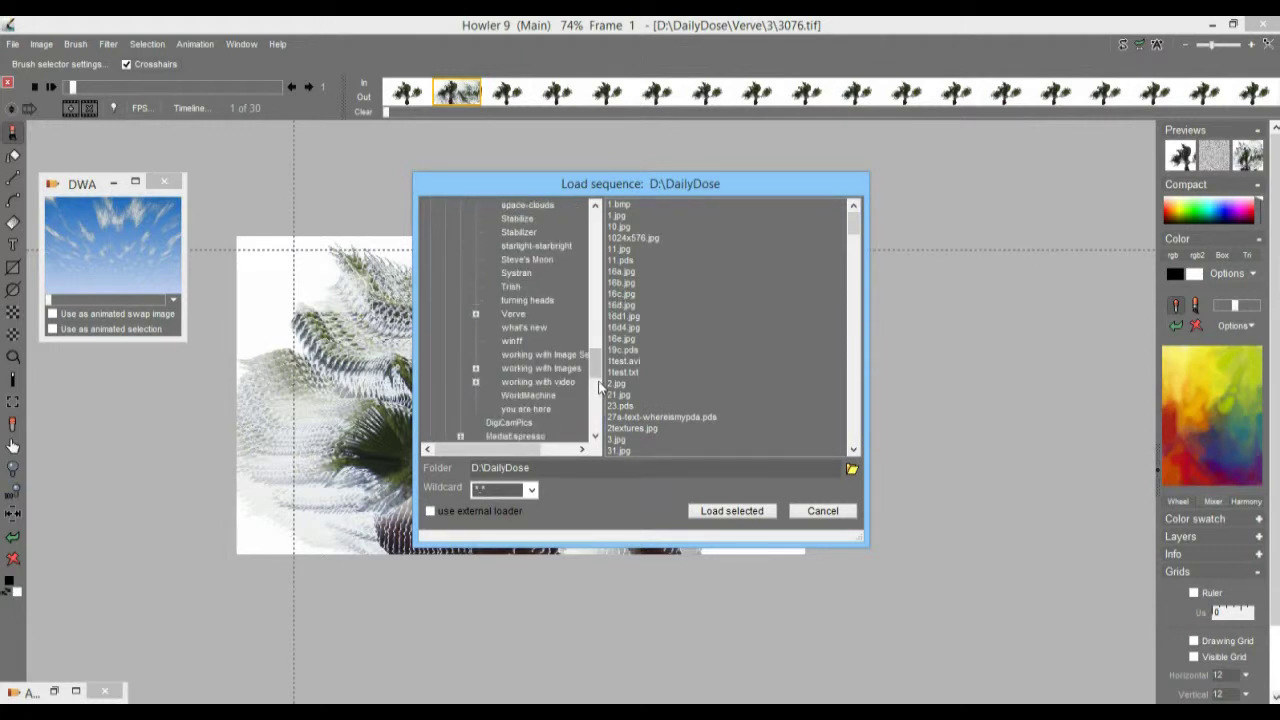
{"action": "double_click", "coordinate": [510, 316]}
{"action": "left_click", "coordinate": [519, 369]}
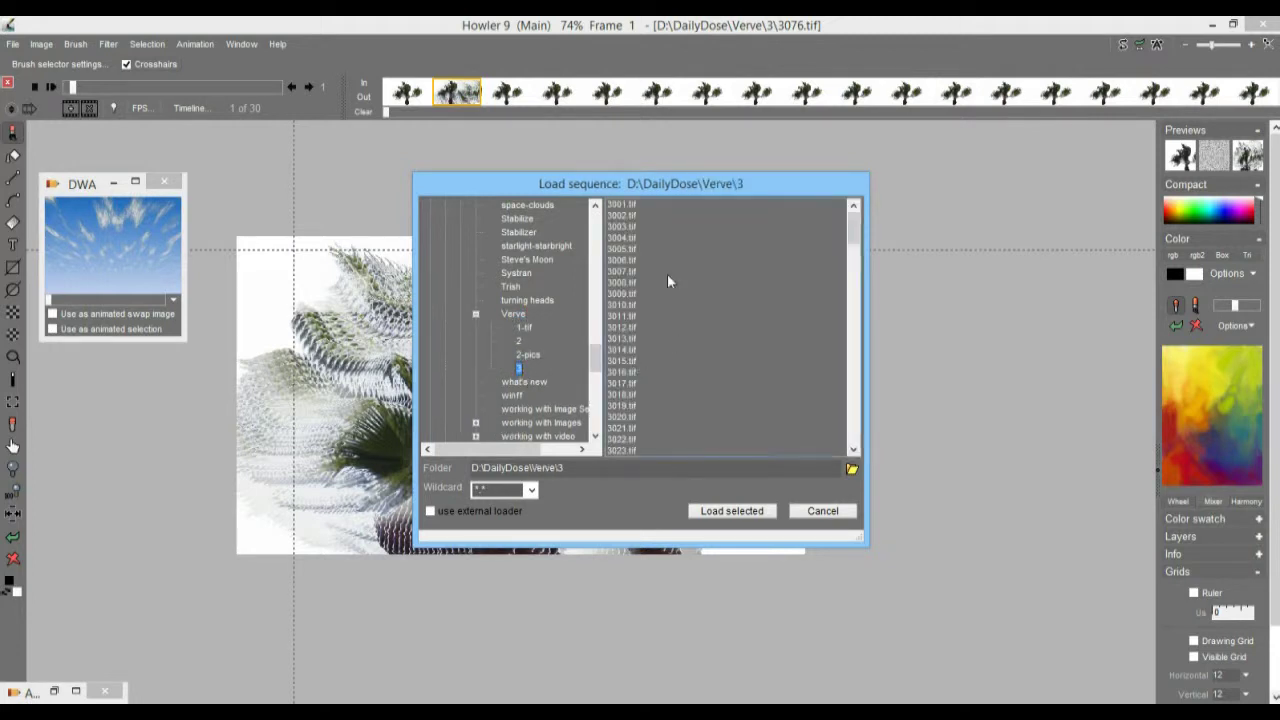
Load the frames short01.tif to short09.tif as the animation, replacing the current one.
{"action": "left_click_drag", "start_coordinate": [630, 204], "coordinate": [638, 283]}
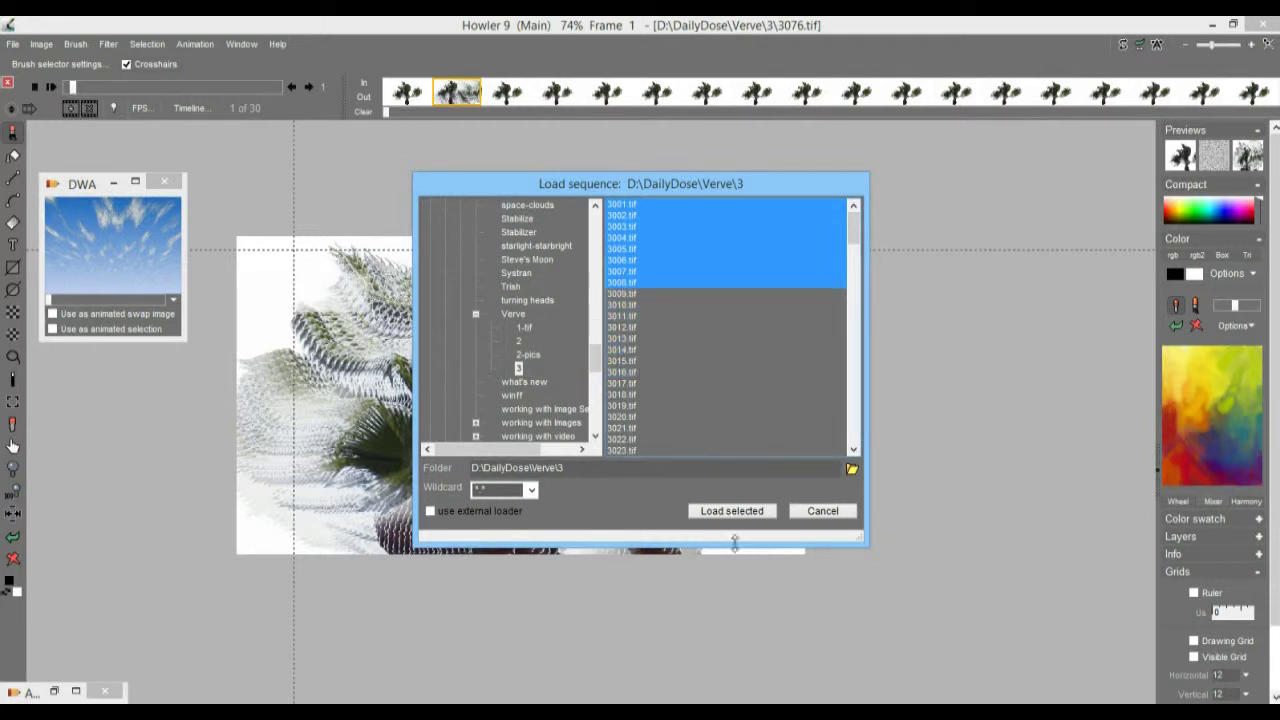
{"action": "left_click_drag", "start_coordinate": [855, 231], "coordinate": [862, 427]}
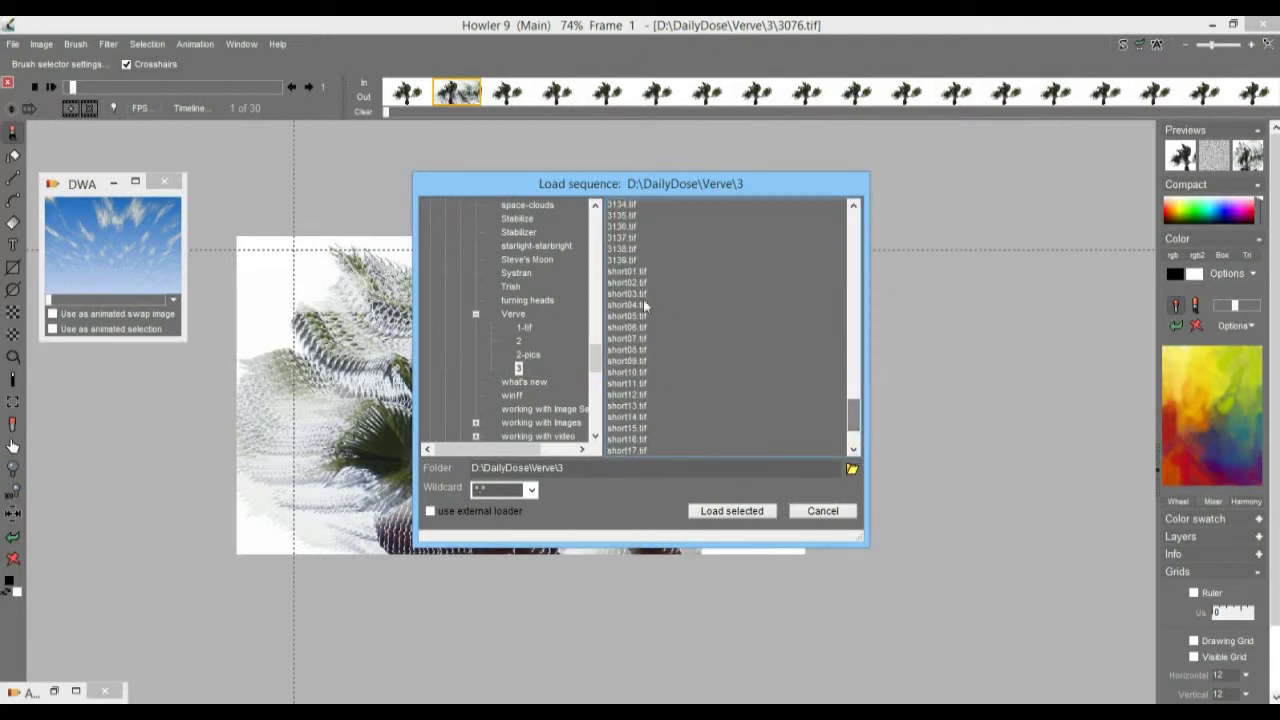
{"action": "left_click_drag", "start_coordinate": [628, 272], "coordinate": [639, 362]}
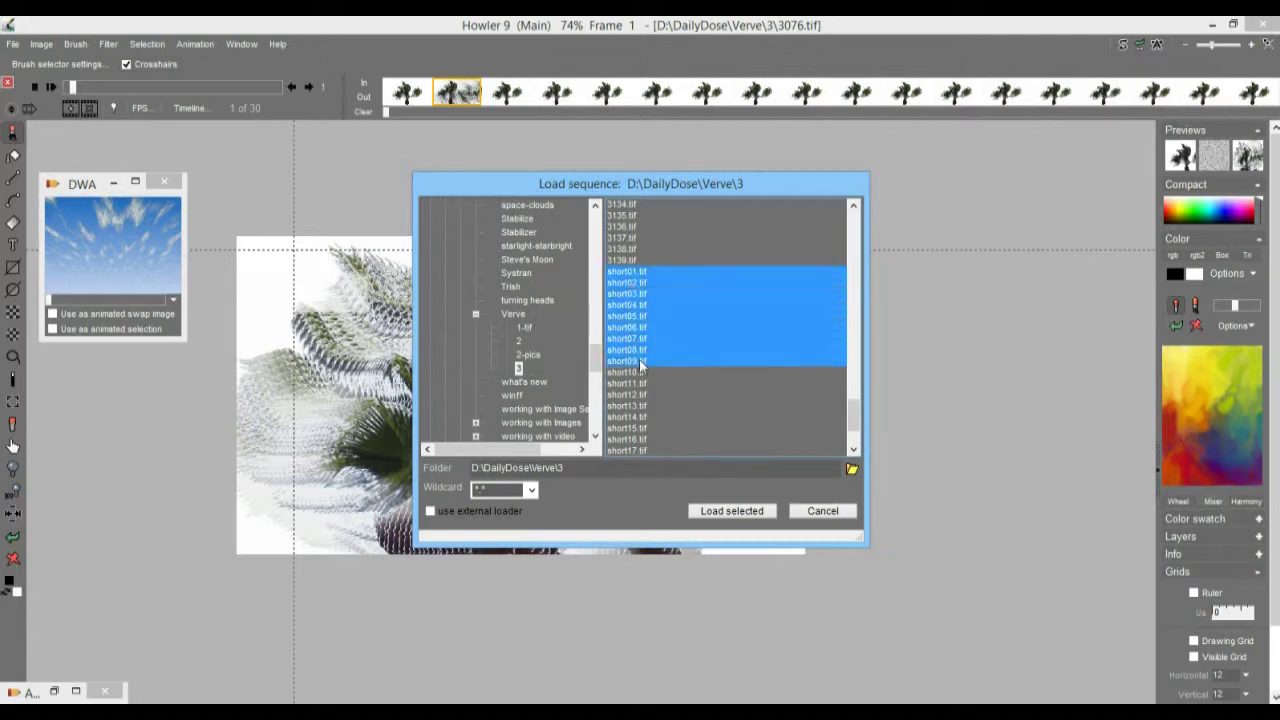
{"action": "left_click", "coordinate": [742, 522]}
{"action": "left_click", "coordinate": [566, 445]}
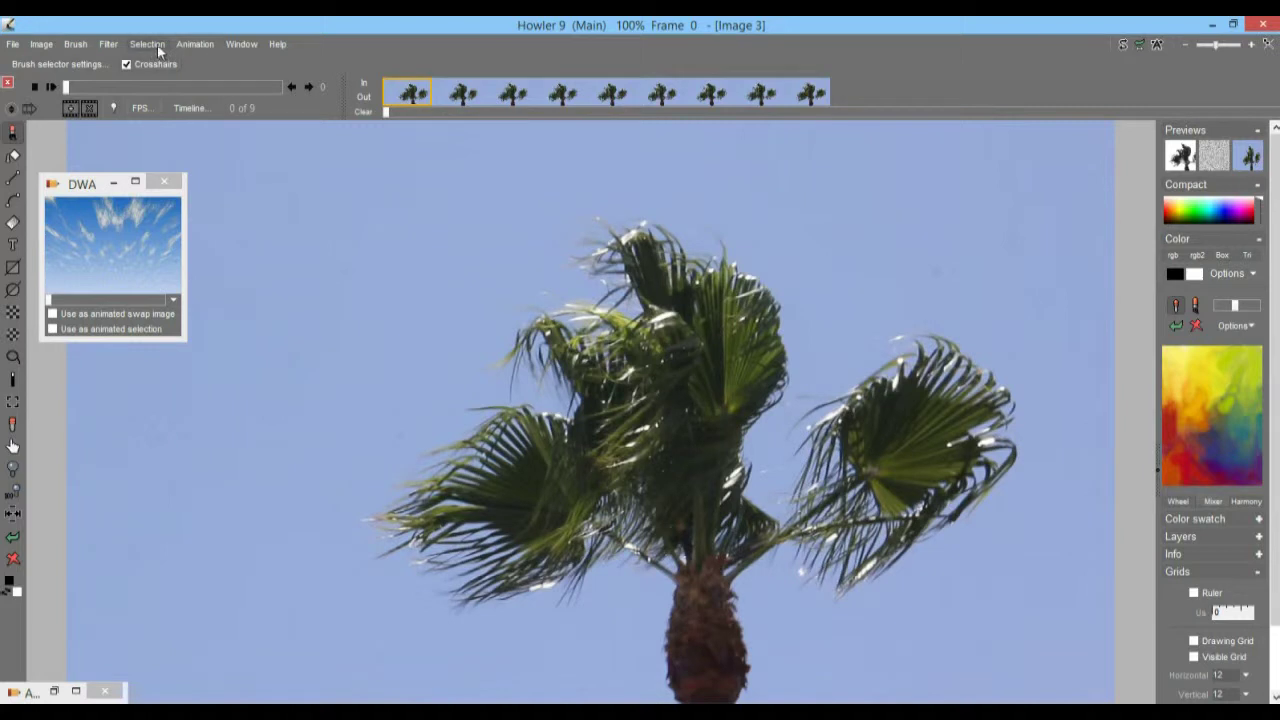
Load the frames short01.tif to short25.tif as the animation, replacing the current one, and scrub through the palm footage.
{"action": "left_click", "coordinate": [201, 44]}
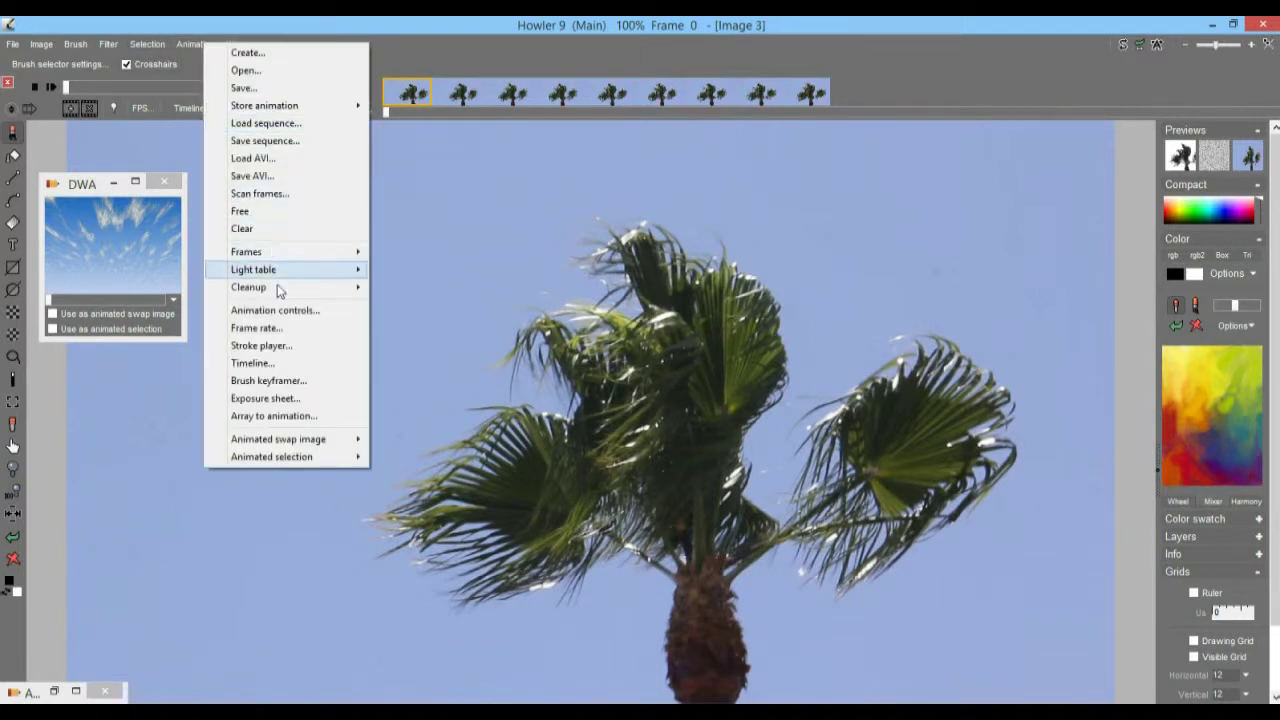
{"action": "left_click", "coordinate": [266, 123]}
{"action": "left_click_drag", "start_coordinate": [652, 272], "coordinate": [648, 590]}
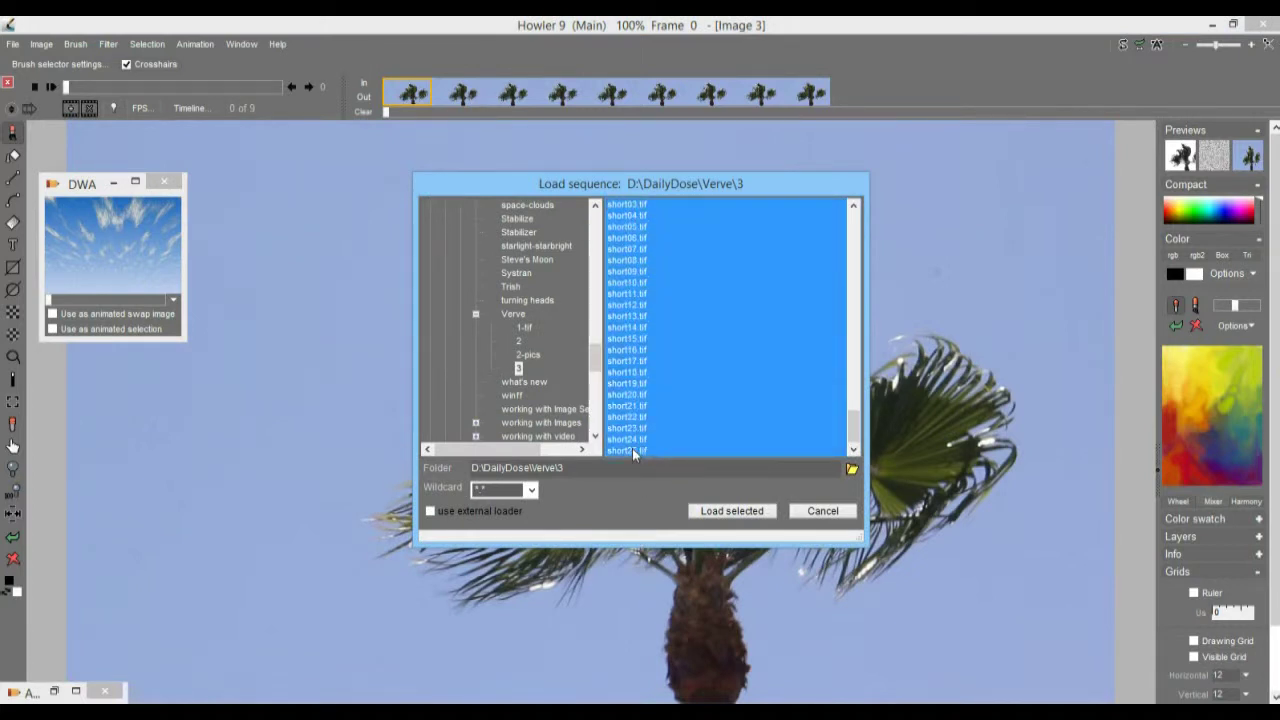
{"action": "left_click", "coordinate": [740, 510]}
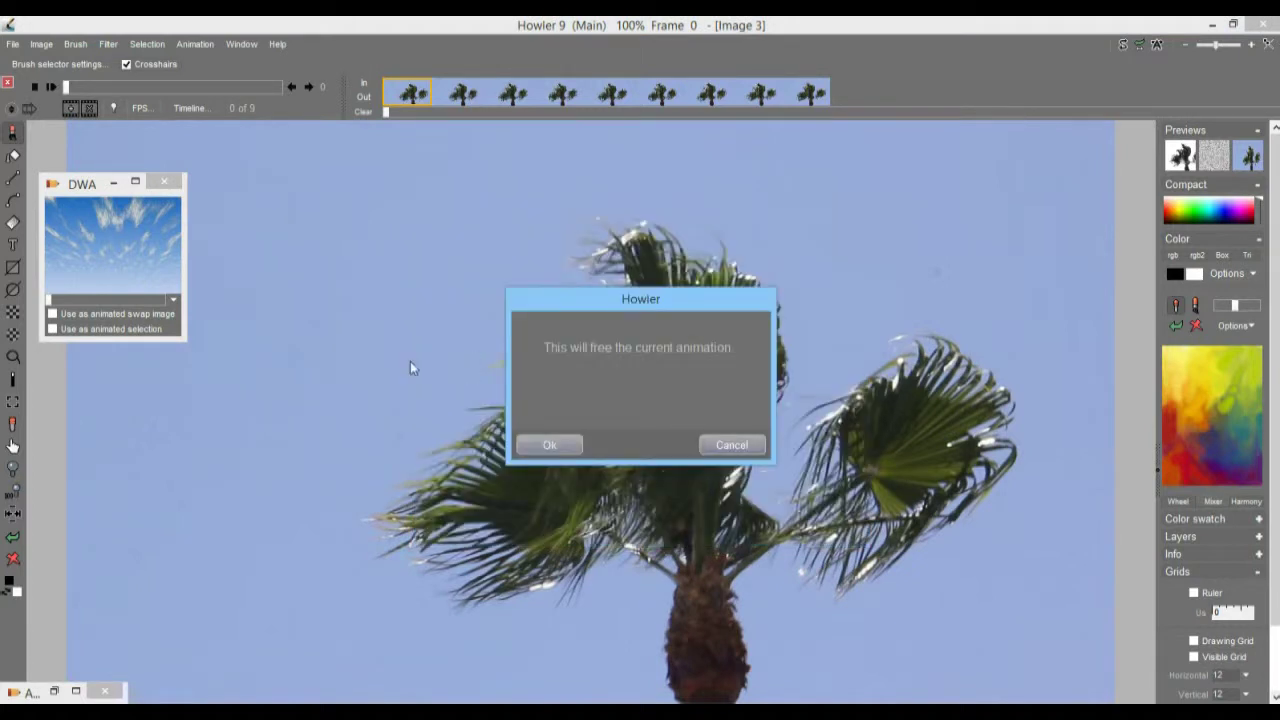
{"action": "left_click", "coordinate": [555, 444]}
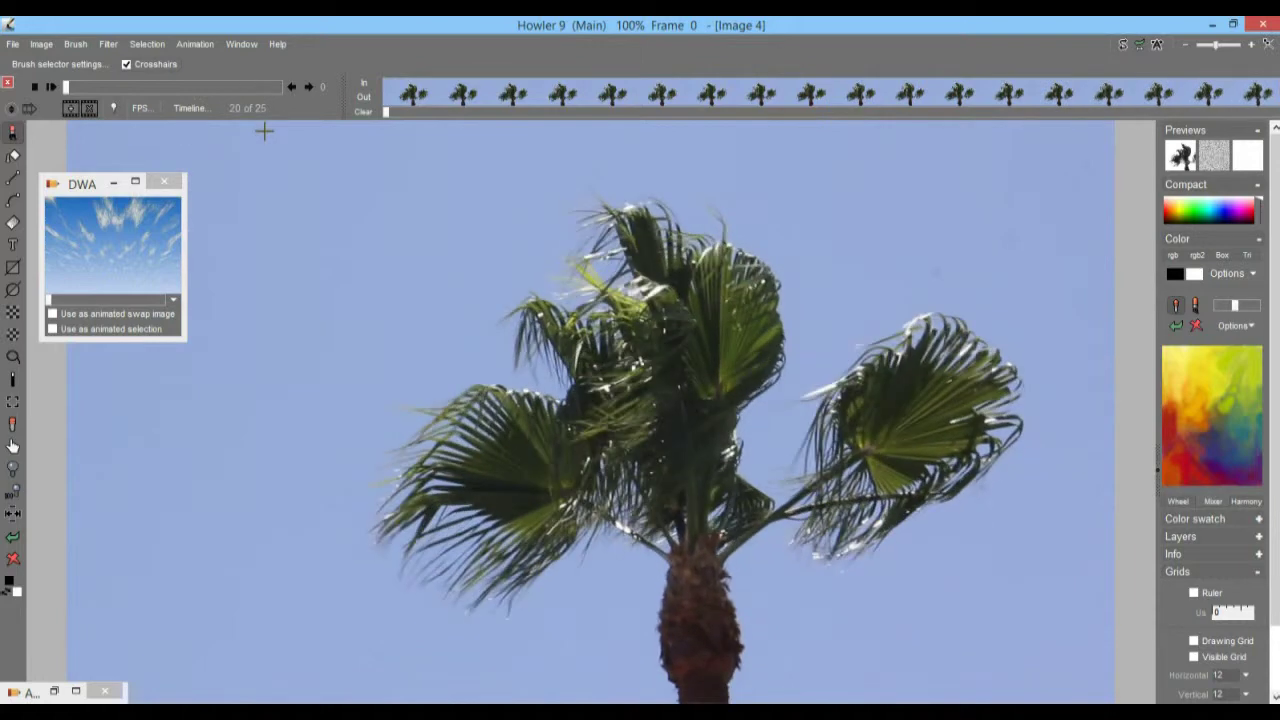
{"action": "left_click_drag", "start_coordinate": [188, 88], "coordinate": [86, 88]}
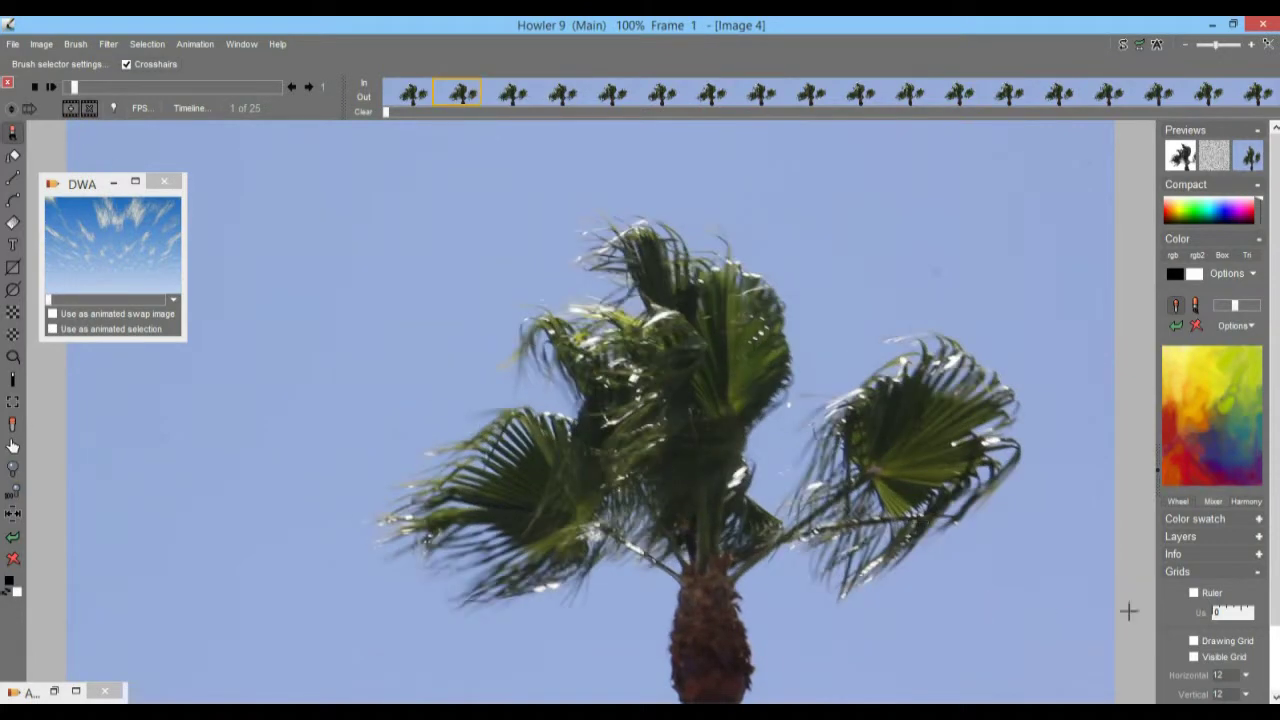
Store the palm animation to memory and move its thumbnail window to the side opposite the stored sky animation.
{"action": "scroll", "coordinate": [900, 540], "scroll_direction": "down", "scroll_amount": 4}
{"action": "scroll", "coordinate": [962, 548], "scroll_direction": "up", "scroll_amount": 2}
{"action": "scroll", "coordinate": [745, 505], "scroll_direction": "down", "scroll_amount": 1}
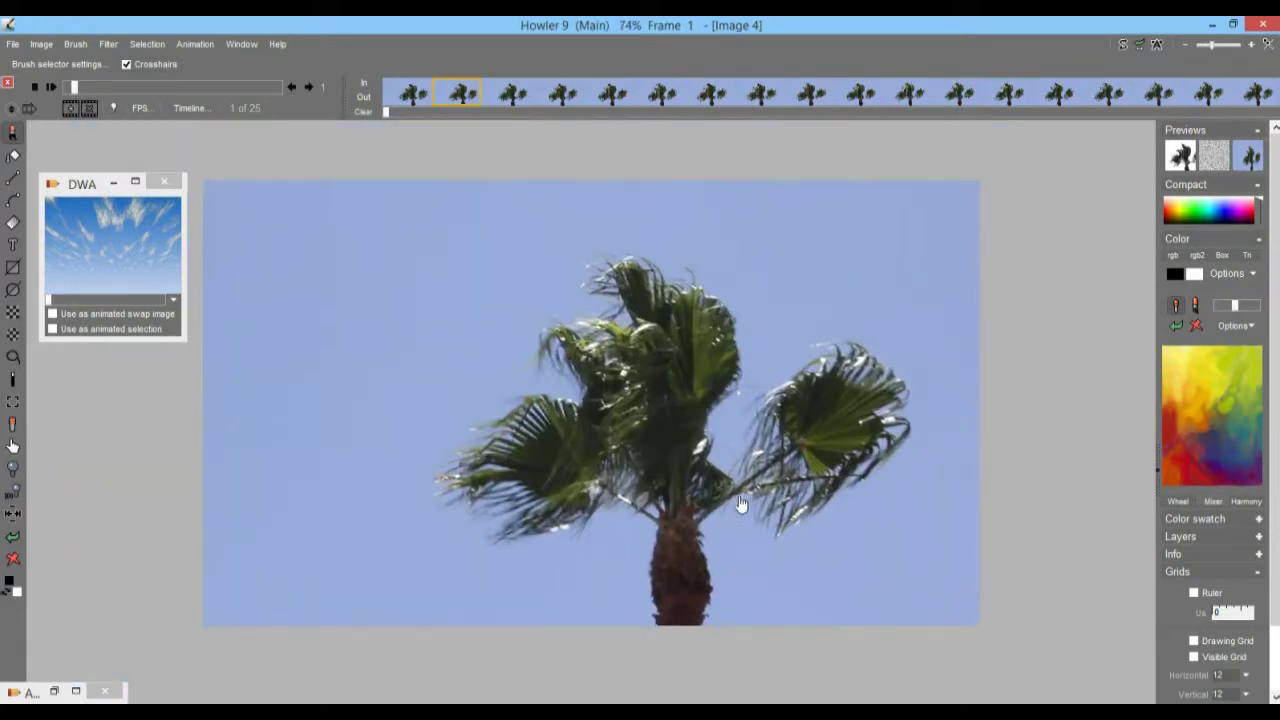
{"action": "scroll", "coordinate": [745, 505], "scroll_direction": "left", "scroll_amount": 2}
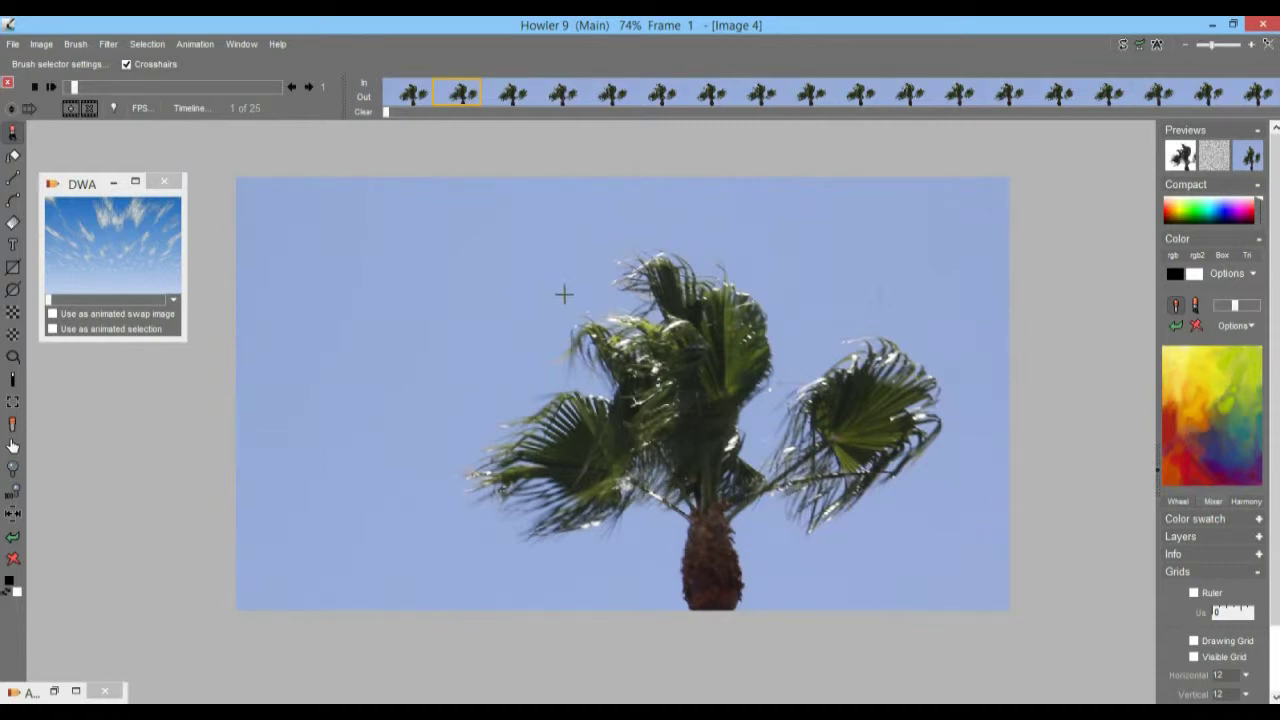
{"action": "left_click", "coordinate": [193, 44]}
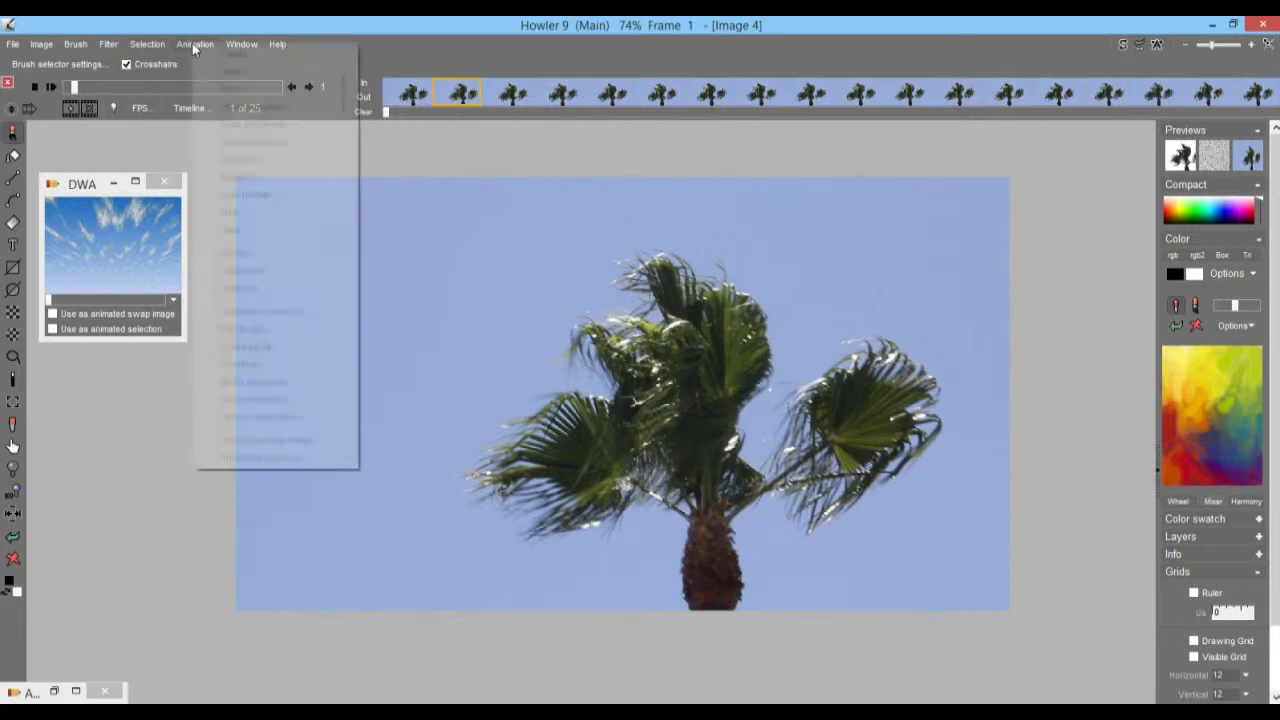
{"action": "mouse_move", "coordinate": [340, 107]}
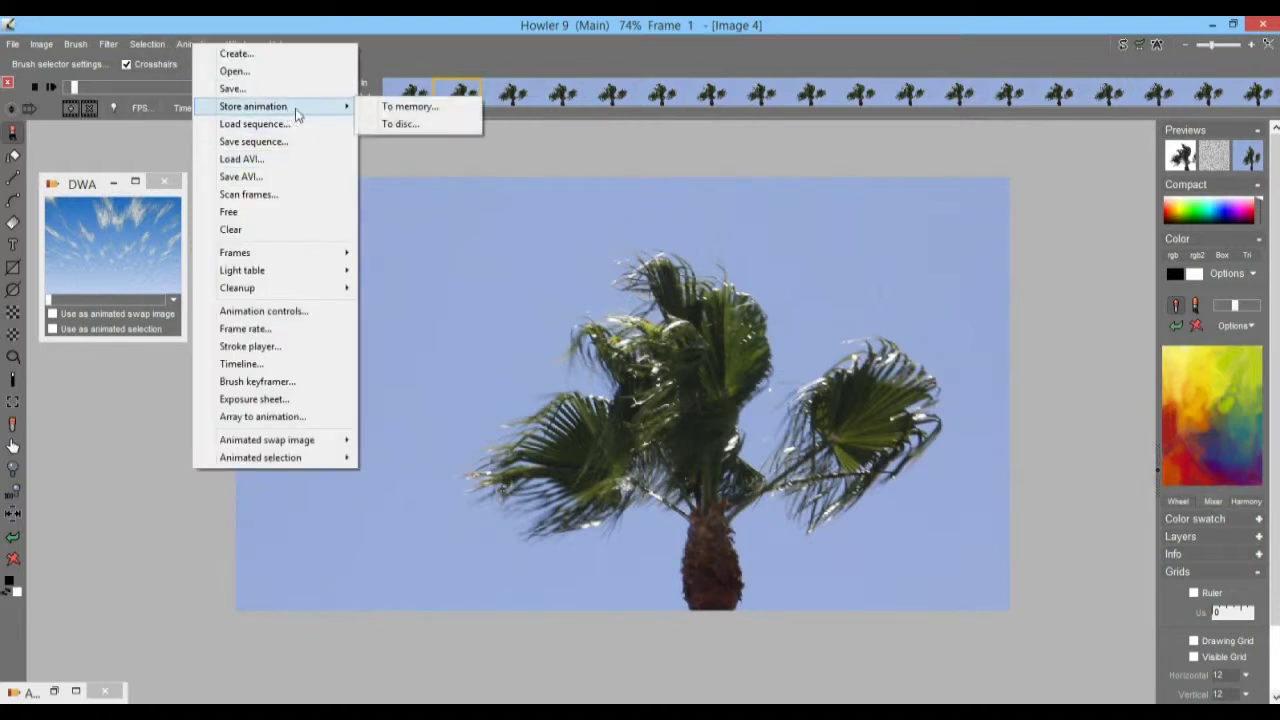
{"action": "left_click", "coordinate": [392, 110]}
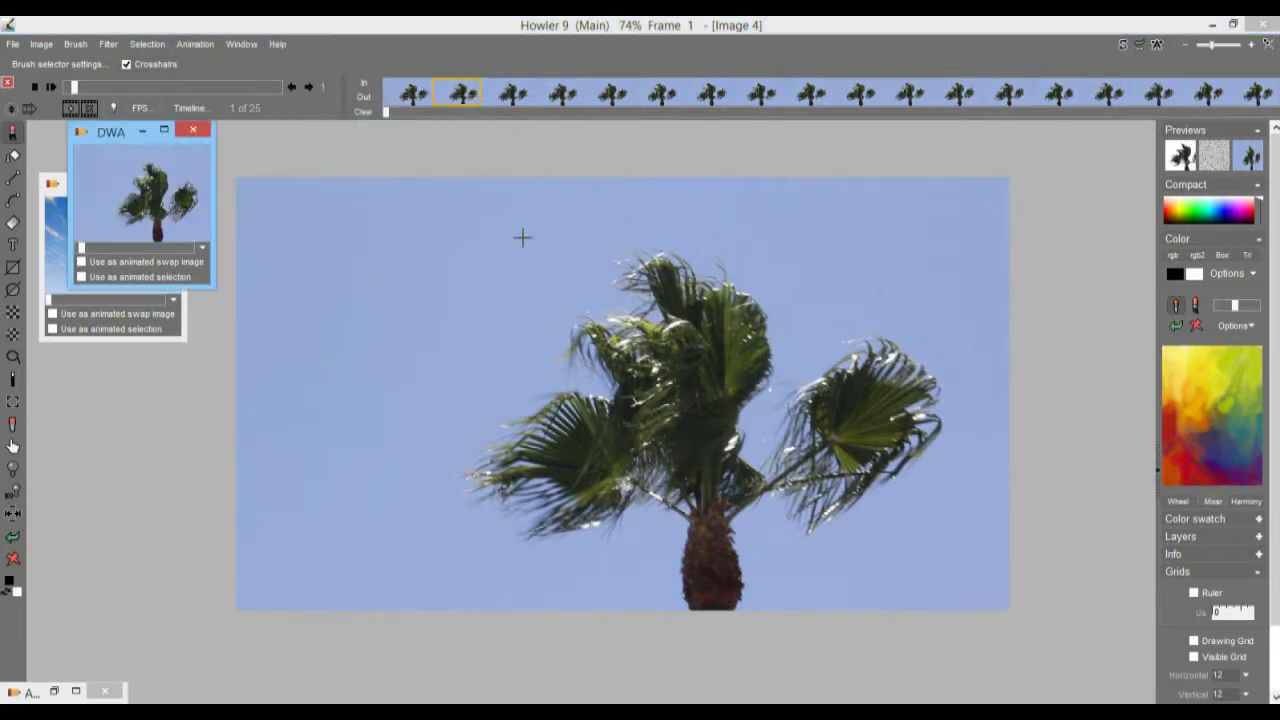
{"action": "left_click_drag", "start_coordinate": [99, 135], "coordinate": [1013, 155]}
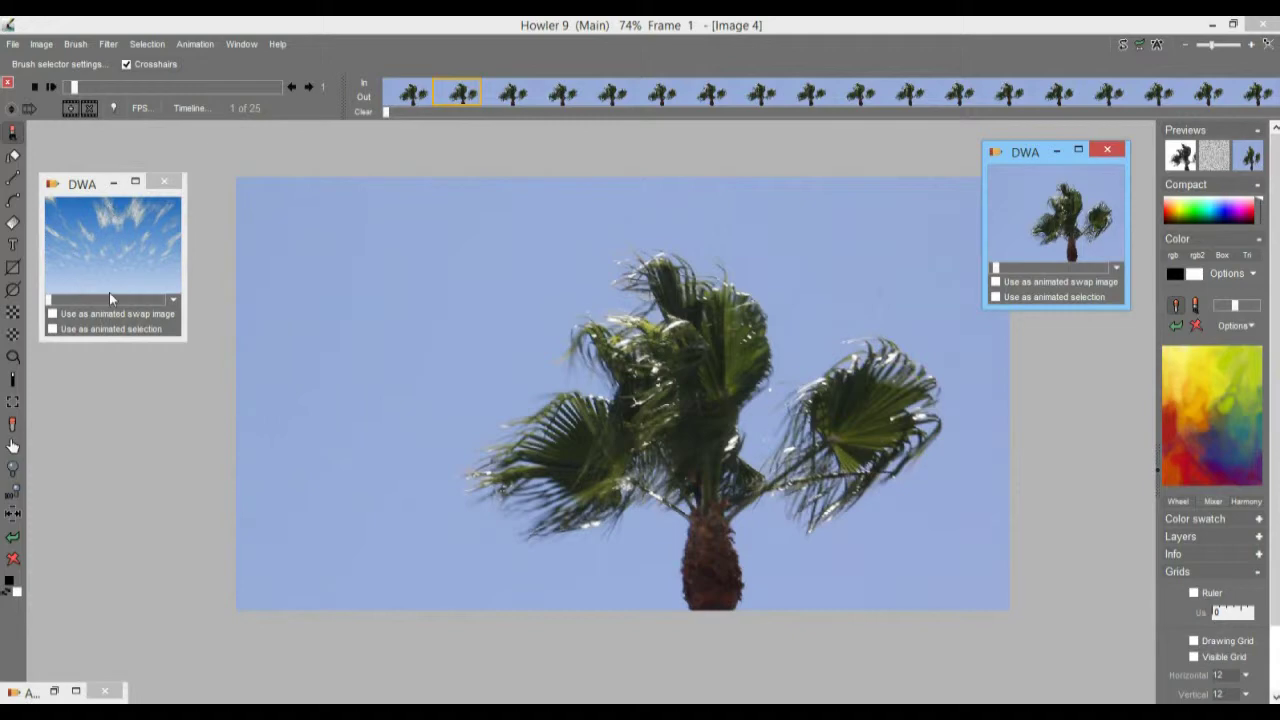
Restore the stored sky animation and preview it with swap mixing, using the stored palm animation as the animated swap image.
{"action": "double_click", "coordinate": [115, 243]}
{"action": "left_click", "coordinate": [682, 416]}
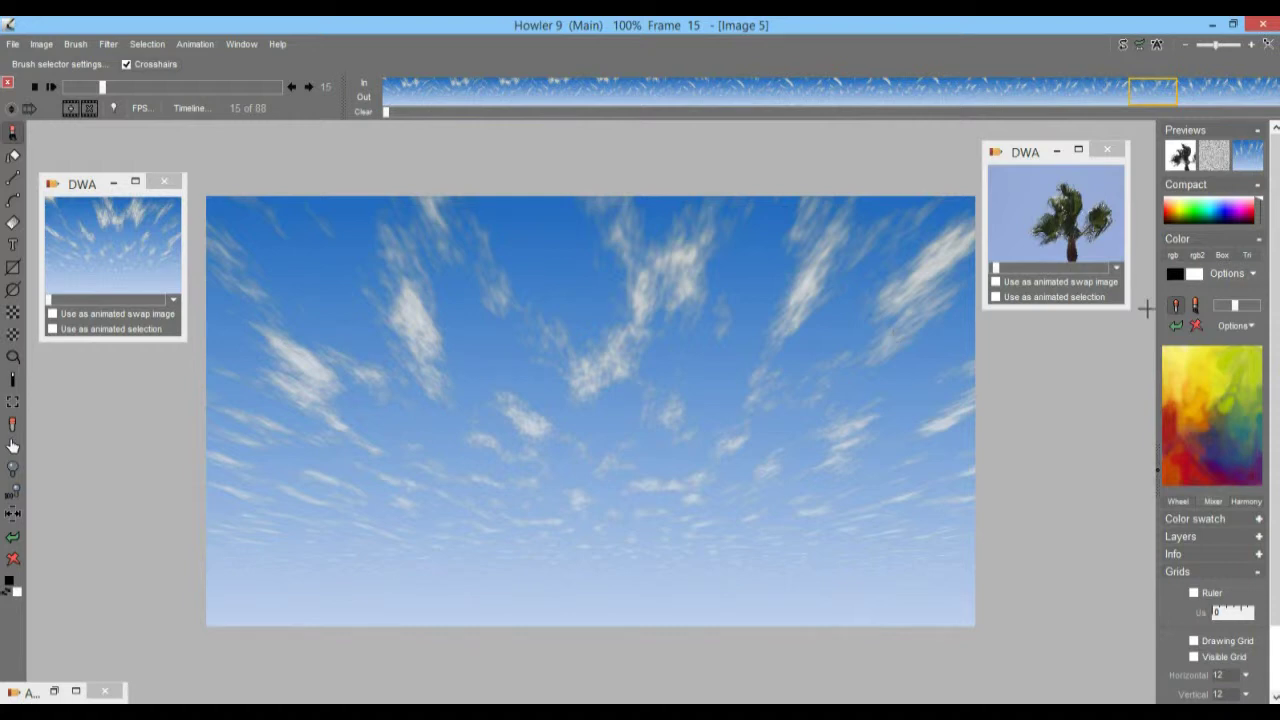
{"action": "left_click", "coordinate": [996, 288]}
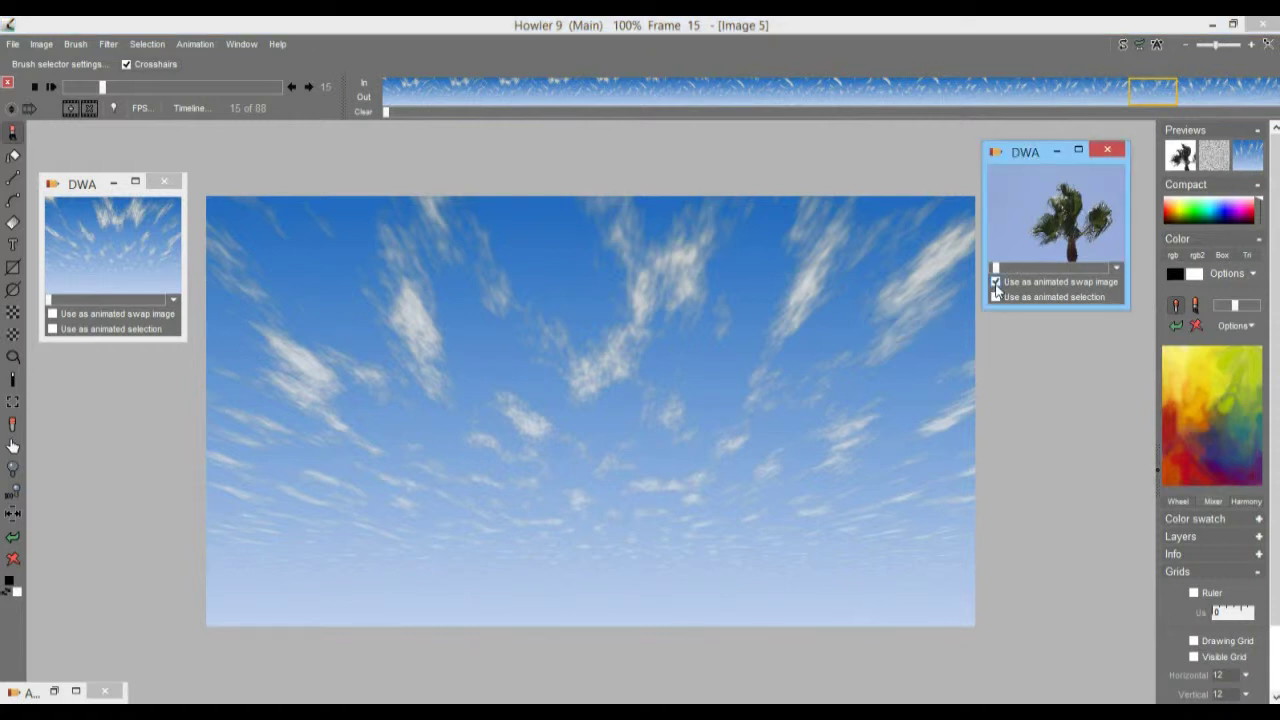
{"action": "left_click", "coordinate": [1256, 156]}
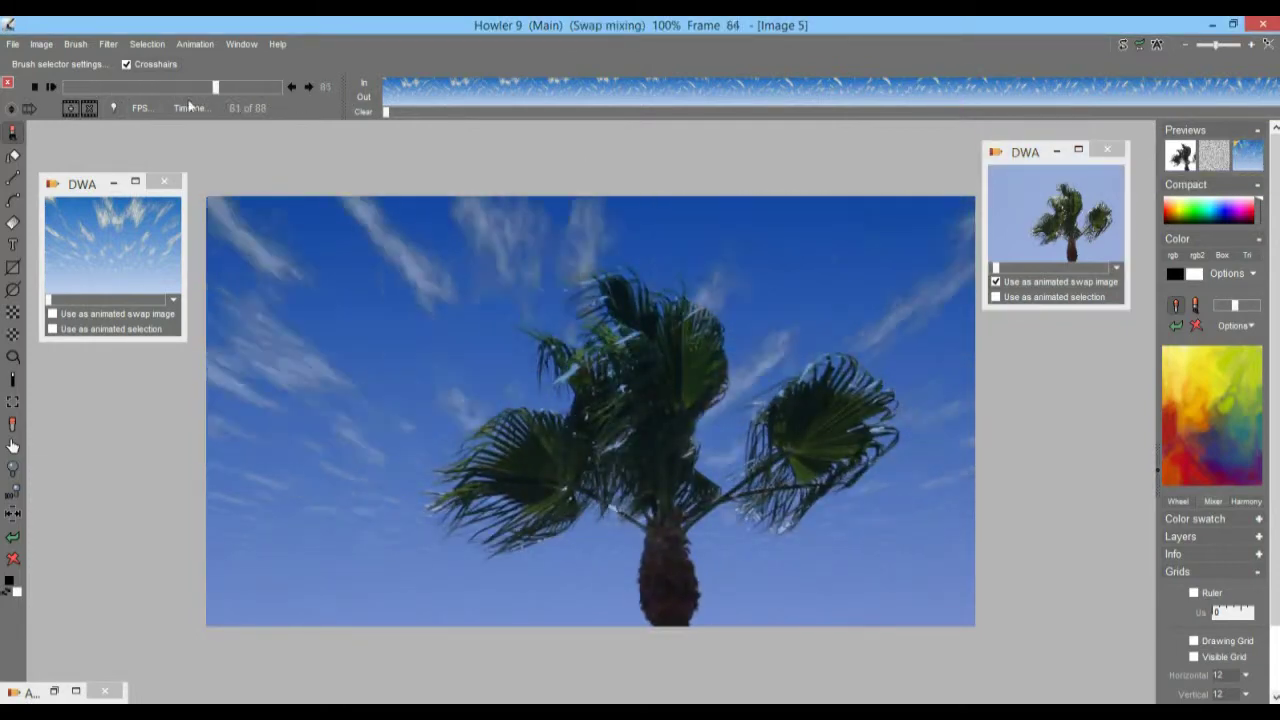
{"action": "left_click_drag", "start_coordinate": [215, 87], "coordinate": [42, 92]}
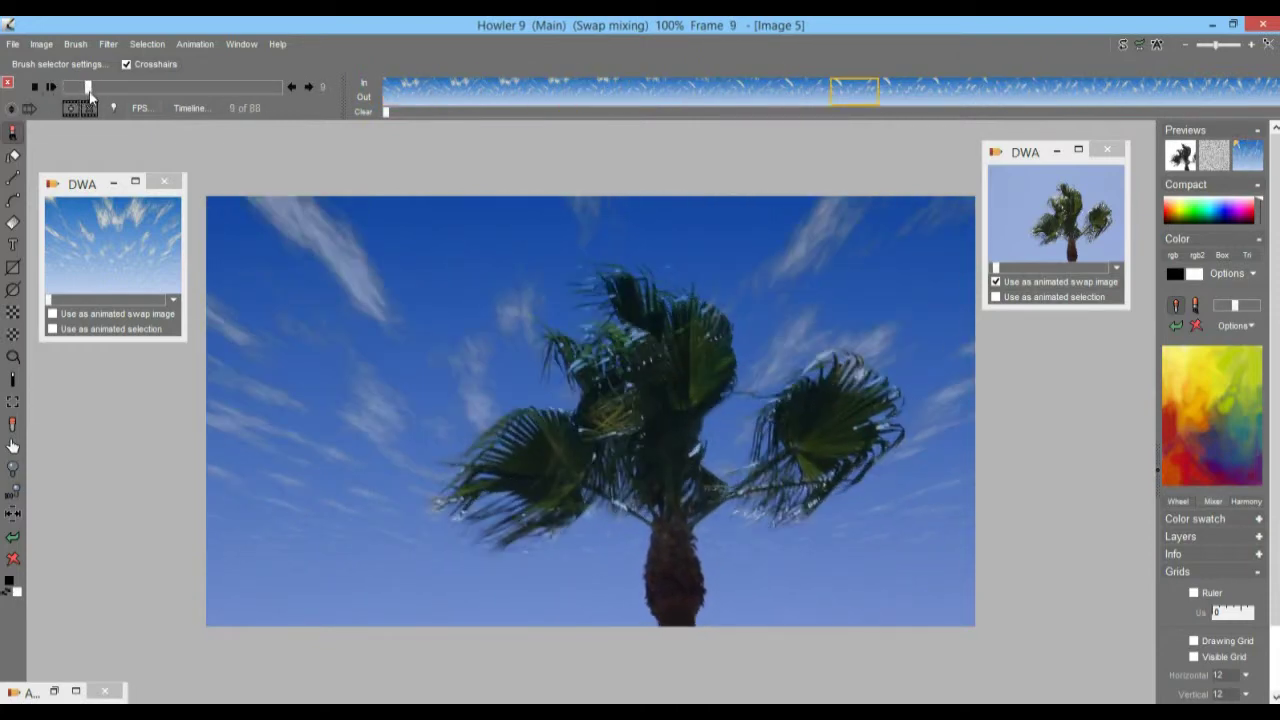
{"action": "left_click_drag", "start_coordinate": [85, 92], "coordinate": [306, 96]}
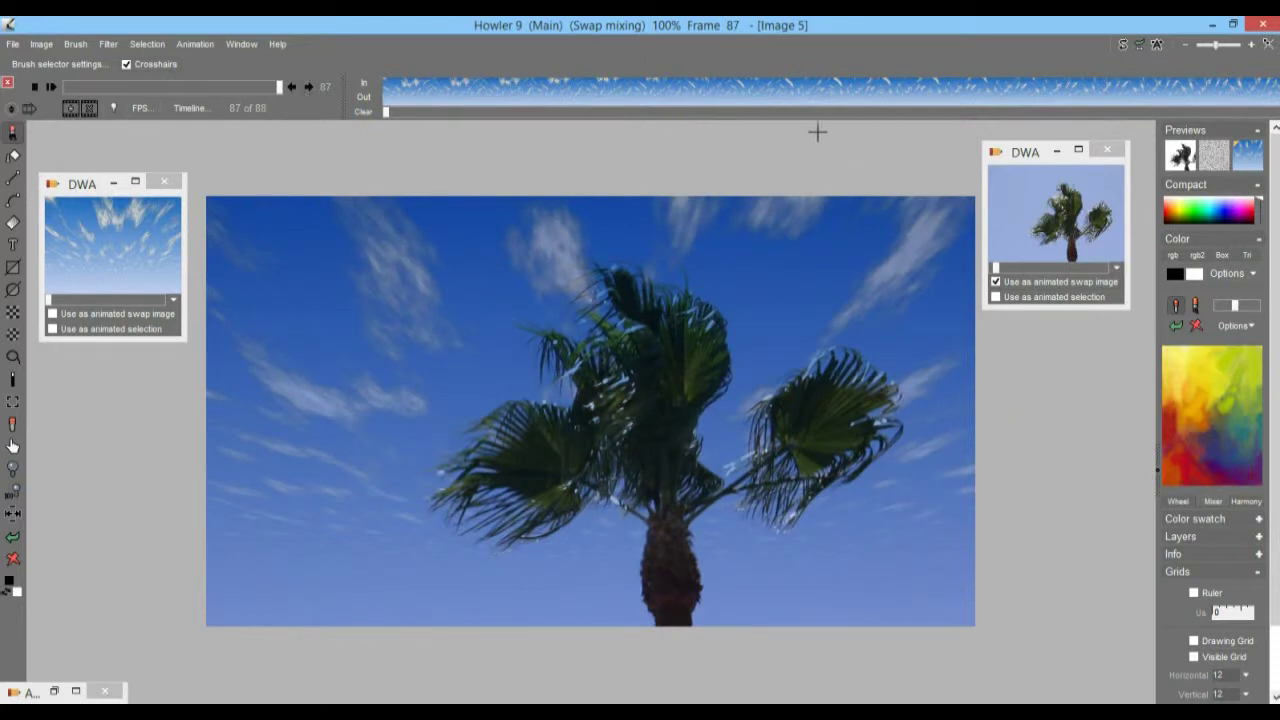
Restore the stored palm animation as the current one and stop using it as the animated swap image.
{"action": "left_click", "coordinate": [1052, 205]}
{"action": "double_click", "coordinate": [1052, 205]}
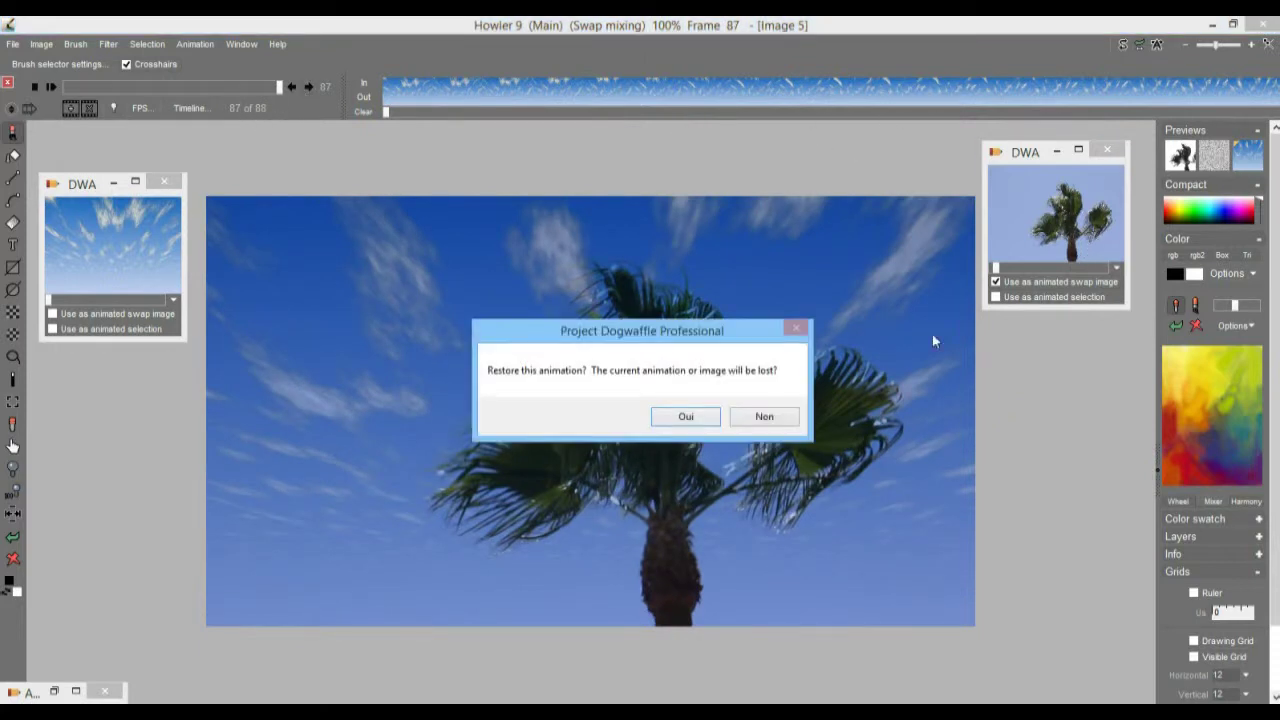
{"action": "left_click", "coordinate": [686, 416]}
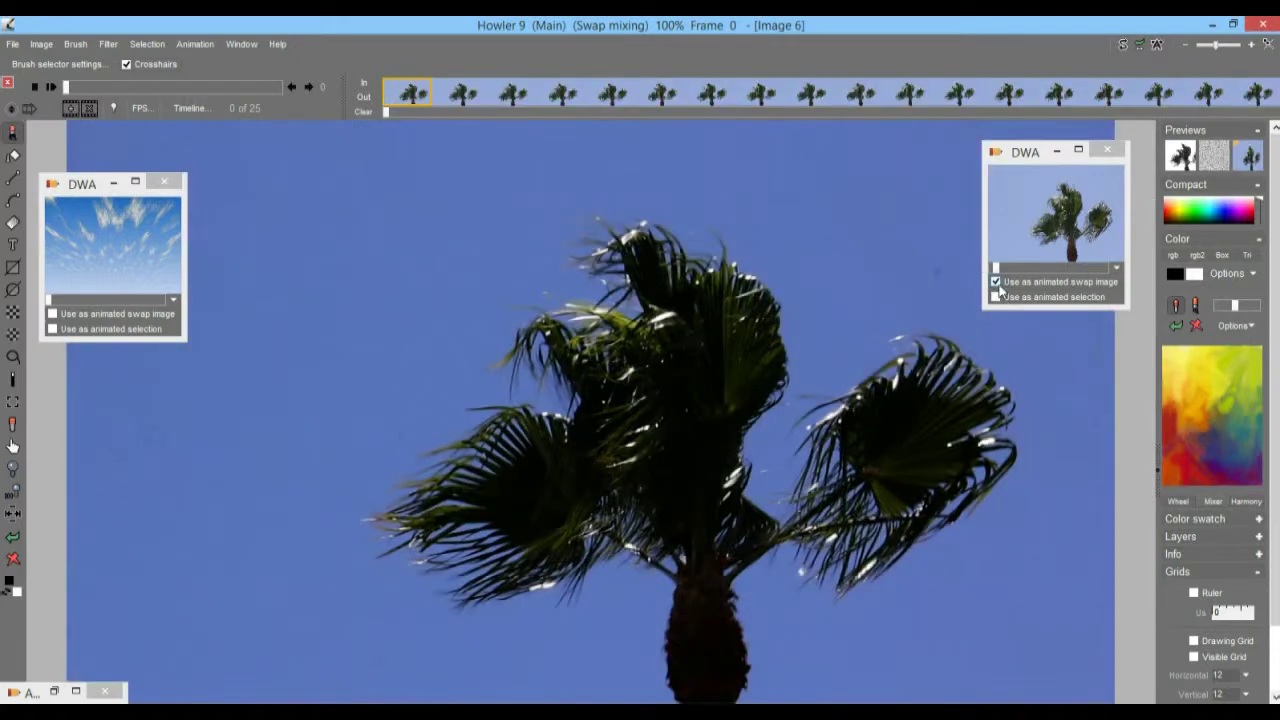
{"action": "left_click", "coordinate": [997, 283]}
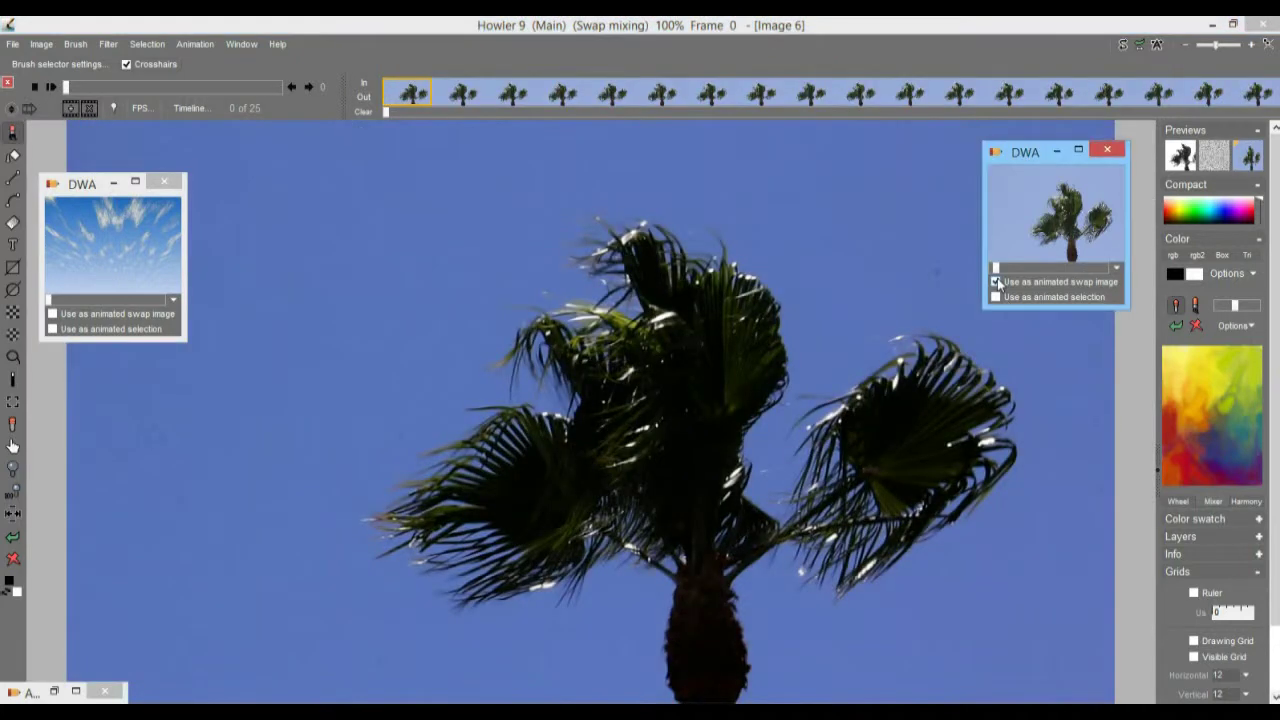
Scrub the swap-mixed palm animation, turn swap mixing off, and scrub through the plain palm frames from the start.
{"action": "left_click", "coordinate": [116, 84]}
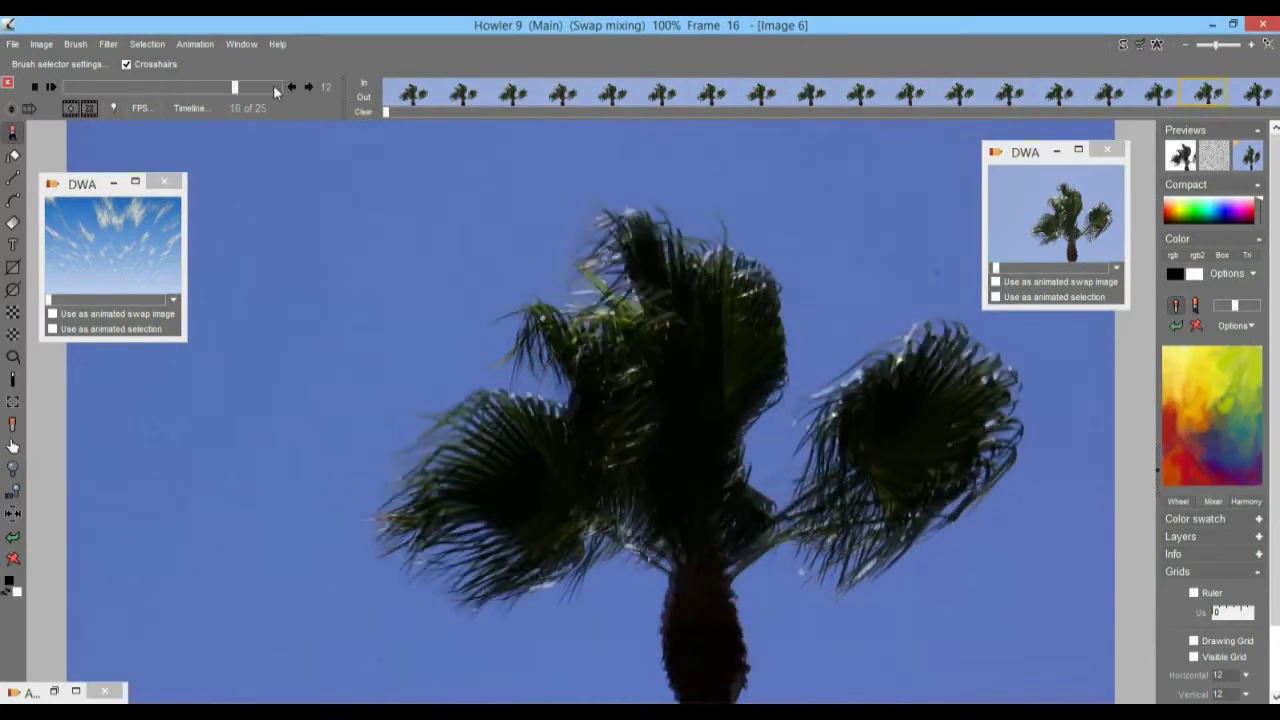
{"action": "left_click", "coordinate": [1253, 160]}
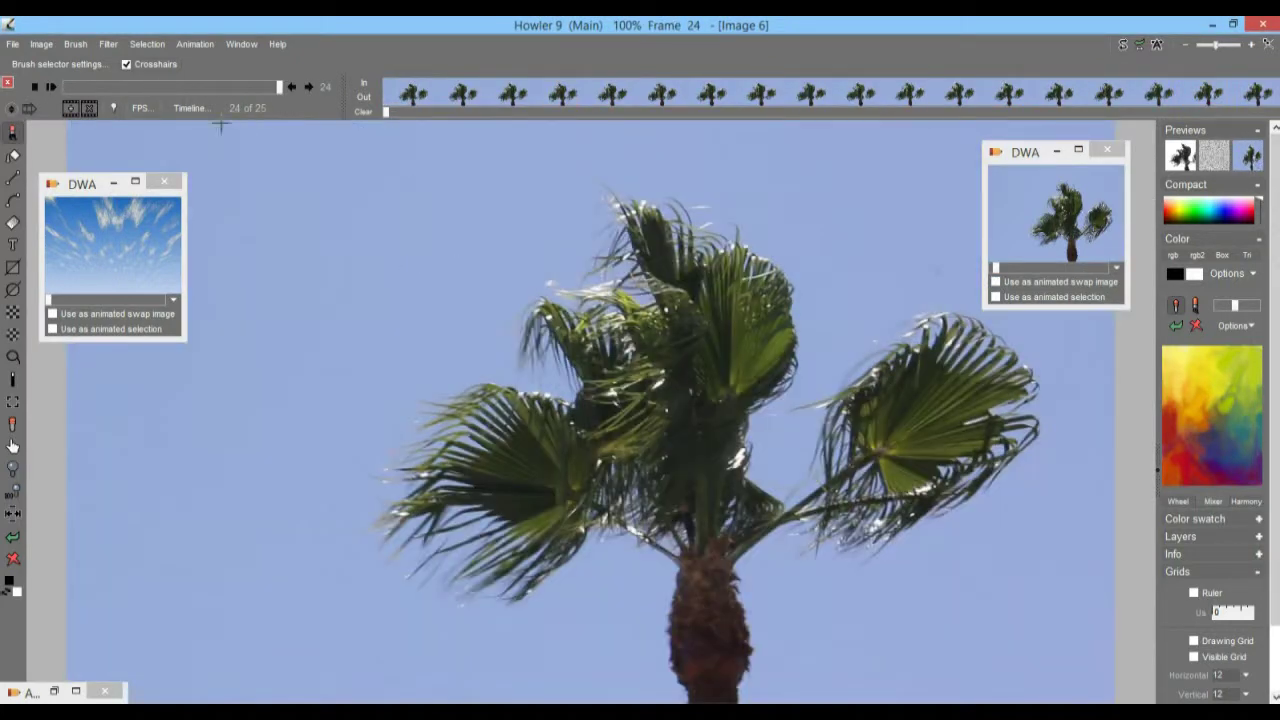
{"action": "left_click", "coordinate": [48, 82]}
{"action": "left_click", "coordinate": [49, 85]}
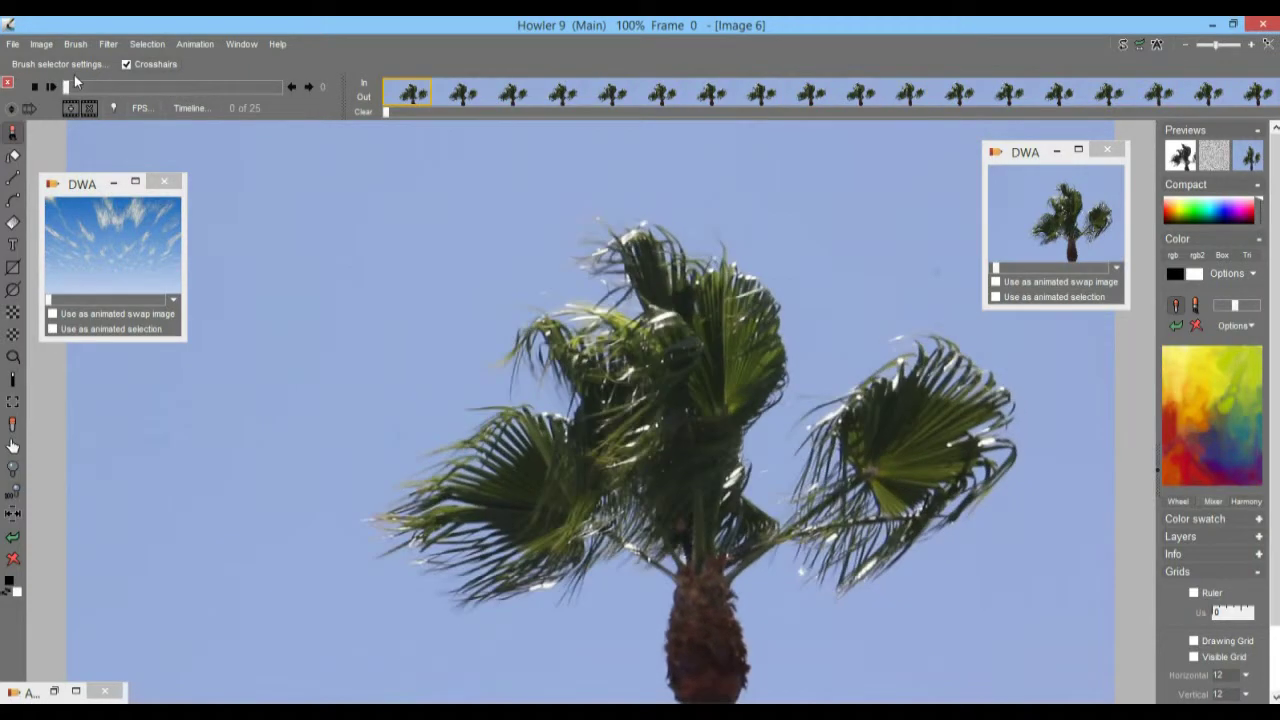
{"action": "left_click_drag", "start_coordinate": [142, 85], "coordinate": [279, 87]}
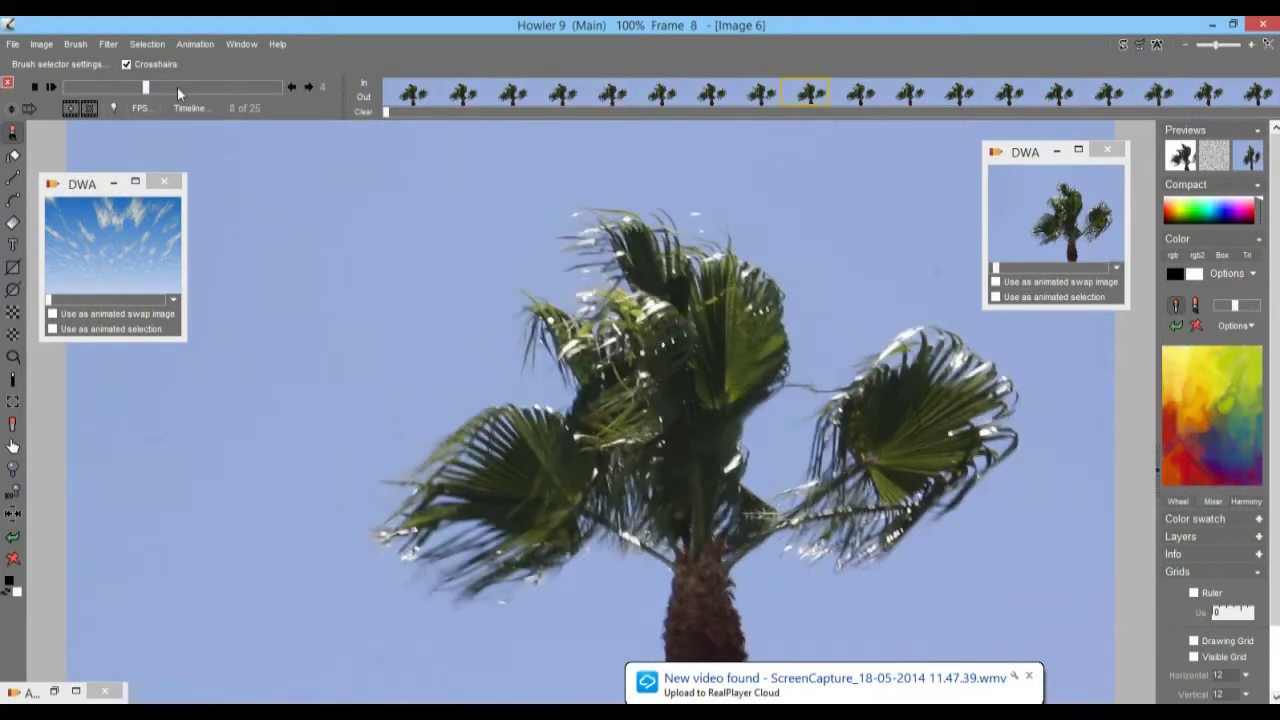
{"action": "right_click", "coordinate": [501, 94]}
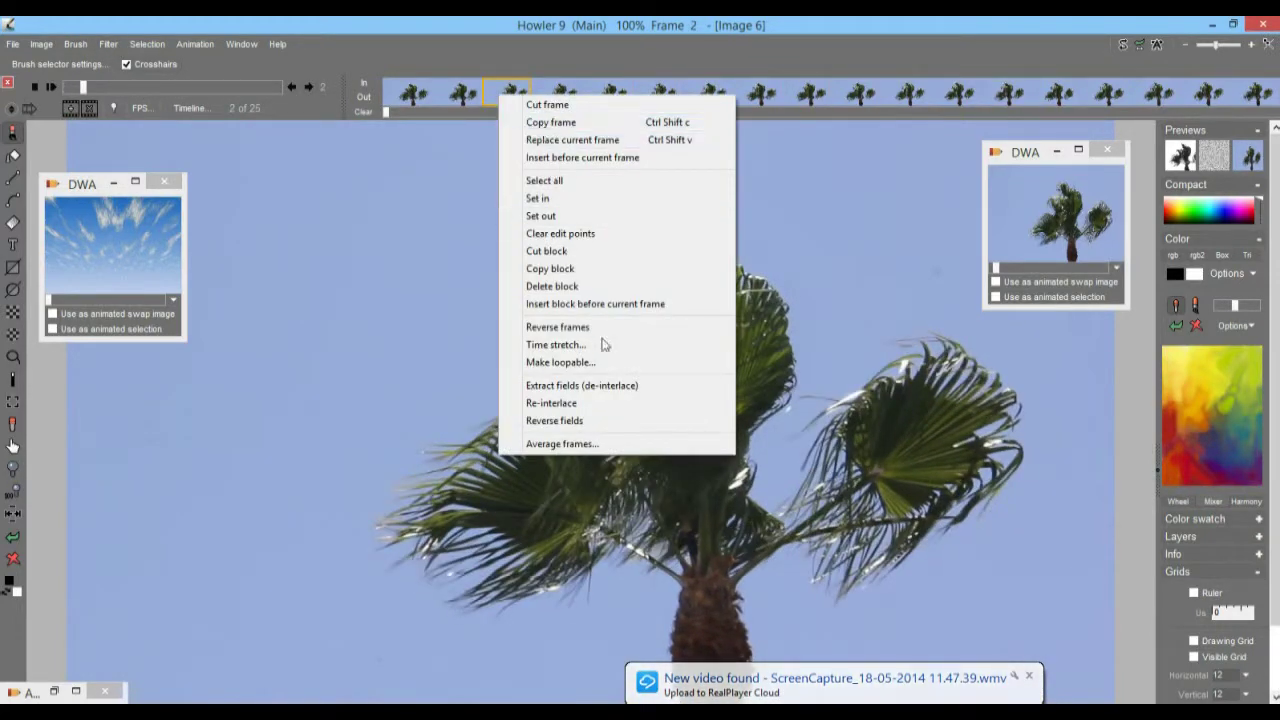
{"action": "left_click", "coordinate": [555, 345]}
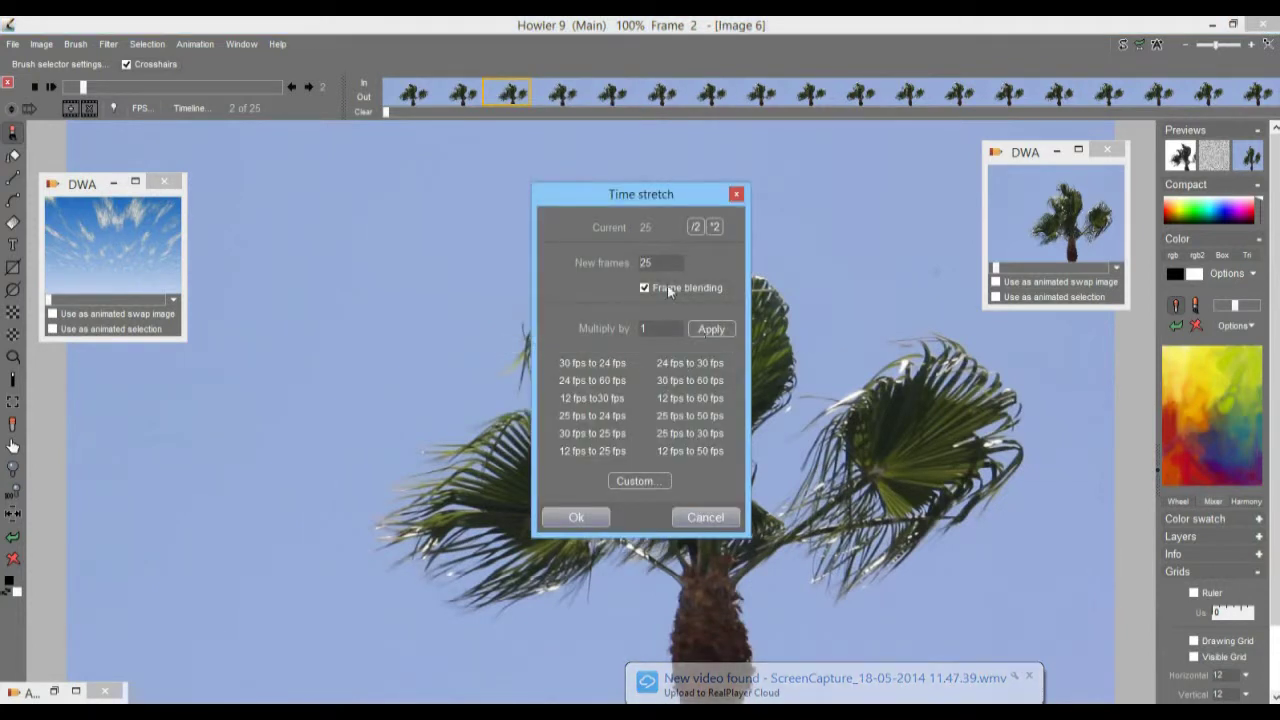
{"action": "left_click", "coordinate": [715, 227]}
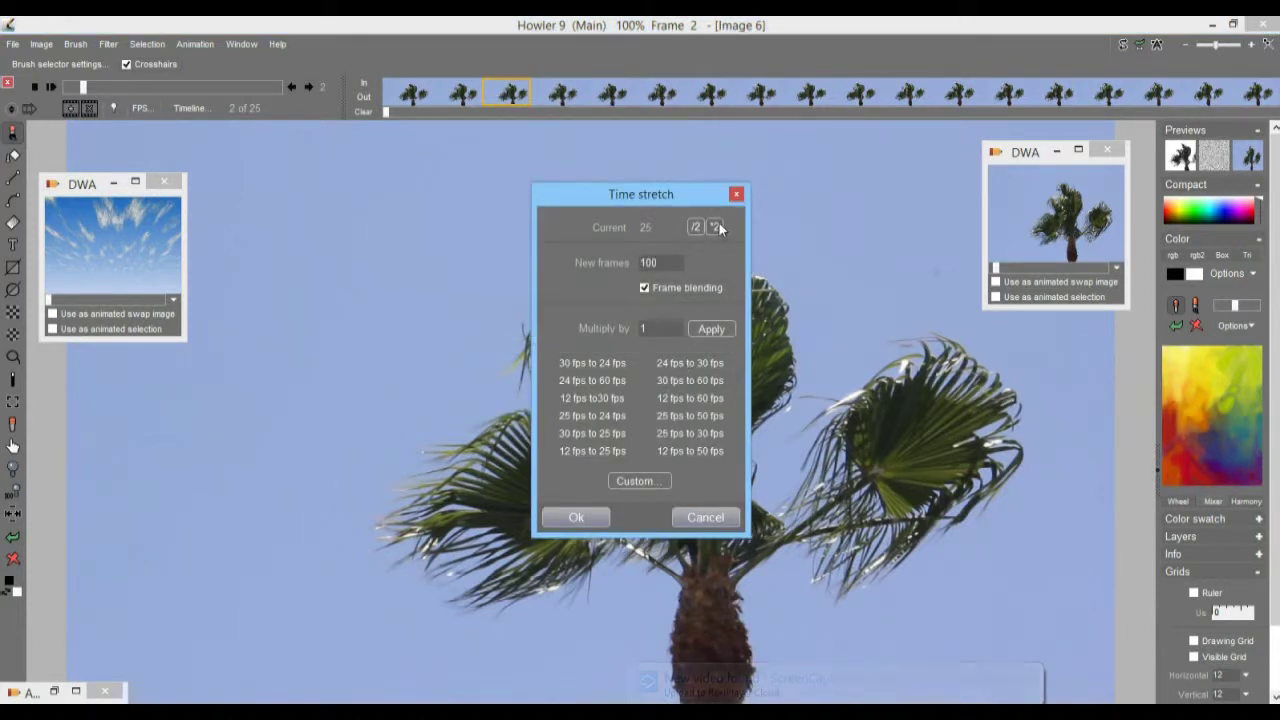
{"action": "left_click", "coordinate": [705, 518]}
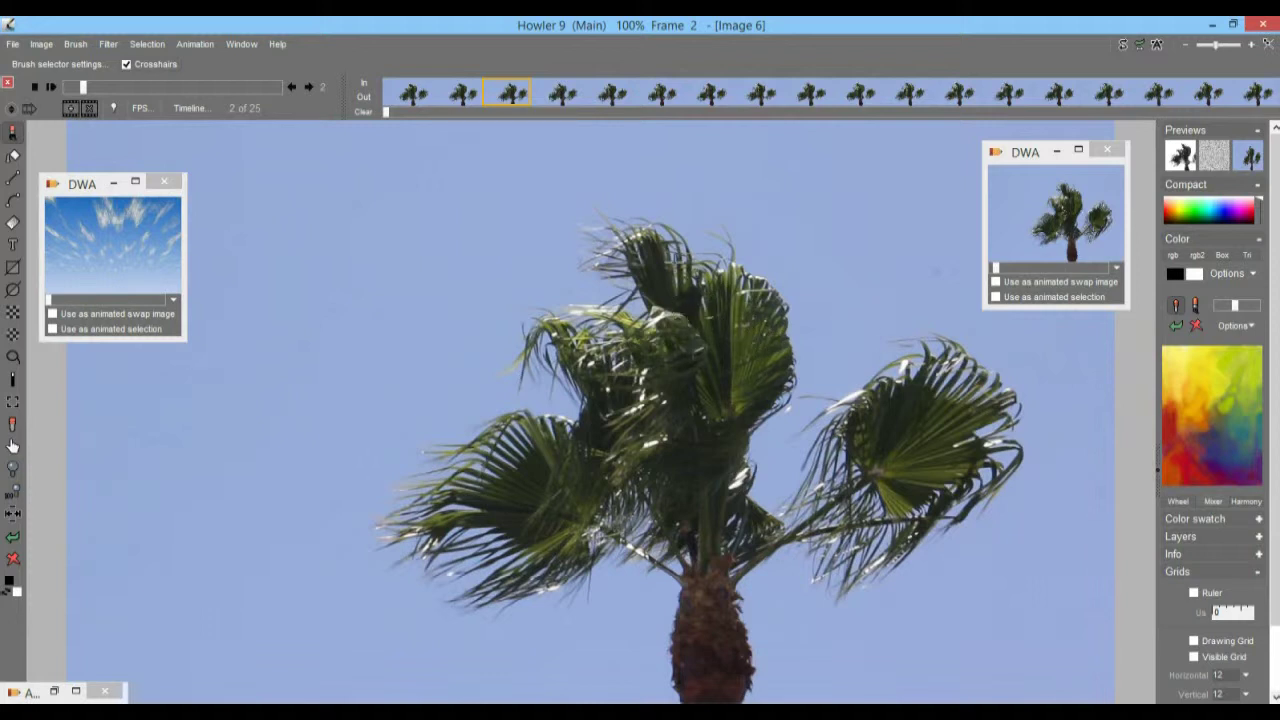
{"action": "left_click", "coordinate": [106, 46]}
{"action": "mouse_move", "coordinate": [215, 311]}
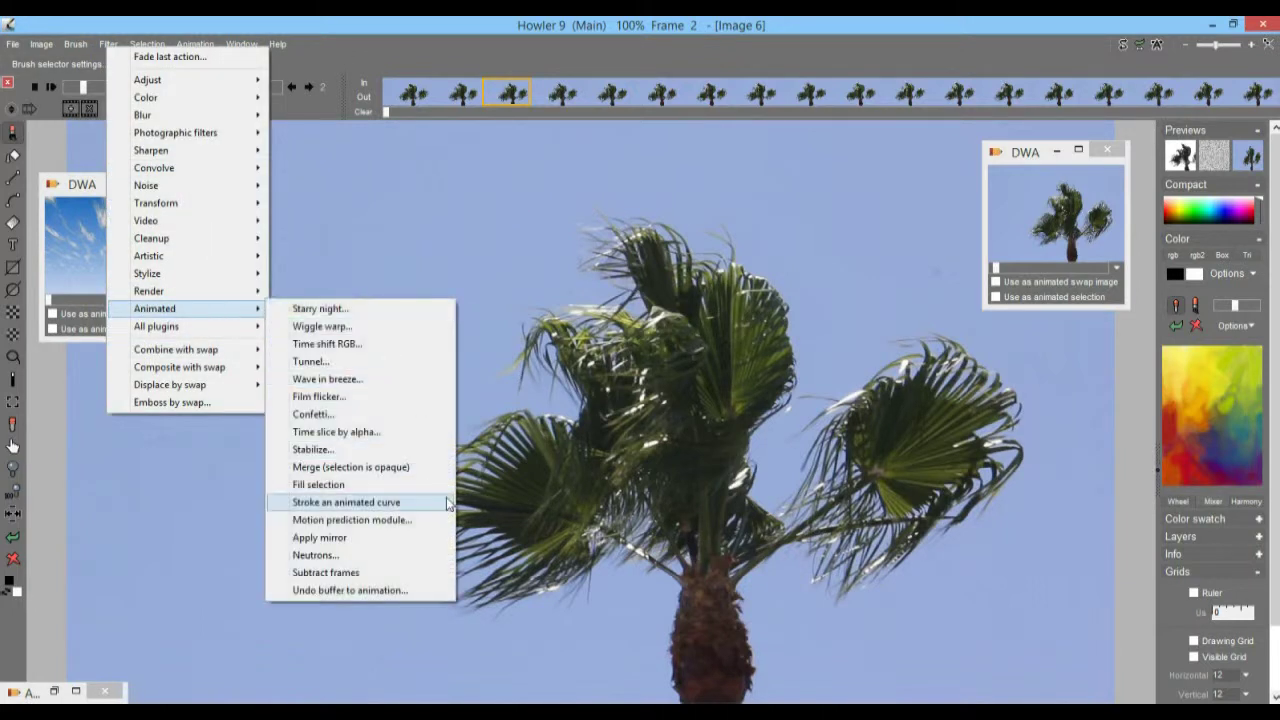
{"action": "left_click", "coordinate": [389, 524]}
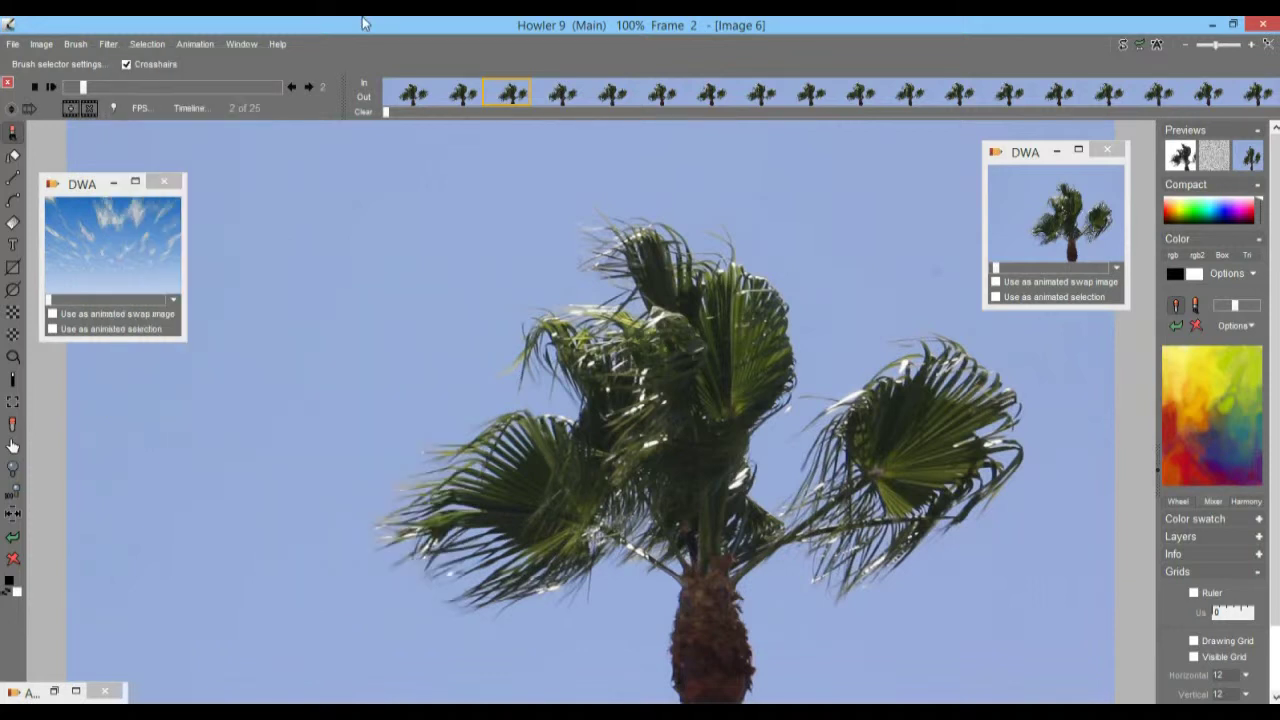
Mark the whole palm animation as the edit block, with the in point at frame 0 and the out point at frame 24.
{"action": "mouse_move", "coordinate": [389, 112]}
{"action": "left_mouse_down"}
{"action": "mouse_move", "coordinate": [462, 113]}
{"action": "mouse_move", "coordinate": [400, 110]}
{"action": "left_mouse_up"}
{"action": "mouse_move", "coordinate": [68, 88]}
{"action": "left_mouse_down"}
{"action": "mouse_move", "coordinate": [240, 90]}
{"action": "mouse_move", "coordinate": [92, 88]}
{"action": "left_mouse_up"}
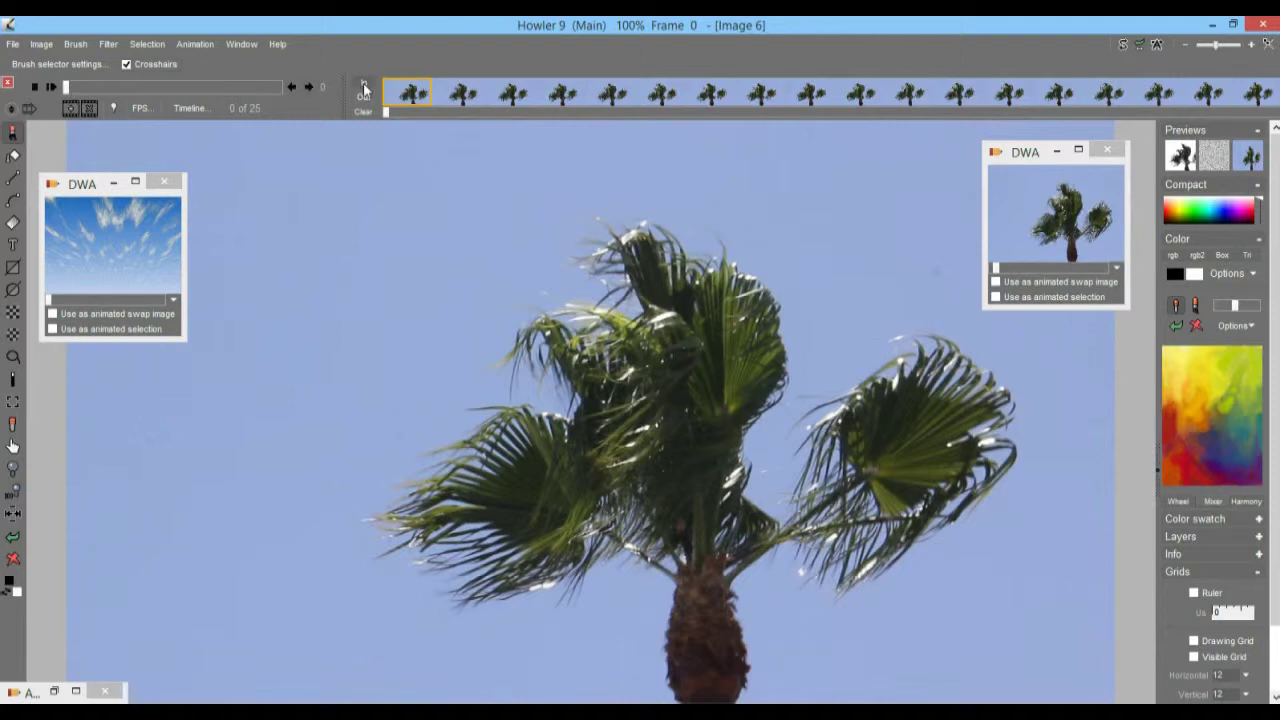
{"action": "mouse_move", "coordinate": [266, 100]}
{"action": "left_mouse_down"}
{"action": "mouse_move", "coordinate": [282, 88]}
{"action": "mouse_move", "coordinate": [263, 89]}
{"action": "mouse_move", "coordinate": [281, 88]}
{"action": "left_mouse_up"}
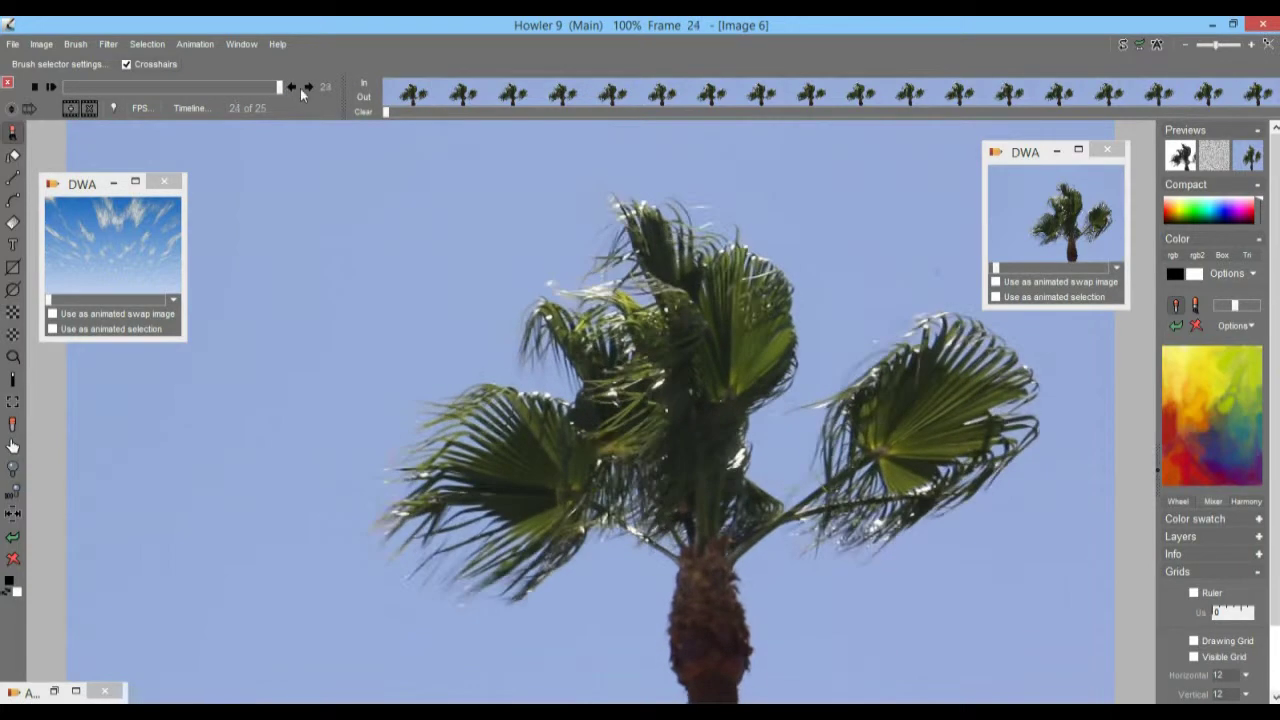
{"action": "left_click", "coordinate": [365, 100]}
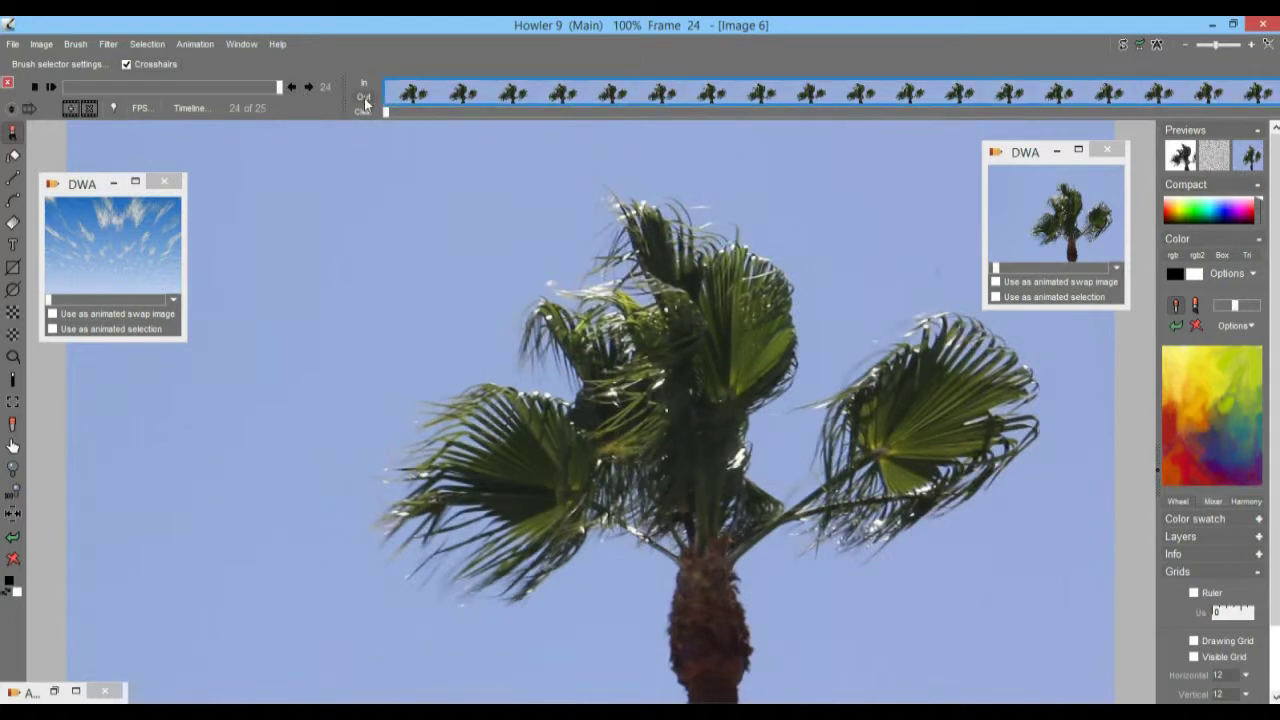
Copy the marked block of palm frames, look at the end of the filmstrip and return to frame 0.
{"action": "left_click_drag", "start_coordinate": [387, 112], "coordinate": [760, 95]}
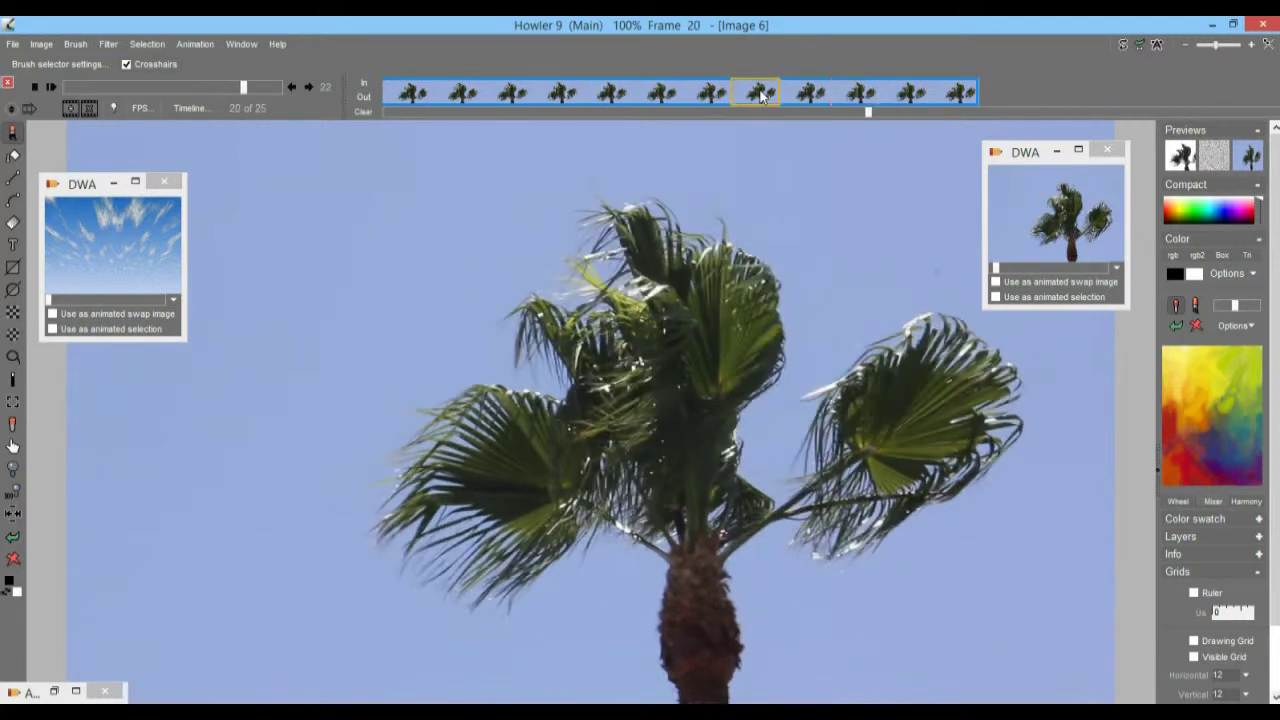
{"action": "right_click", "coordinate": [760, 95]}
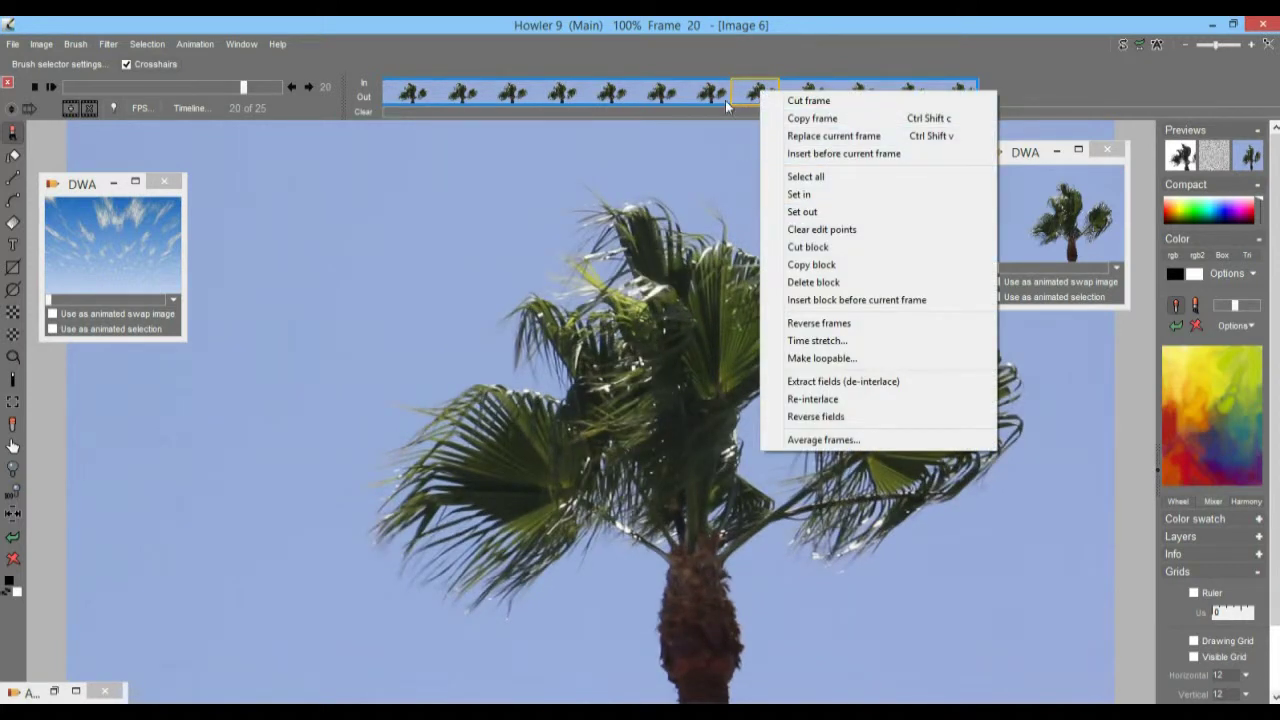
{"action": "left_click", "coordinate": [818, 265]}
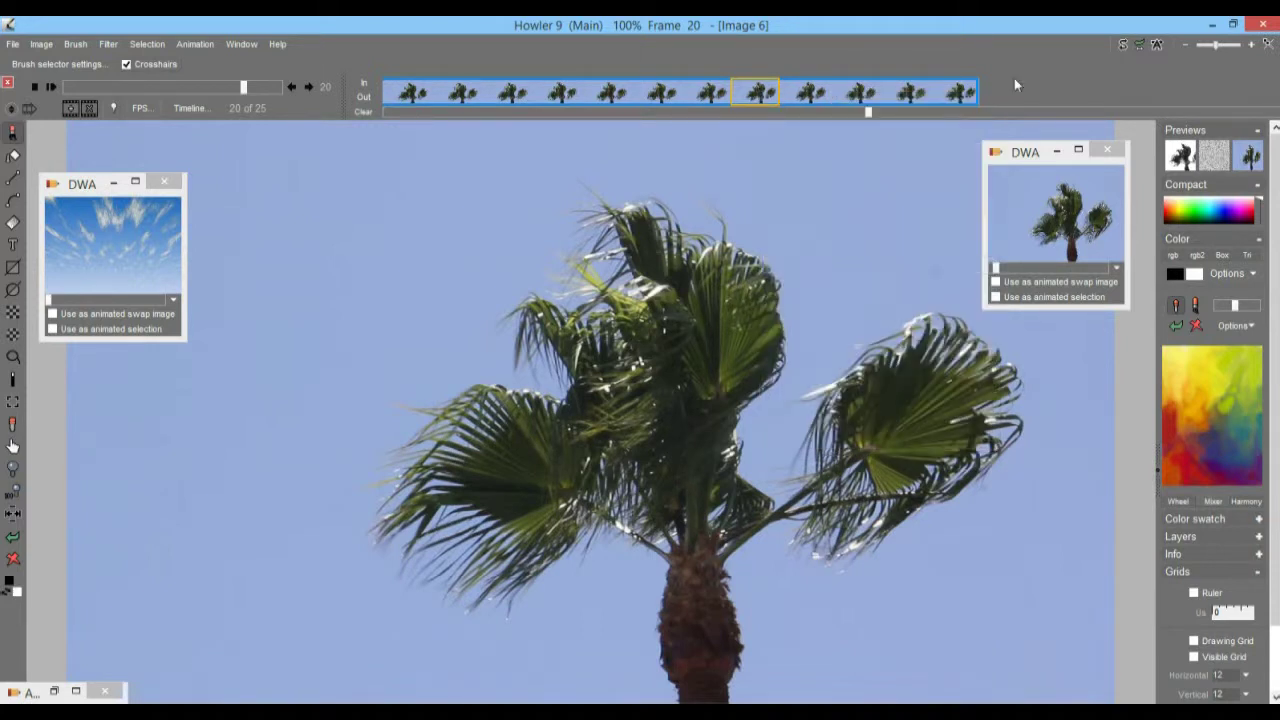
{"action": "left_click", "coordinate": [962, 95]}
{"action": "left_click_drag", "start_coordinate": [869, 115], "coordinate": [378, 114]}
{"action": "left_click", "coordinate": [413, 93]}
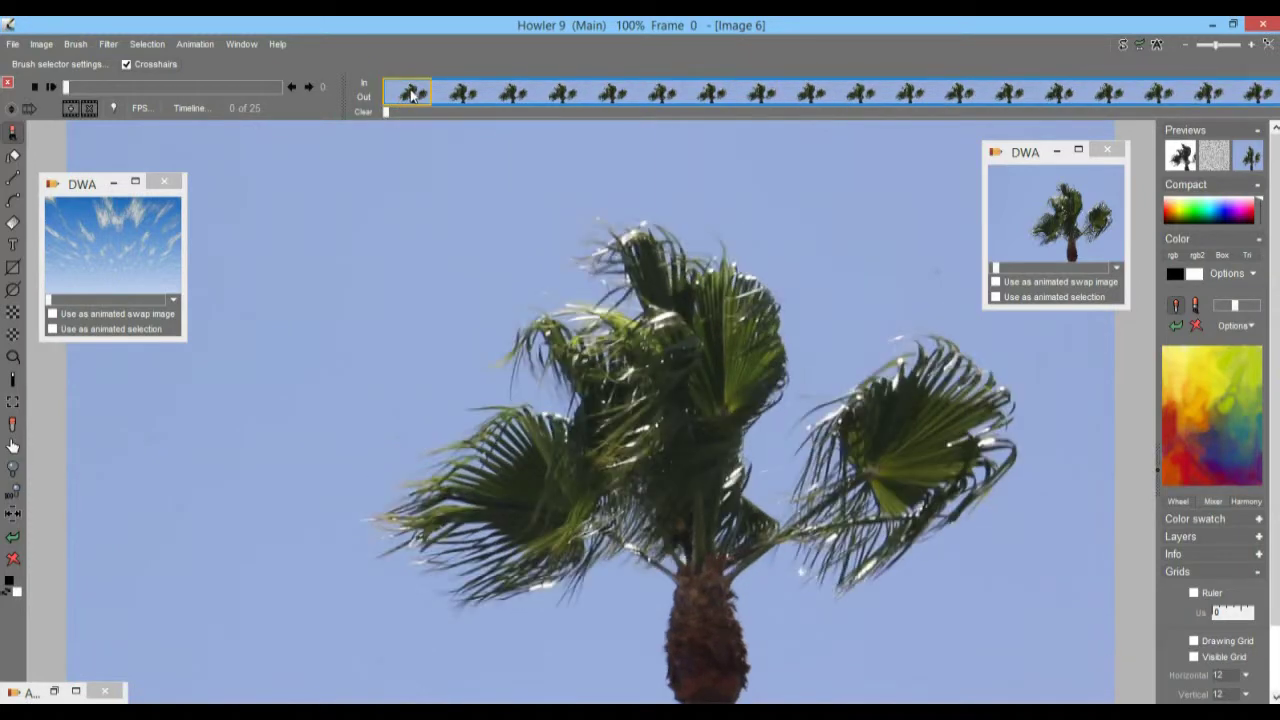
{"action": "right_click", "coordinate": [411, 94]}
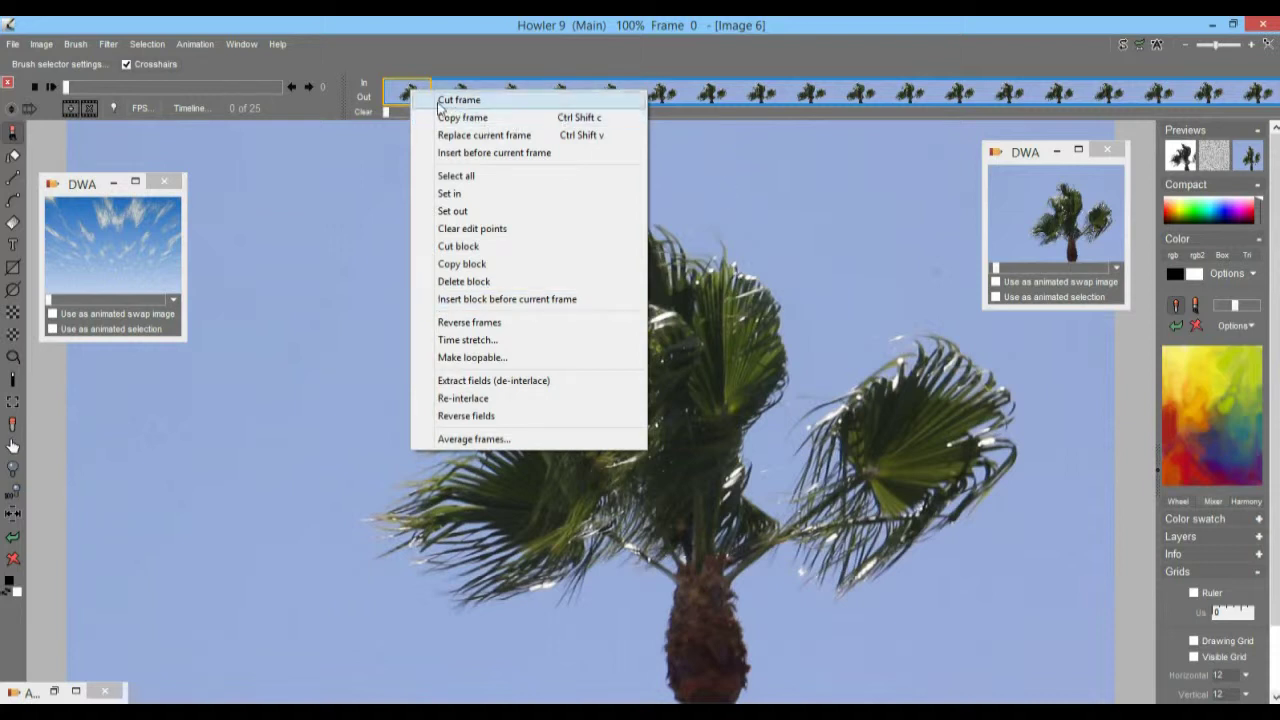
{"action": "left_click", "coordinate": [404, 92]}
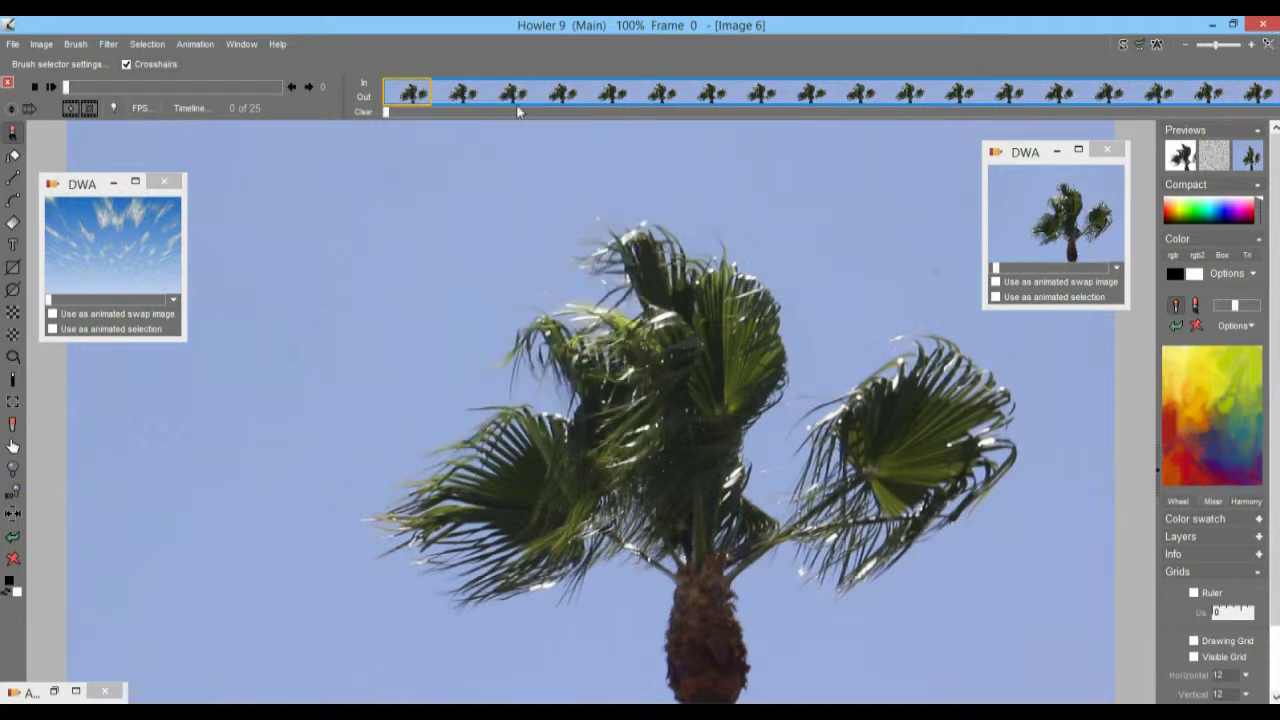
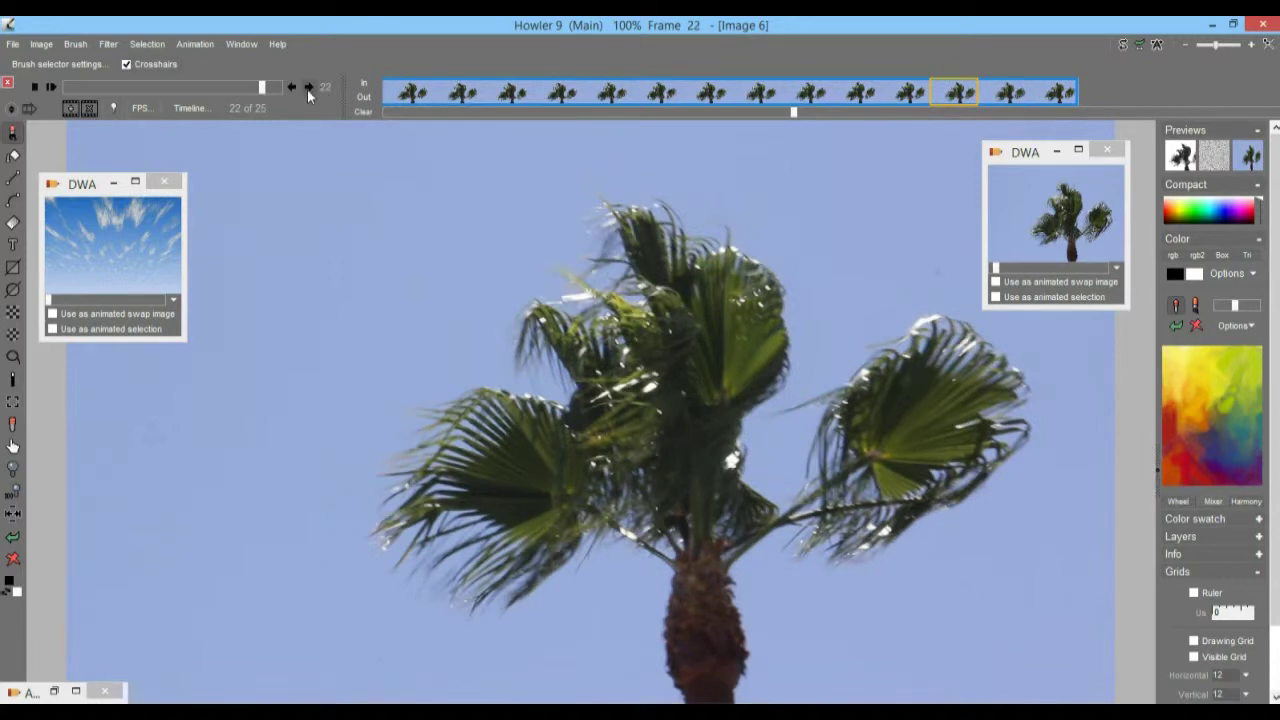
Step back and forth across the change from the last frame to the first to examine the loop's jump, and return to frame 0.
{"action": "left_click", "coordinate": [309, 89]}
{"action": "left_click", "coordinate": [309, 89]}
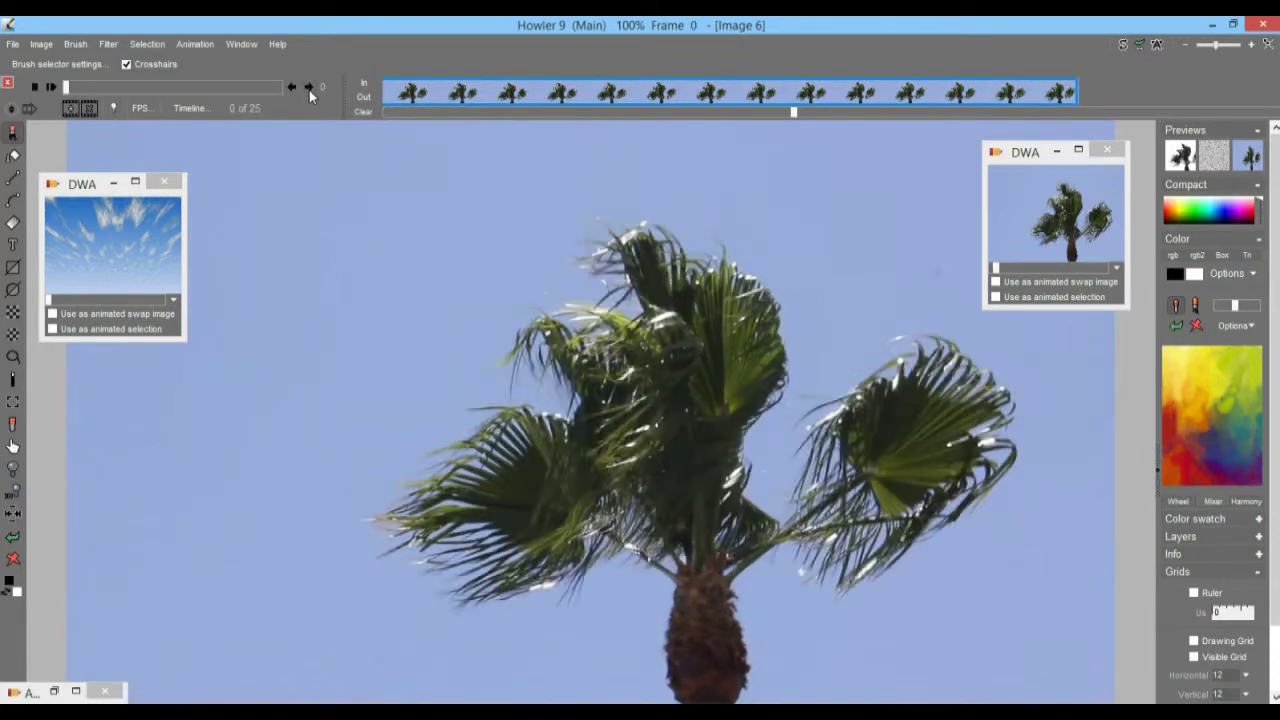
{"action": "left_click", "coordinate": [291, 88]}
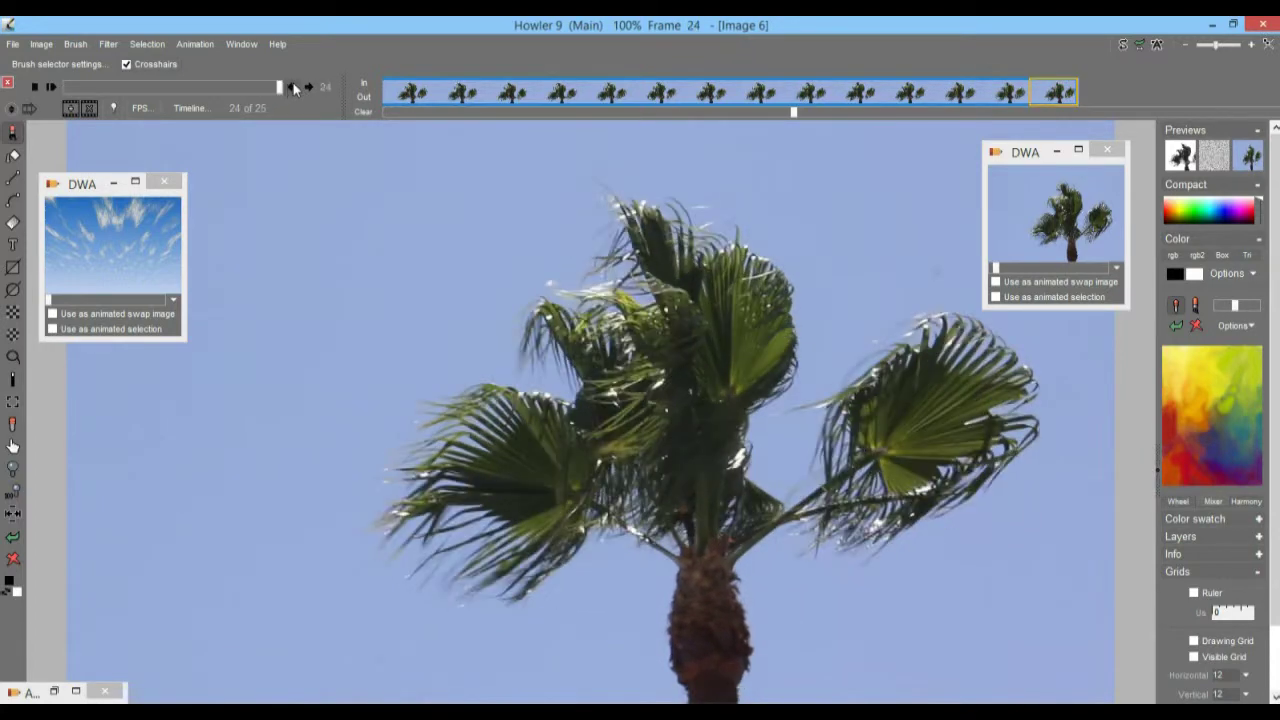
{"action": "left_click", "coordinate": [291, 88]}
{"action": "left_click", "coordinate": [309, 88]}
{"action": "left_click", "coordinate": [309, 88]}
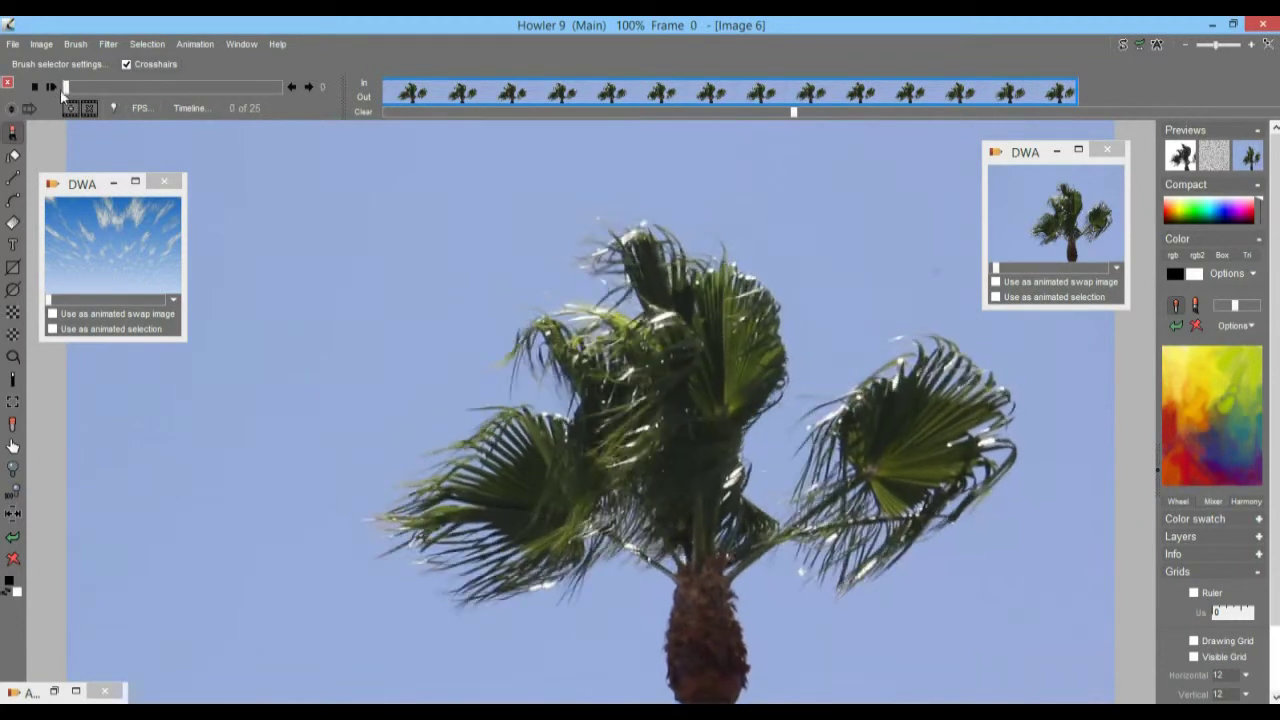
{"action": "left_click", "coordinate": [291, 88]}
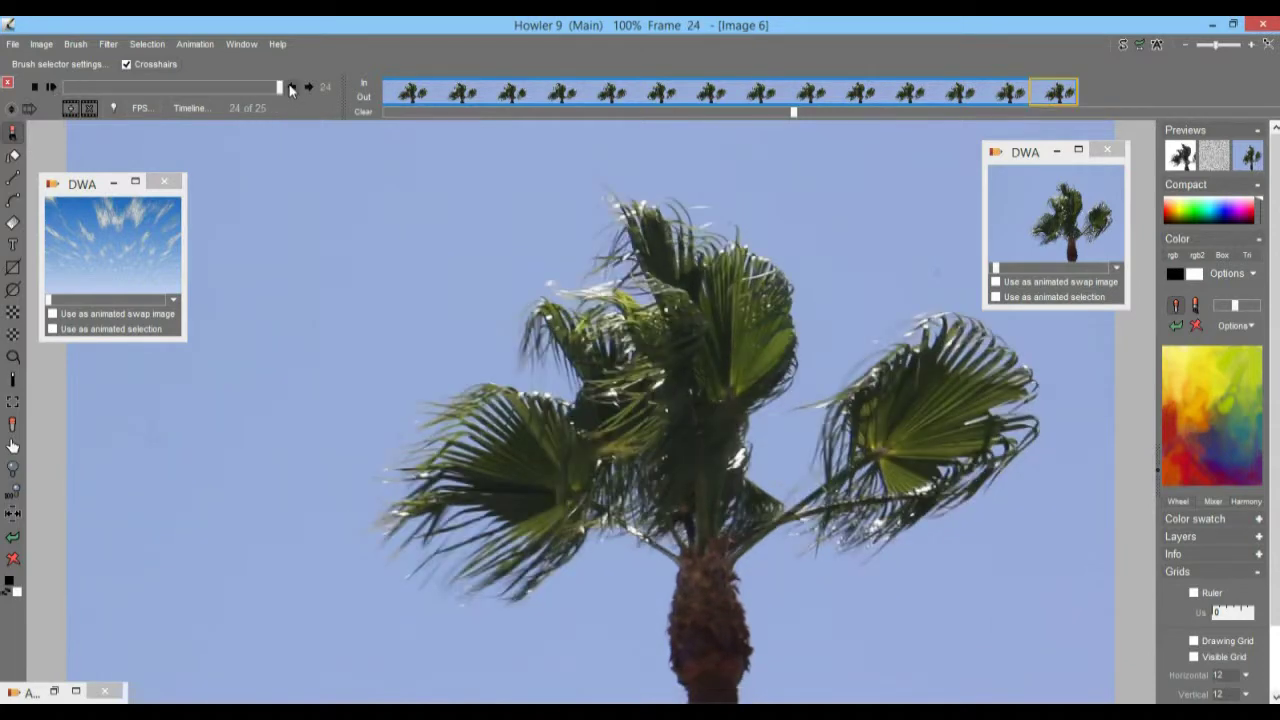
{"action": "left_click", "coordinate": [291, 88]}
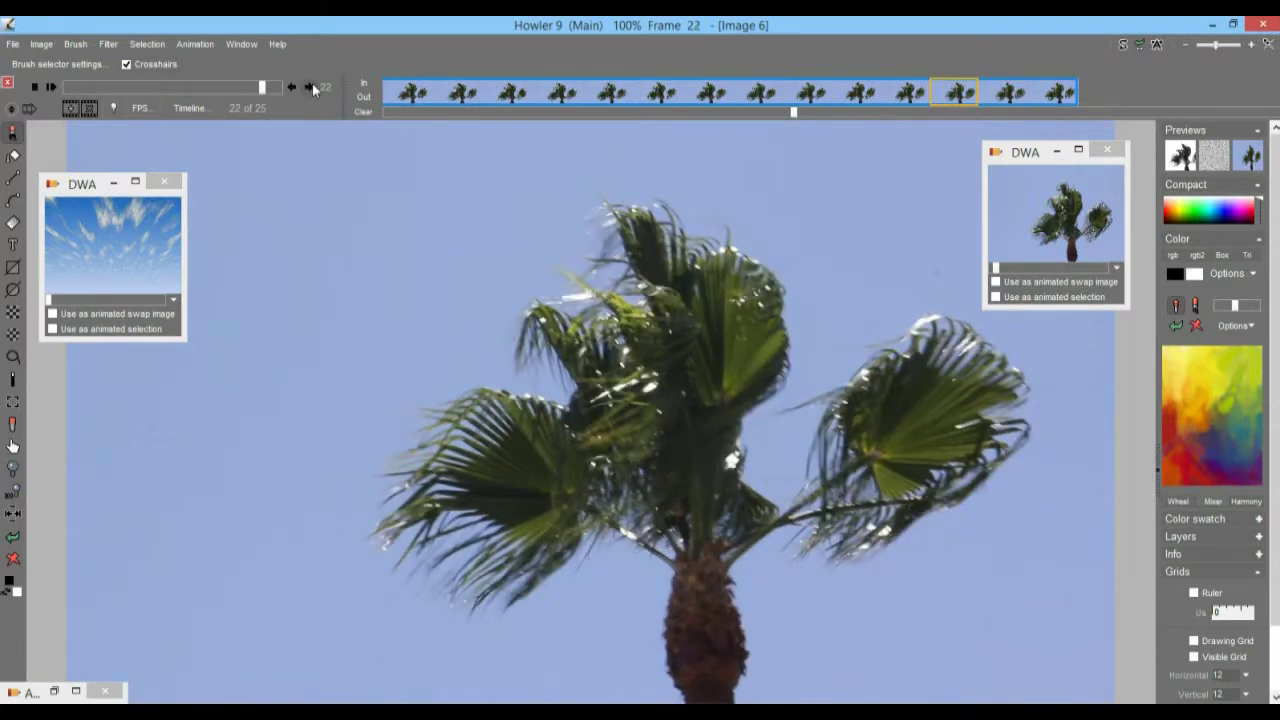
{"action": "mouse_move", "coordinate": [270, 88]}
{"action": "left_mouse_down"}
{"action": "mouse_move", "coordinate": [224, 91]}
{"action": "mouse_move", "coordinate": [279, 89]}
{"action": "left_mouse_up"}
{"action": "left_click", "coordinate": [310, 91]}
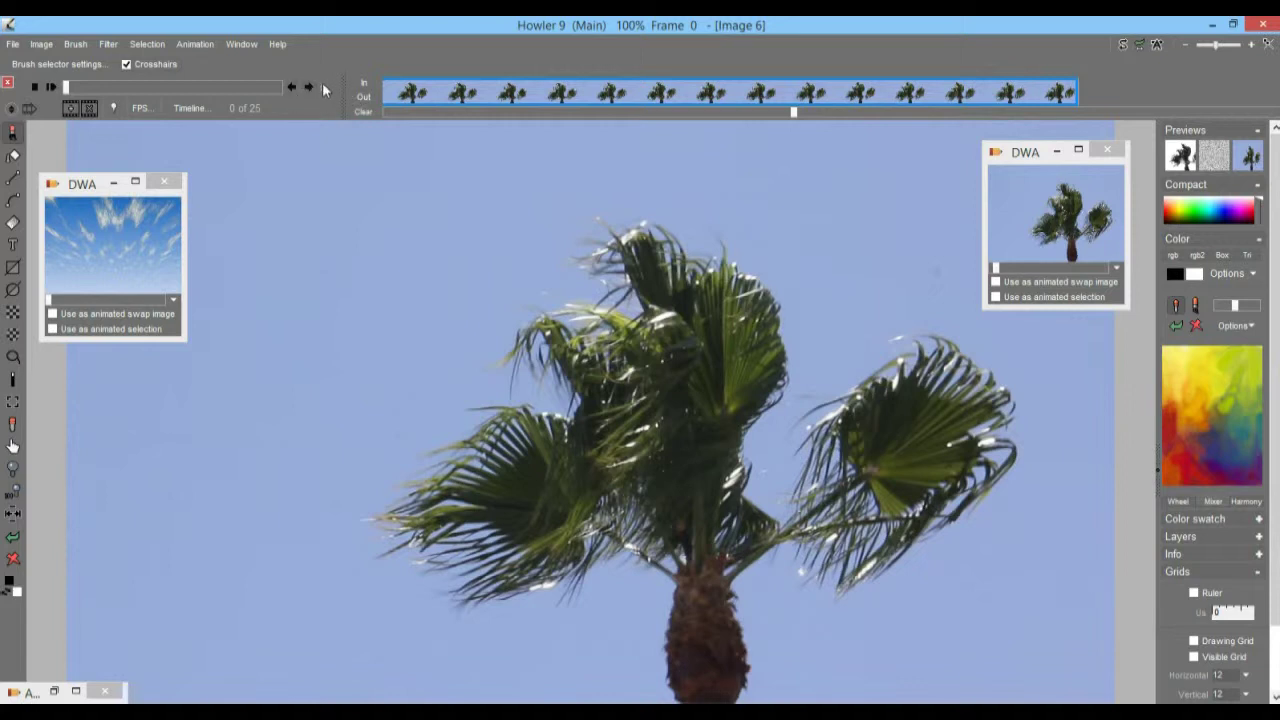
{"action": "left_click", "coordinate": [955, 93]}
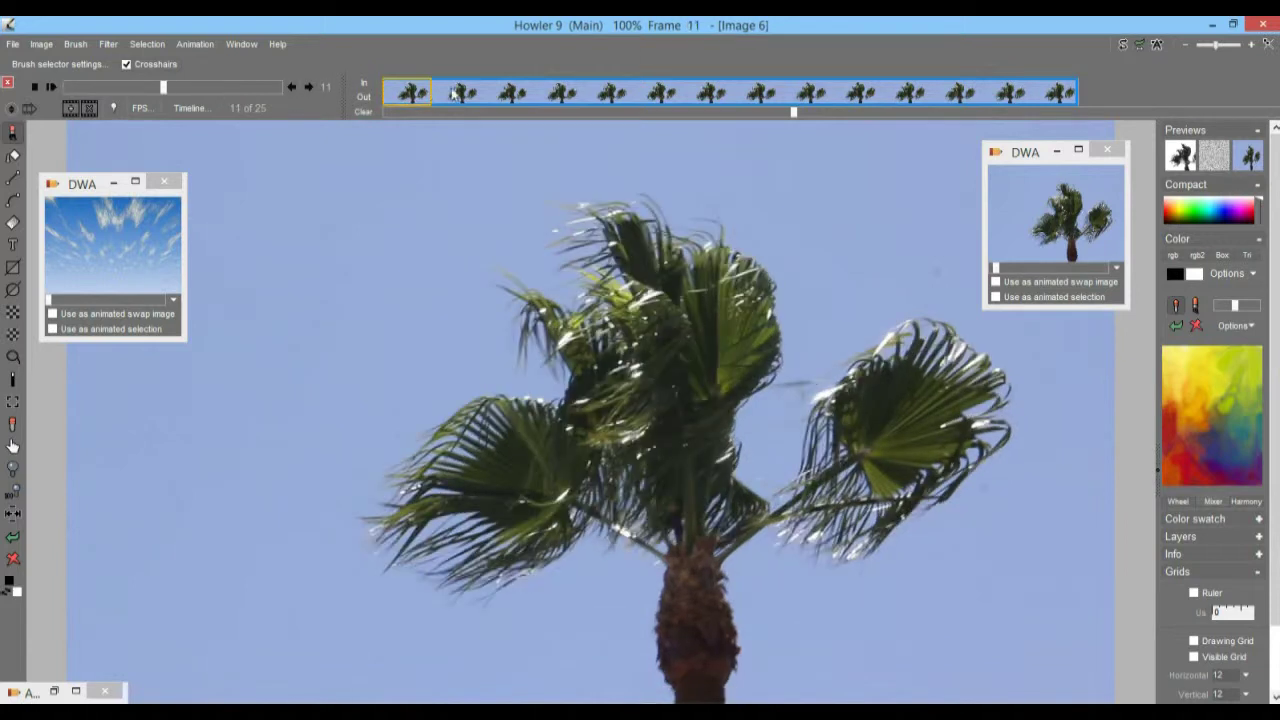
{"action": "left_click_drag", "start_coordinate": [804, 114], "coordinate": [387, 115]}
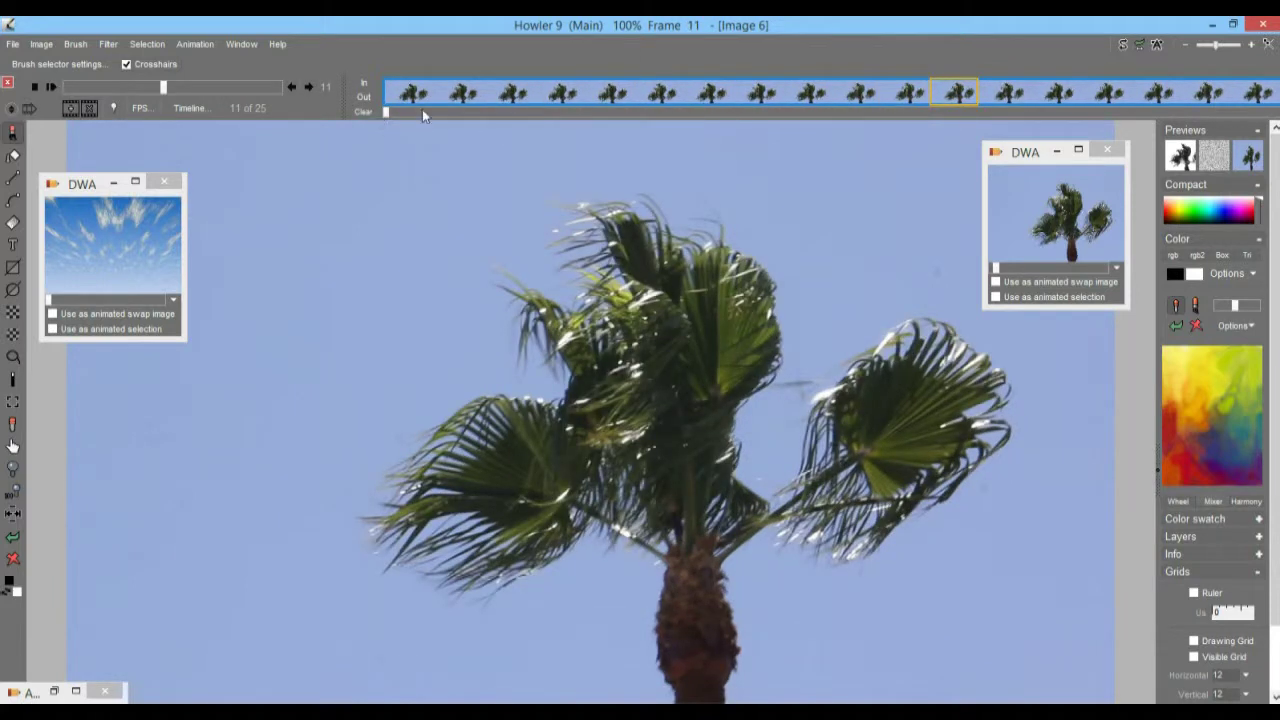
{"action": "left_click", "coordinate": [409, 95]}
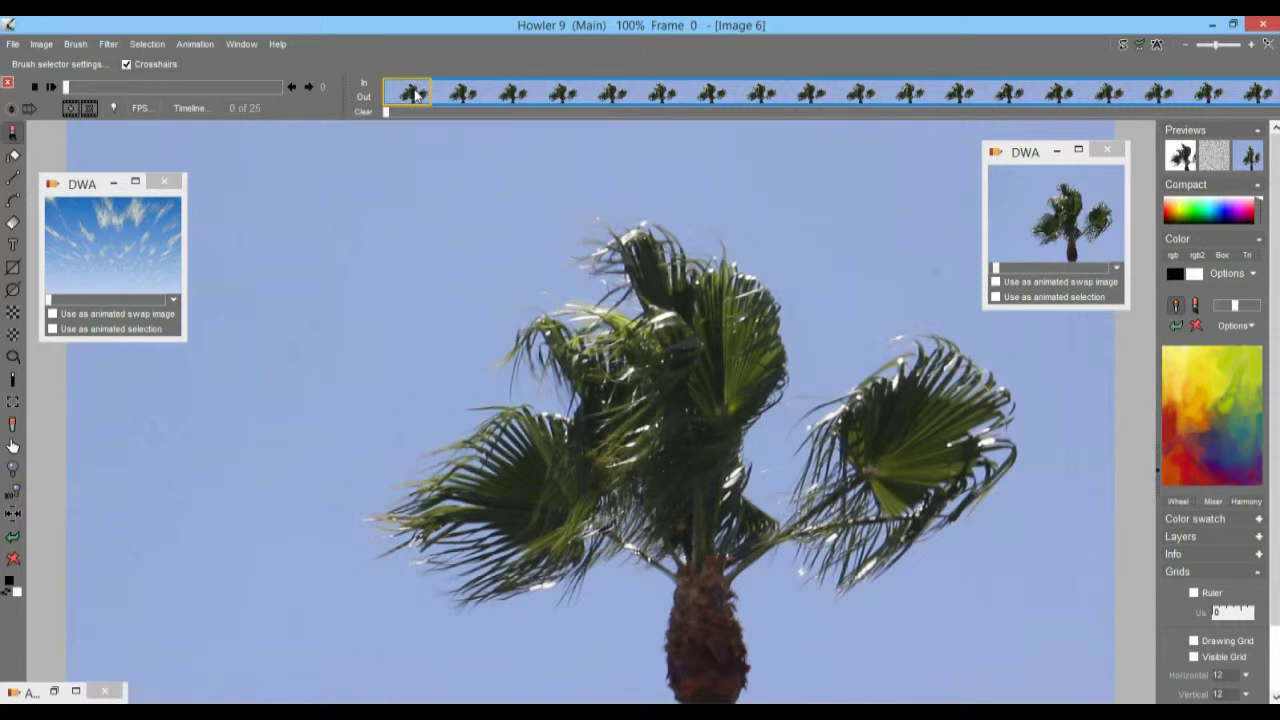
Copy the marked block of palm frames and reverse the frame order of the current animation.
{"action": "mouse_move", "coordinate": [388, 113]}
{"action": "left_mouse_down"}
{"action": "mouse_move", "coordinate": [957, 109]}
{"action": "mouse_move", "coordinate": [386, 112]}
{"action": "left_mouse_up"}
{"action": "left_click", "coordinate": [444, 92]}
{"action": "right_click", "coordinate": [443, 91]}
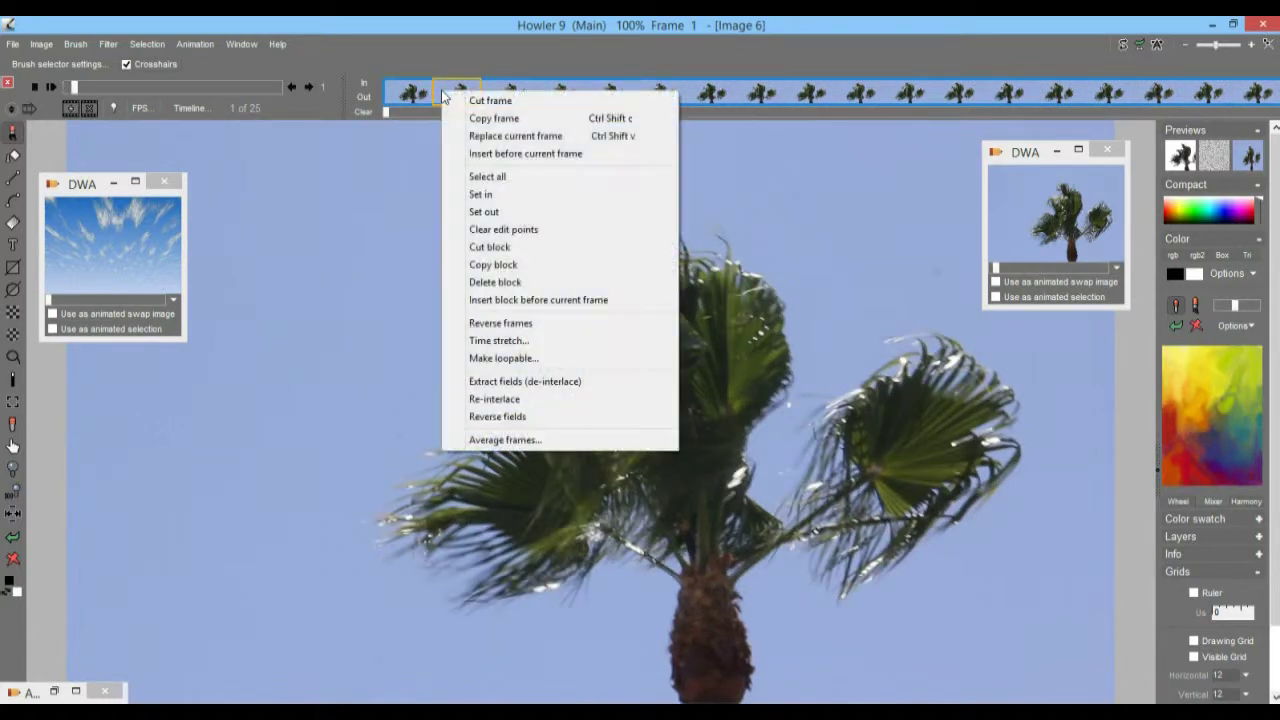
{"action": "left_click", "coordinate": [572, 265]}
{"action": "left_click", "coordinate": [483, 92]}
{"action": "right_click", "coordinate": [483, 92]}
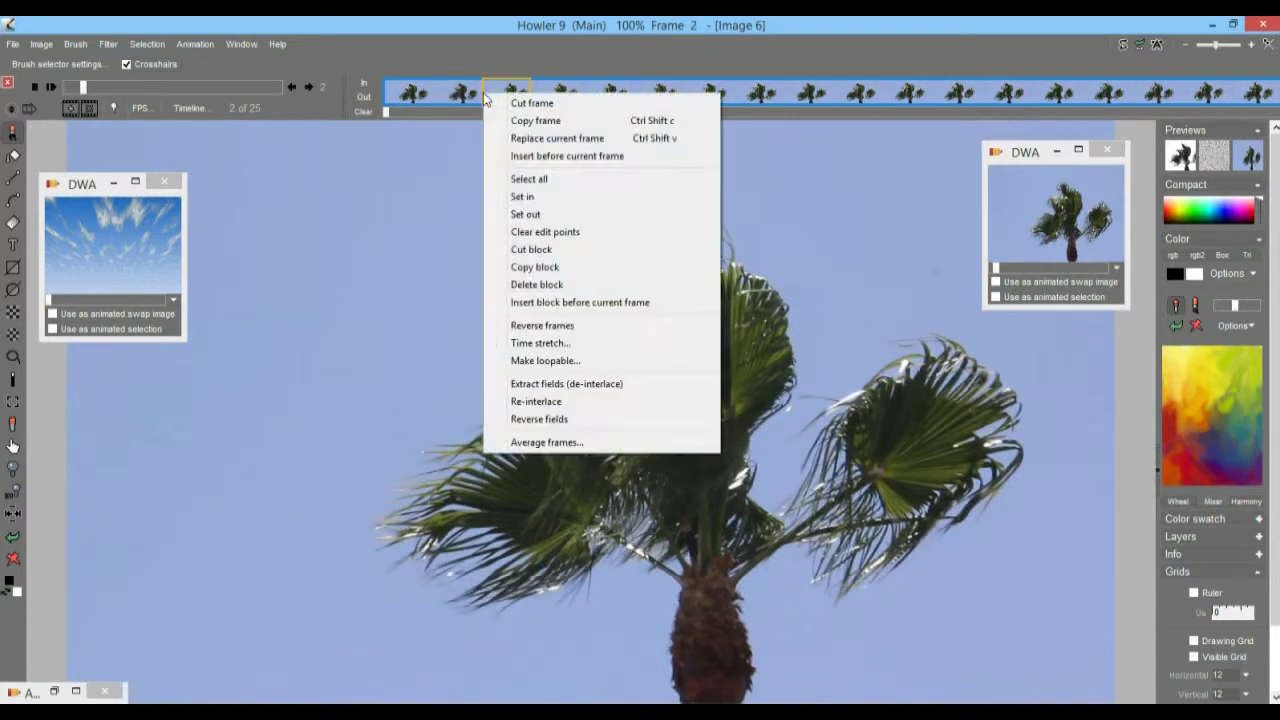
{"action": "left_click", "coordinate": [560, 328]}
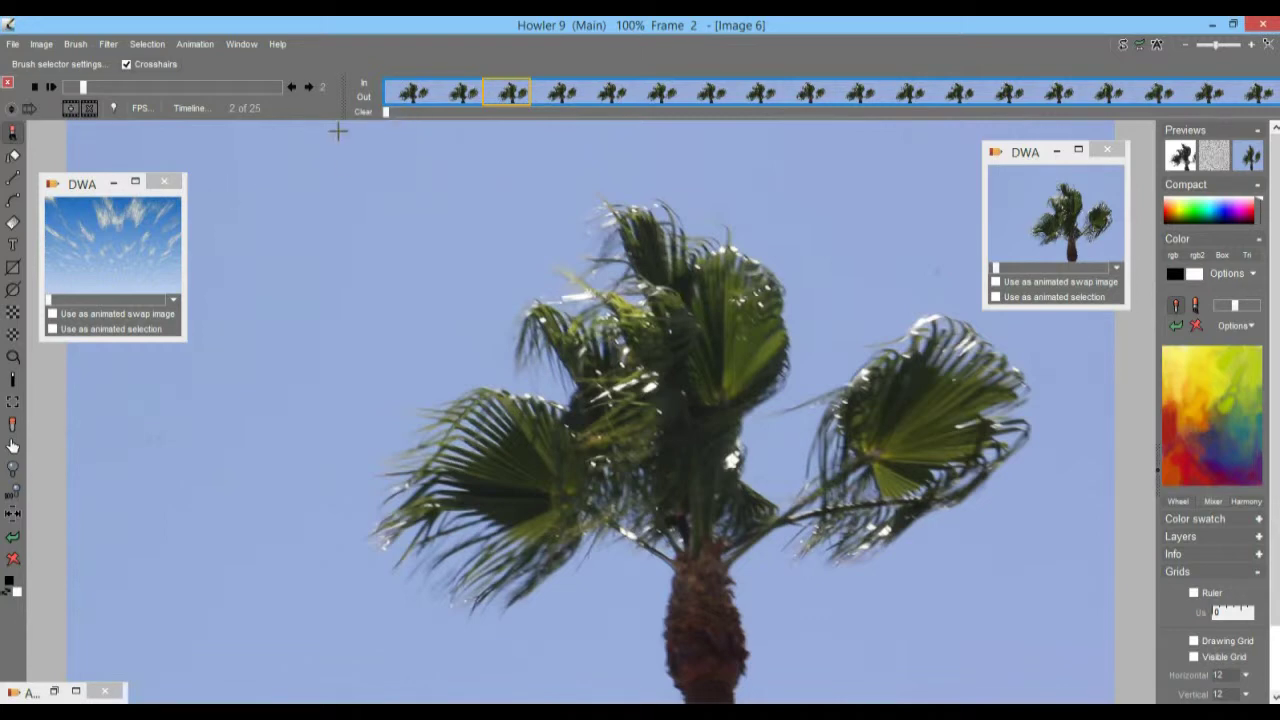
Insert the copied block of palm frames before frame 0 of the reversed animation and return to the start.
{"action": "left_click", "coordinate": [264, 87]}
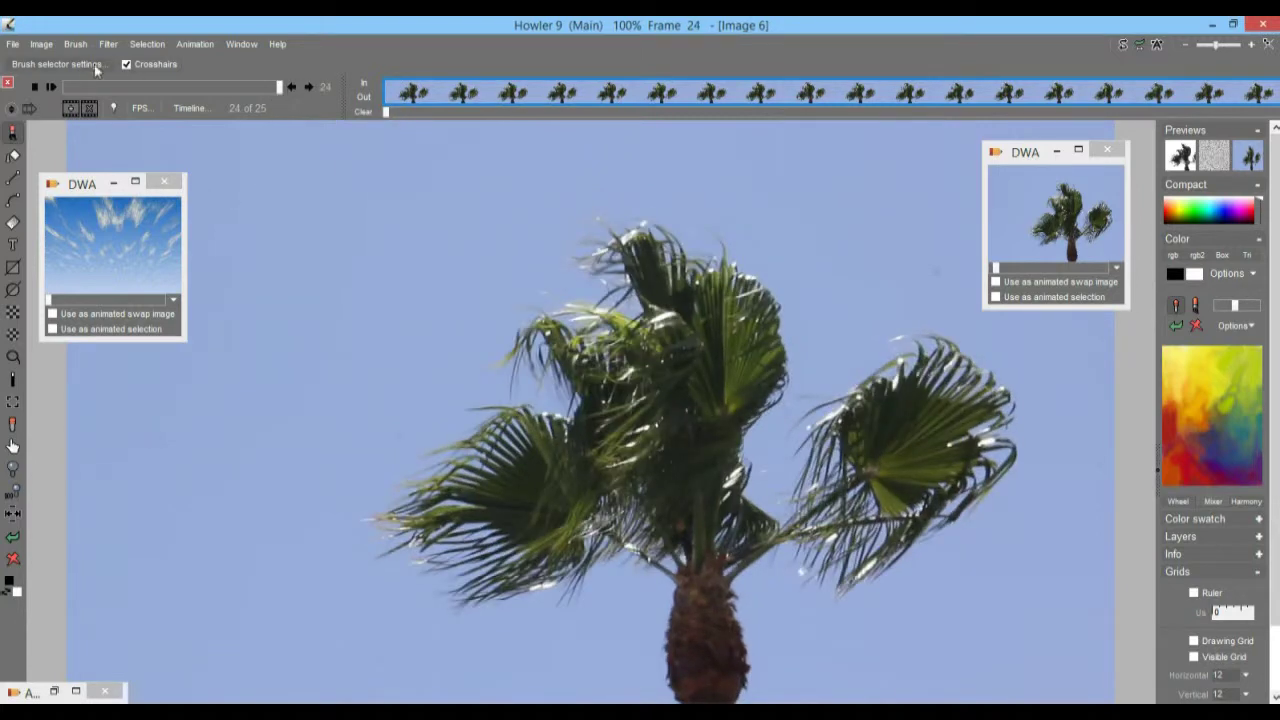
{"action": "left_click", "coordinate": [65, 87]}
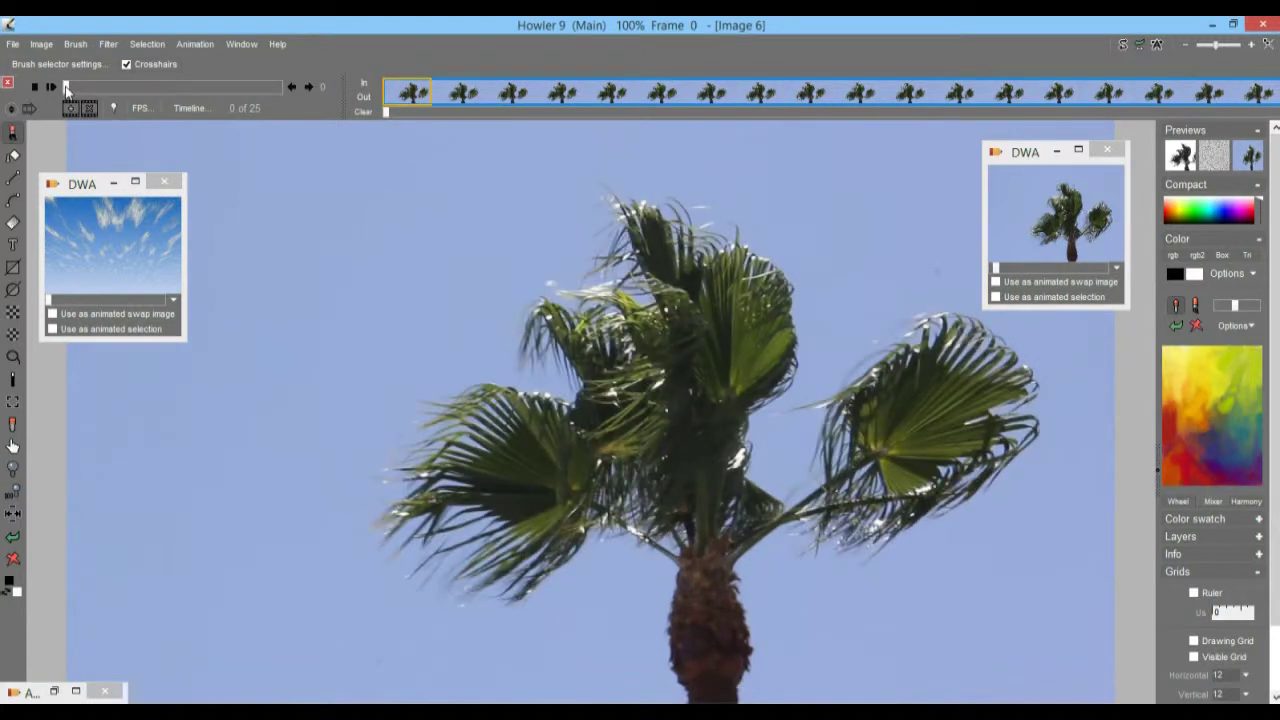
{"action": "right_click", "coordinate": [405, 92]}
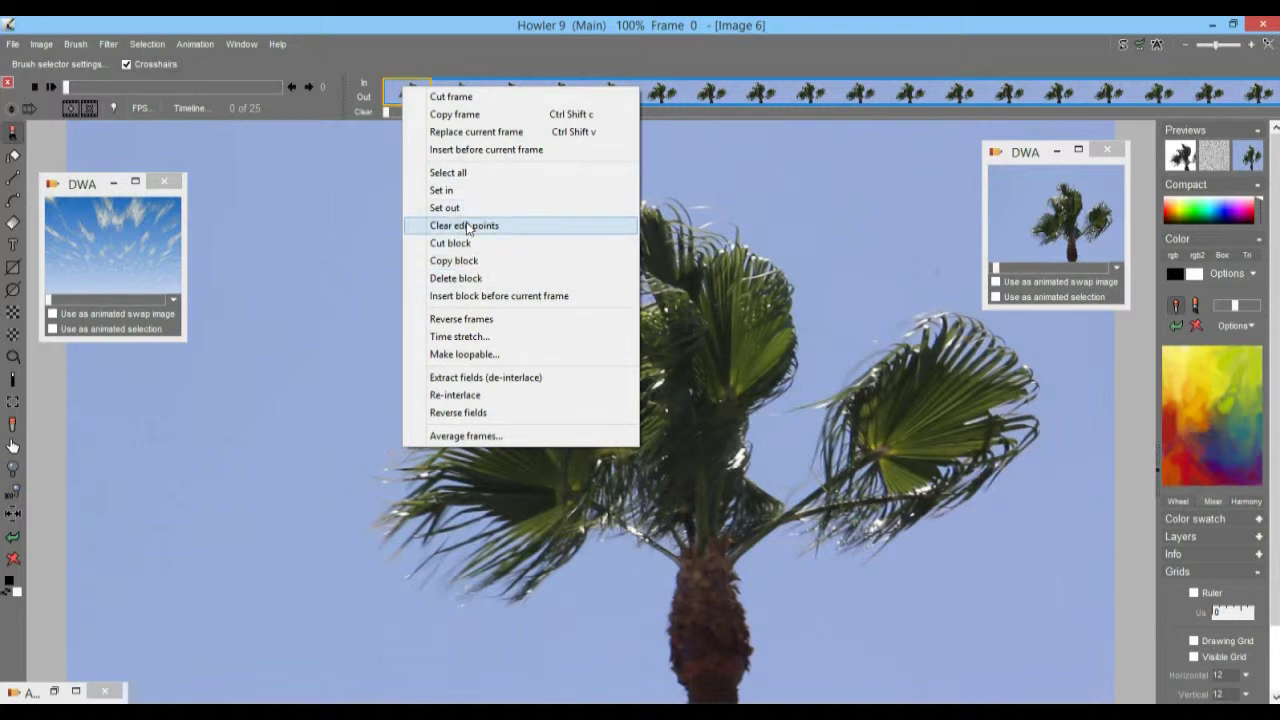
{"action": "left_click", "coordinate": [471, 297]}
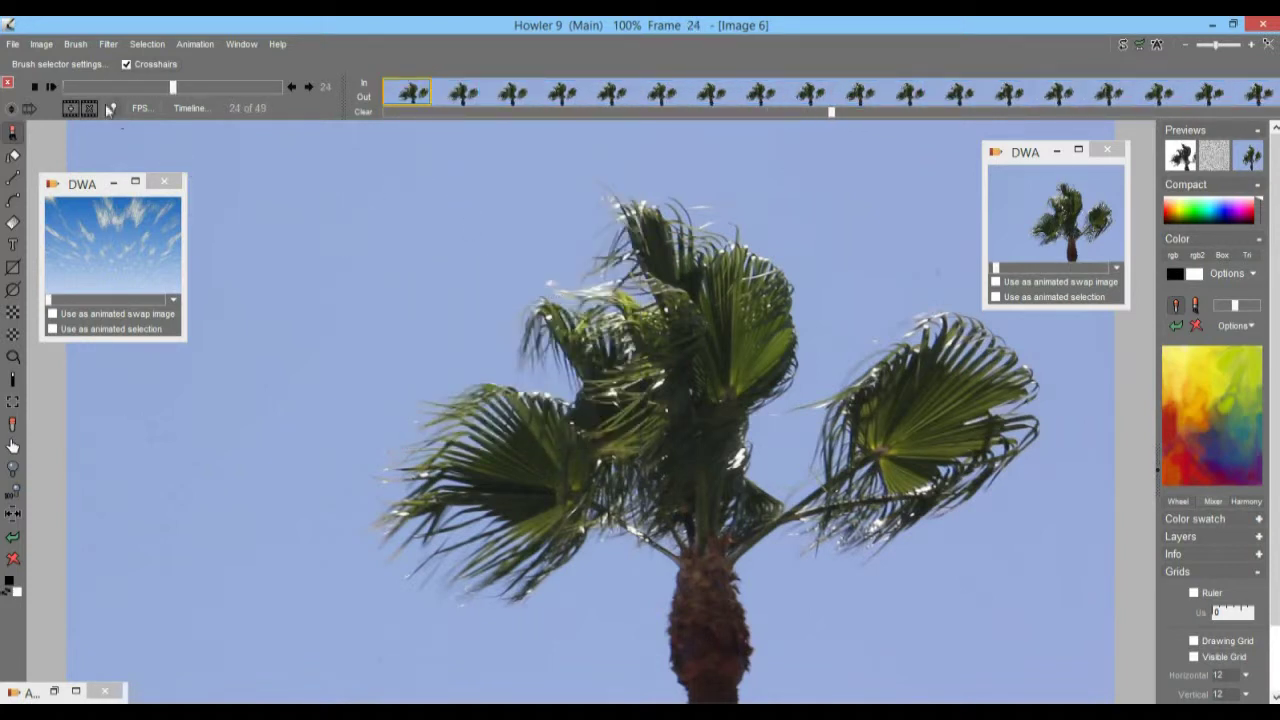
{"action": "left_click_drag", "start_coordinate": [174, 93], "coordinate": [57, 100]}
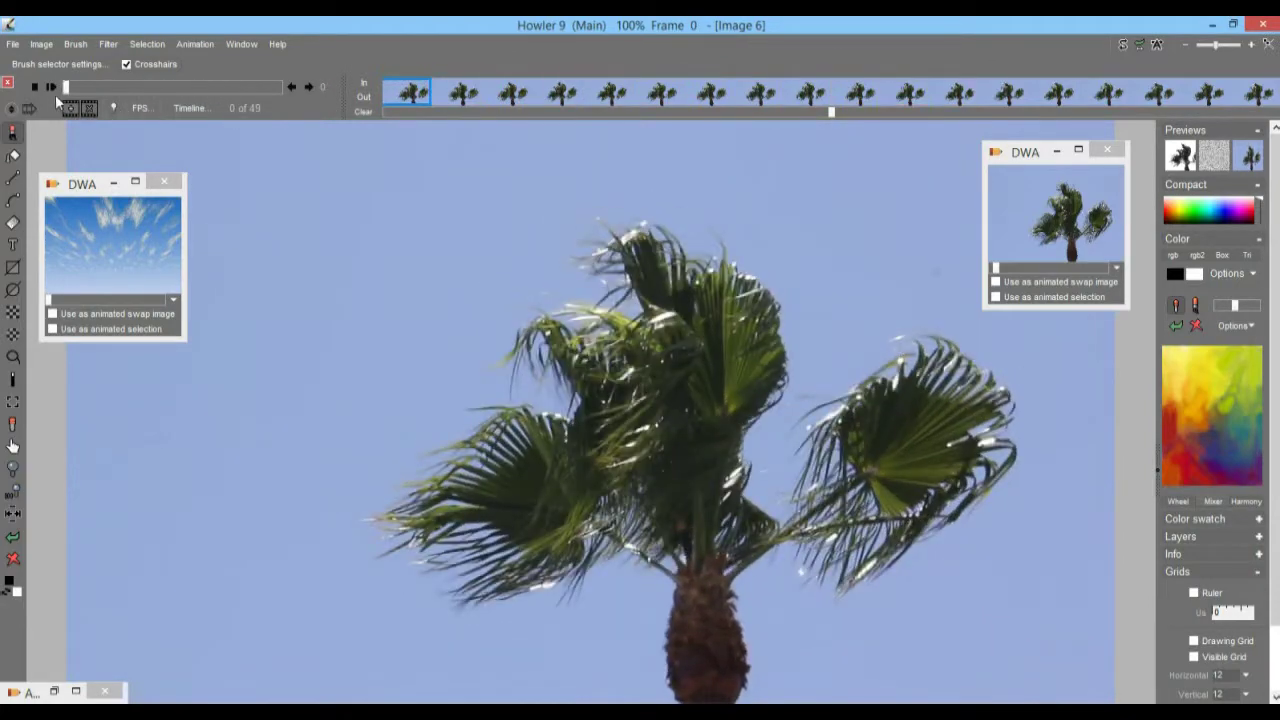
Play the joined palm animation, scrub across the join between the two blocks and return to frame 0.
{"action": "left_click", "coordinate": [52, 88]}
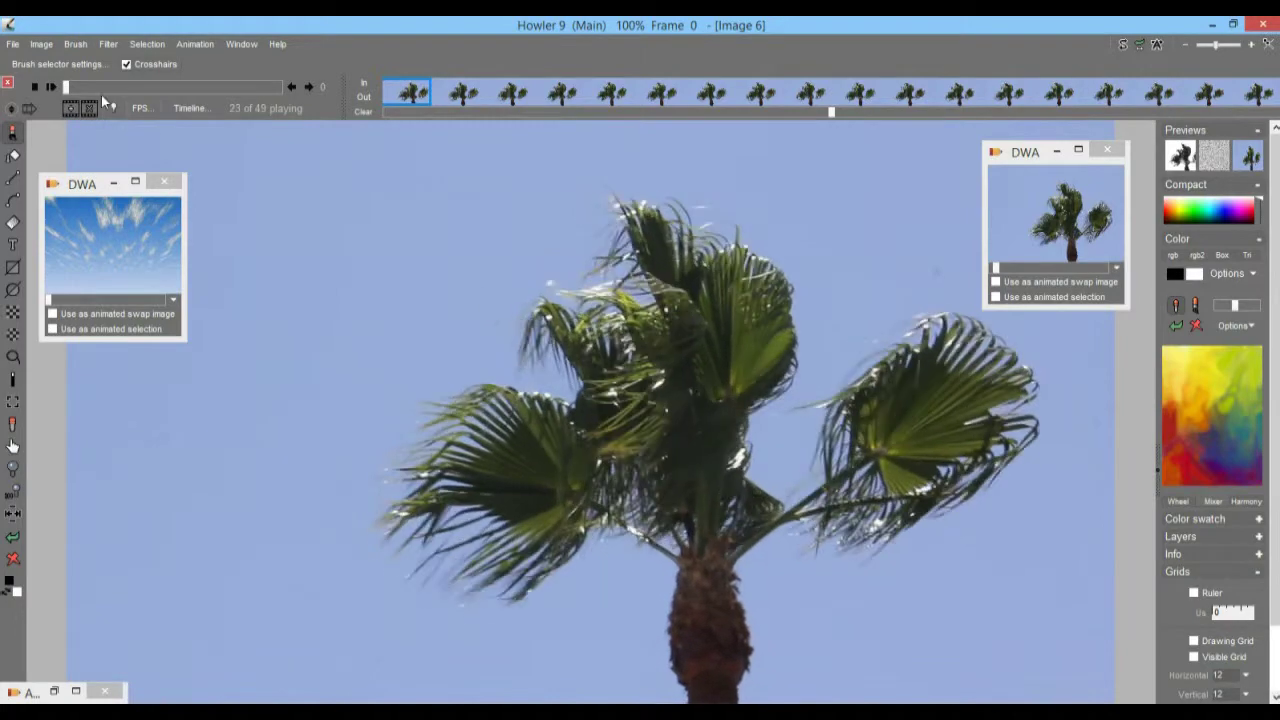
{"action": "left_click", "coordinate": [34, 87]}
{"action": "left_click_drag", "start_coordinate": [66, 87], "coordinate": [188, 83]}
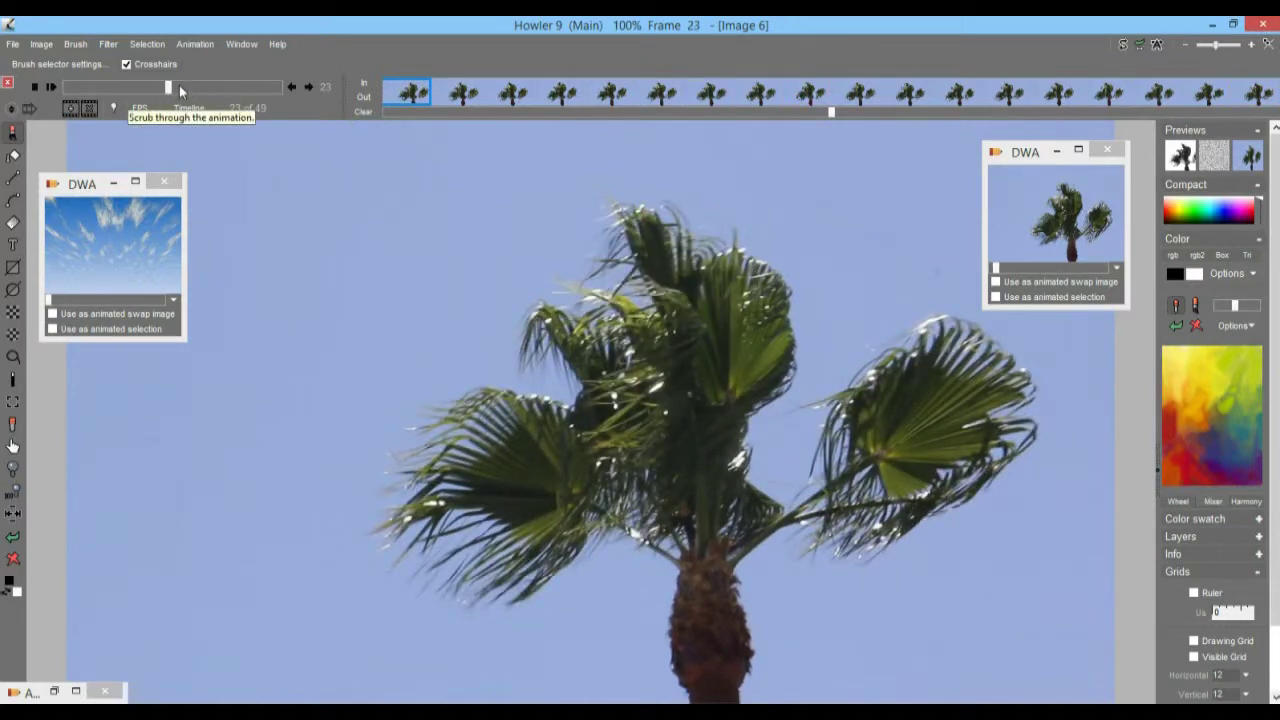
{"action": "left_click_drag", "start_coordinate": [179, 85], "coordinate": [65, 87]}
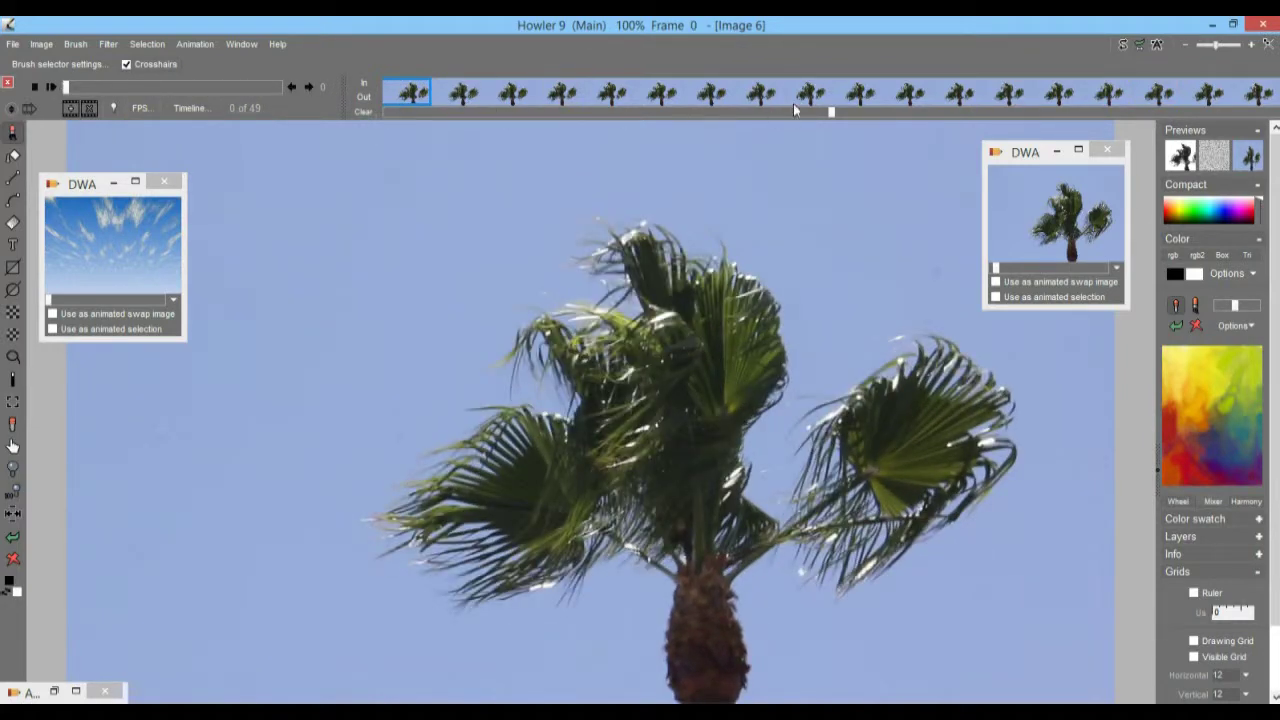
Go to the end of the filmstrip and reverse the frame order of the joined palm animation.
{"action": "left_click_drag", "start_coordinate": [830, 112], "coordinate": [1240, 145]}
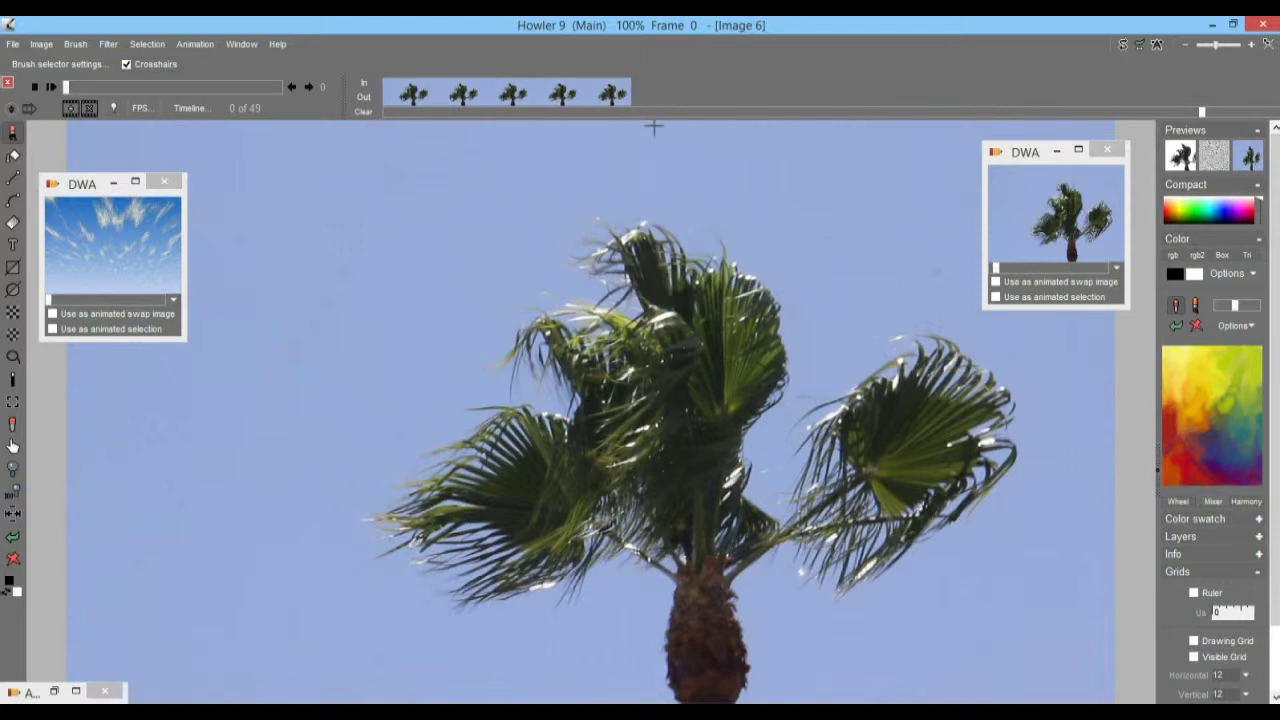
{"action": "left_click", "coordinate": [605, 95]}
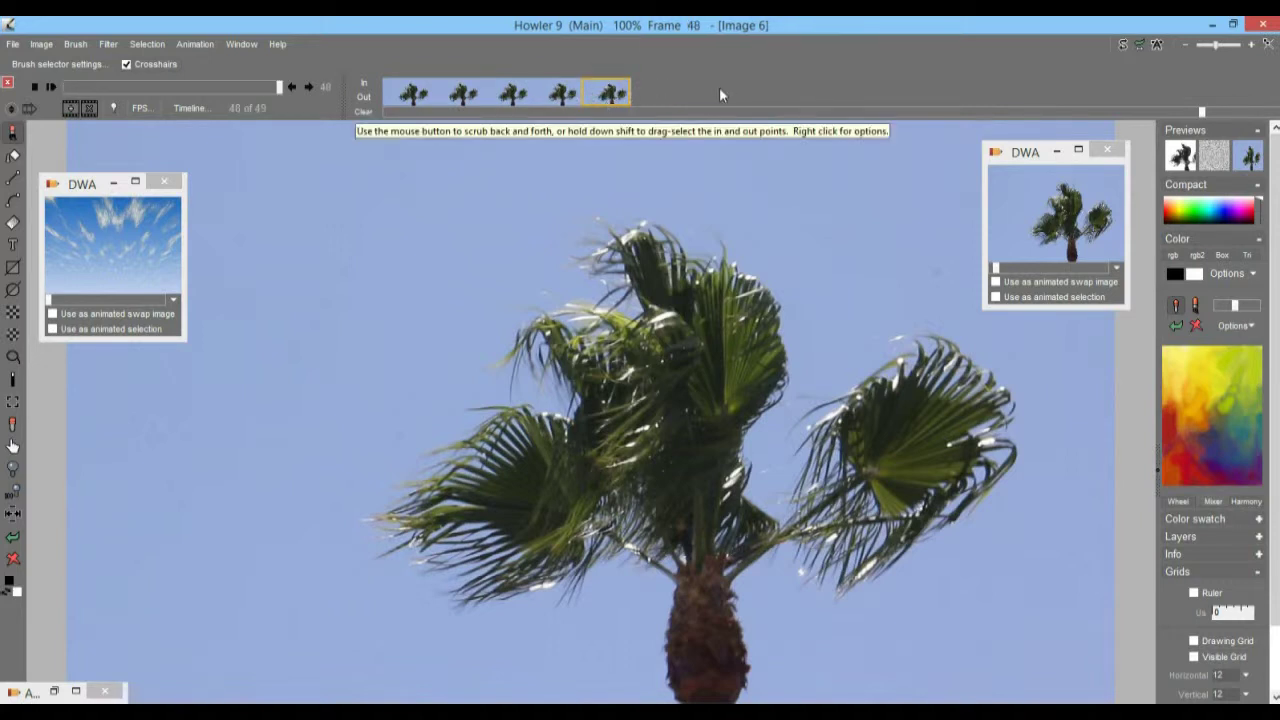
{"action": "left_click", "coordinate": [555, 95]}
{"action": "right_click", "coordinate": [554, 96]}
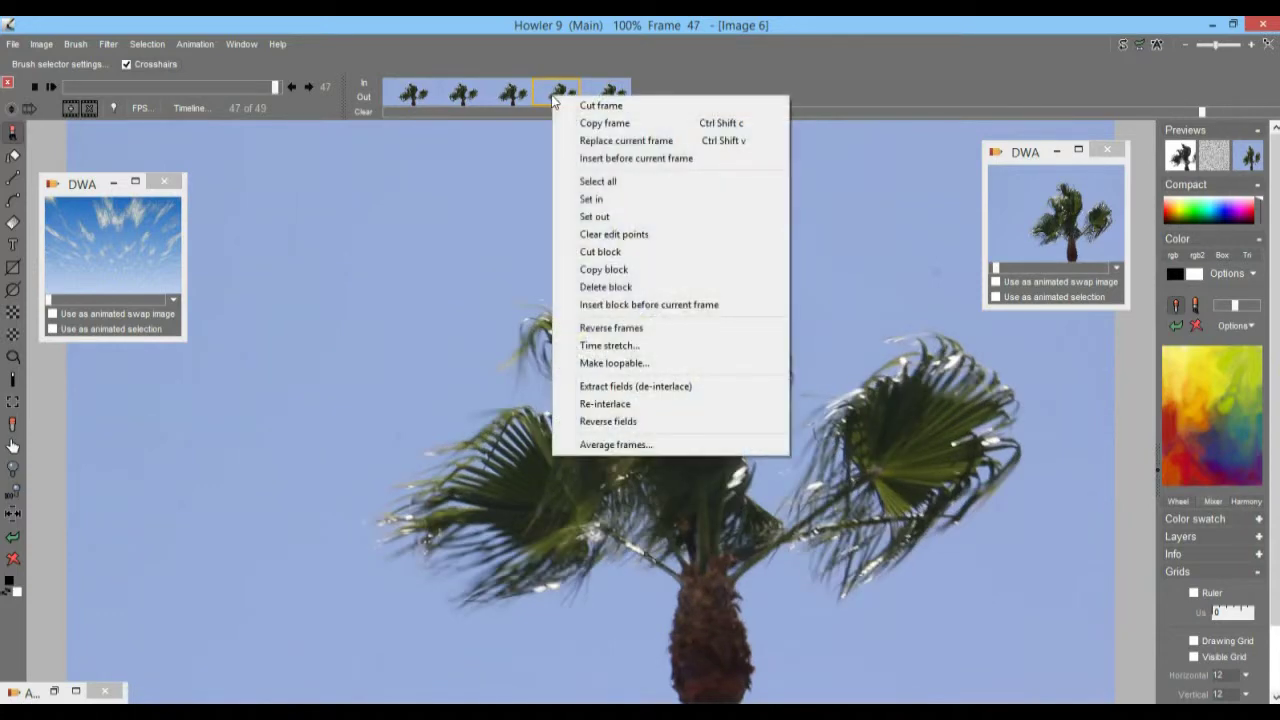
{"action": "left_click", "coordinate": [637, 331]}
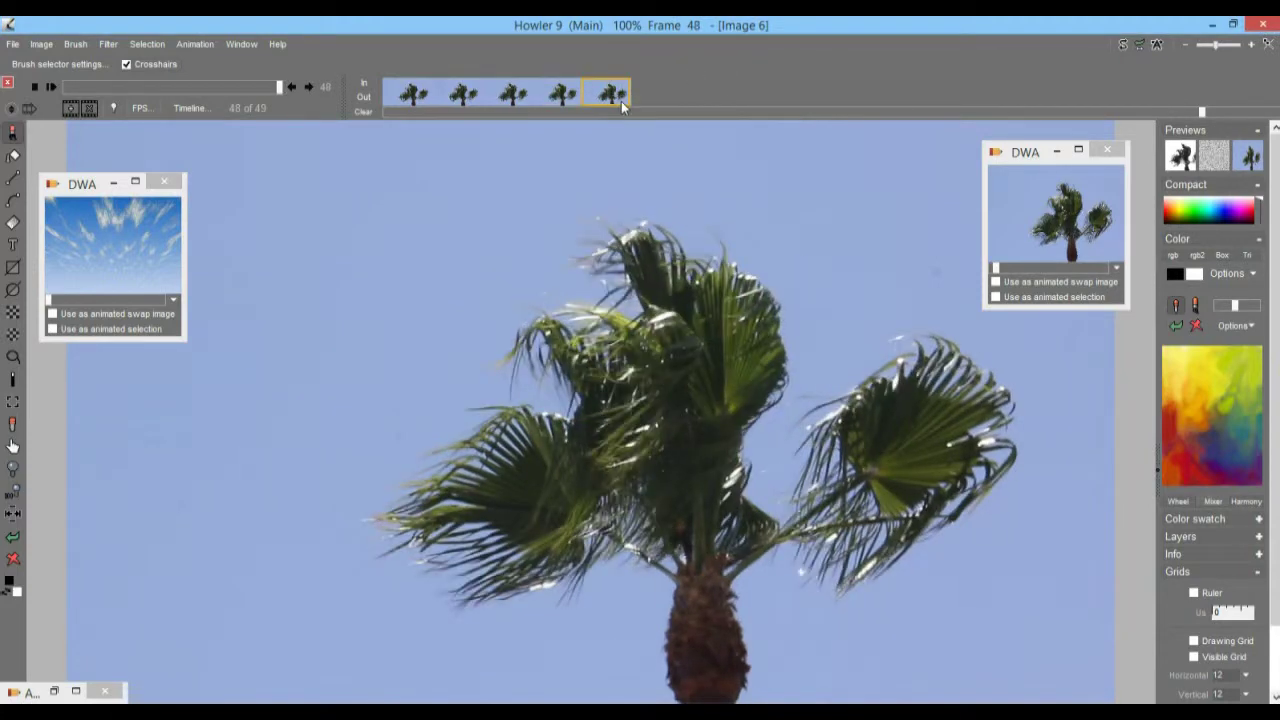
Return to frame 0 and insert another copy of the palm block before it.
{"action": "left_click_drag", "start_coordinate": [607, 115], "coordinate": [385, 108]}
{"action": "left_click", "coordinate": [417, 93]}
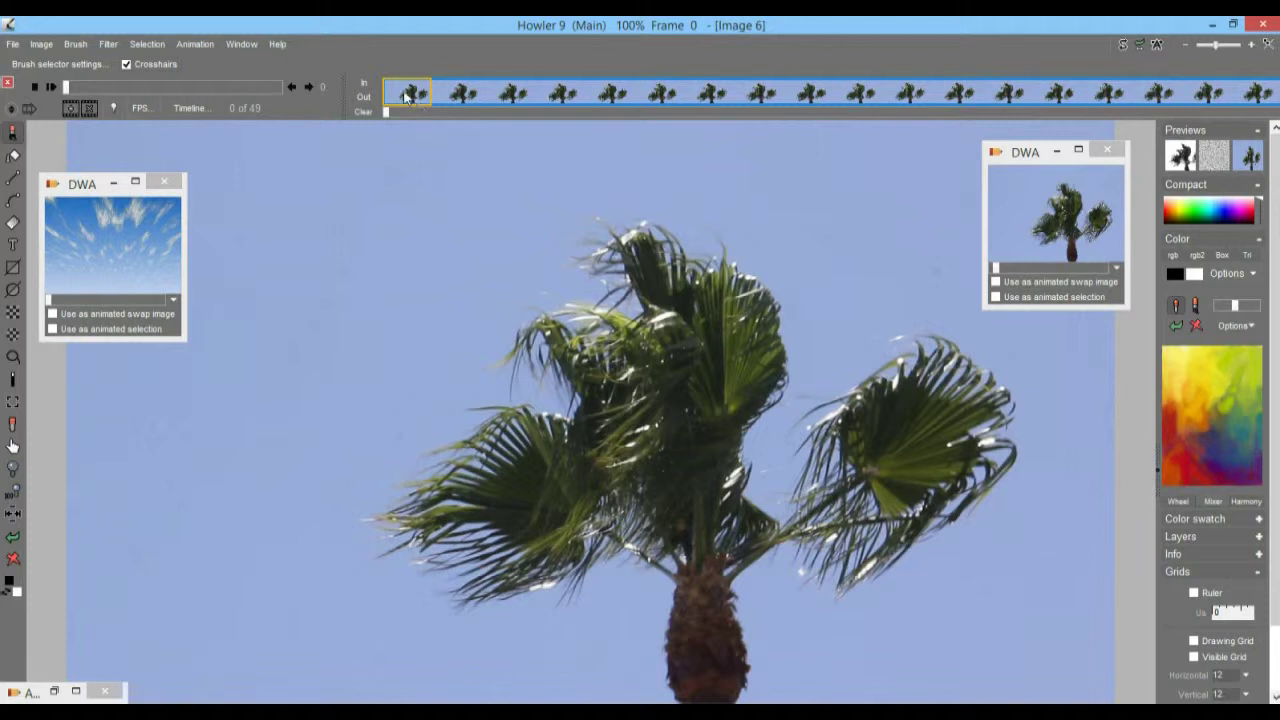
{"action": "right_click", "coordinate": [405, 92]}
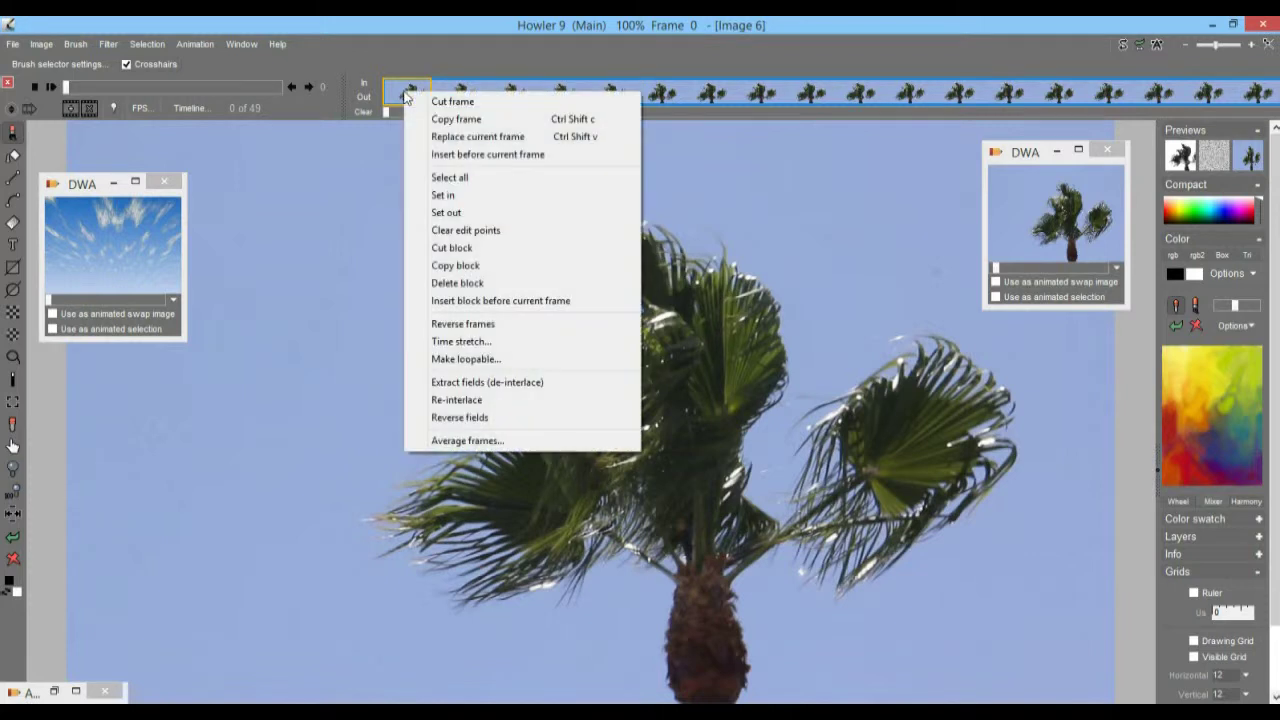
{"action": "left_click", "coordinate": [490, 303]}
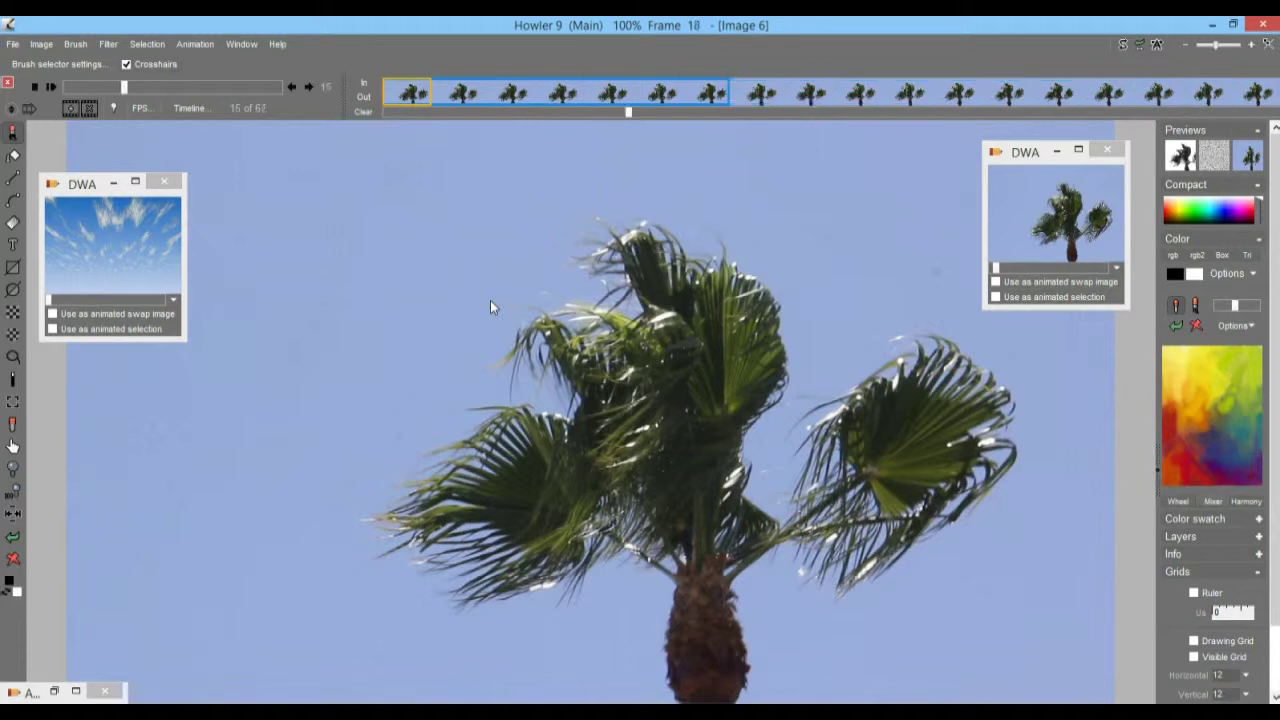
Rewind the lengthened palm animation to frame 0 and play it to examine the motion.
{"action": "left_click", "coordinate": [153, 87]}
{"action": "left_click_drag", "start_coordinate": [153, 87], "coordinate": [62, 94]}
{"action": "left_click", "coordinate": [52, 87]}
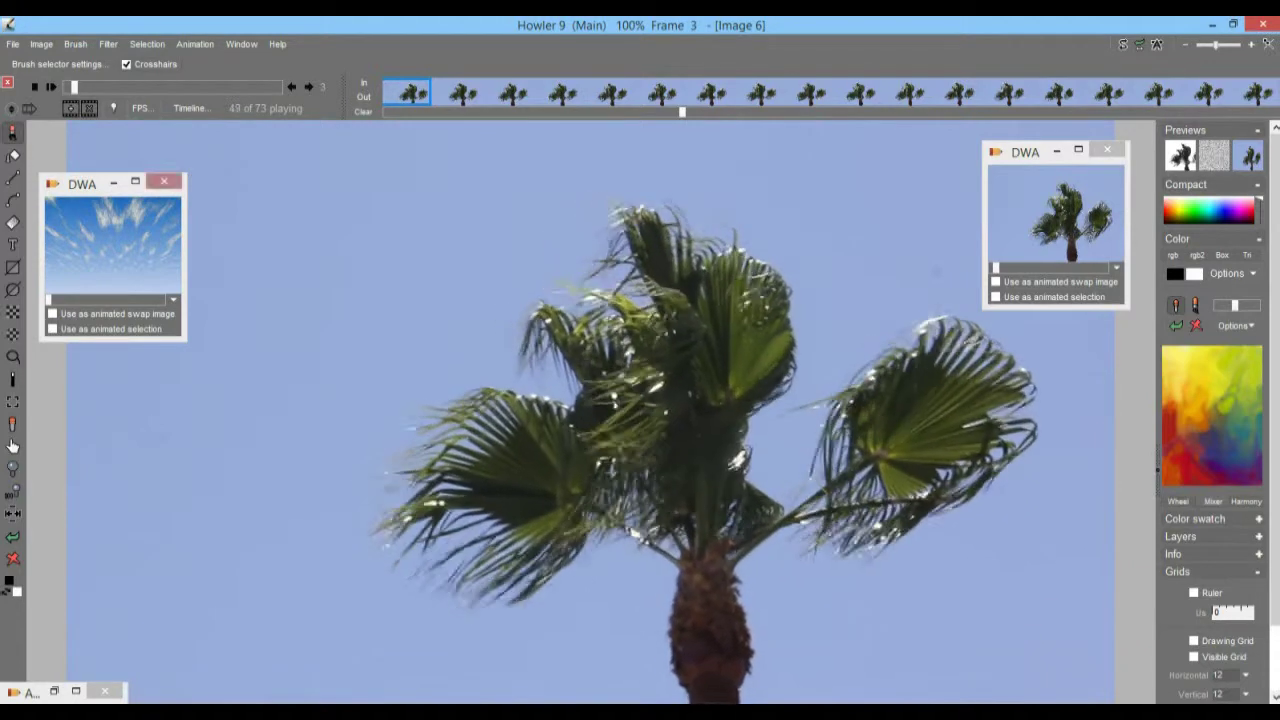
Stop the playback and reverse the frame order of the lengthened palm animation.
{"action": "left_click", "coordinate": [510, 93]}
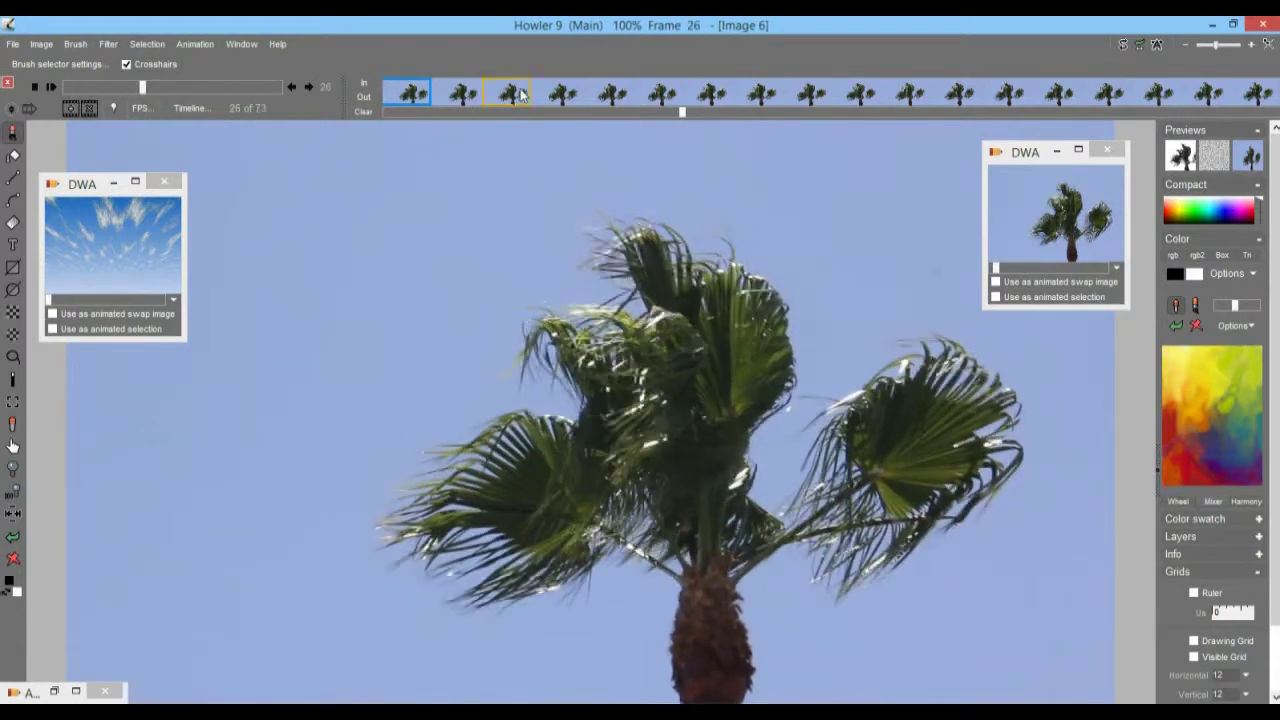
{"action": "right_click", "coordinate": [519, 89]}
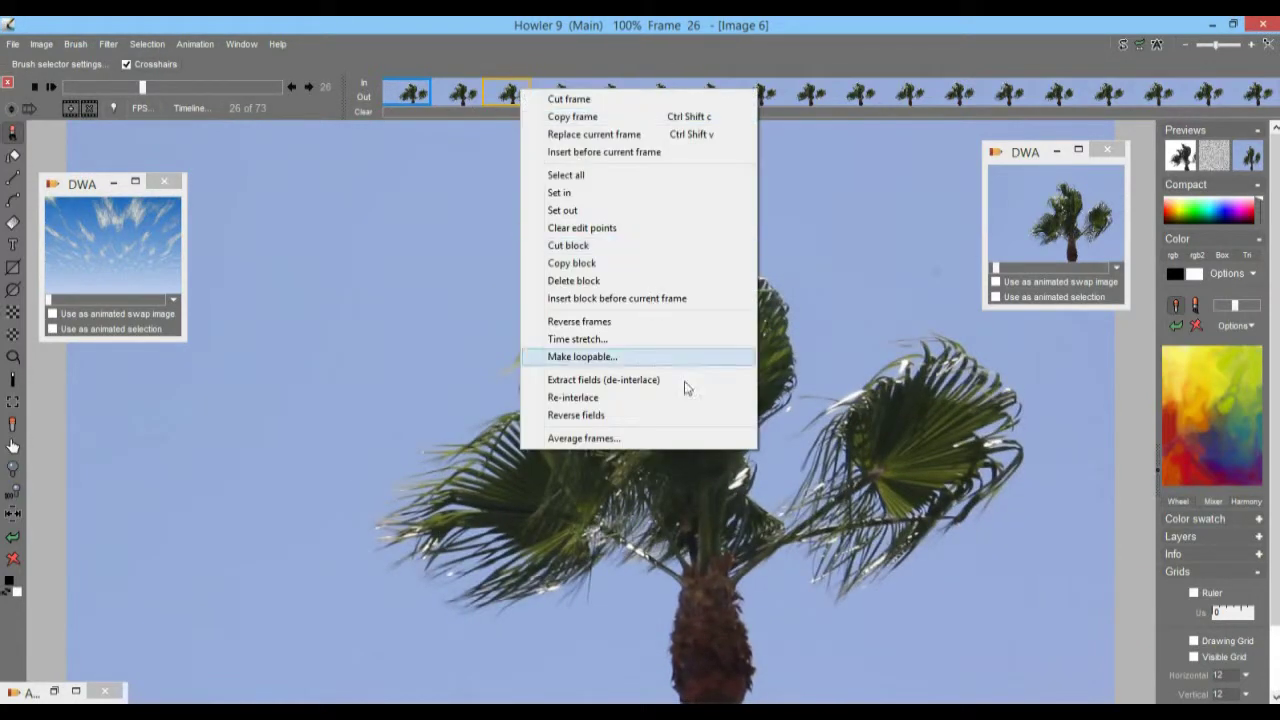
{"action": "left_click", "coordinate": [622, 323]}
Bring the filmstrip back to frame 0 and insert the copied palm block before that frame once more.
{"action": "left_click_drag", "start_coordinate": [265, 90], "coordinate": [55, 88]}
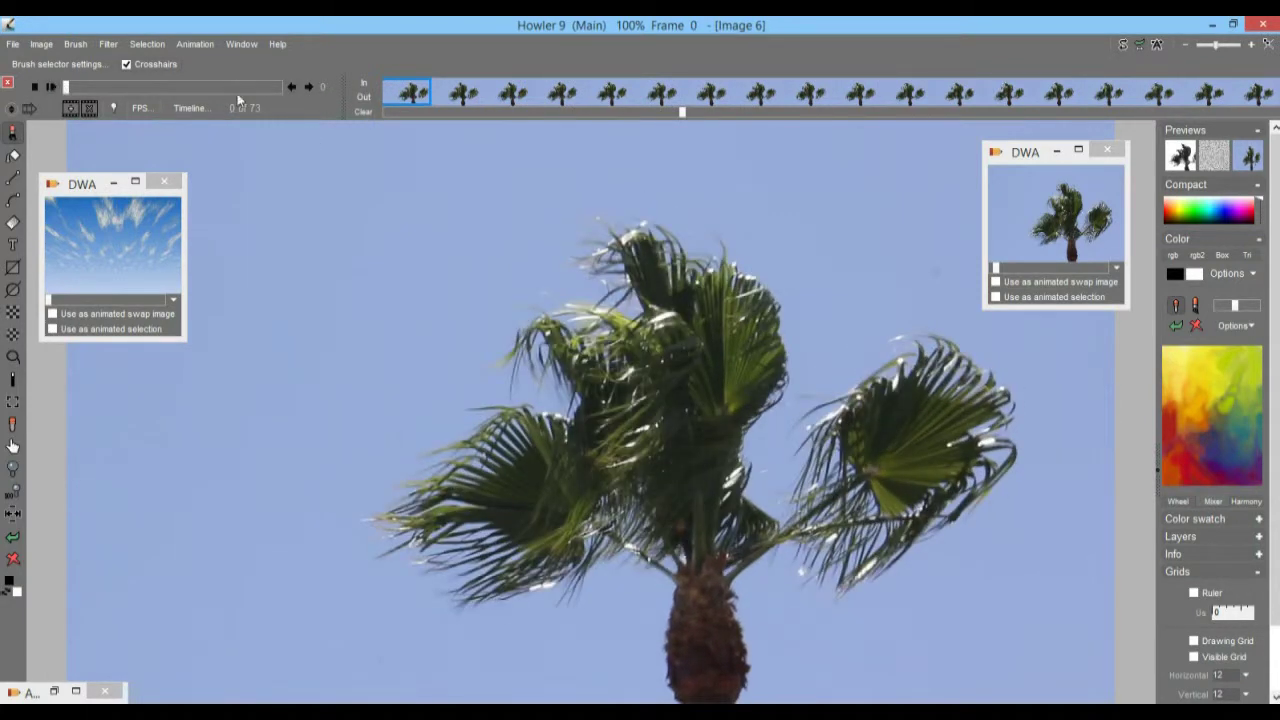
{"action": "left_click", "coordinate": [406, 100]}
{"action": "left_click_drag", "start_coordinate": [681, 112], "coordinate": [370, 111]}
{"action": "left_click", "coordinate": [418, 96]}
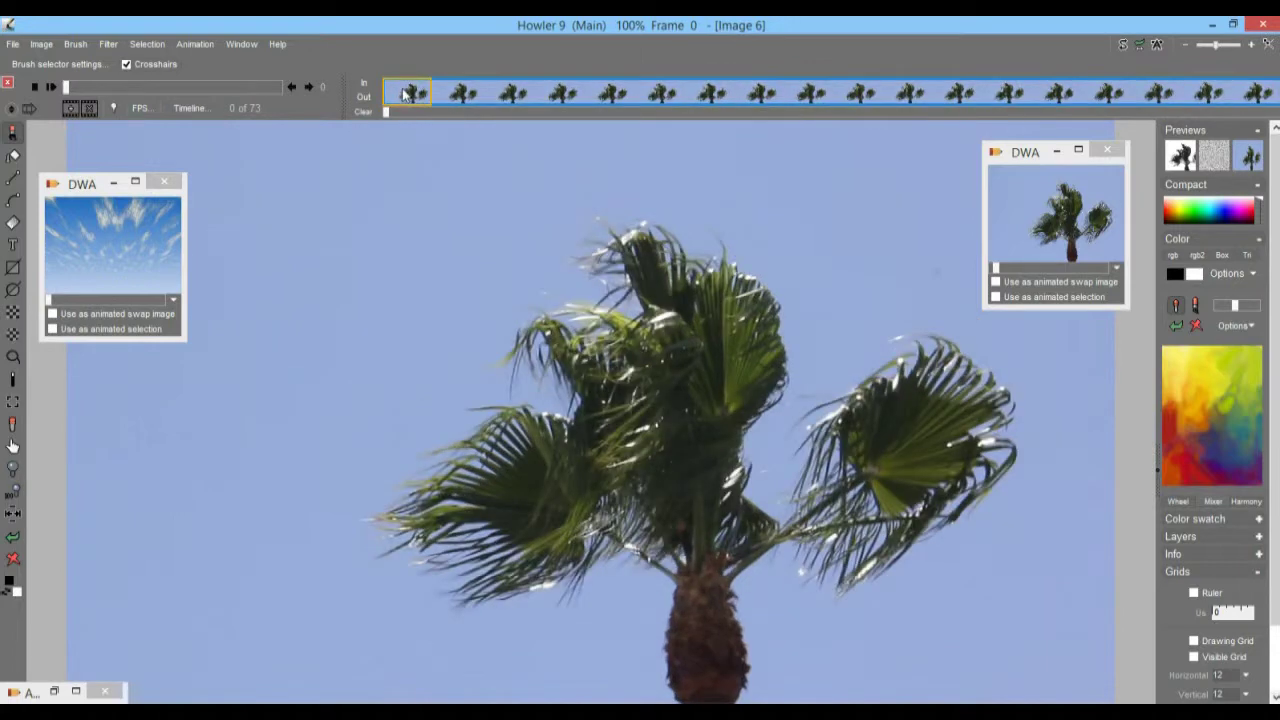
{"action": "right_click", "coordinate": [408, 95]}
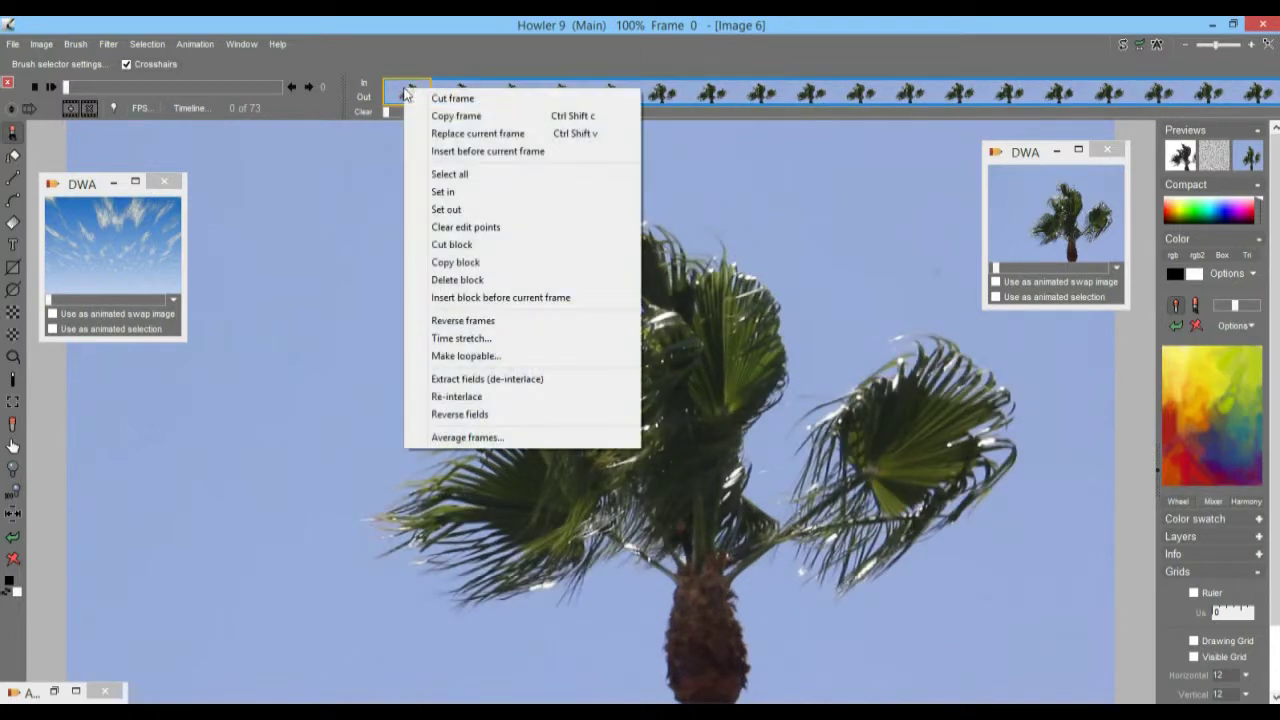
{"action": "left_click", "coordinate": [480, 298]}
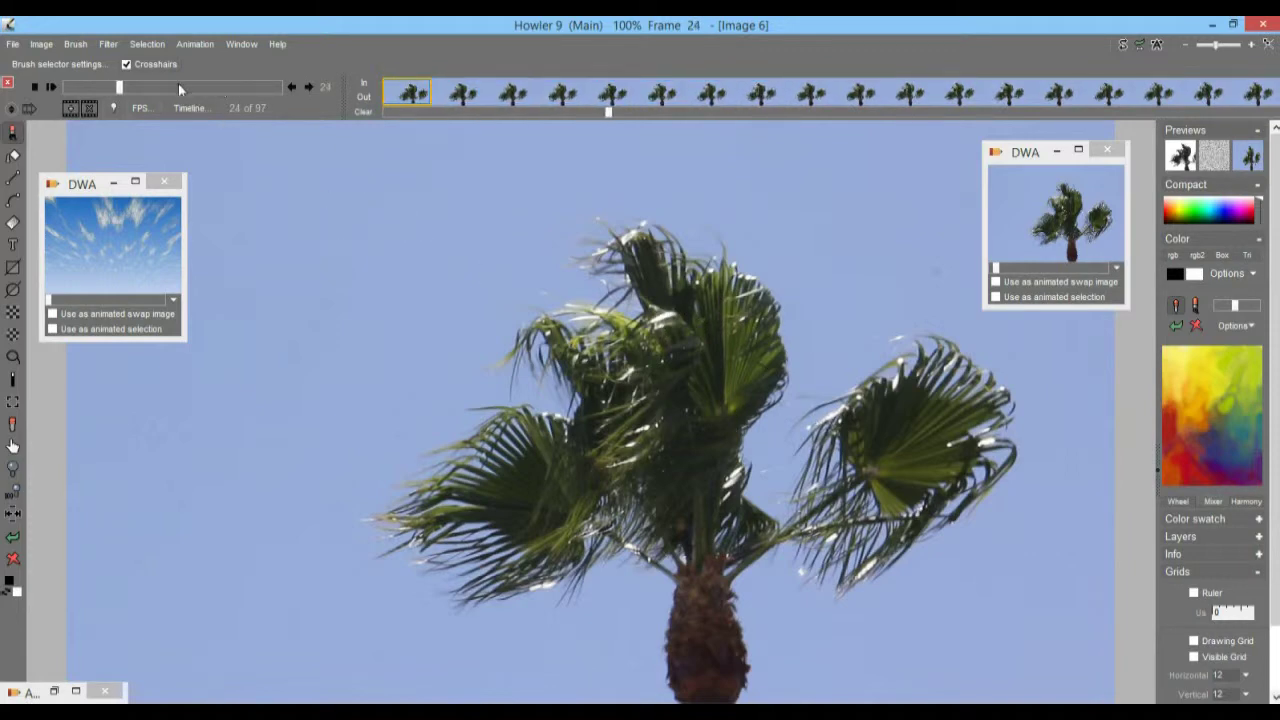
Scrub to the last frames of the extended palm animation to examine how it ends.
{"action": "left_click_drag", "start_coordinate": [179, 88], "coordinate": [296, 97]}
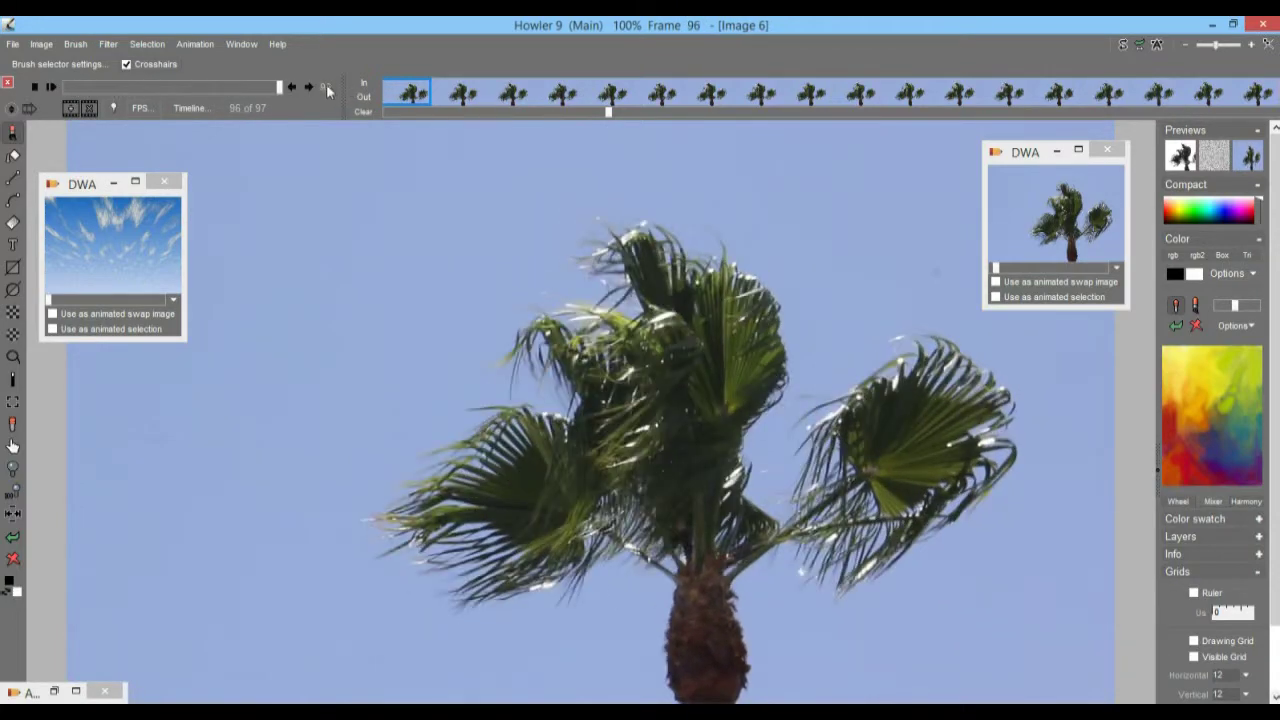
{"action": "left_click_drag", "start_coordinate": [326, 84], "coordinate": [287, 88]}
{"action": "mouse_move", "coordinate": [280, 88]}
{"action": "left_mouse_down"}
{"action": "mouse_move", "coordinate": [64, 88]}
{"action": "mouse_move", "coordinate": [284, 88]}
{"action": "left_mouse_up"}
Time-stretch the palm animation to 100 frames with frame blending.
{"action": "right_click", "coordinate": [549, 90]}
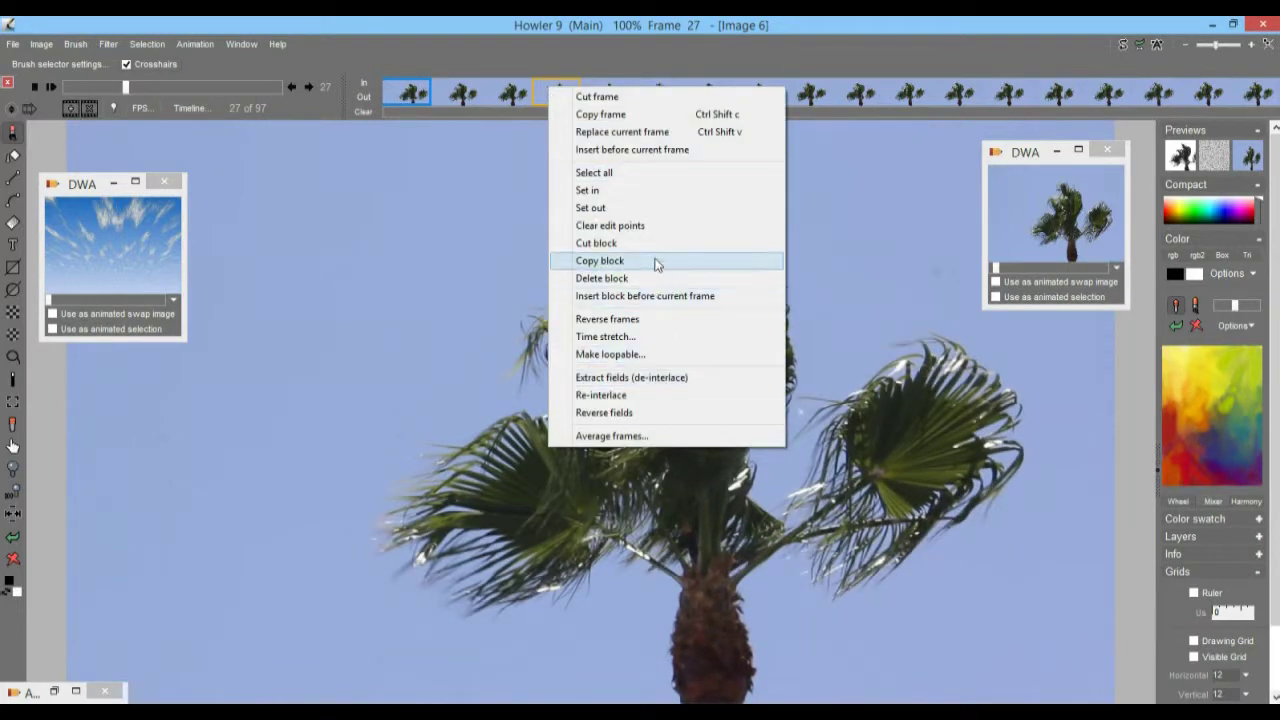
{"action": "left_click", "coordinate": [610, 337]}
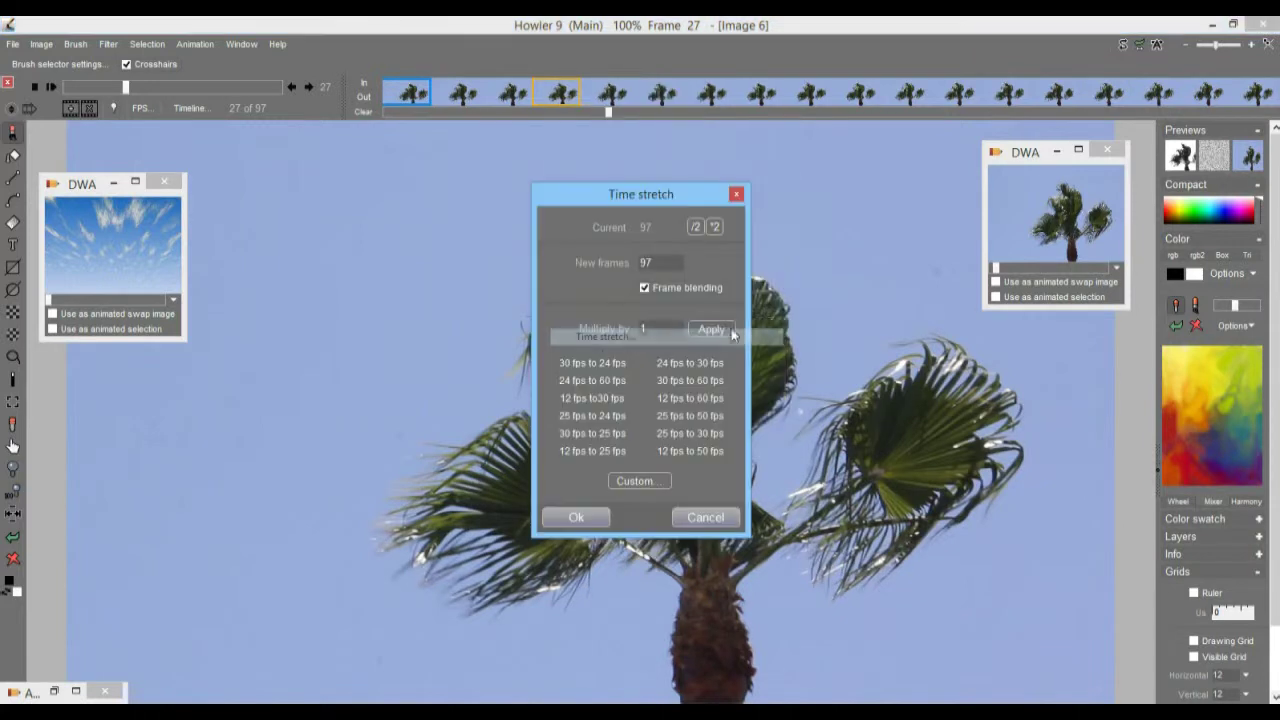
{"action": "type", "text": "100"}
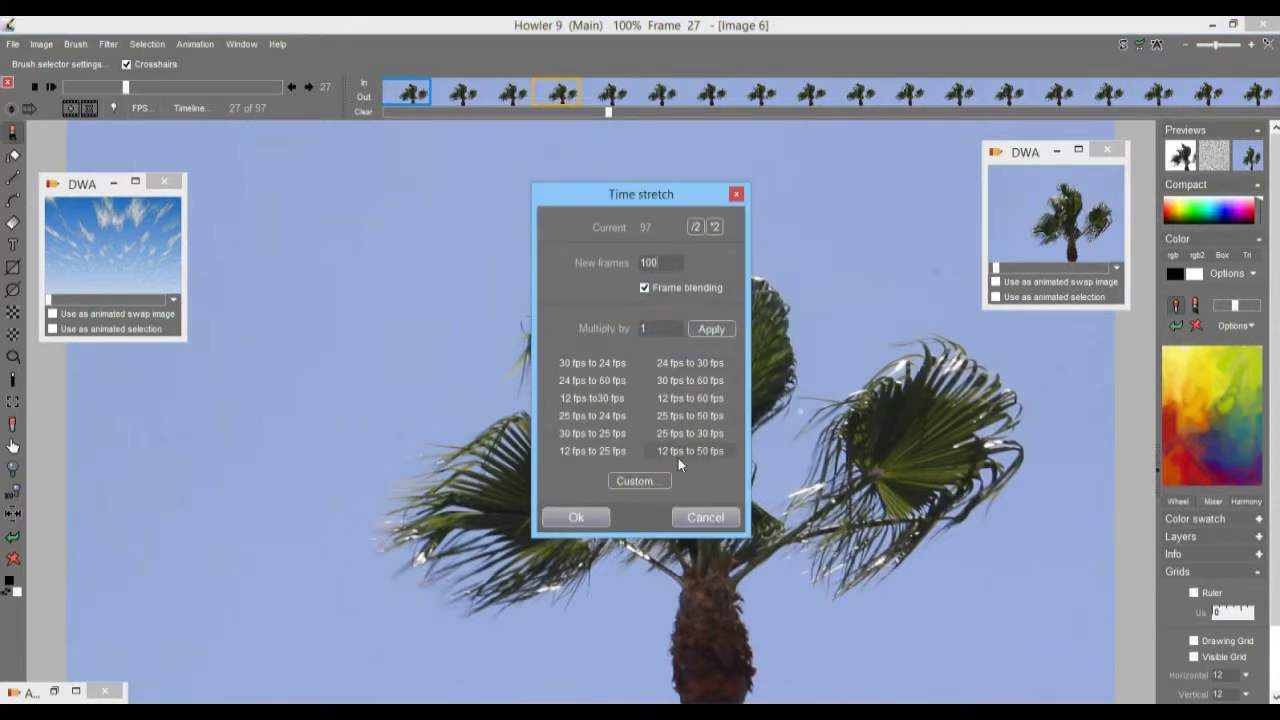
{"action": "left_click", "coordinate": [580, 517]}
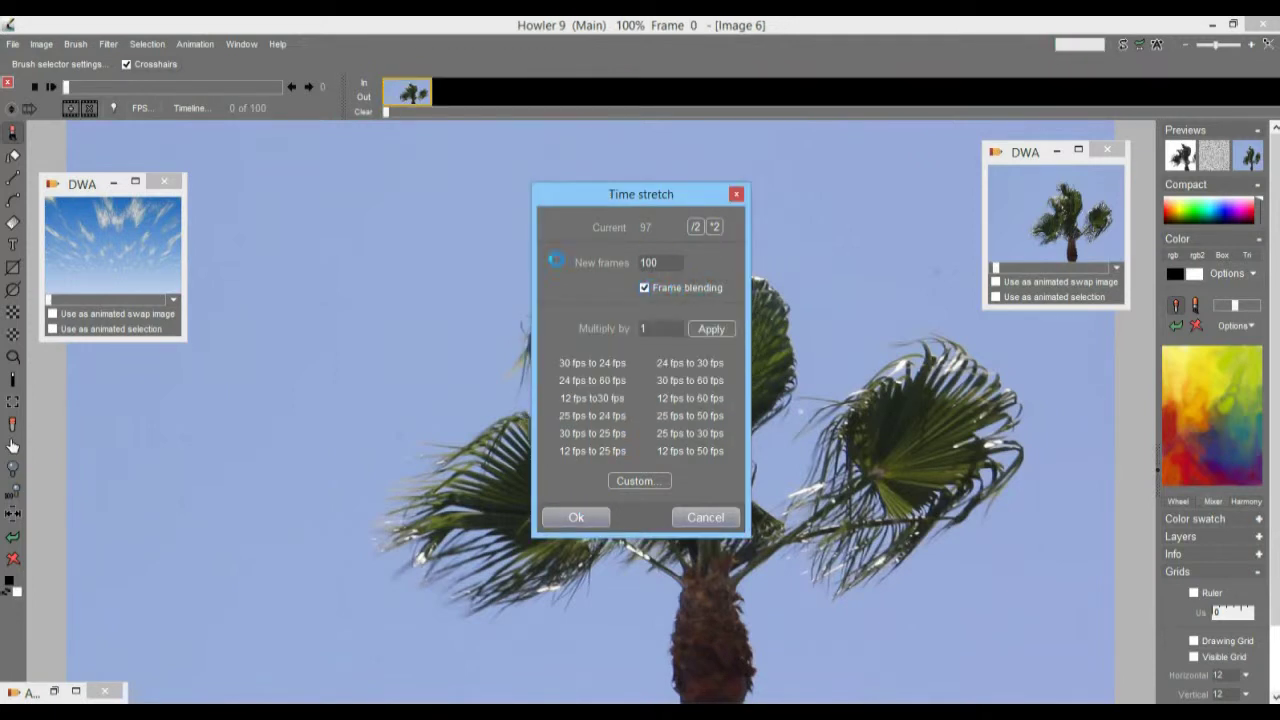
Store the stretched palm animation and place its preview window below the cloudy-sky preview.
{"action": "left_click", "coordinate": [195, 44]}
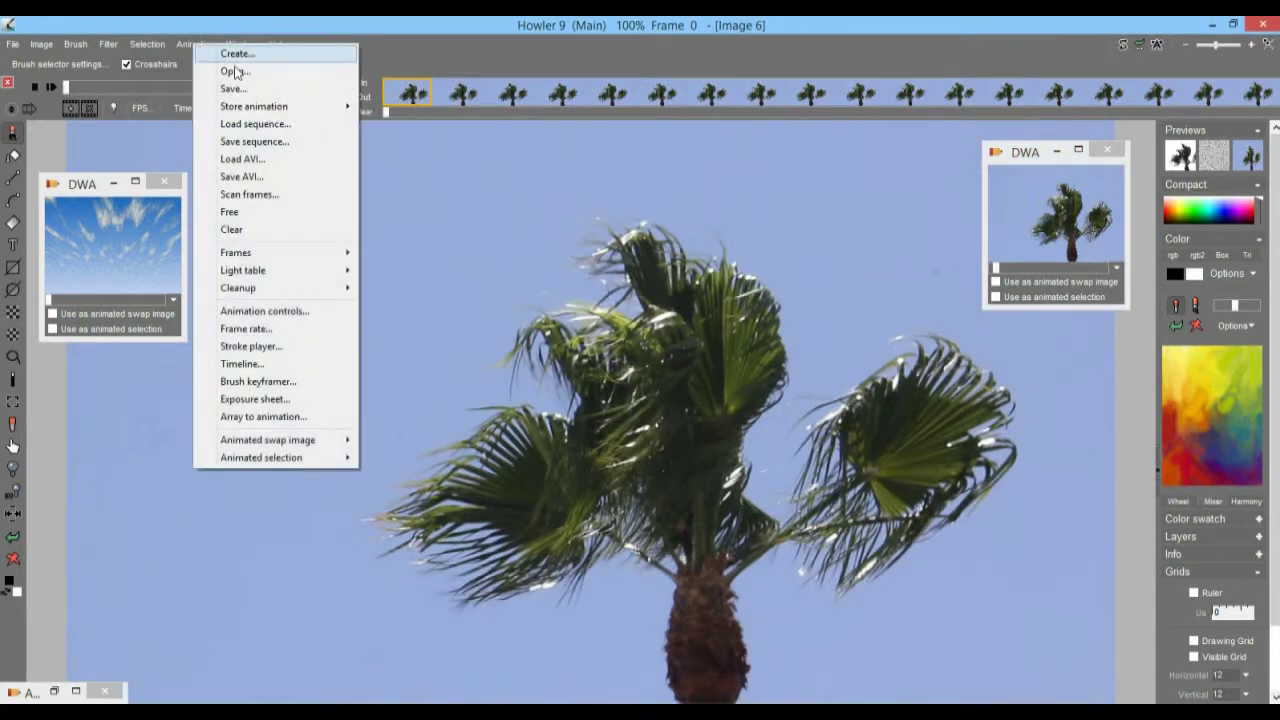
{"action": "mouse_move", "coordinate": [330, 106]}
{"action": "left_click", "coordinate": [402, 123]}
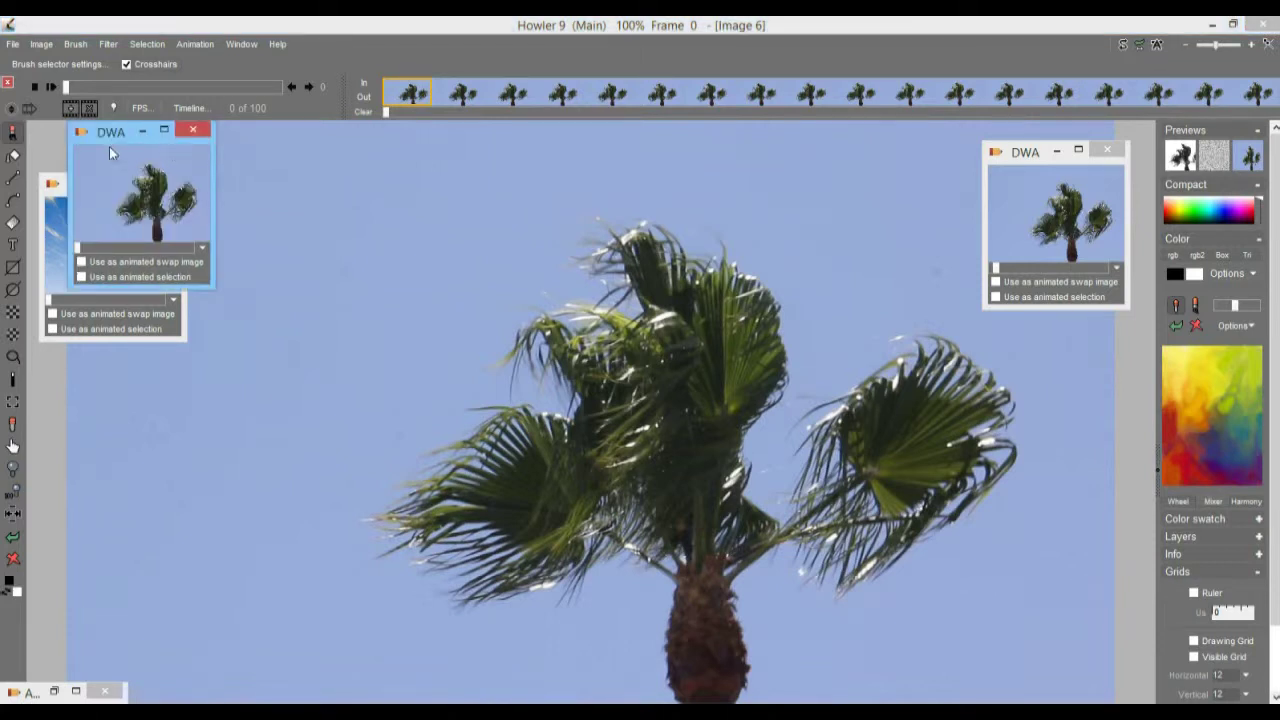
{"action": "left_click_drag", "start_coordinate": [113, 135], "coordinate": [86, 379]}
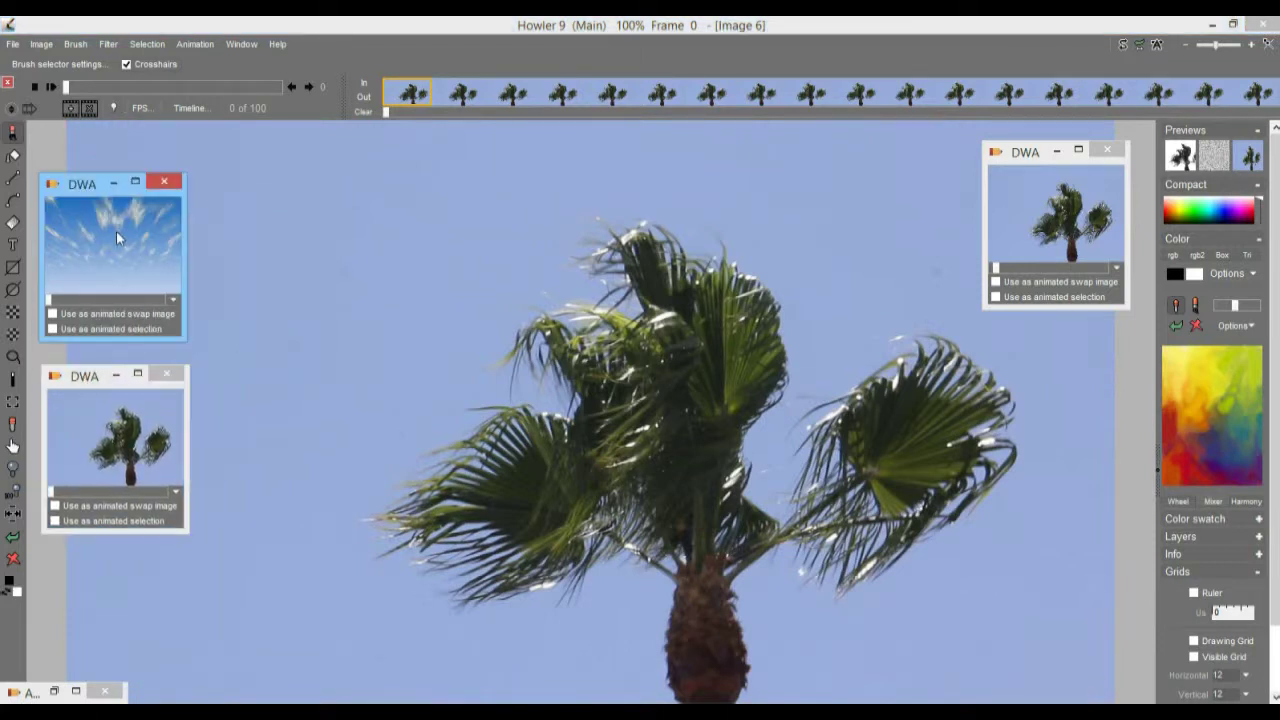
Load the stored cloudy-sky animation as the current one and time-stretch it to 100 frames with frame blending.
{"action": "left_click", "coordinate": [117, 238]}
{"action": "left_click", "coordinate": [686, 417]}
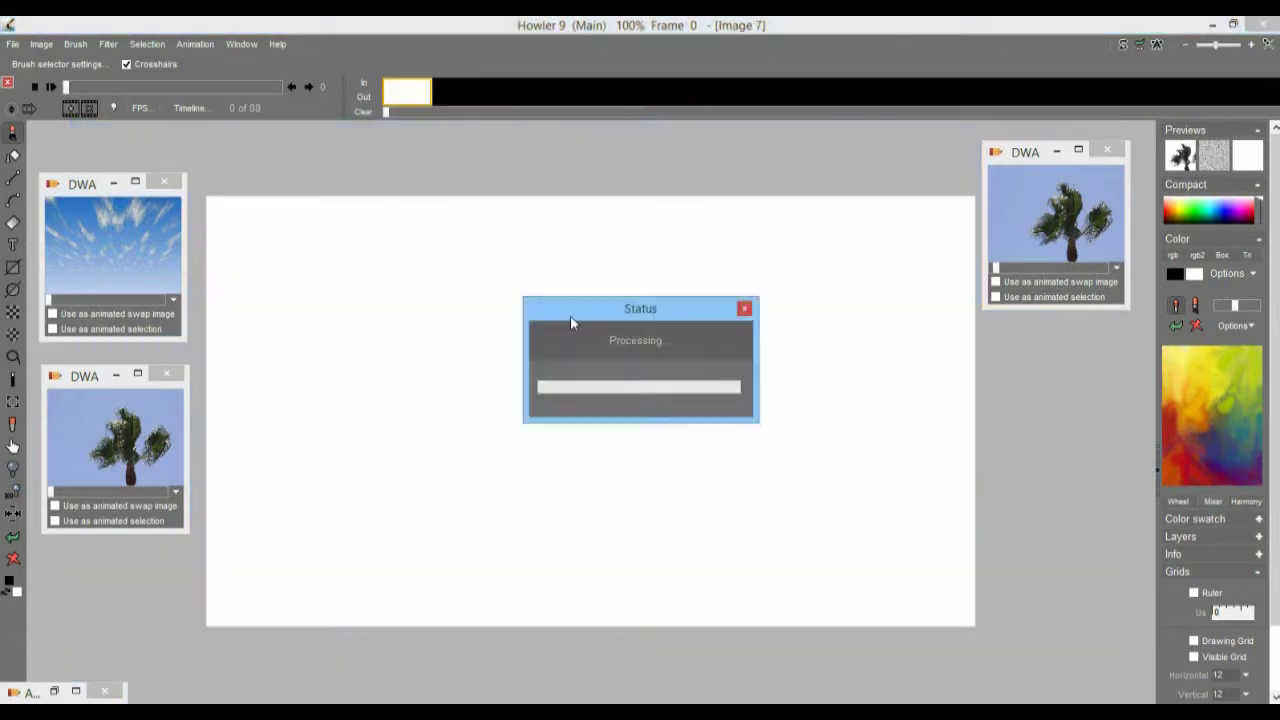
{"action": "left_click", "coordinate": [293, 88]}
{"action": "right_click", "coordinate": [472, 86]}
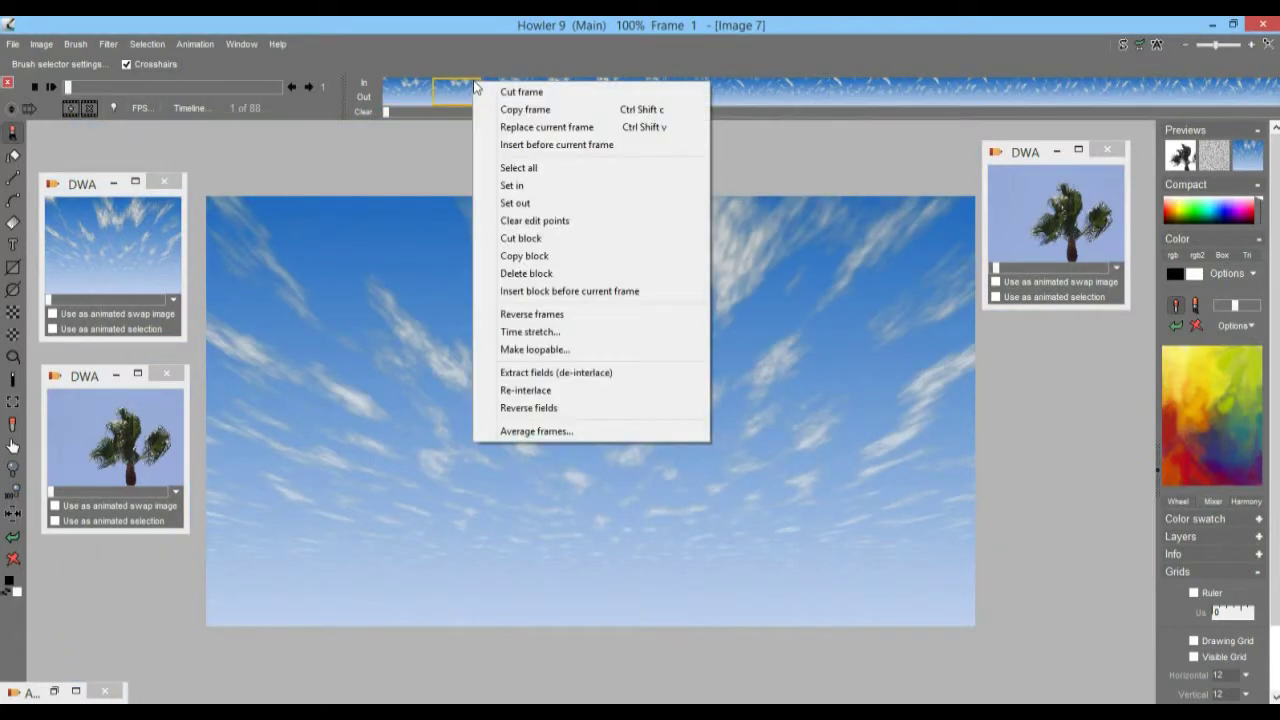
{"action": "left_click", "coordinate": [525, 332]}
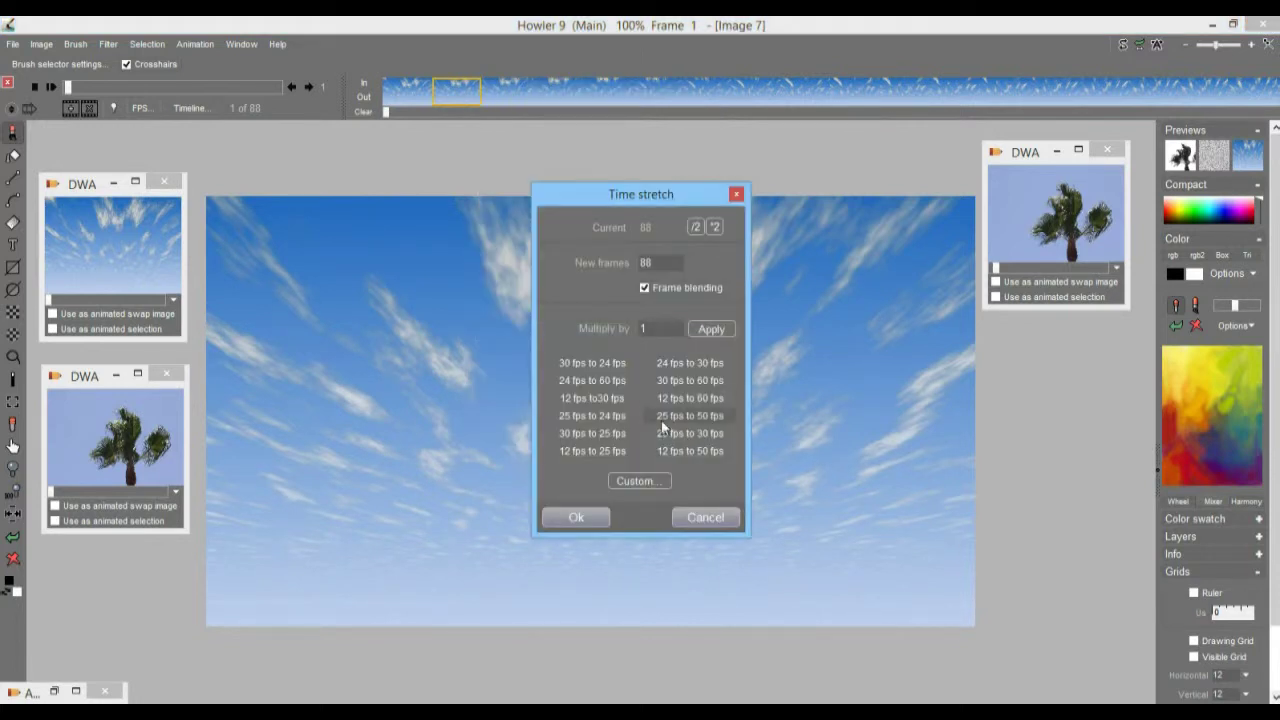
{"action": "type", "text": "100"}
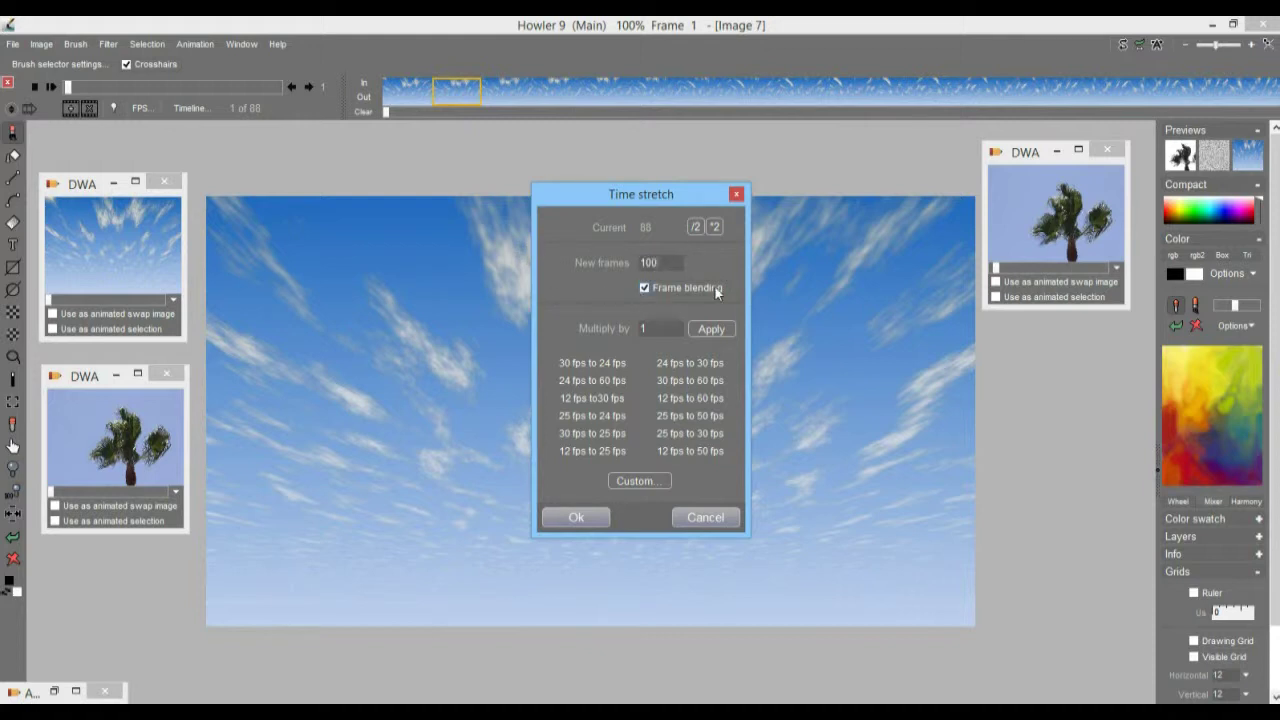
{"action": "left_click", "coordinate": [573, 520]}
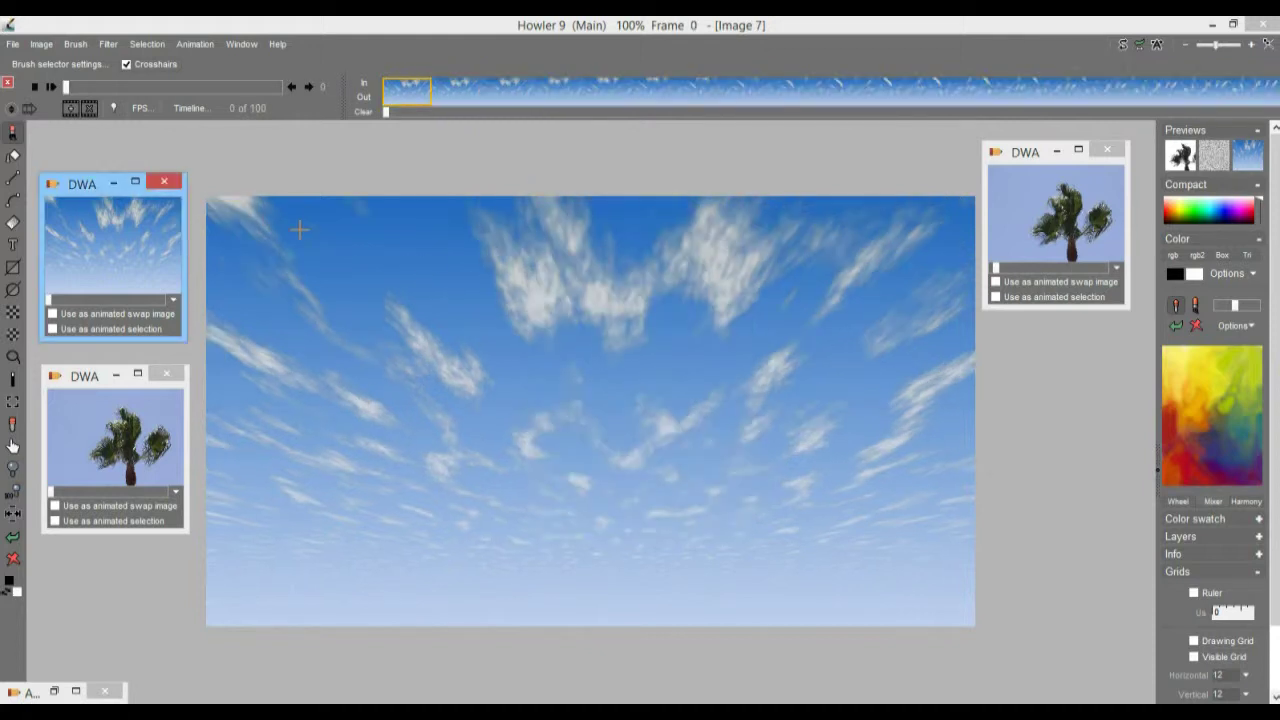
Inspect the last frame of the stretched sky animation and play it back to check the cloud motion.
{"action": "left_click", "coordinate": [228, 89]}
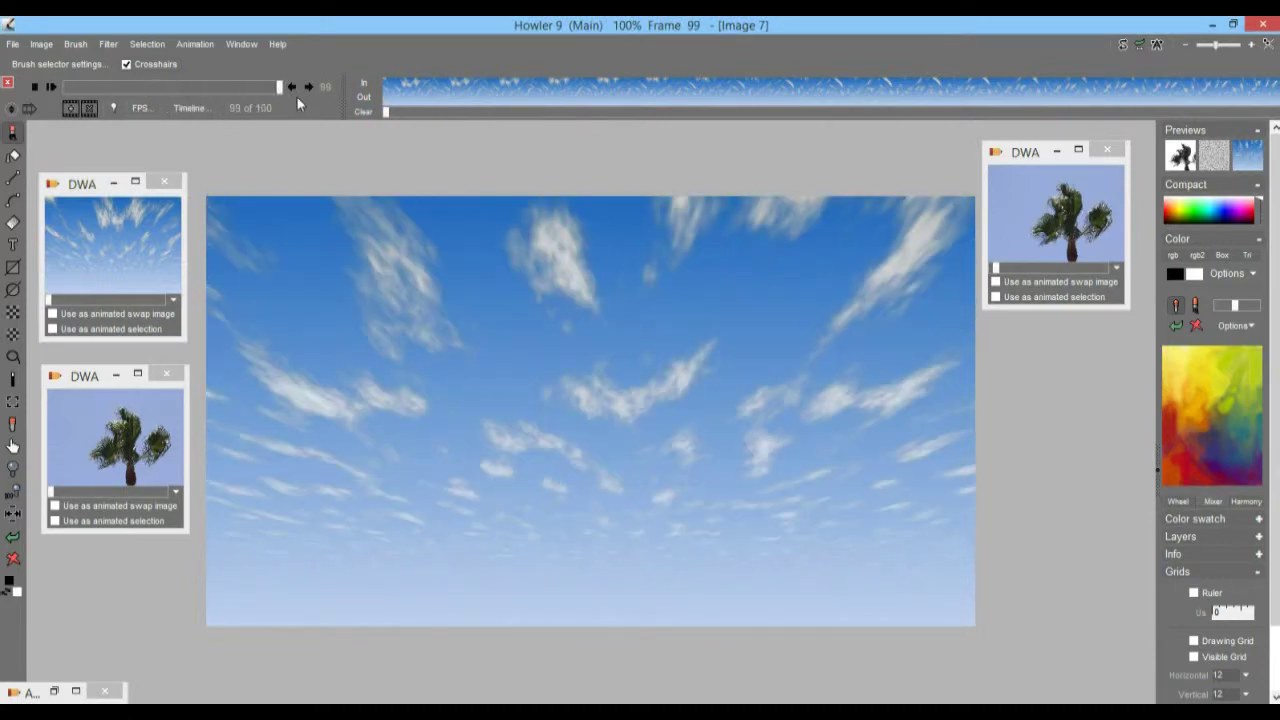
{"action": "left_click", "coordinate": [51, 87]}
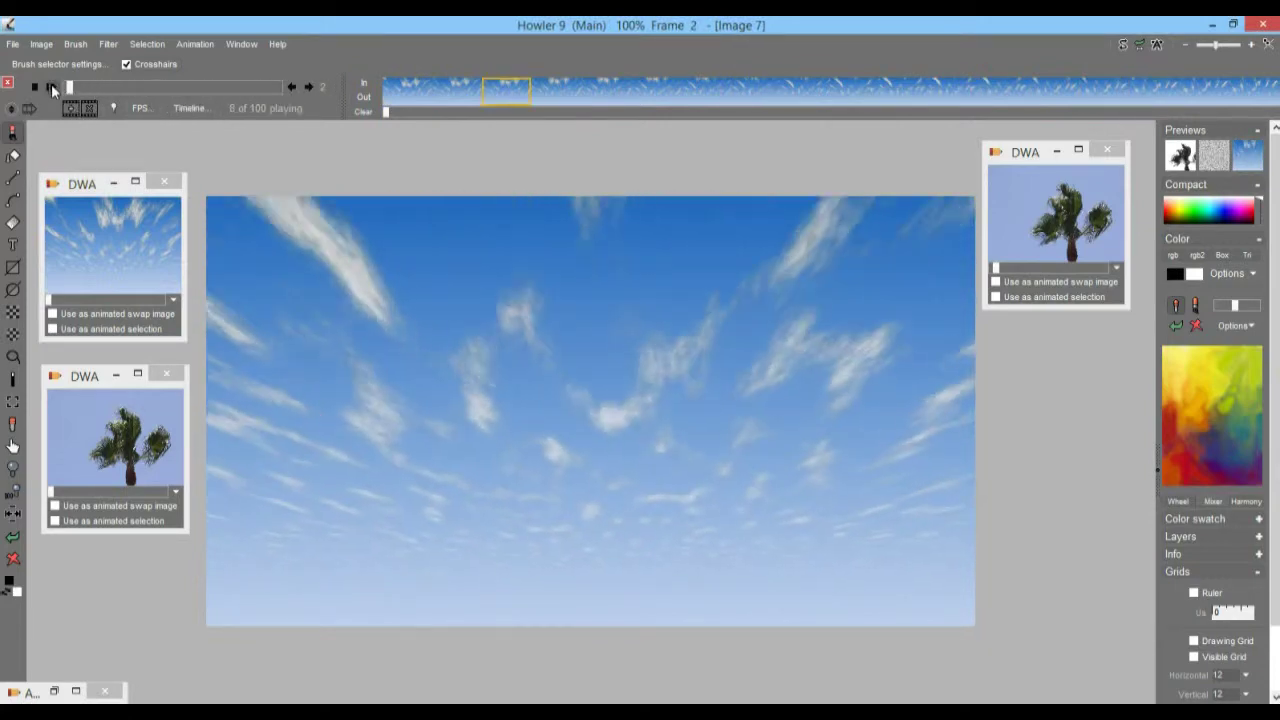
{"action": "left_click", "coordinate": [153, 80]}
Reverse the frame order of the cloudy-sky animation and play it back to check the cloud direction.
{"action": "right_click", "coordinate": [480, 95]}
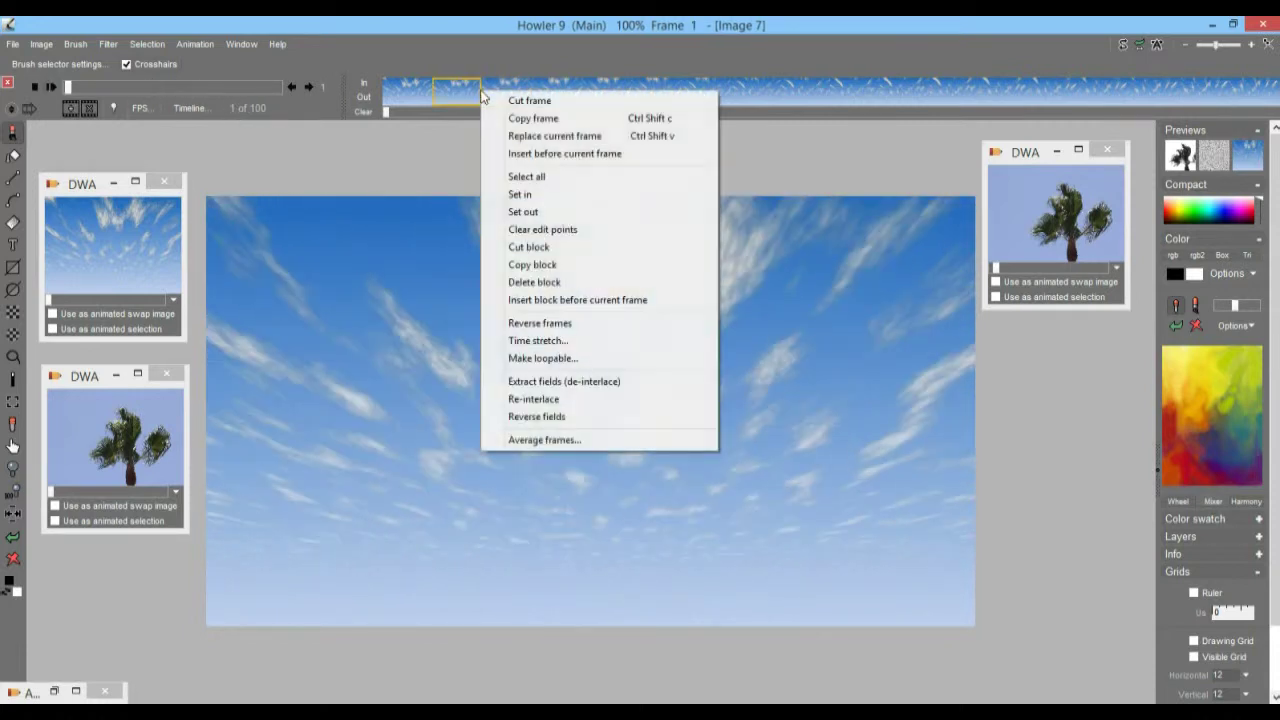
{"action": "left_click", "coordinate": [583, 334]}
{"action": "left_click", "coordinate": [55, 87]}
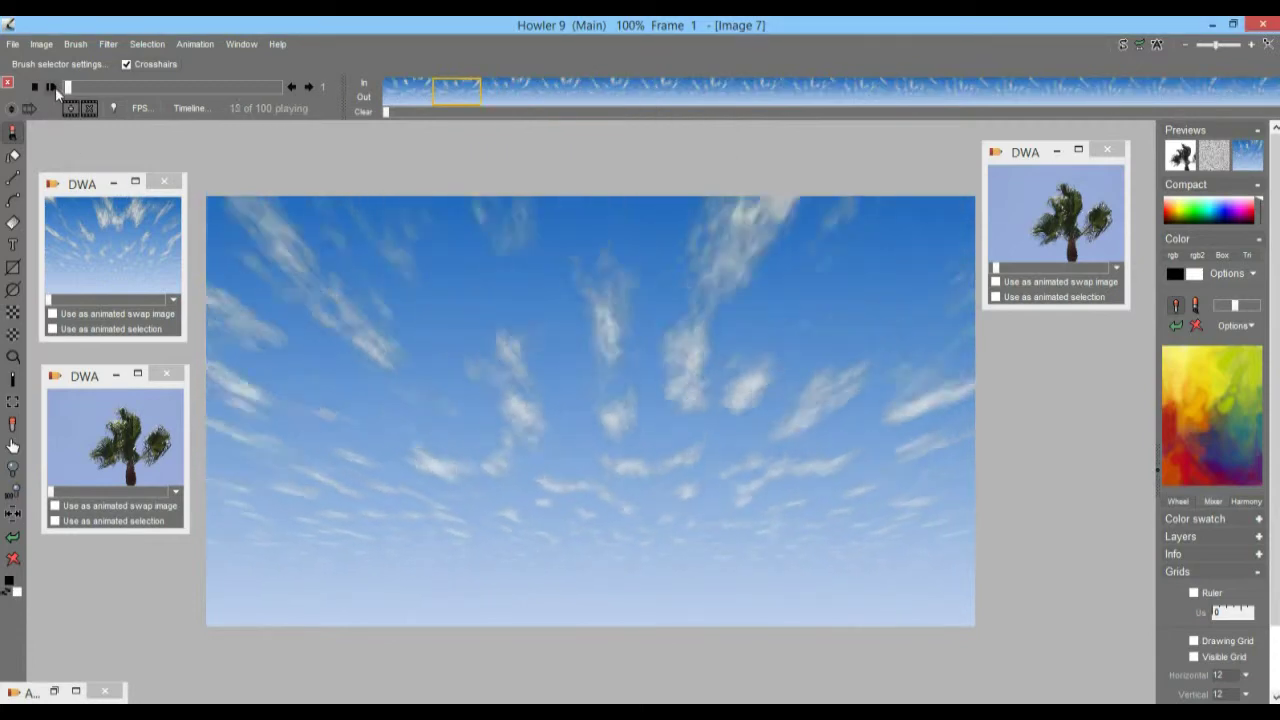
{"action": "left_click", "coordinate": [103, 87]}
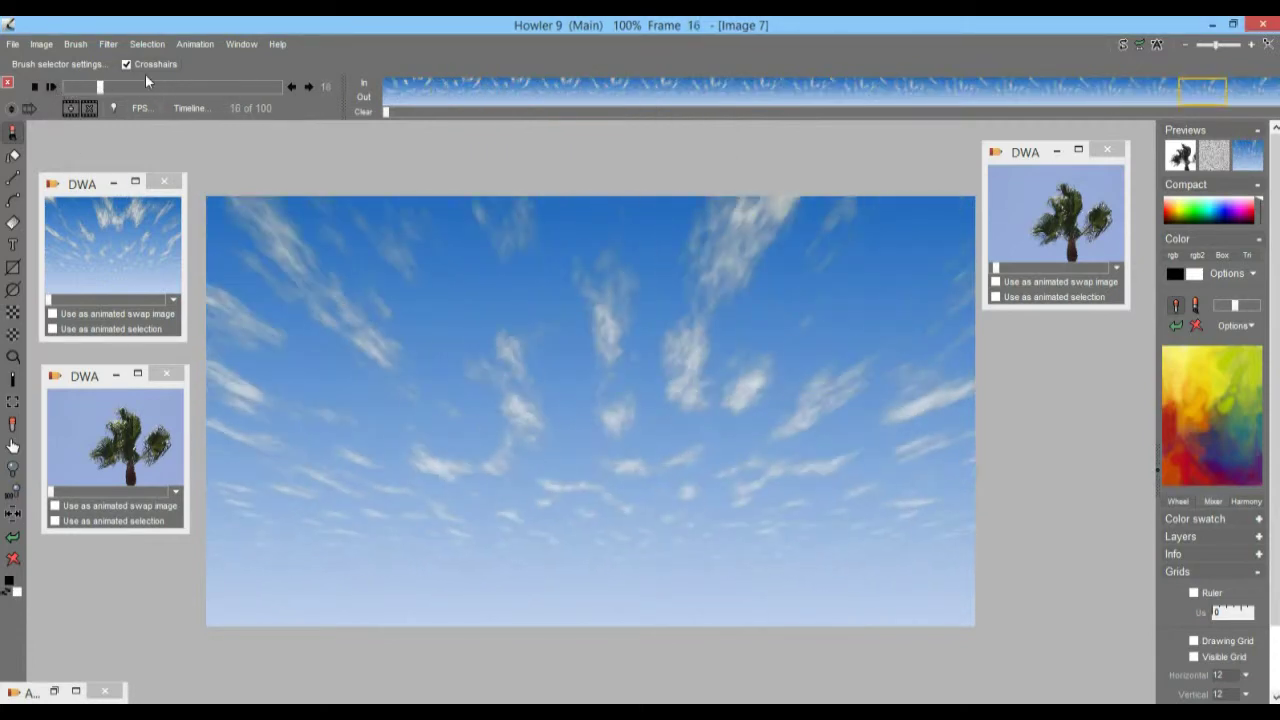
Store the reversed sky animation and move its preview window clear of the older sky preview.
{"action": "left_click", "coordinate": [193, 44]}
{"action": "mouse_move", "coordinate": [295, 108]}
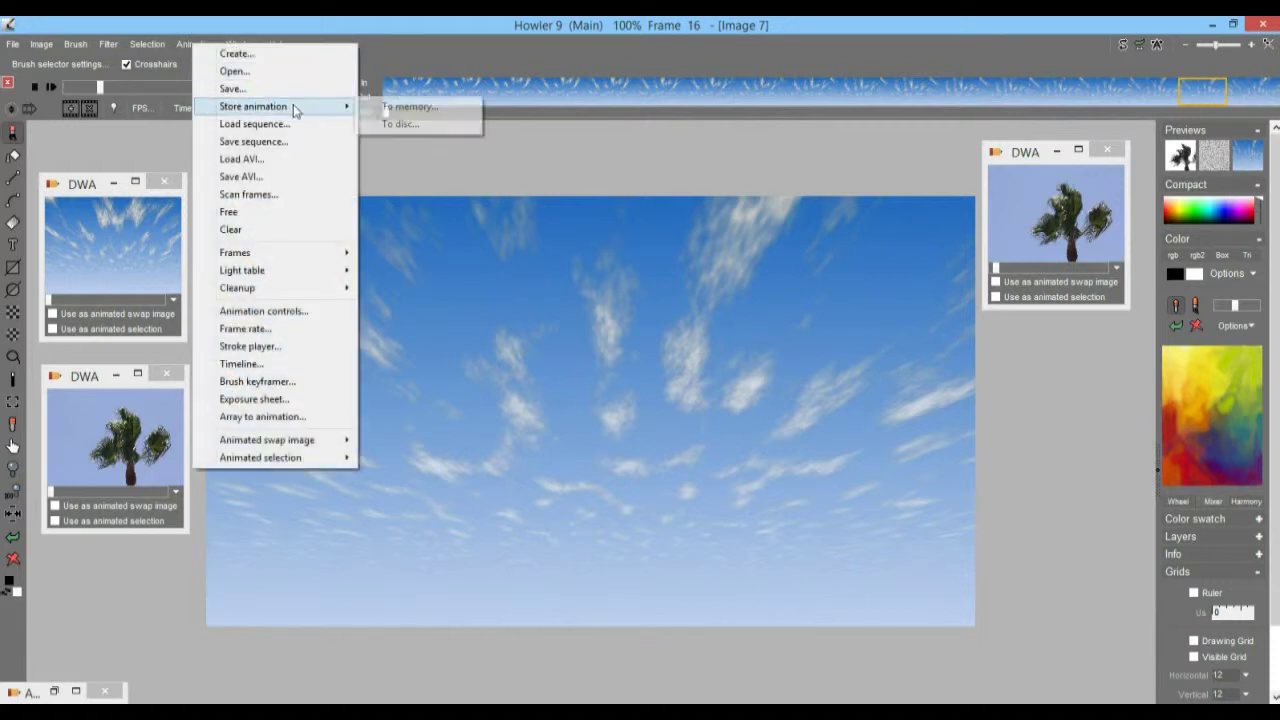
{"action": "left_click", "coordinate": [392, 125]}
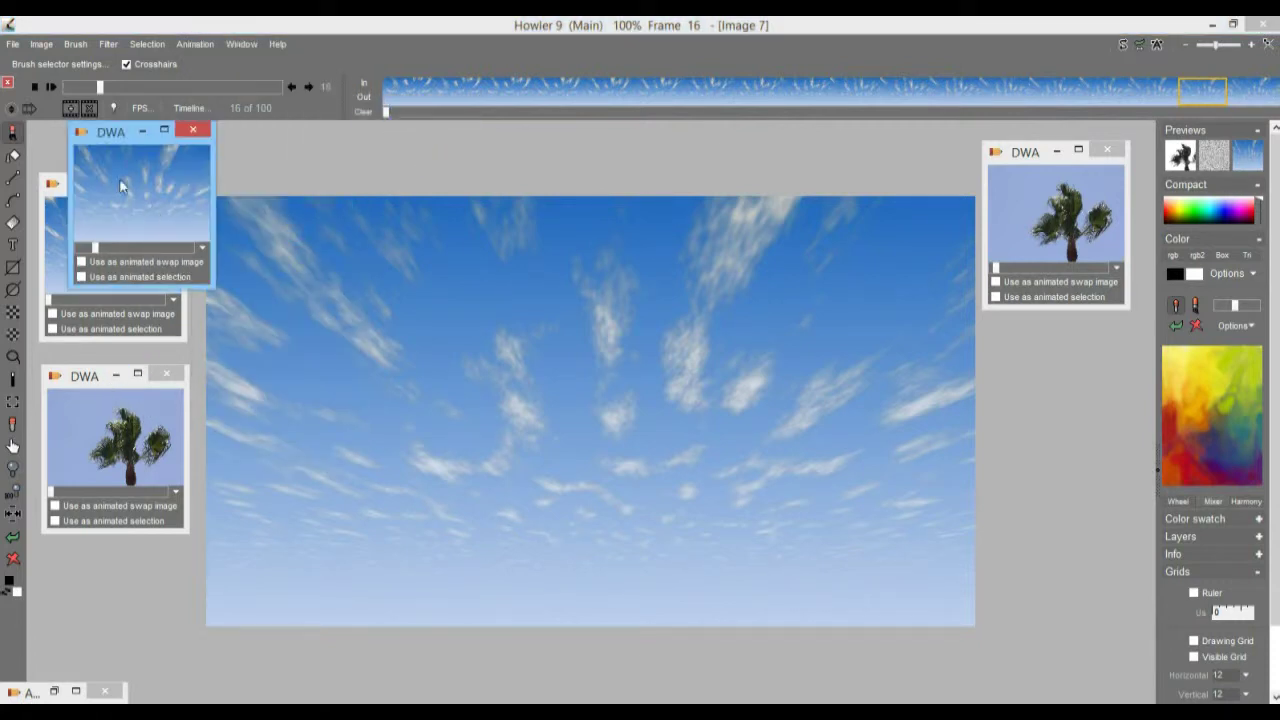
{"action": "left_click_drag", "start_coordinate": [110, 140], "coordinate": [268, 165]}
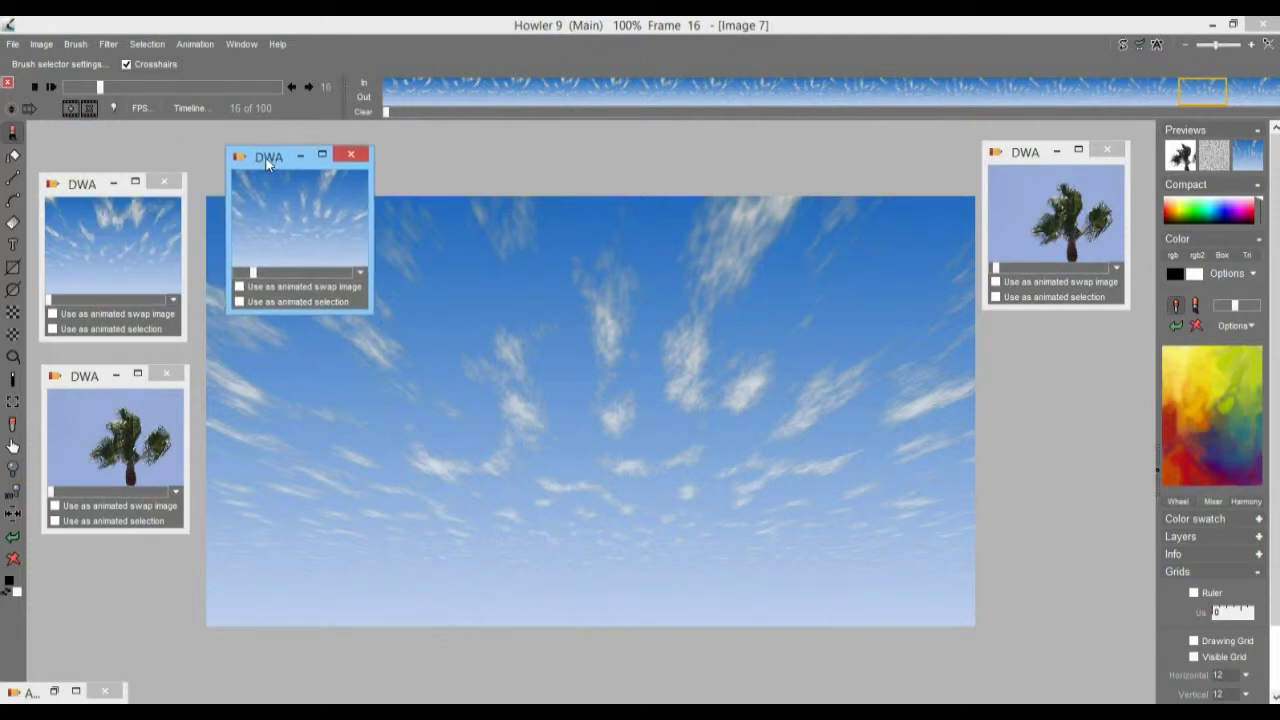
Close the outdated sky and palm previews, place the remaining palm preview beside the reversed sky preview, and scrub through both.
{"action": "left_click", "coordinate": [163, 181]}
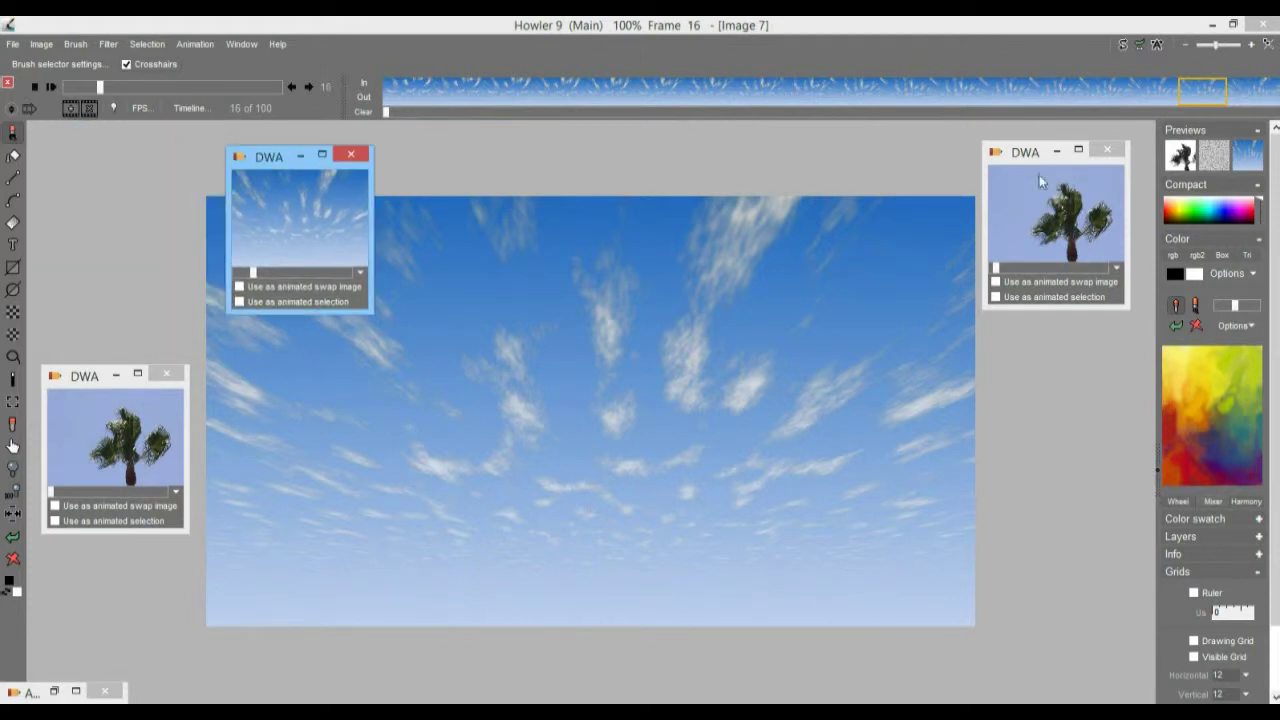
{"action": "left_click", "coordinate": [1108, 150]}
{"action": "left_click_drag", "start_coordinate": [100, 385], "coordinate": [505, 161]}
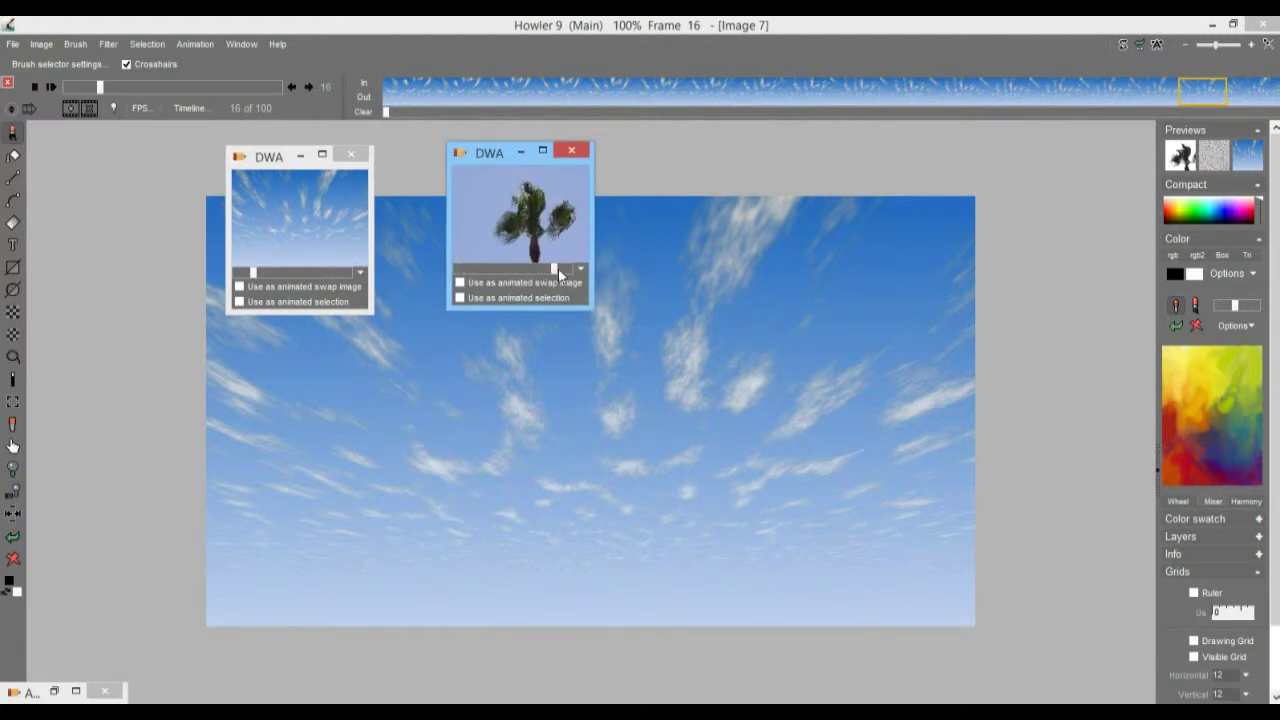
{"action": "left_click_drag", "start_coordinate": [277, 278], "coordinate": [364, 274]}
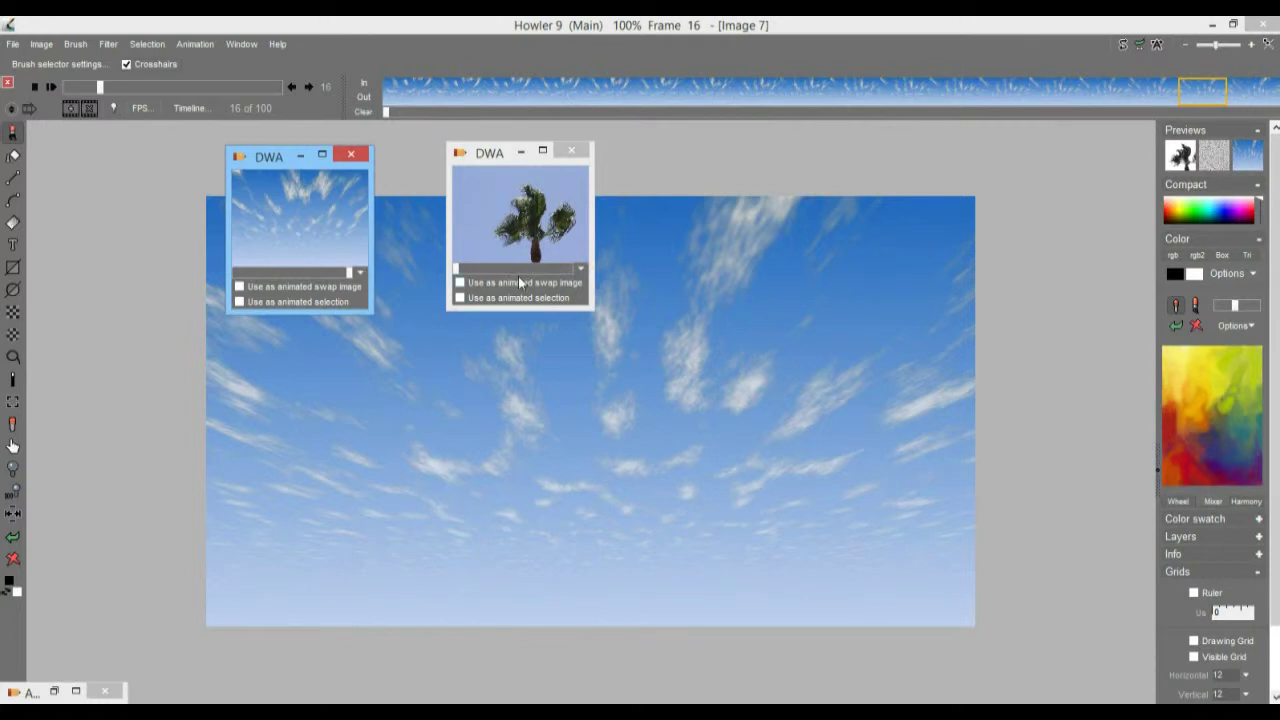
Use the stored palm as the animated swap image and temporarily mix it with the sky while scrubbing through the frames.
{"action": "left_click", "coordinate": [460, 285]}
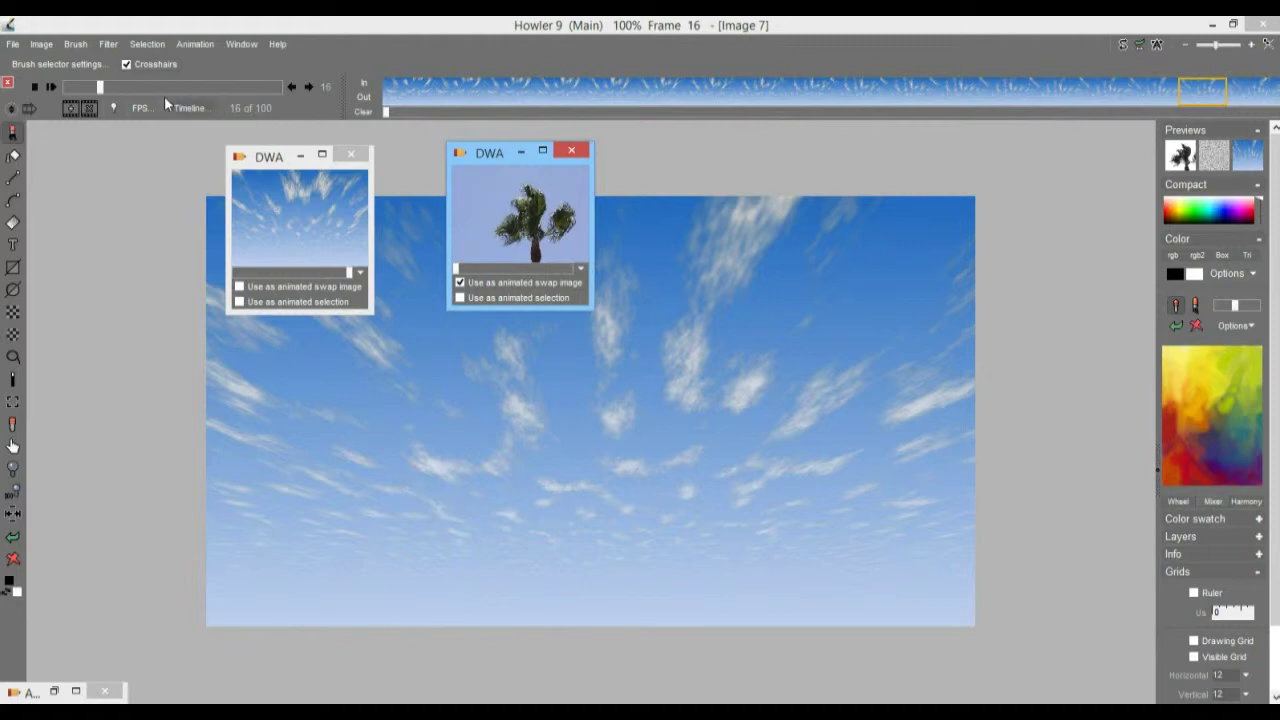
{"action": "left_click_drag", "start_coordinate": [107, 86], "coordinate": [134, 87]}
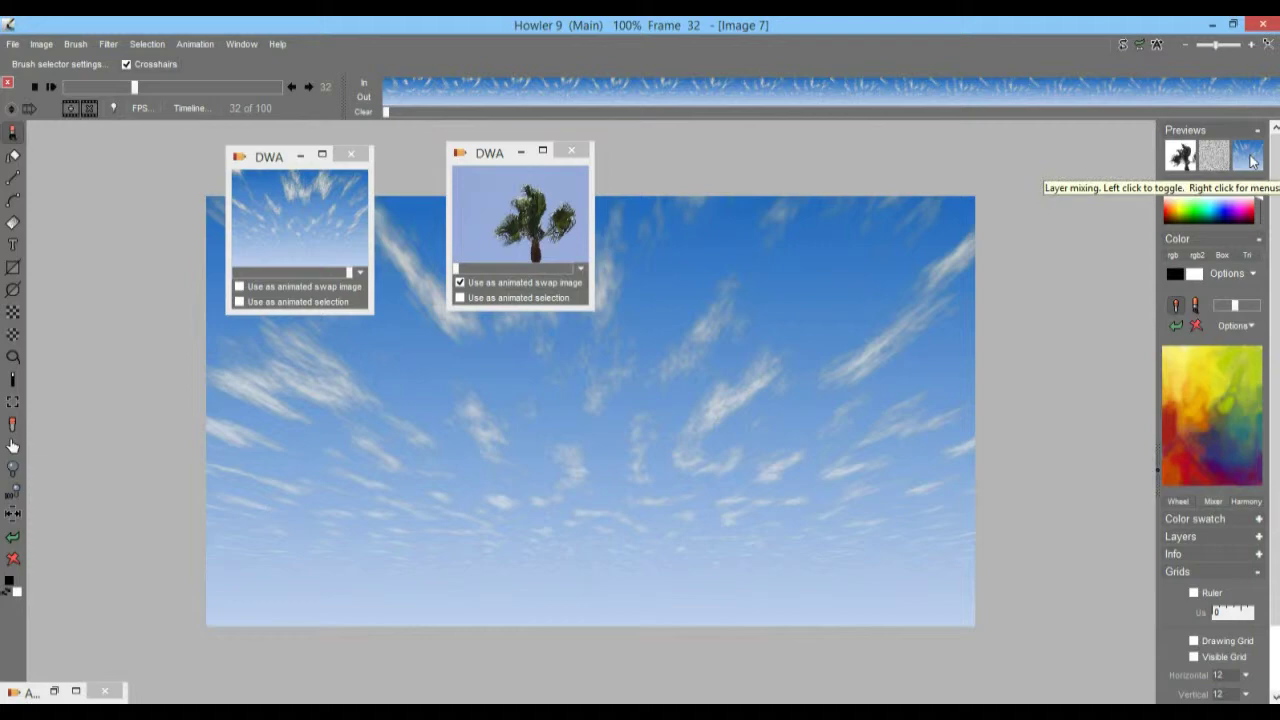
{"action": "left_click", "coordinate": [1251, 161]}
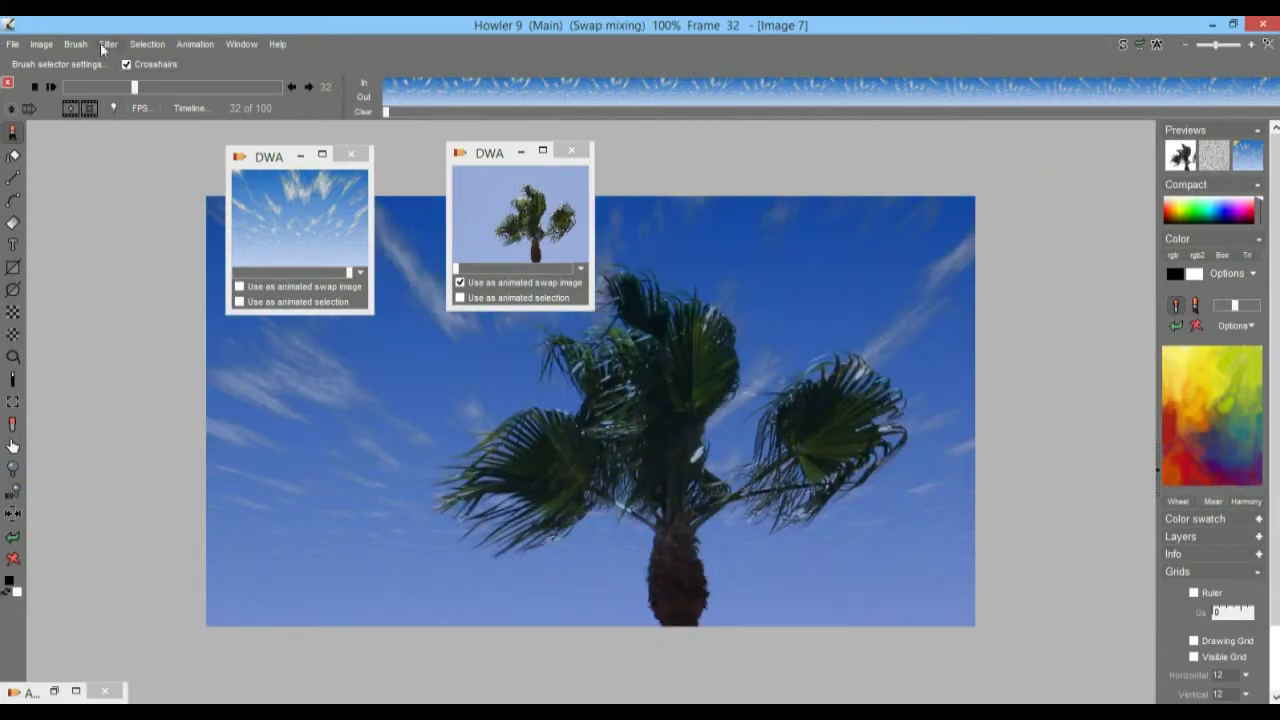
{"action": "left_click_drag", "start_coordinate": [121, 90], "coordinate": [235, 133]}
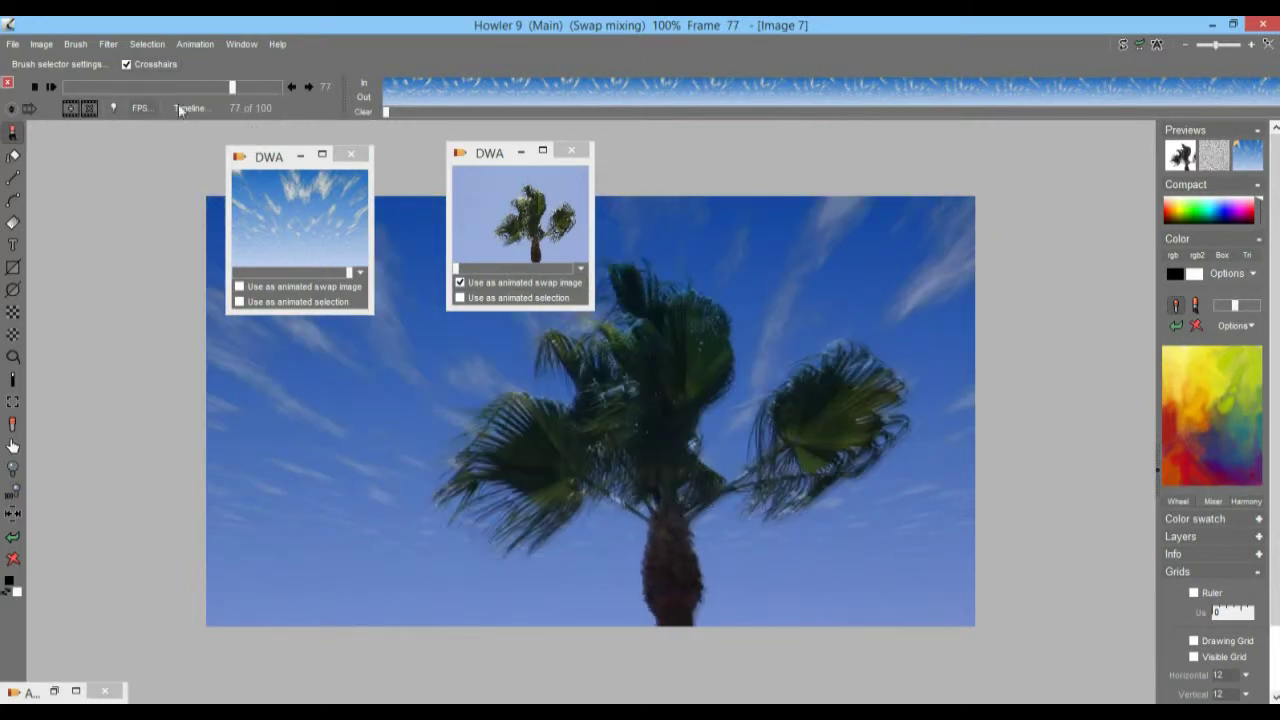
{"action": "left_click_drag", "start_coordinate": [237, 93], "coordinate": [200, 91]}
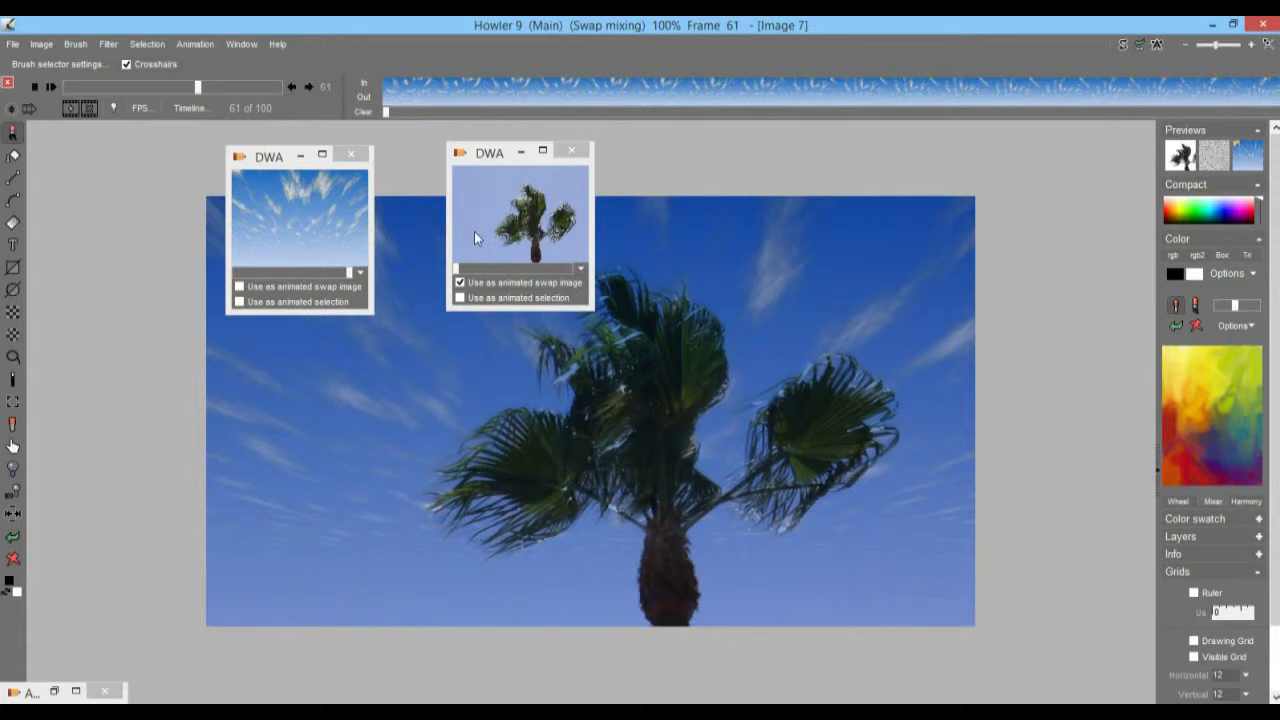
{"action": "left_click", "coordinate": [1249, 153]}
{"action": "mouse_move", "coordinate": [189, 85]}
{"action": "left_mouse_down"}
{"action": "mouse_move", "coordinate": [100, 86]}
{"action": "mouse_move", "coordinate": [124, 87]}
{"action": "left_mouse_up"}
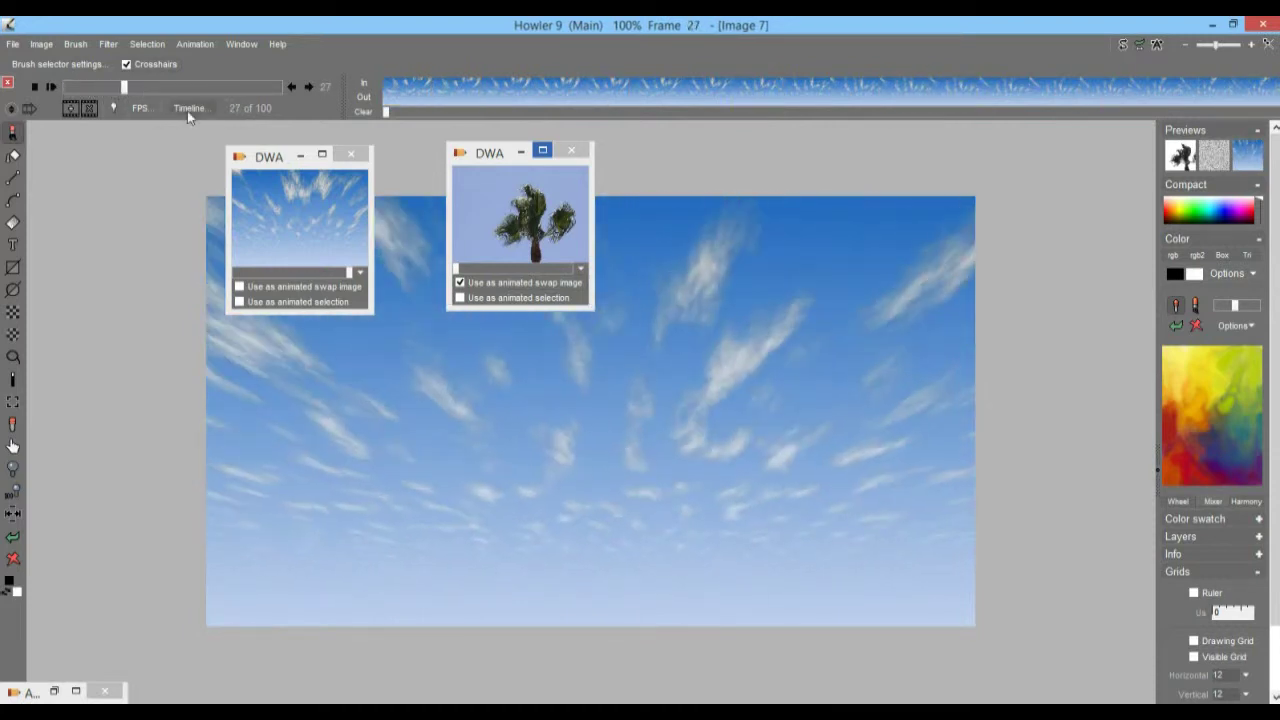
Try blending the sky frame with the palm swap image using Mix buffers at 147, and cancel it.
{"action": "left_click", "coordinate": [109, 44]}
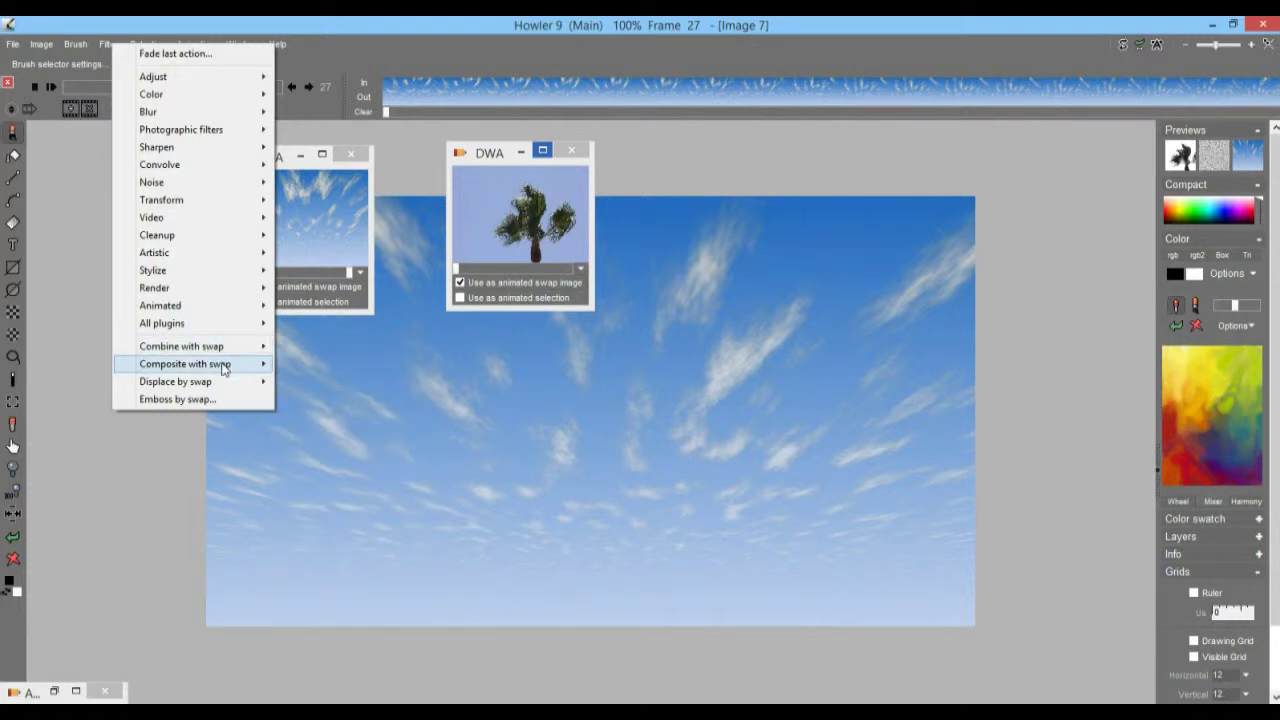
{"action": "mouse_move", "coordinate": [224, 369]}
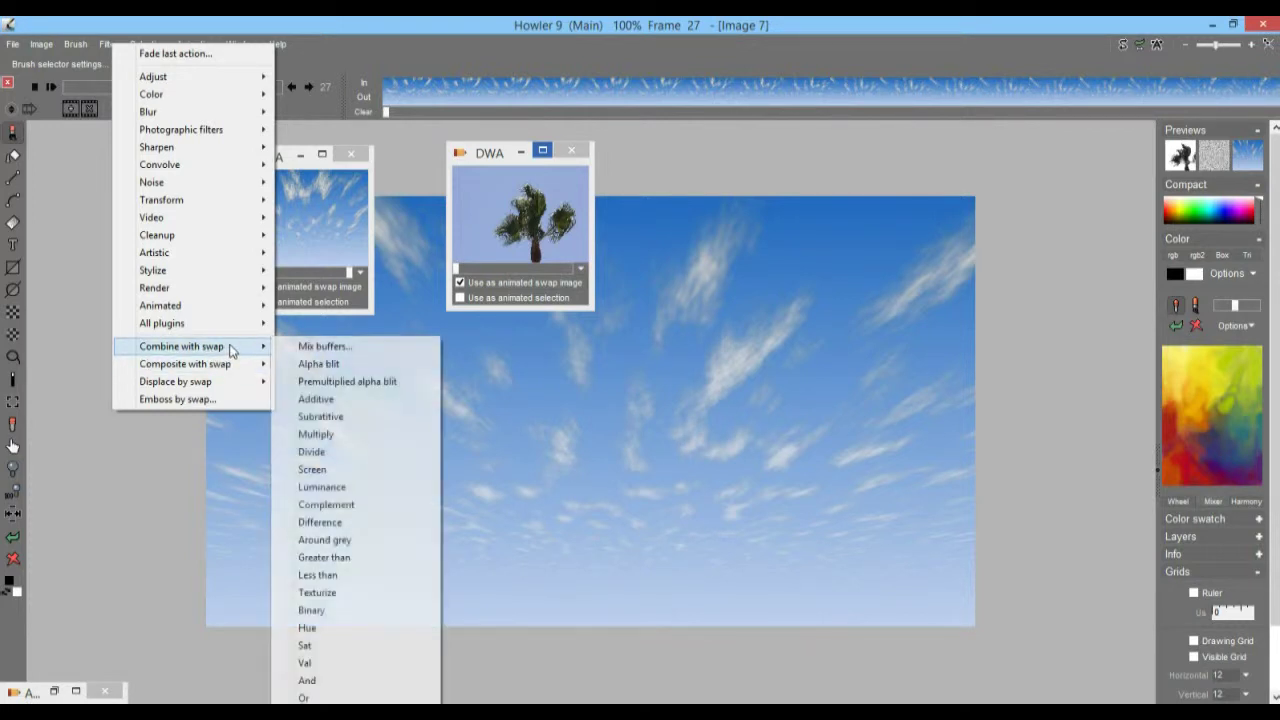
{"action": "left_click", "coordinate": [322, 346]}
{"action": "left_click_drag", "start_coordinate": [580, 357], "coordinate": [651, 362]}
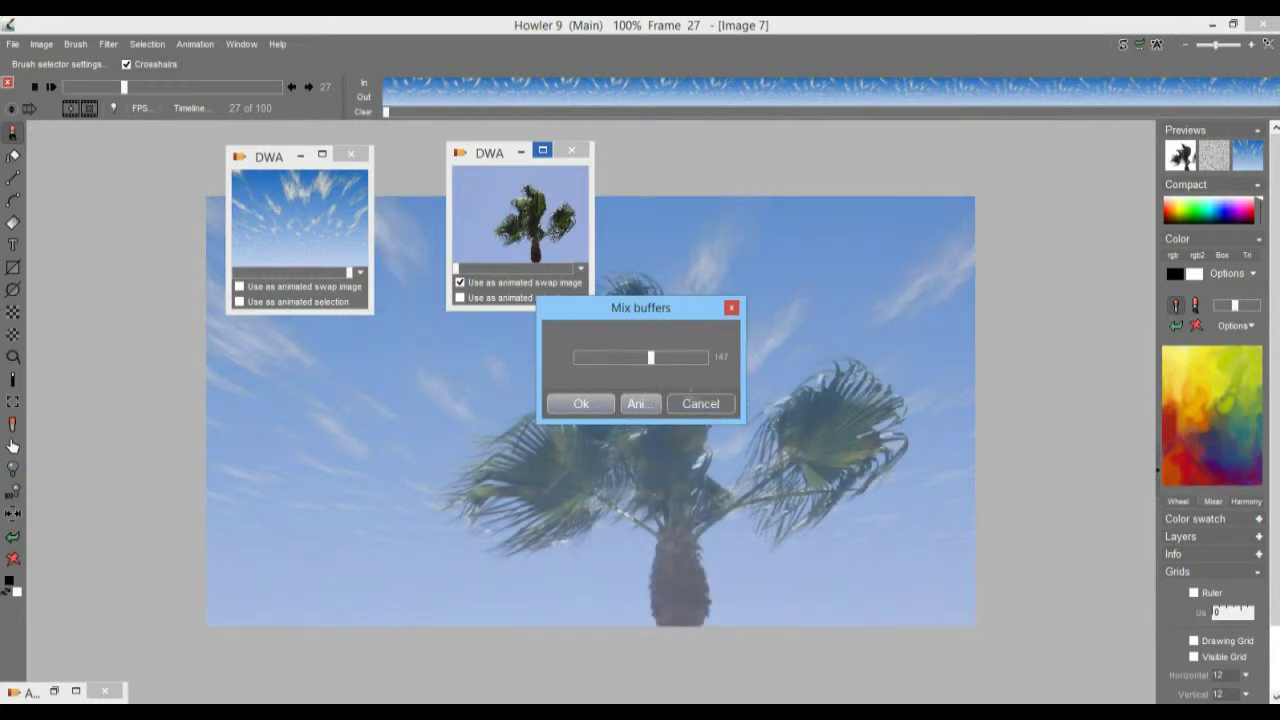
{"action": "left_click", "coordinate": [703, 403]}
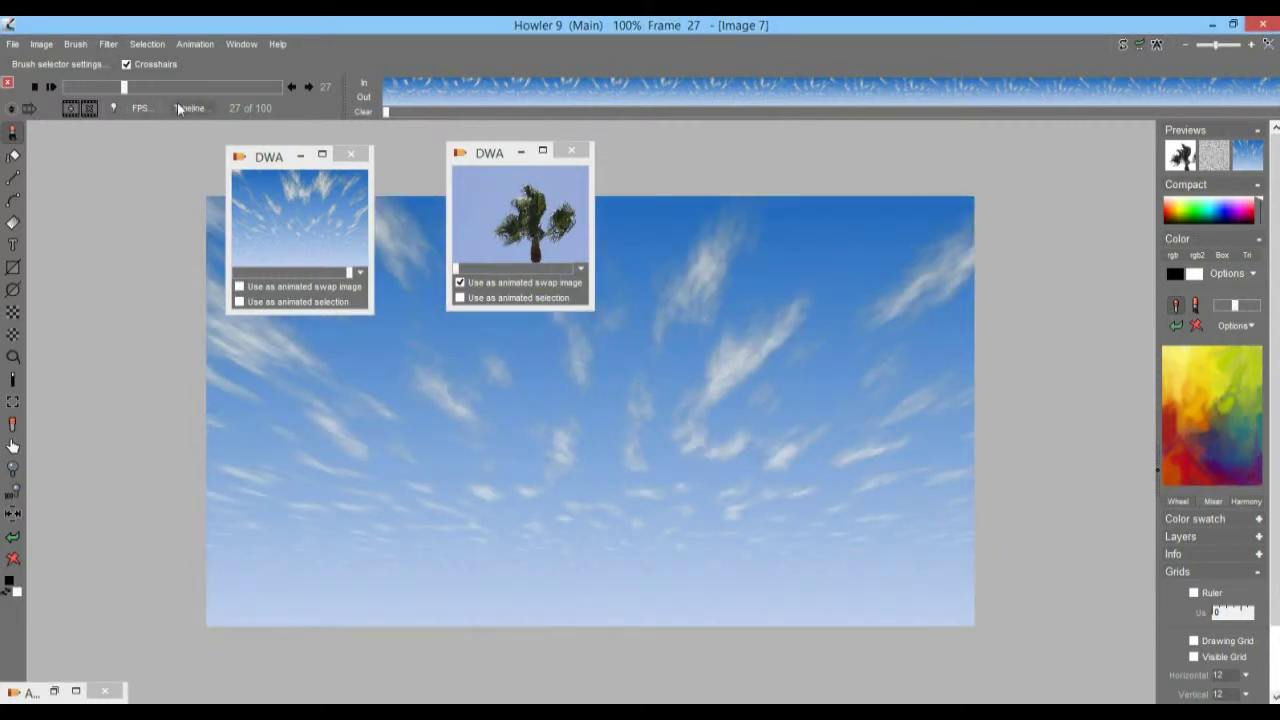
Try combining the sky frame with the palm swap image in Screen mode, and undo it.
{"action": "left_click", "coordinate": [106, 44]}
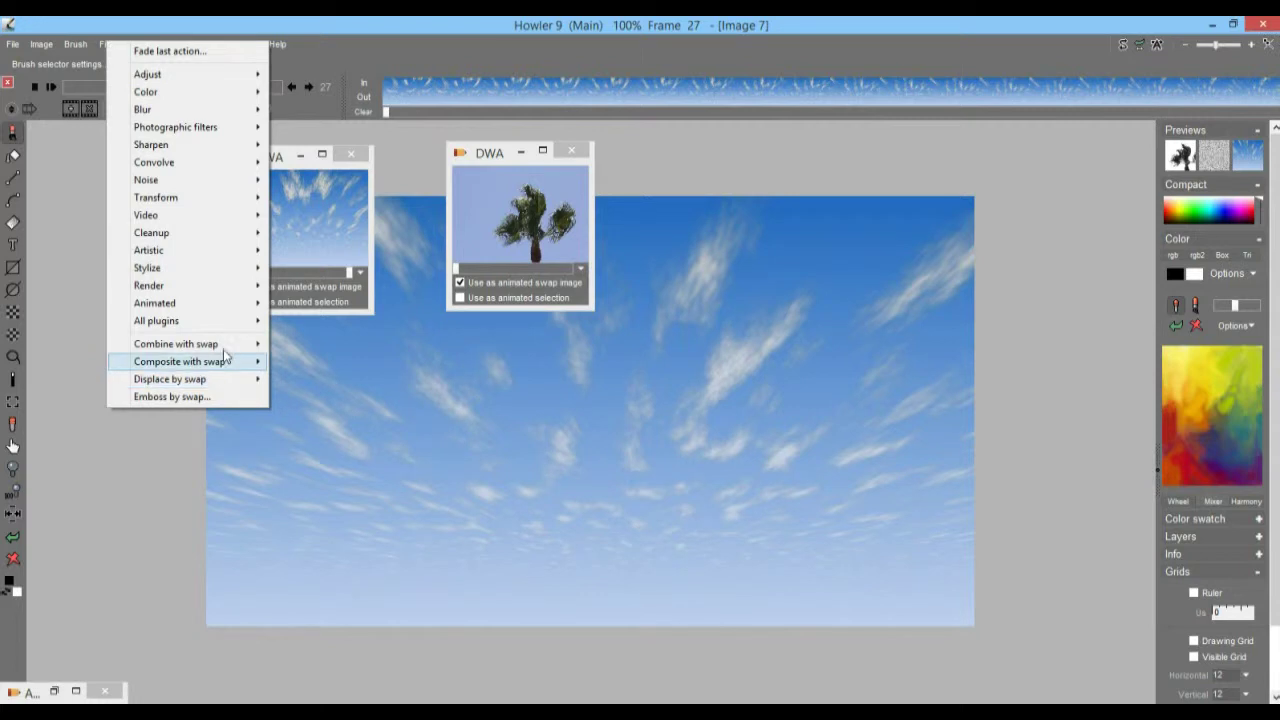
{"action": "mouse_move", "coordinate": [229, 343]}
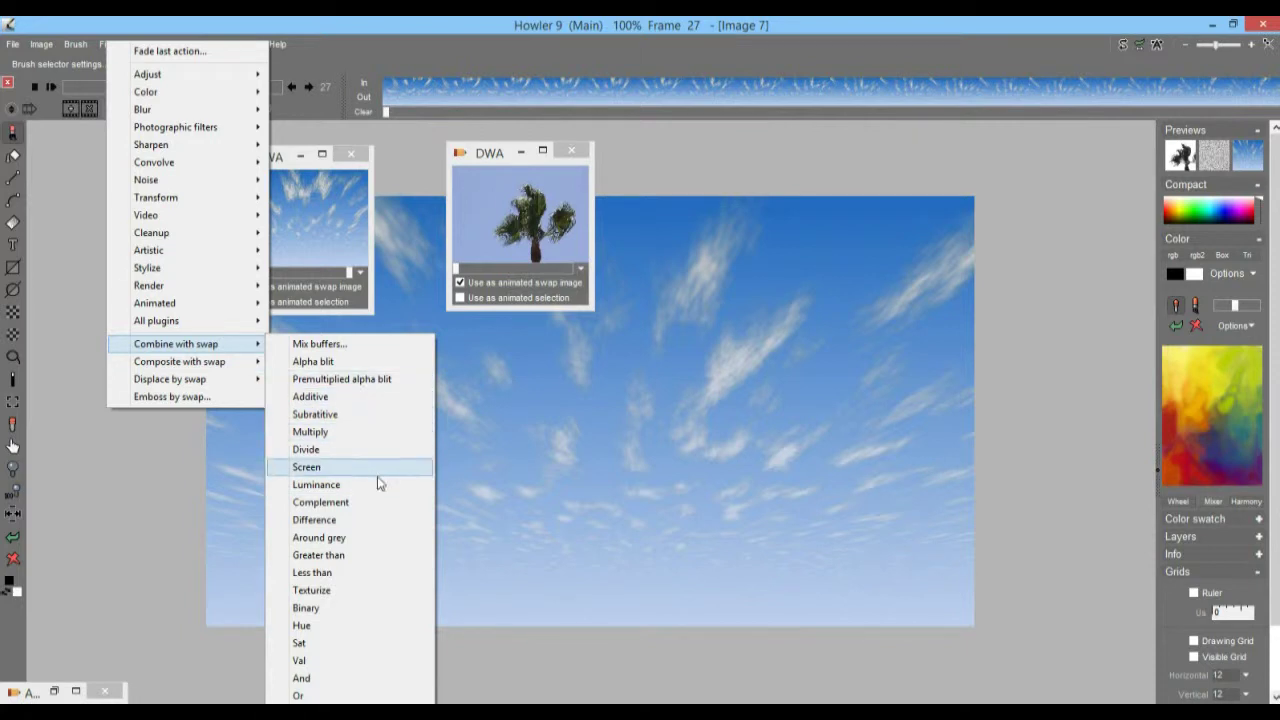
{"action": "left_click", "coordinate": [318, 467]}
{"action": "left_click", "coordinate": [555, 444]}
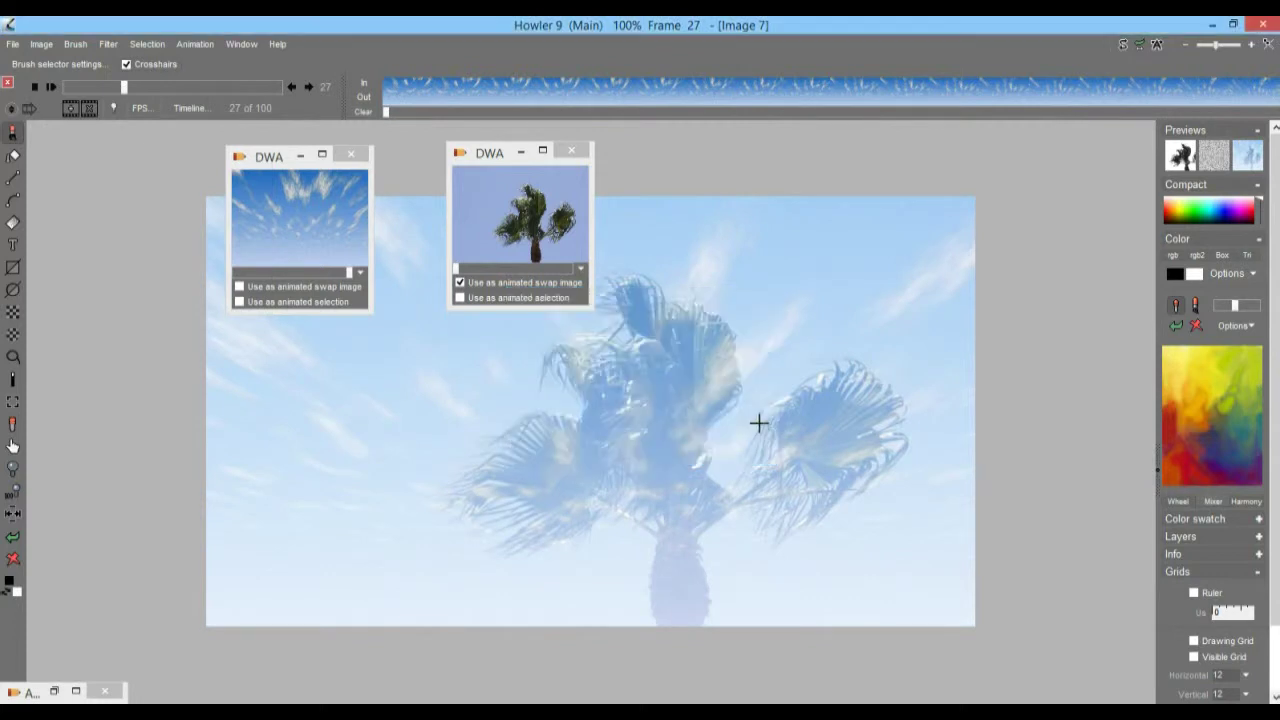
{"action": "left_click", "coordinate": [12, 537]}
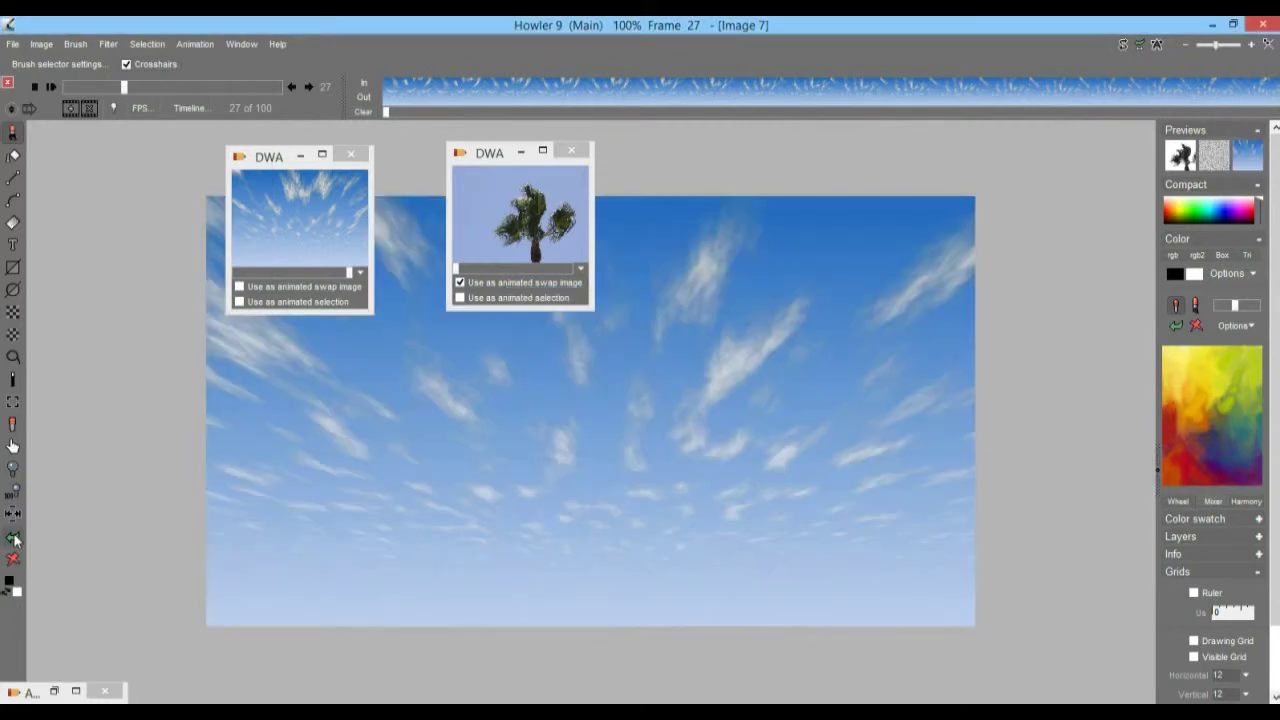
Try a Blue screen composite of the sky frame with the palm swap image, and cancel it.
{"action": "left_click", "coordinate": [108, 44]}
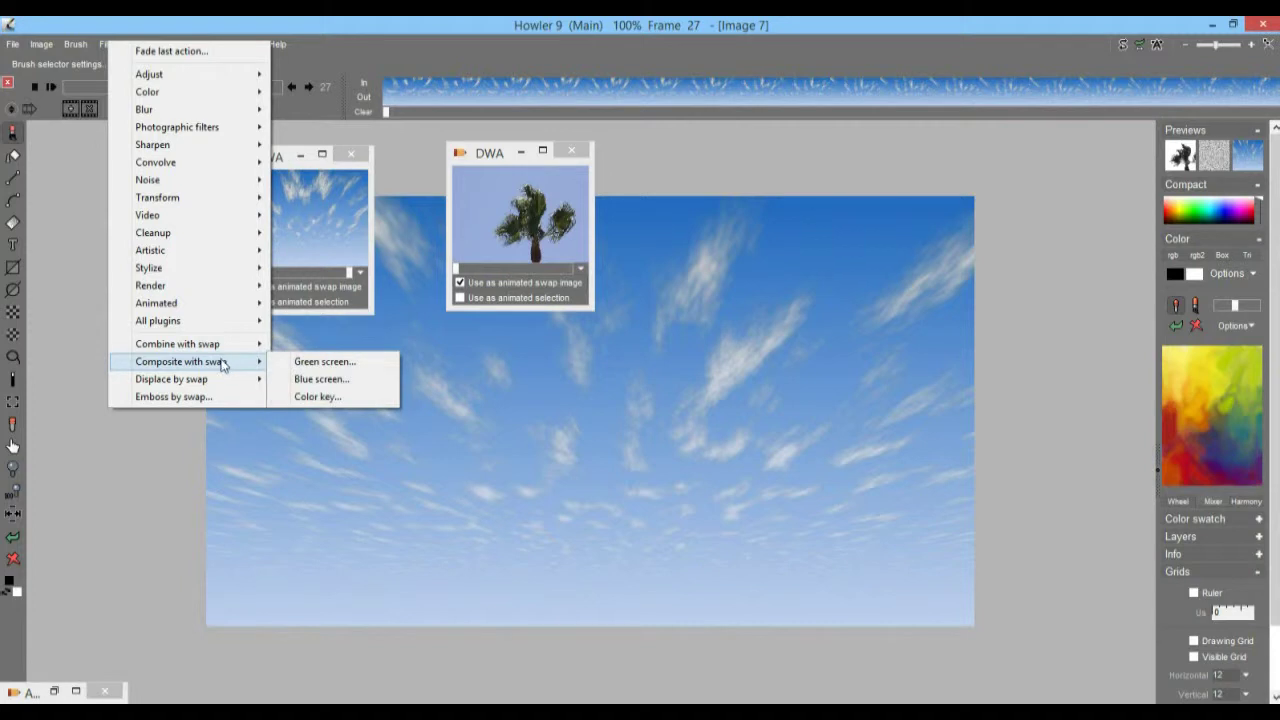
{"action": "left_click", "coordinate": [338, 378]}
{"action": "left_click_drag", "start_coordinate": [599, 282], "coordinate": [163, 278]}
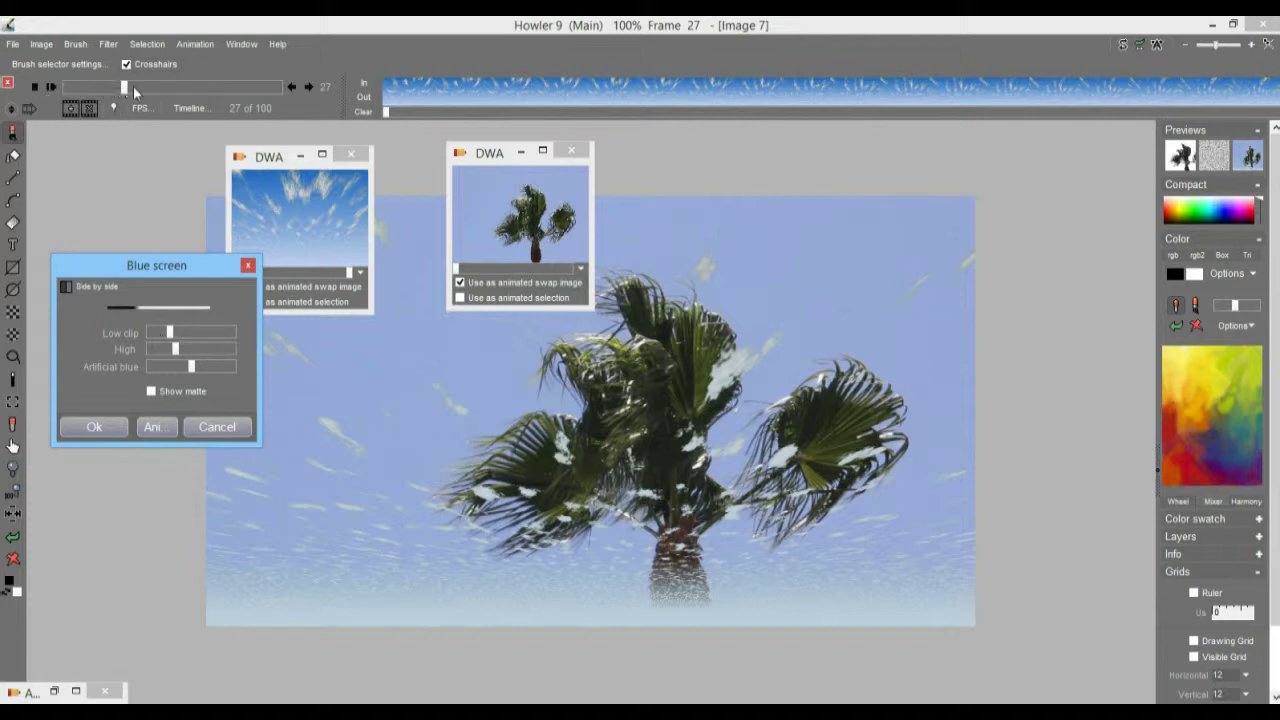
{"action": "left_click", "coordinate": [241, 428]}
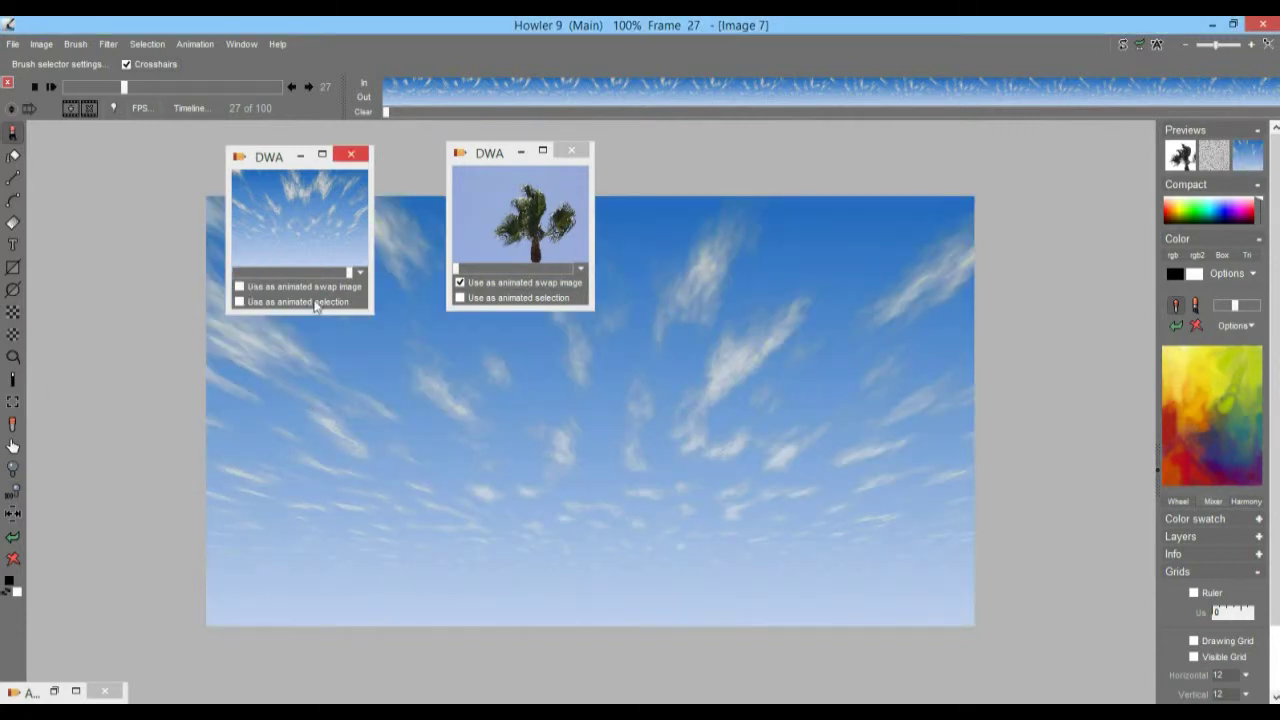
Use the stored sky as the animated swap image, restore the palm animation as the current one, and scrub to its last frame.
{"action": "left_click", "coordinate": [239, 287]}
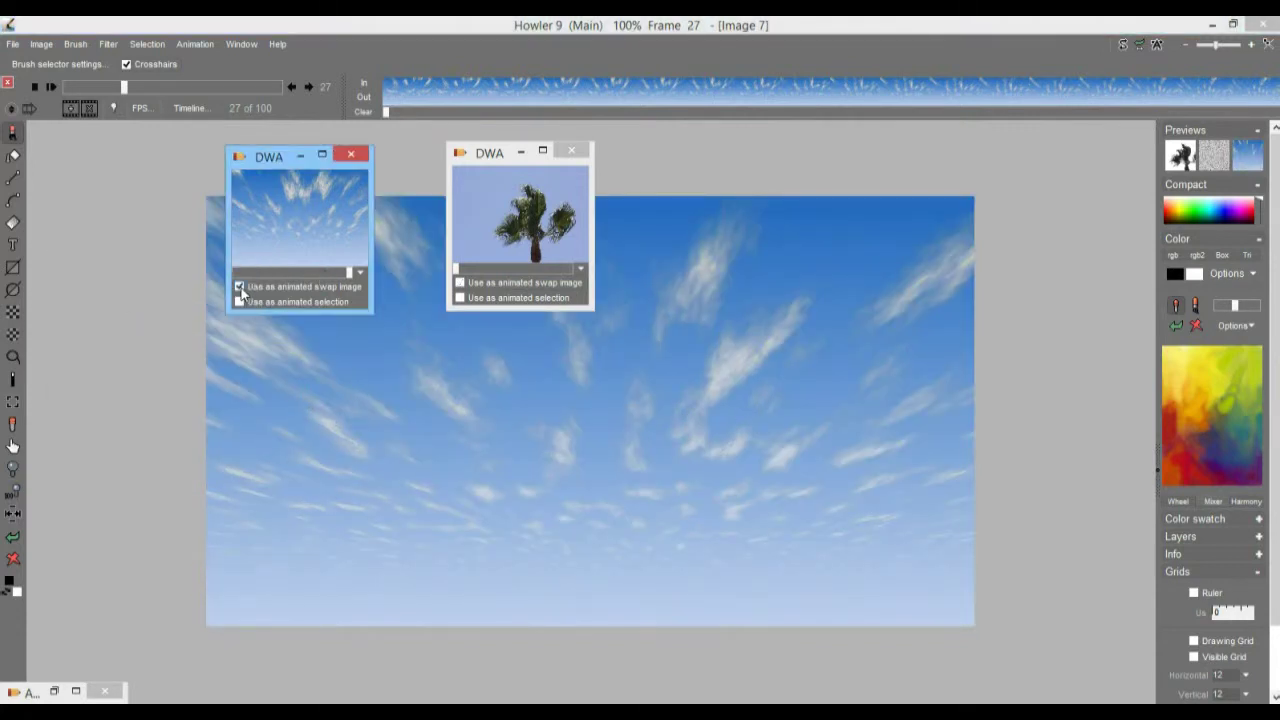
{"action": "double_click", "coordinate": [540, 197]}
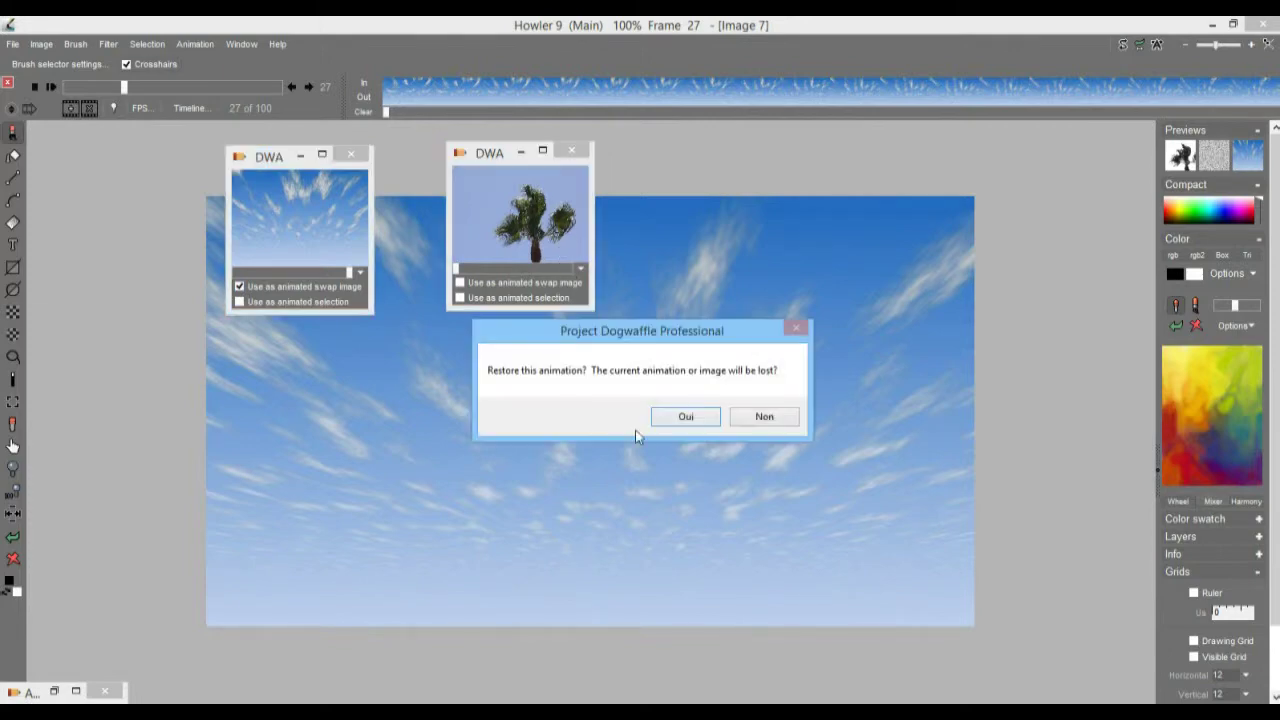
{"action": "left_click", "coordinate": [686, 418]}
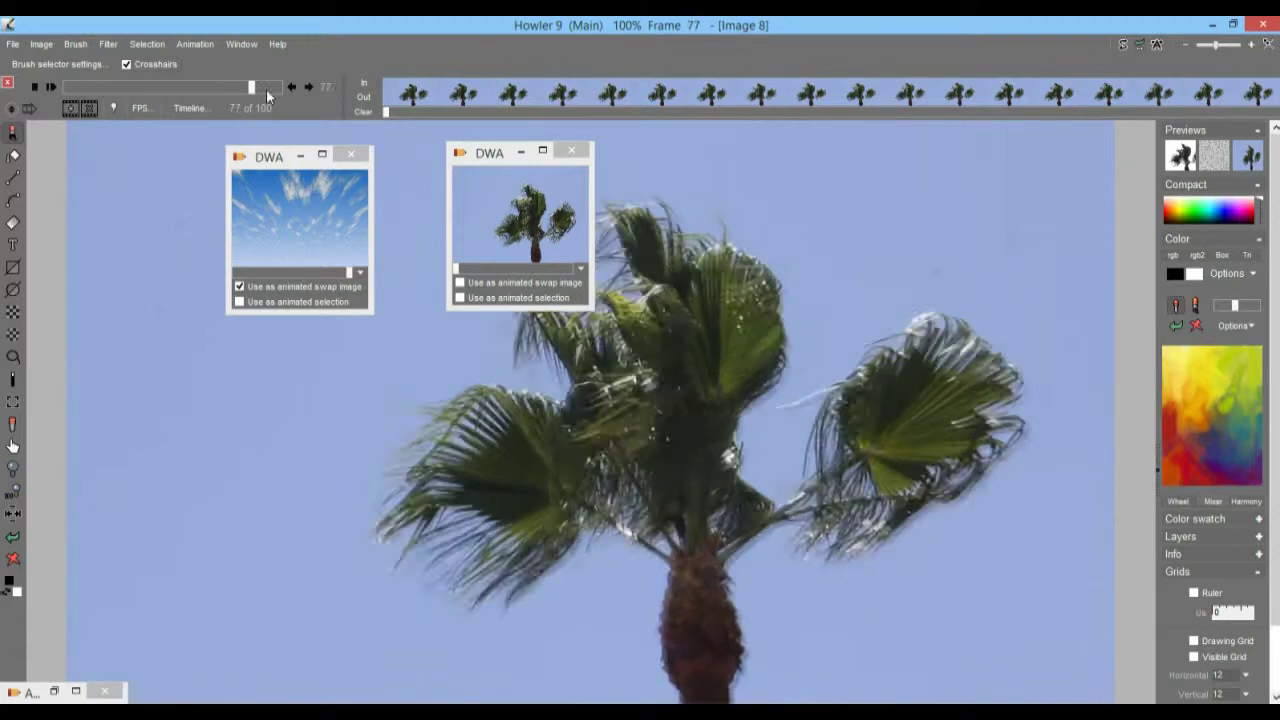
{"action": "left_click", "coordinate": [326, 268]}
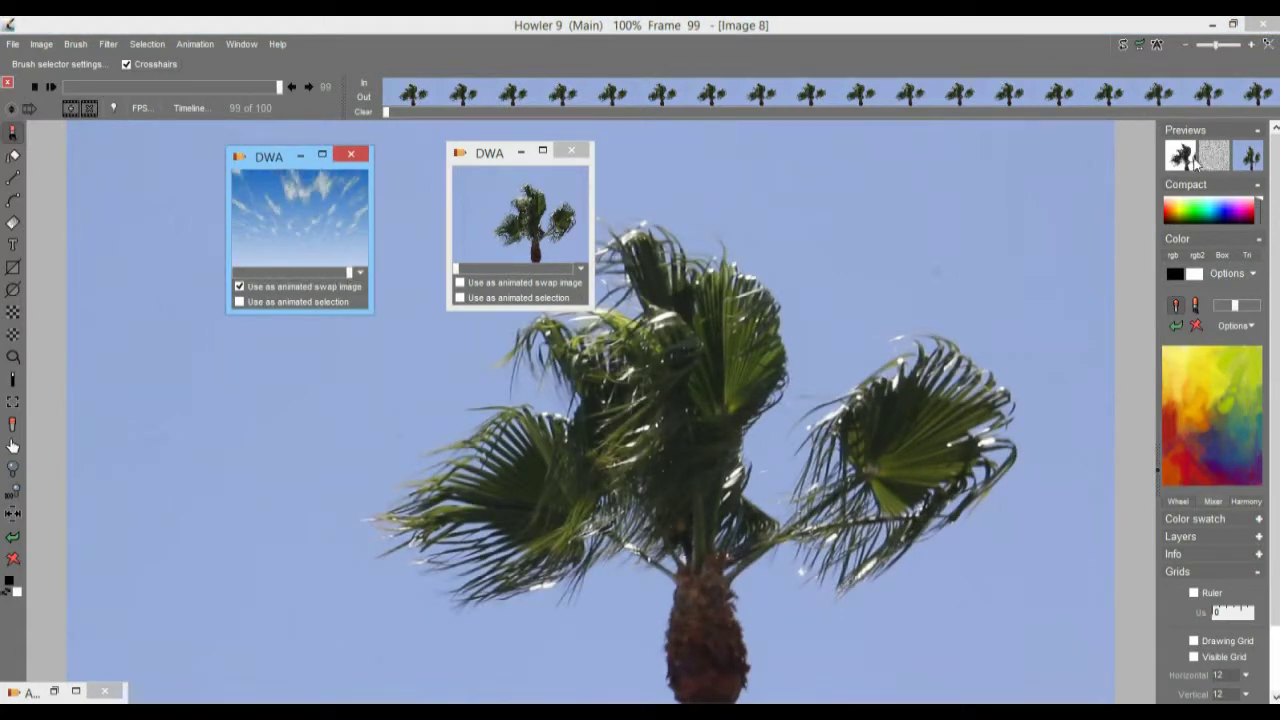
Preview a Blue screen composite of the palm's last frame over the sky swap image, and cancel it.
{"action": "left_click", "coordinate": [110, 43]}
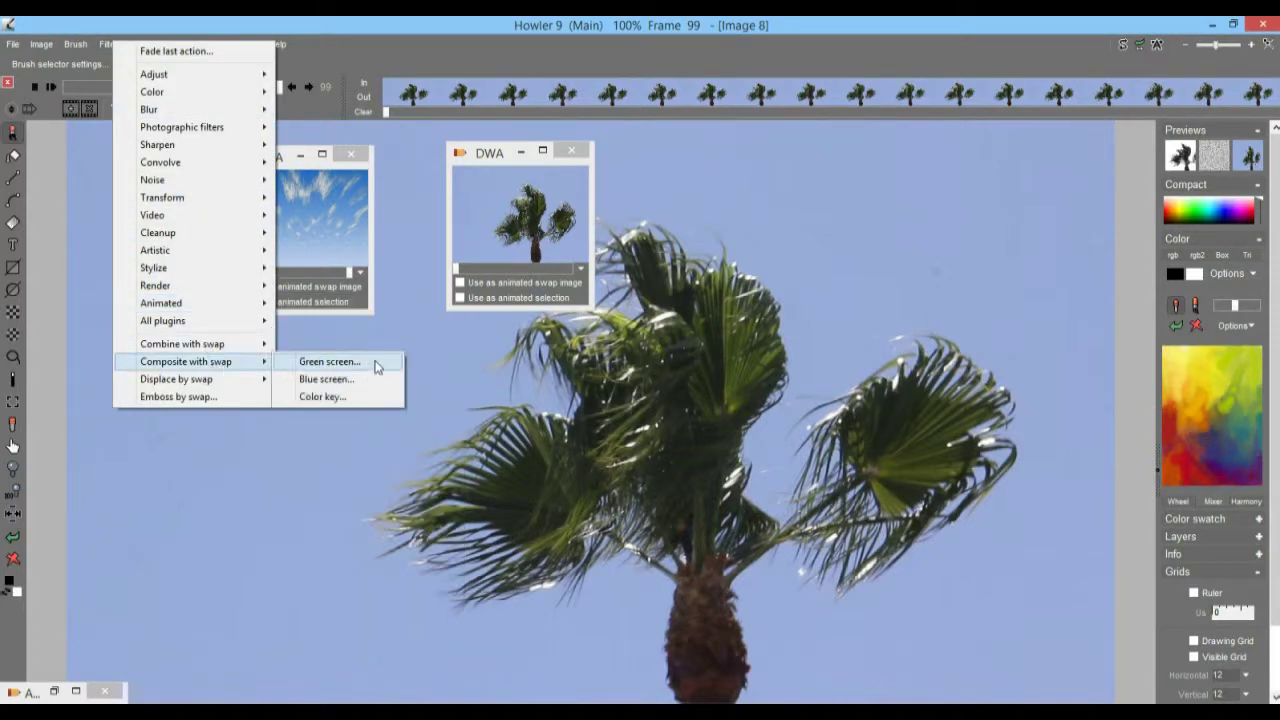
{"action": "left_click", "coordinate": [356, 379]}
{"action": "left_click_drag", "start_coordinate": [620, 274], "coordinate": [233, 355]}
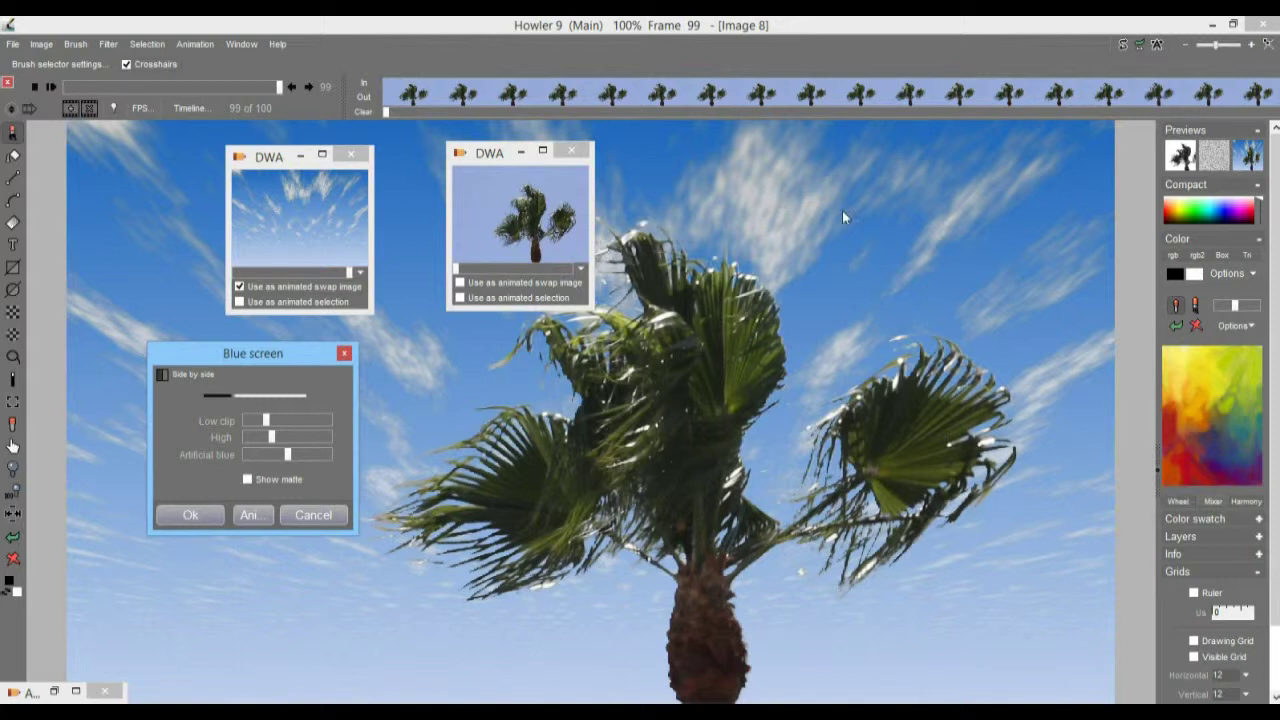
{"action": "left_click", "coordinate": [75, 85]}
{"action": "left_click", "coordinate": [327, 516]}
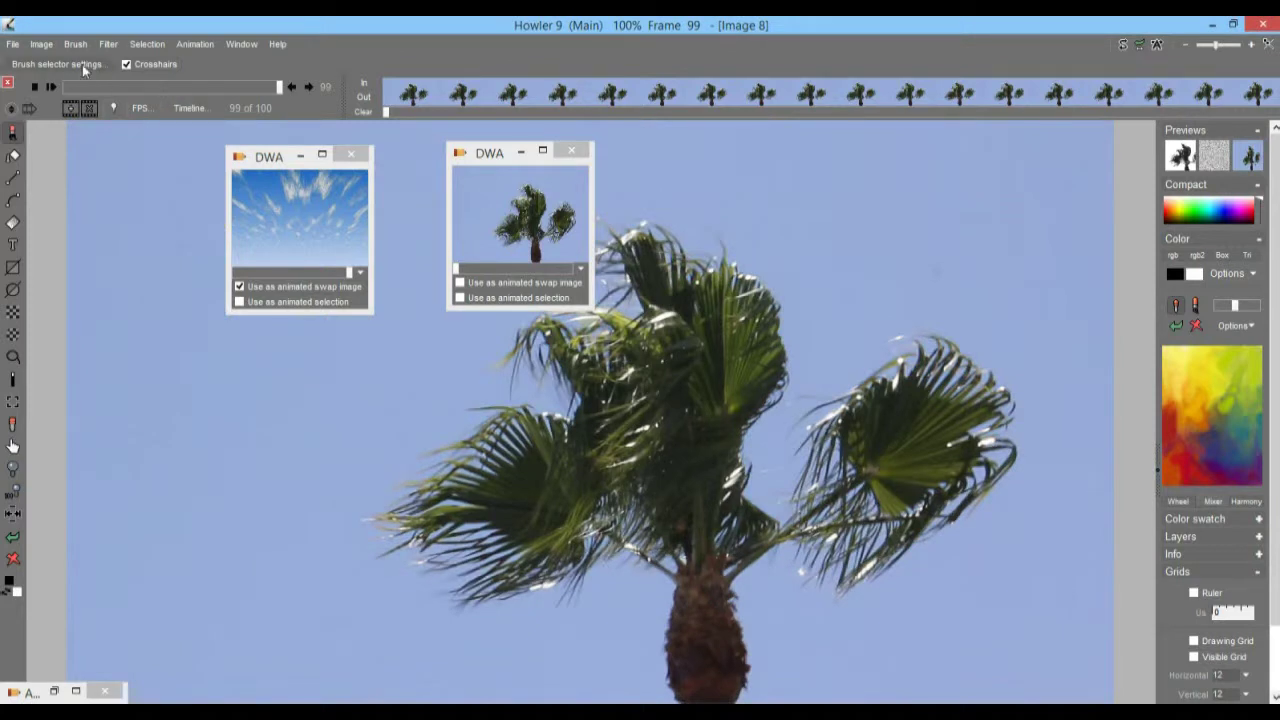
Start a Color key composite of the palm frame with the swap image, and sample its light blue sky as the key color.
{"action": "left_click", "coordinate": [108, 44]}
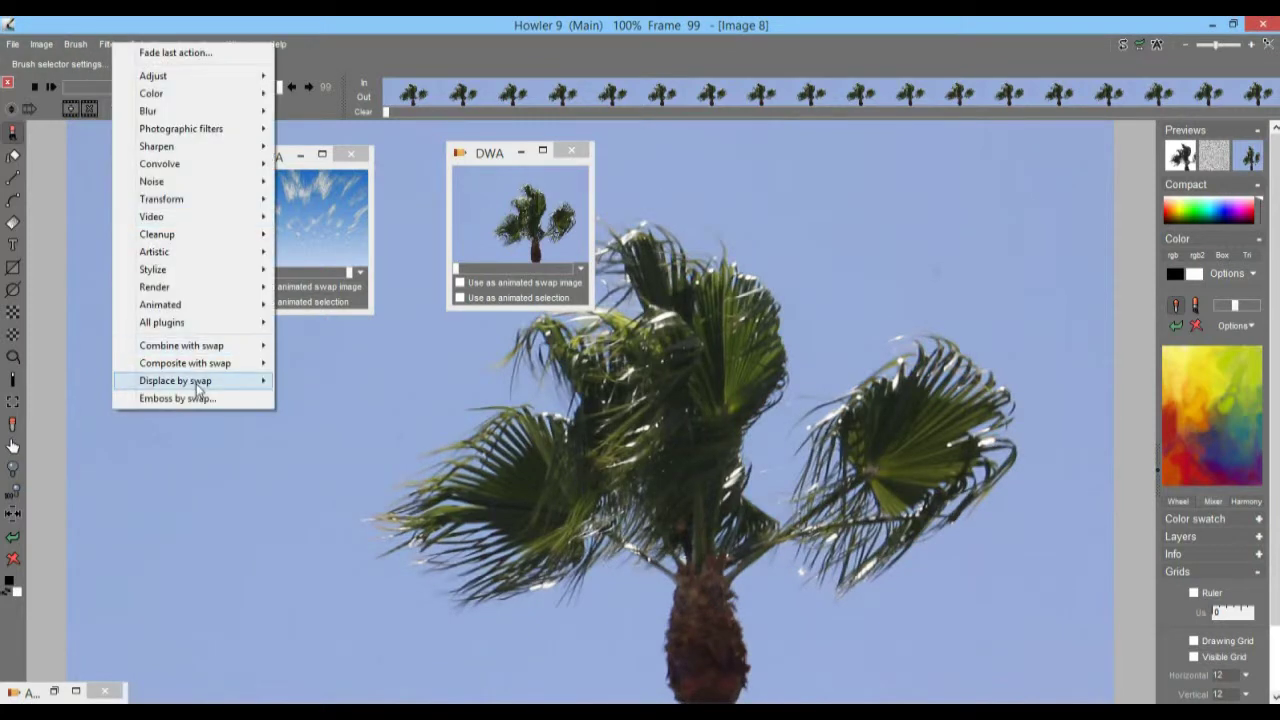
{"action": "mouse_move", "coordinate": [192, 366]}
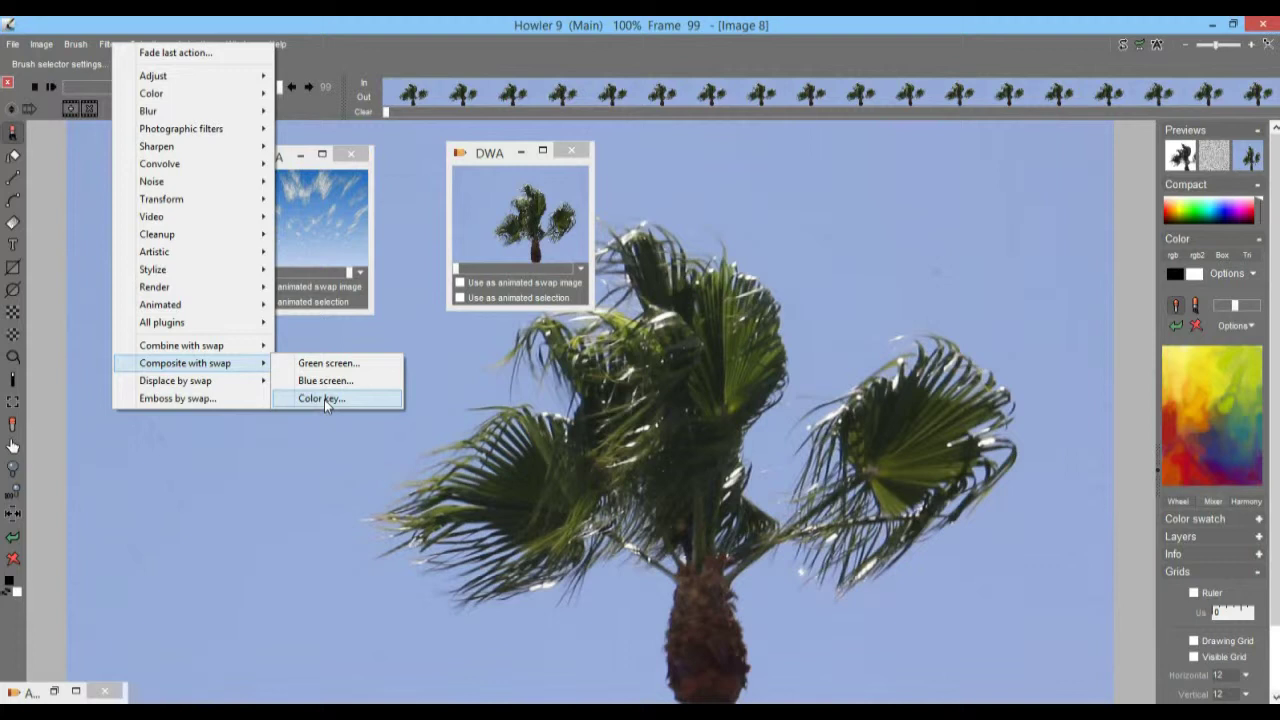
{"action": "left_click", "coordinate": [324, 399]}
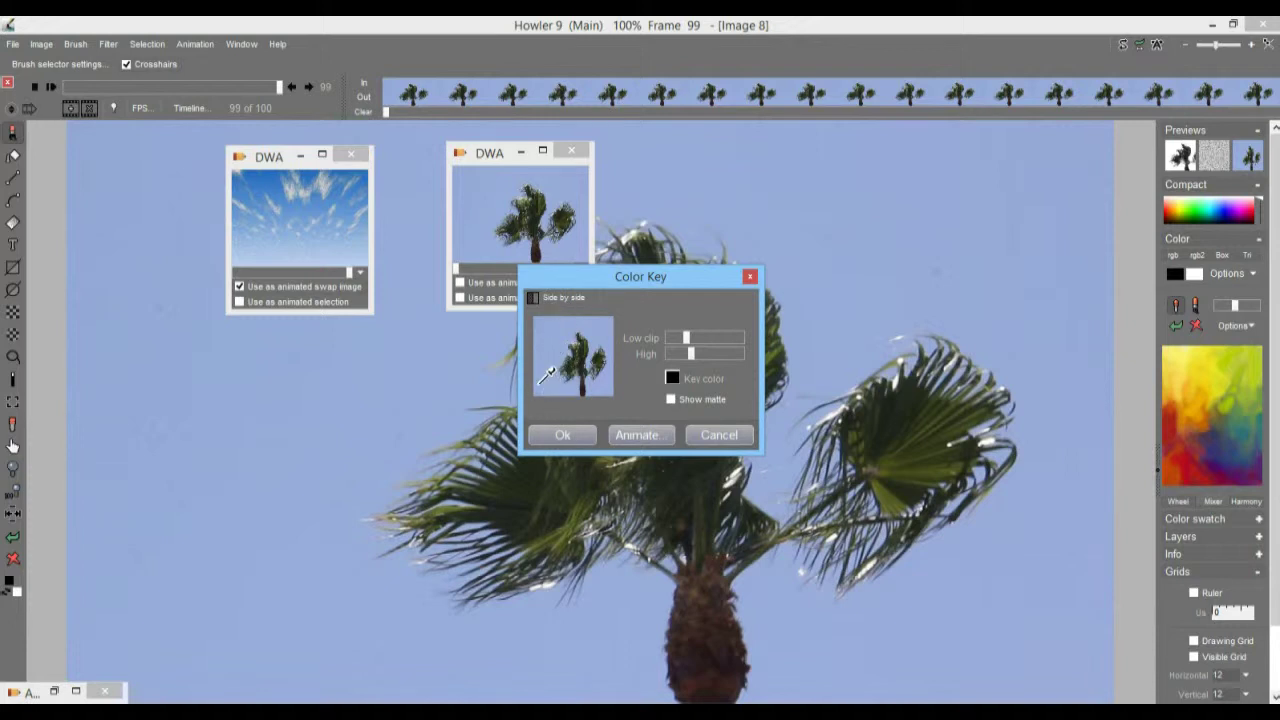
{"action": "left_click", "coordinate": [556, 321]}
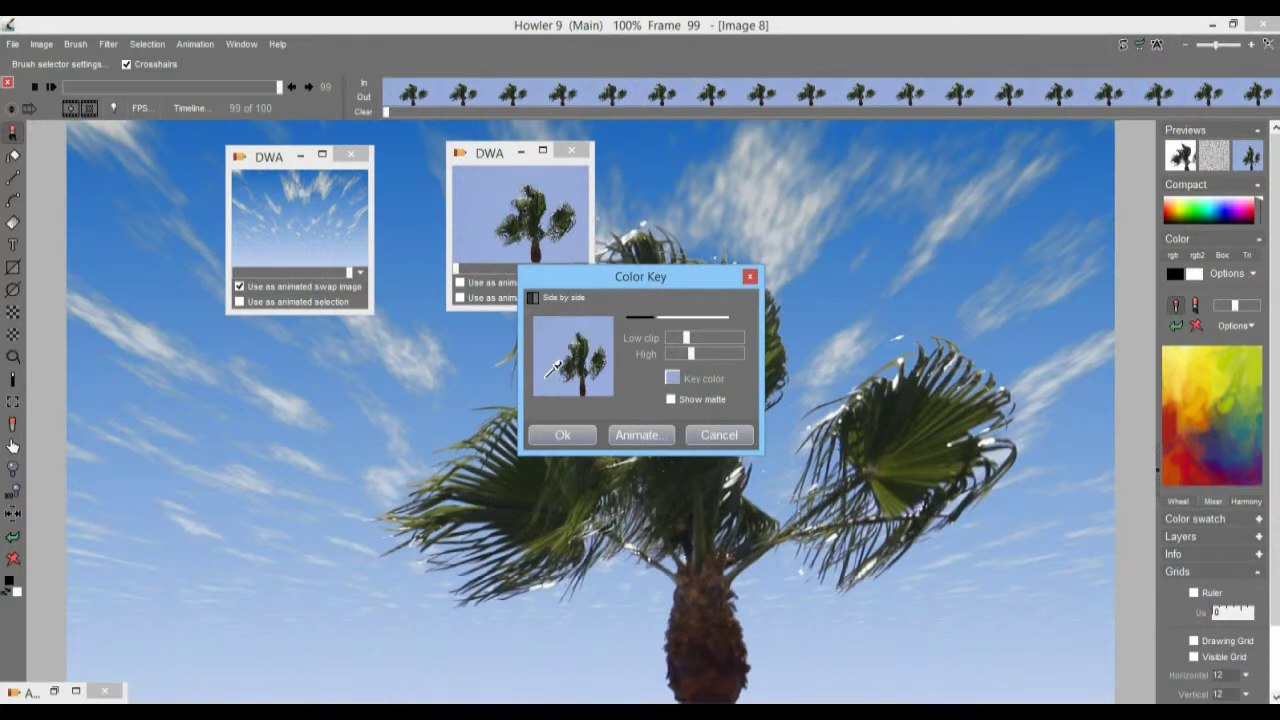
{"action": "left_click", "coordinate": [550, 368]}
{"action": "left_click", "coordinate": [595, 341]}
{"action": "left_click", "coordinate": [590, 348]}
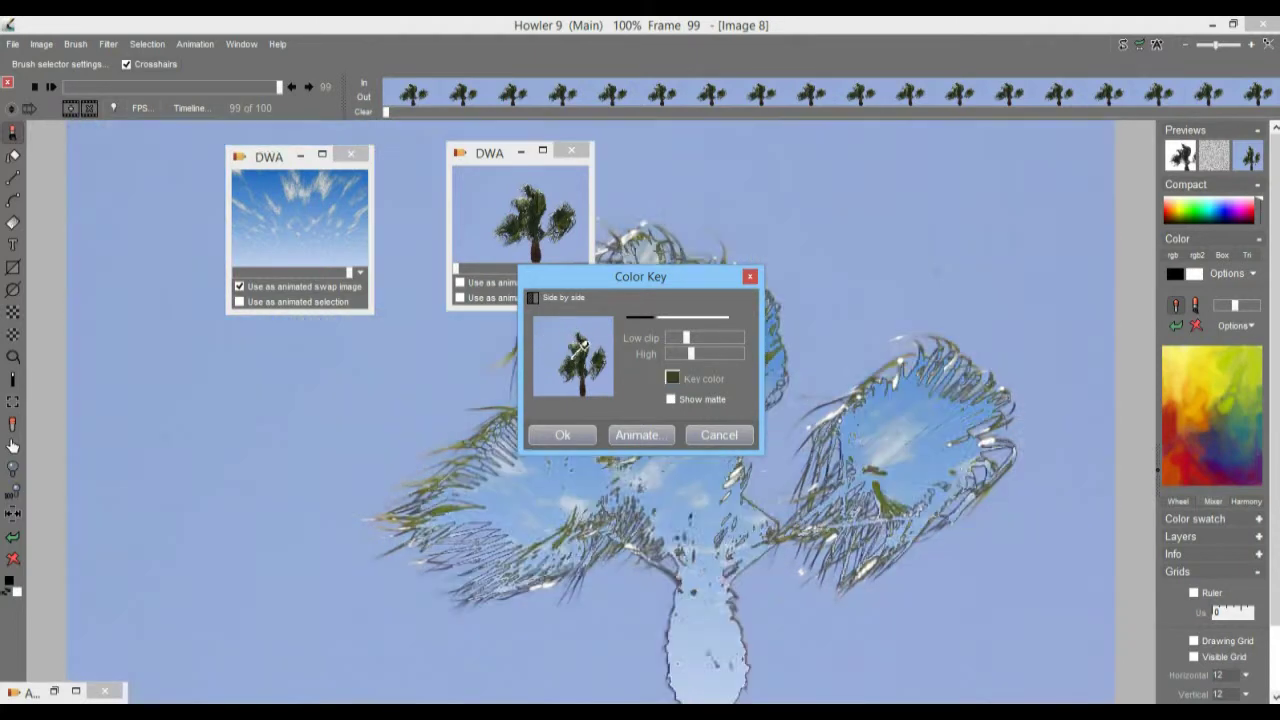
{"action": "left_click_drag", "start_coordinate": [620, 282], "coordinate": [230, 318]}
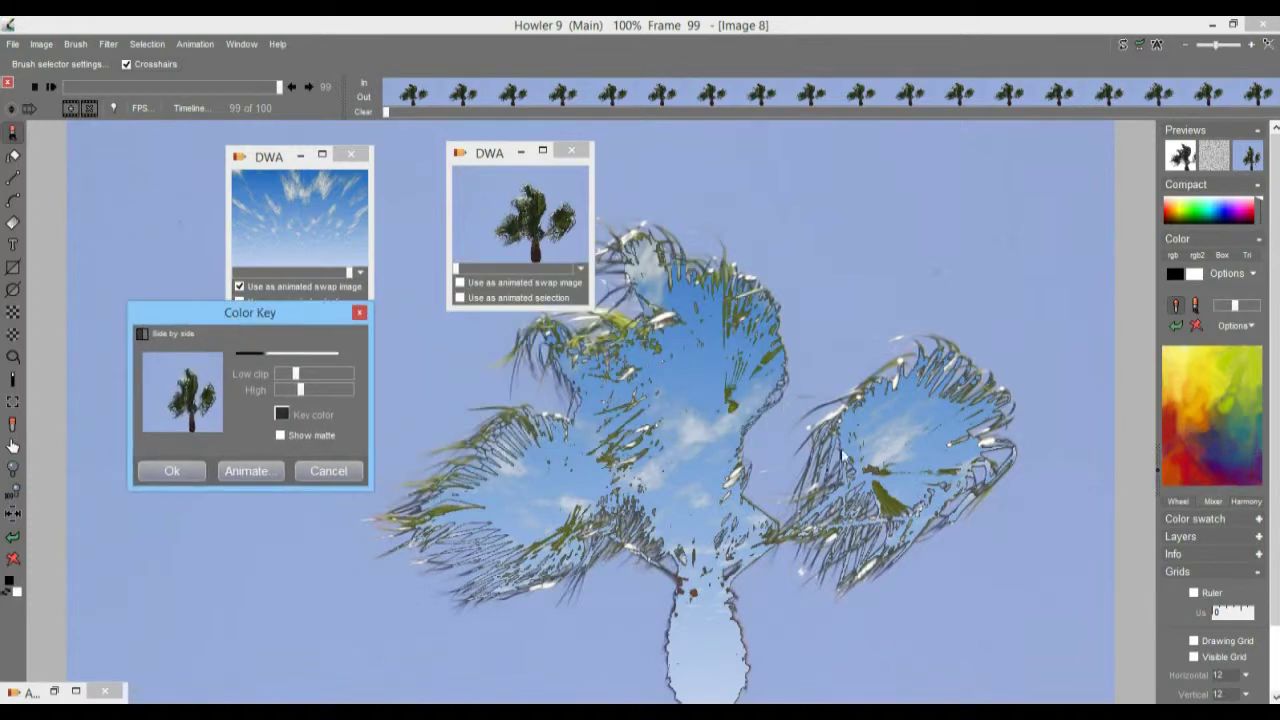
{"action": "left_click", "coordinate": [200, 380]}
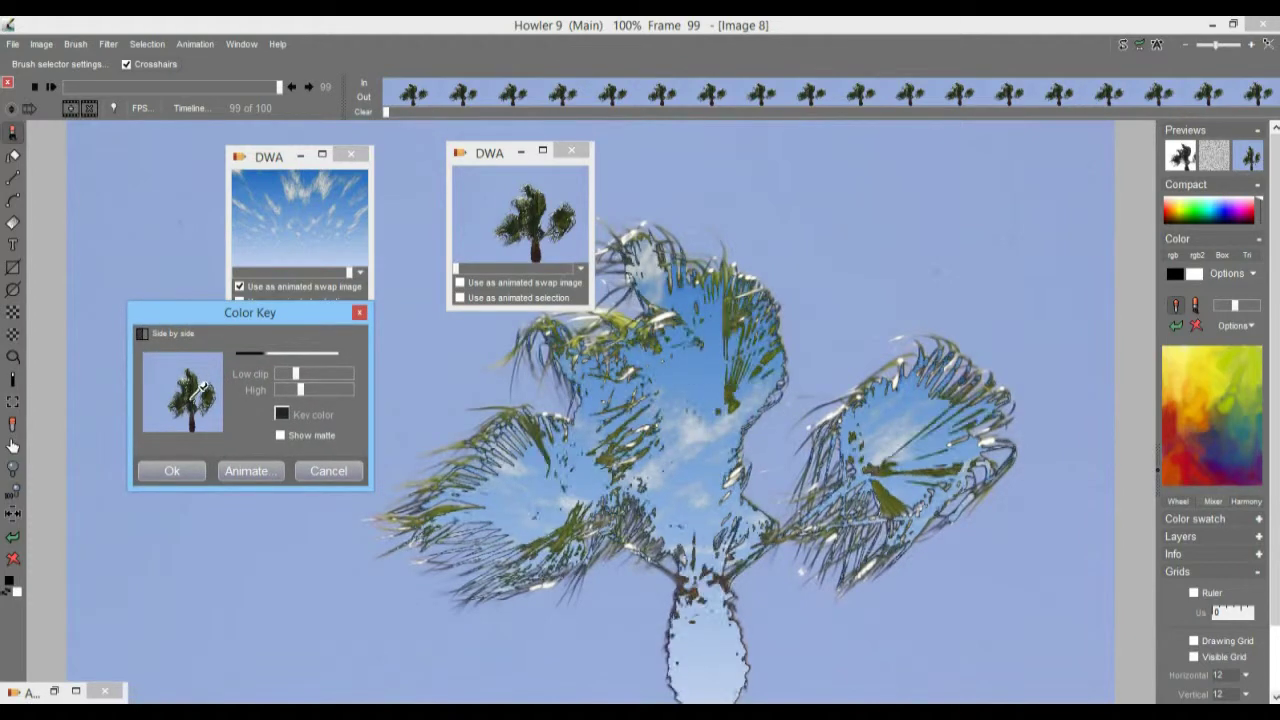
{"action": "left_click_drag", "start_coordinate": [204, 400], "coordinate": [206, 356]}
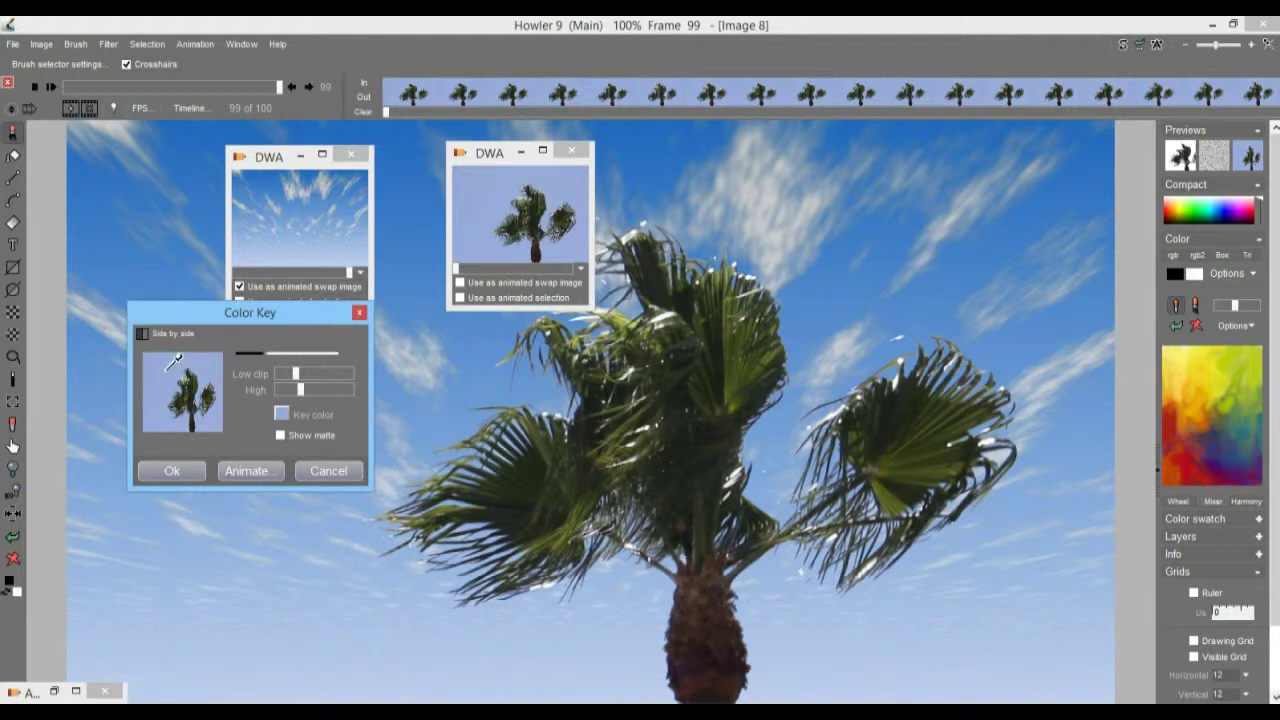
Tune the Color Key clipping, with the low clip slightly reduced and the high clip close to its maximum.
{"action": "left_click_drag", "start_coordinate": [296, 374], "coordinate": [280, 395]}
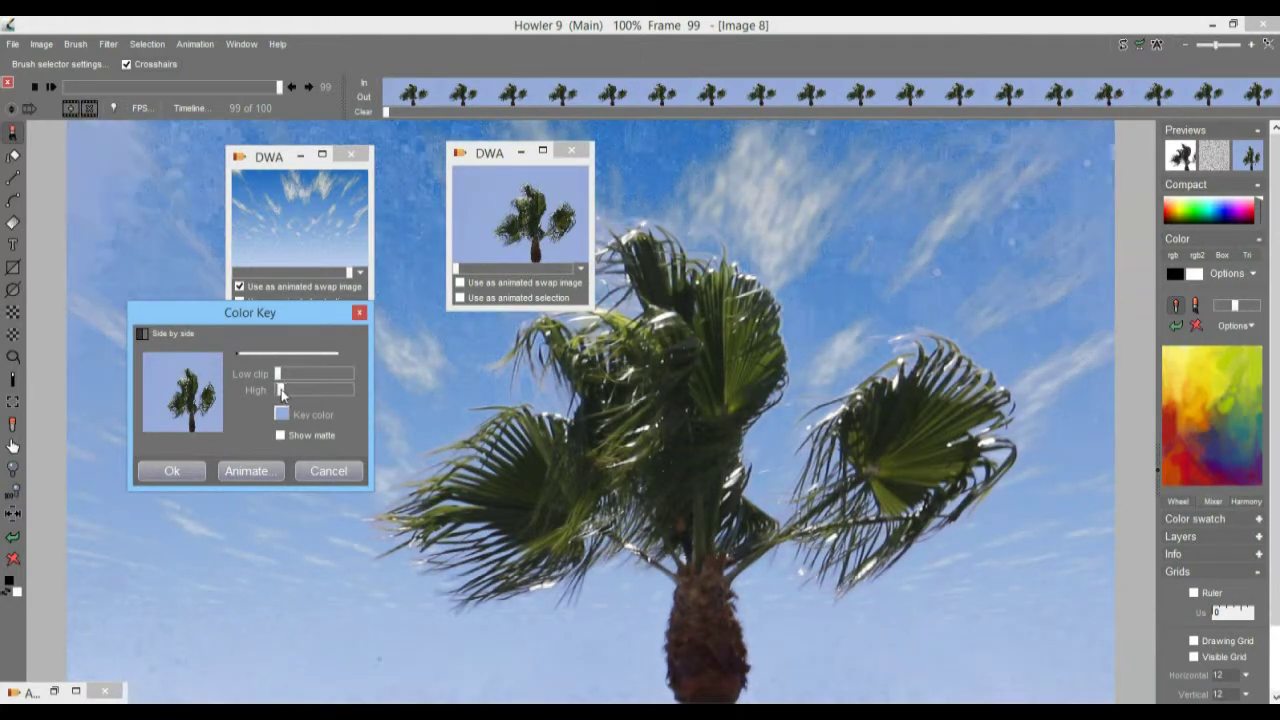
{"action": "left_click_drag", "start_coordinate": [279, 389], "coordinate": [391, 402]}
{"action": "mouse_move", "coordinate": [287, 374]}
{"action": "left_mouse_down"}
{"action": "mouse_move", "coordinate": [395, 384]}
{"action": "mouse_move", "coordinate": [291, 389]}
{"action": "left_mouse_up"}
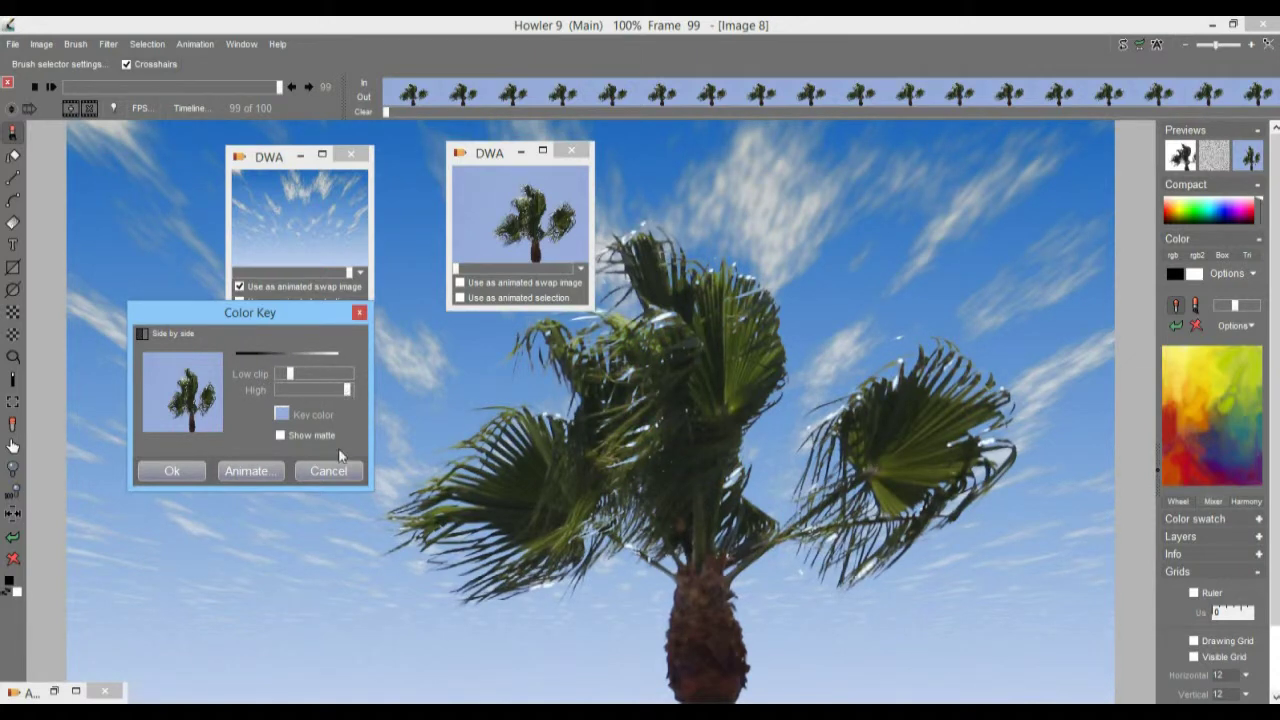
Show the matte of the color key and apply it to every frame of the palm animation.
{"action": "left_click", "coordinate": [281, 436]}
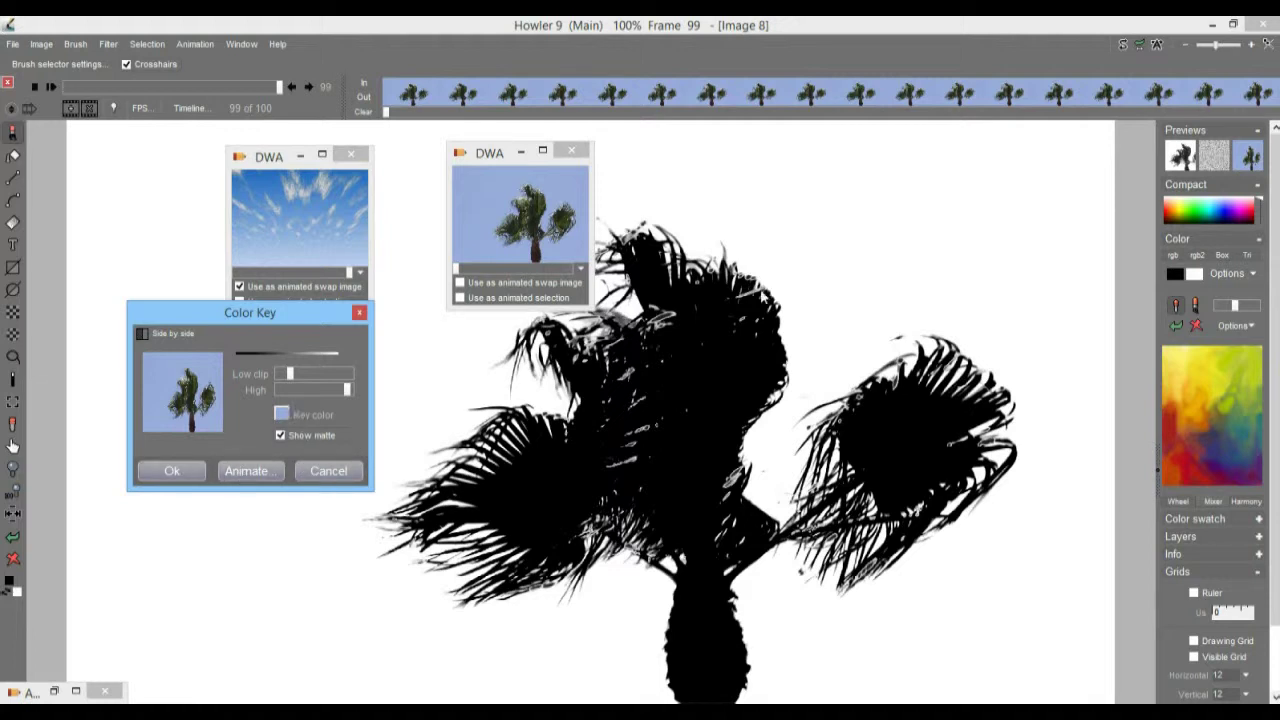
{"action": "left_click", "coordinate": [240, 471]}
{"action": "left_click", "coordinate": [545, 445]}
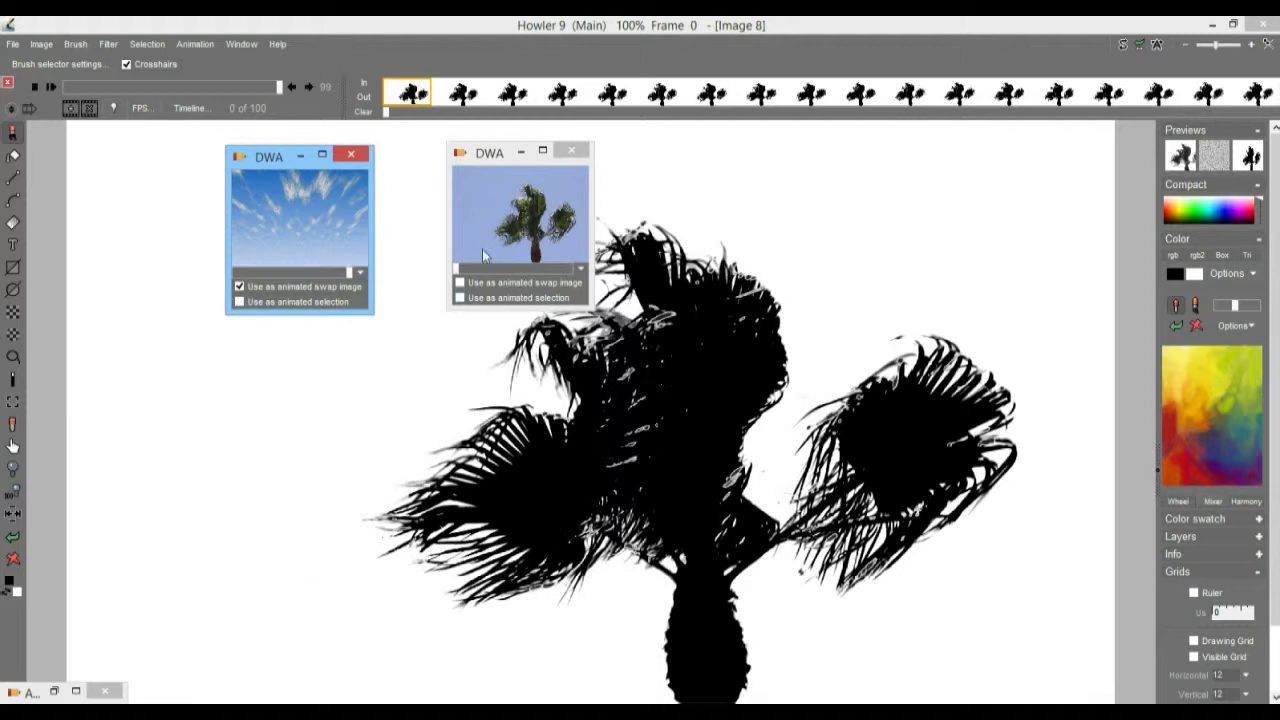
Store the black-on-white palm matte animation to disc and place its thumbnail window below the sky's.
{"action": "left_click", "coordinate": [319, 216]}
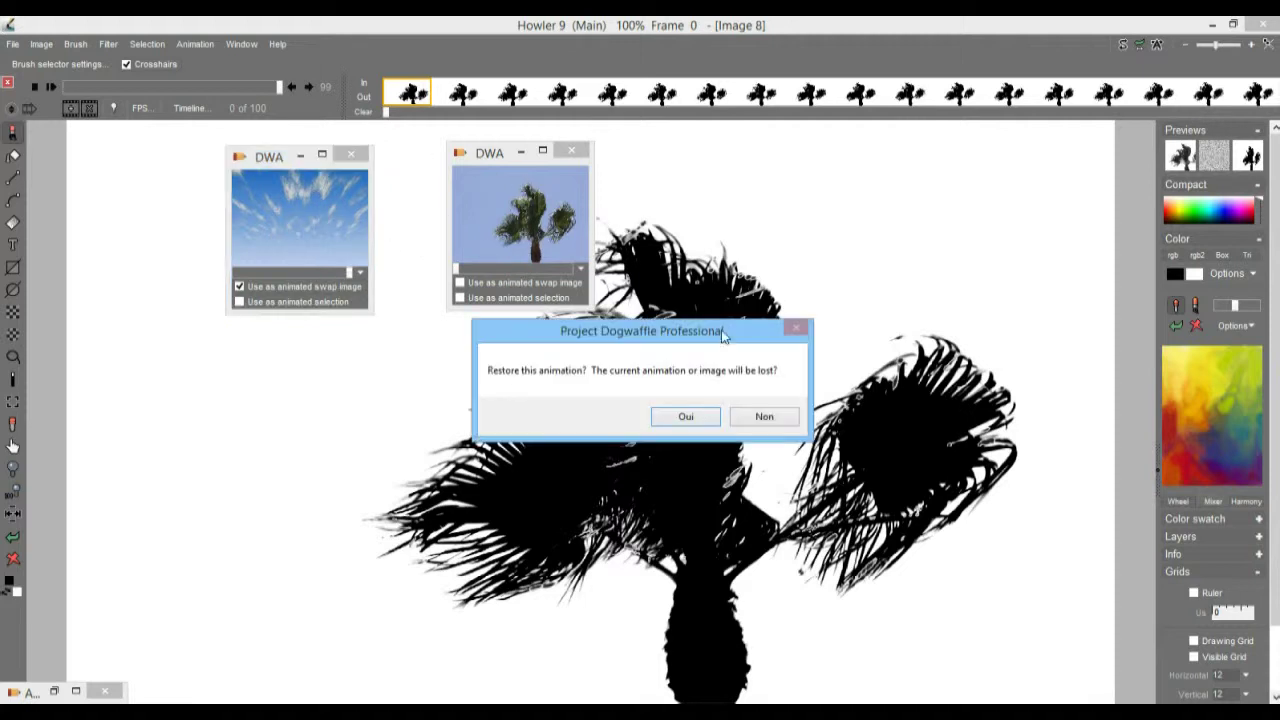
{"action": "left_click", "coordinate": [763, 417]}
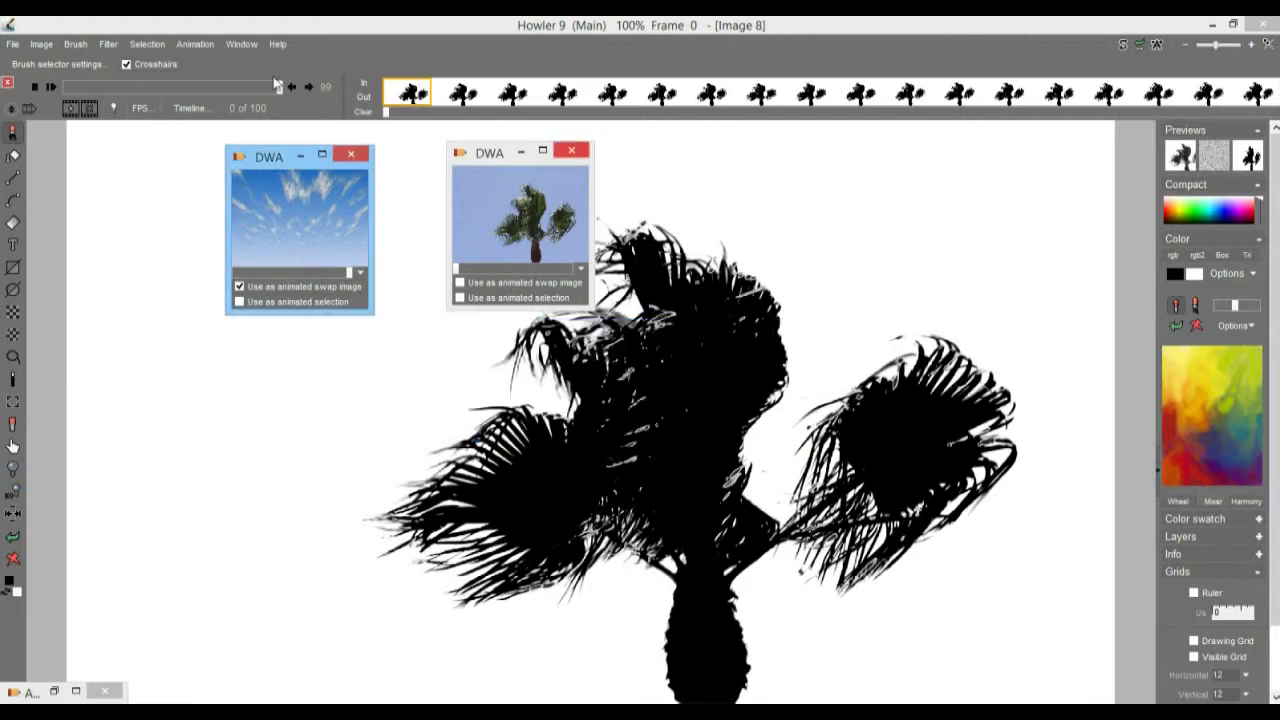
{"action": "left_click", "coordinate": [199, 44]}
{"action": "mouse_move", "coordinate": [287, 110]}
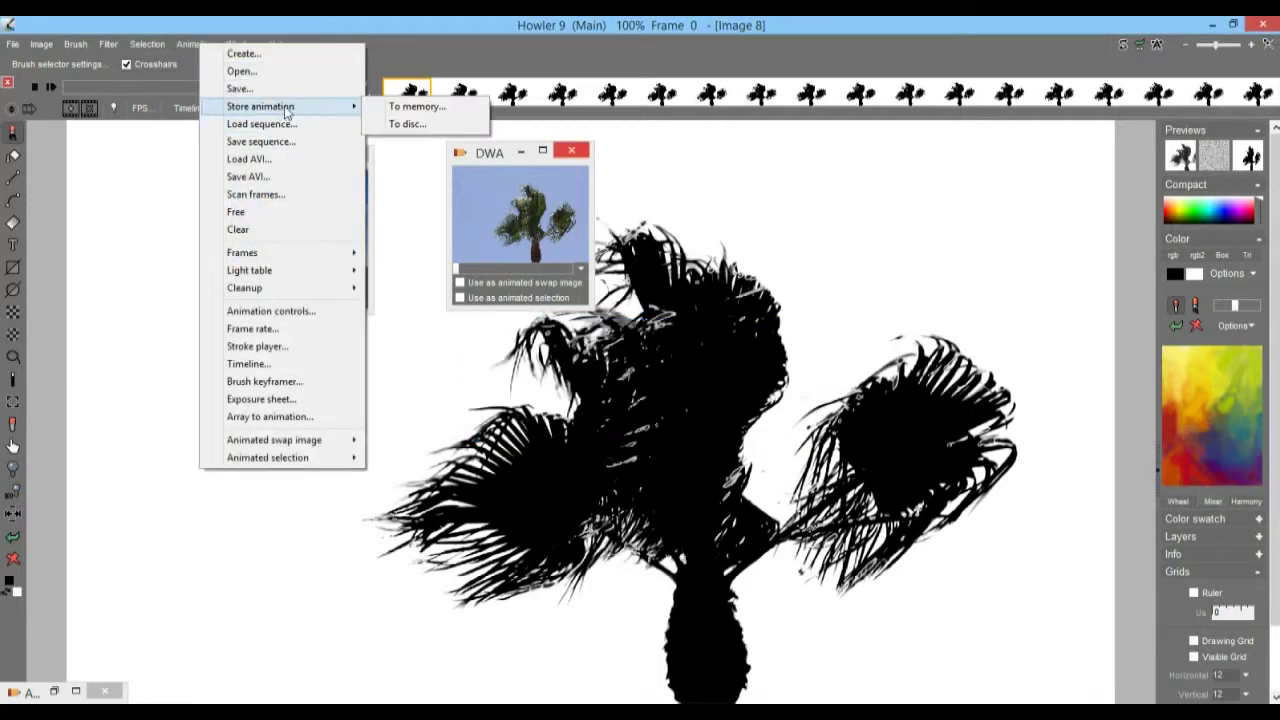
{"action": "left_click", "coordinate": [408, 124]}
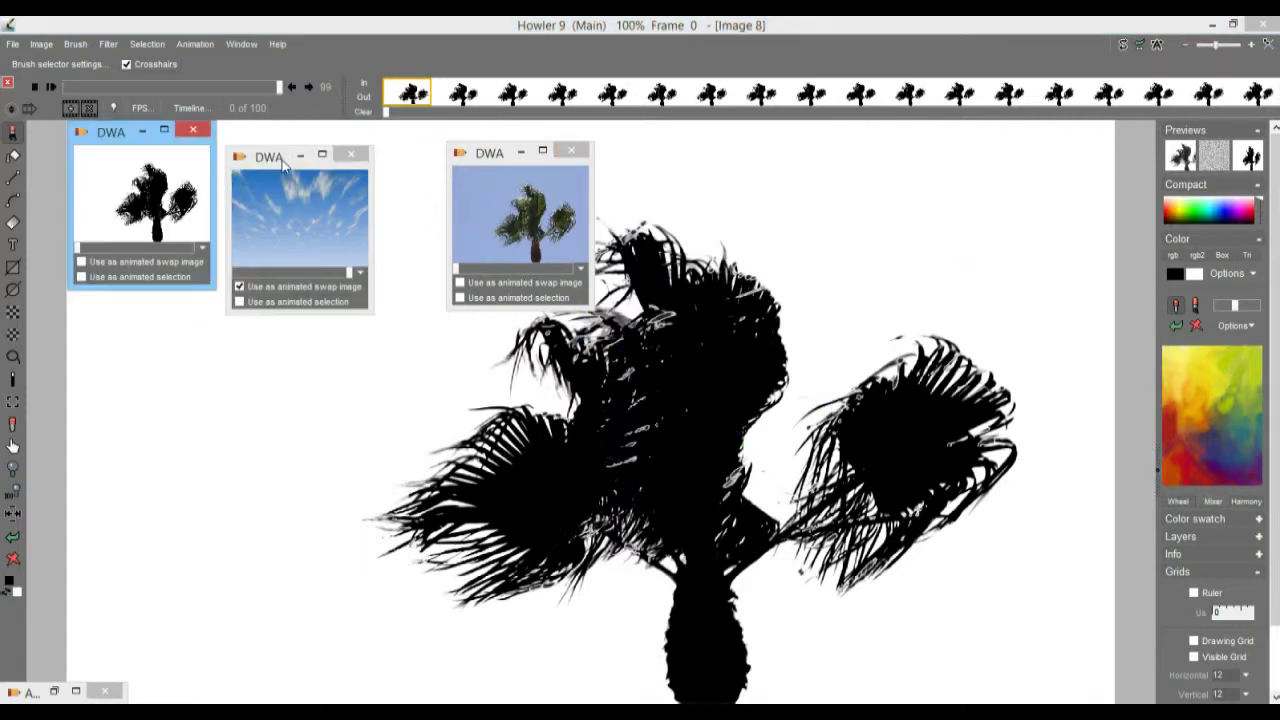
{"action": "left_click_drag", "start_coordinate": [122, 140], "coordinate": [100, 321]}
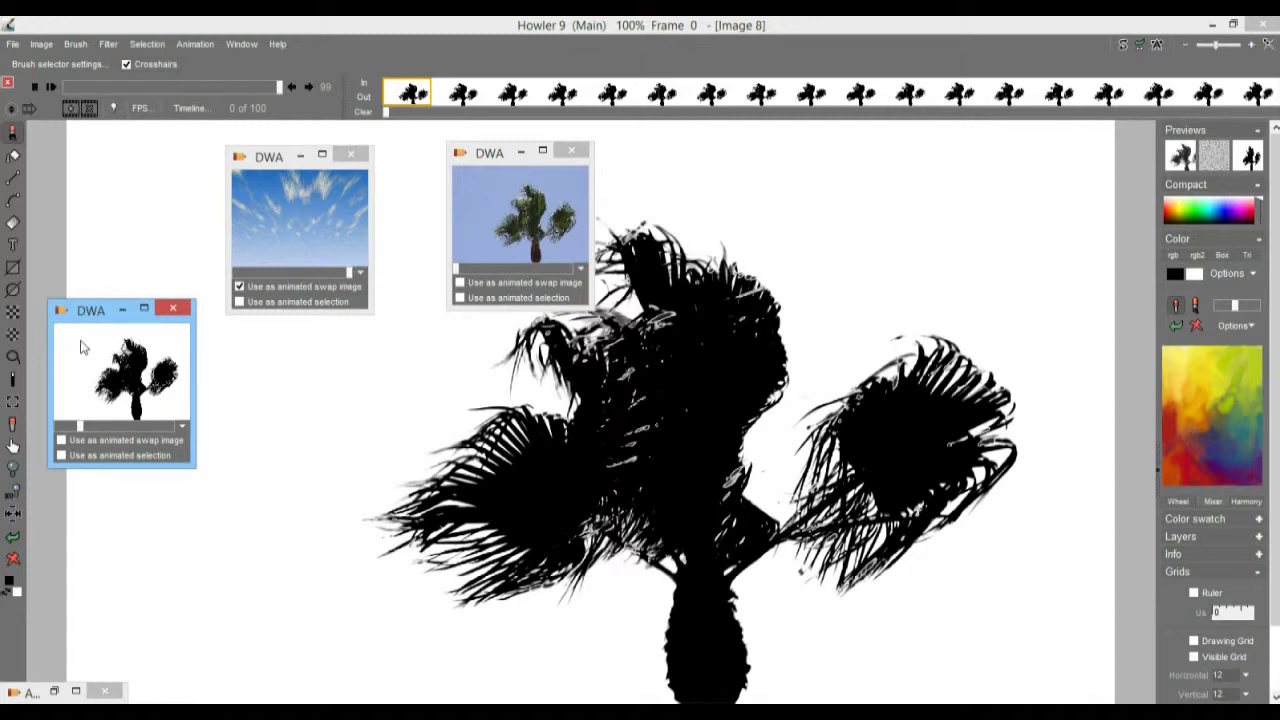
Invert the matte across the whole animation and scrub through the frames to check it.
{"action": "left_click", "coordinate": [41, 44]}
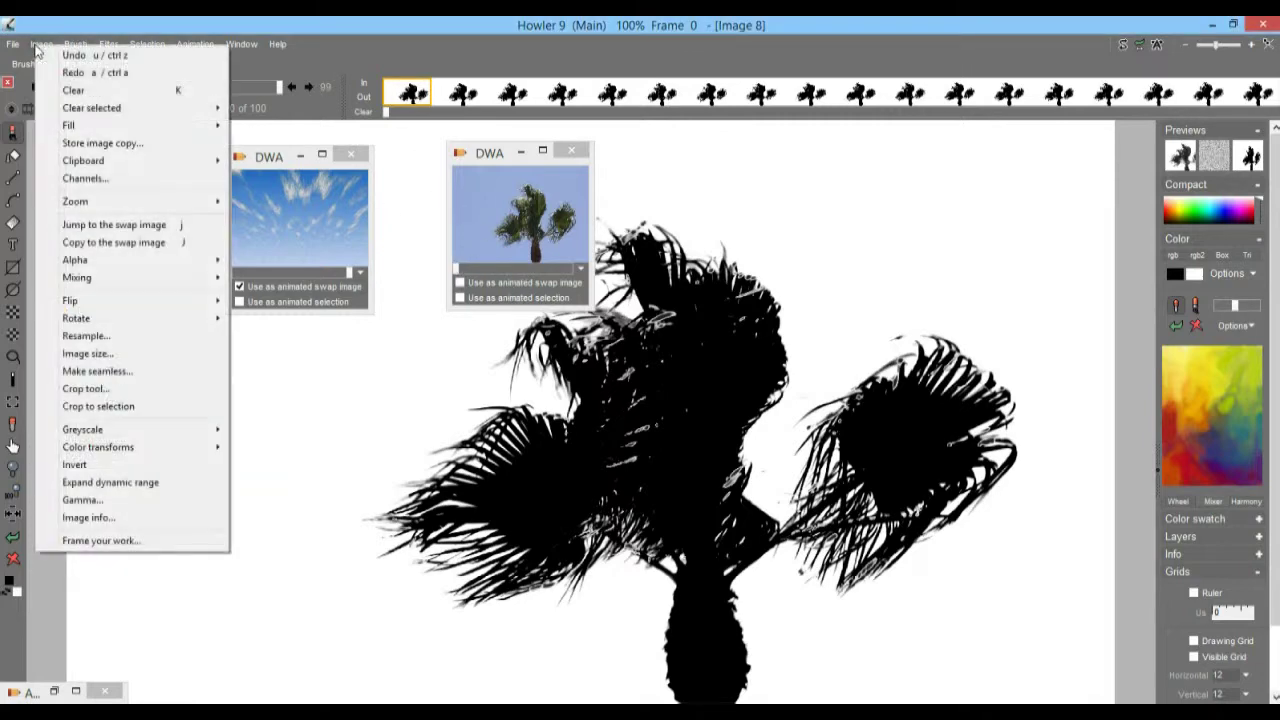
{"action": "left_click", "coordinate": [140, 465]}
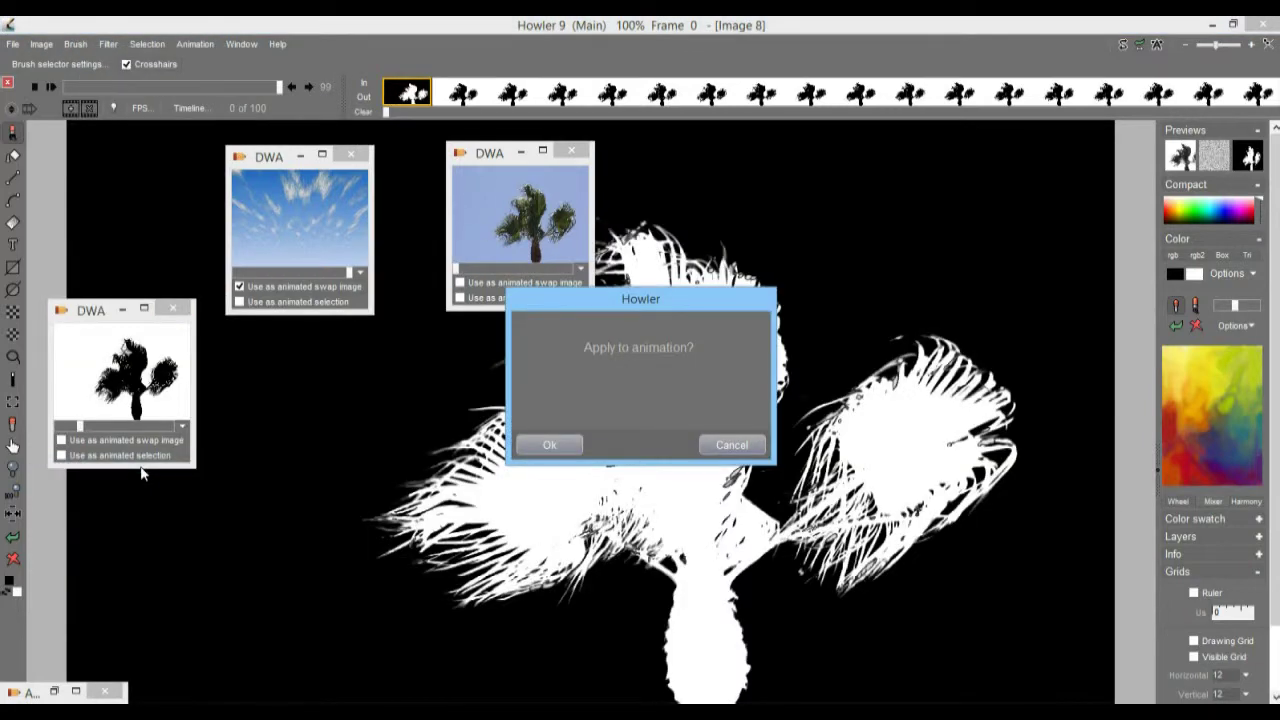
{"action": "left_click", "coordinate": [556, 445]}
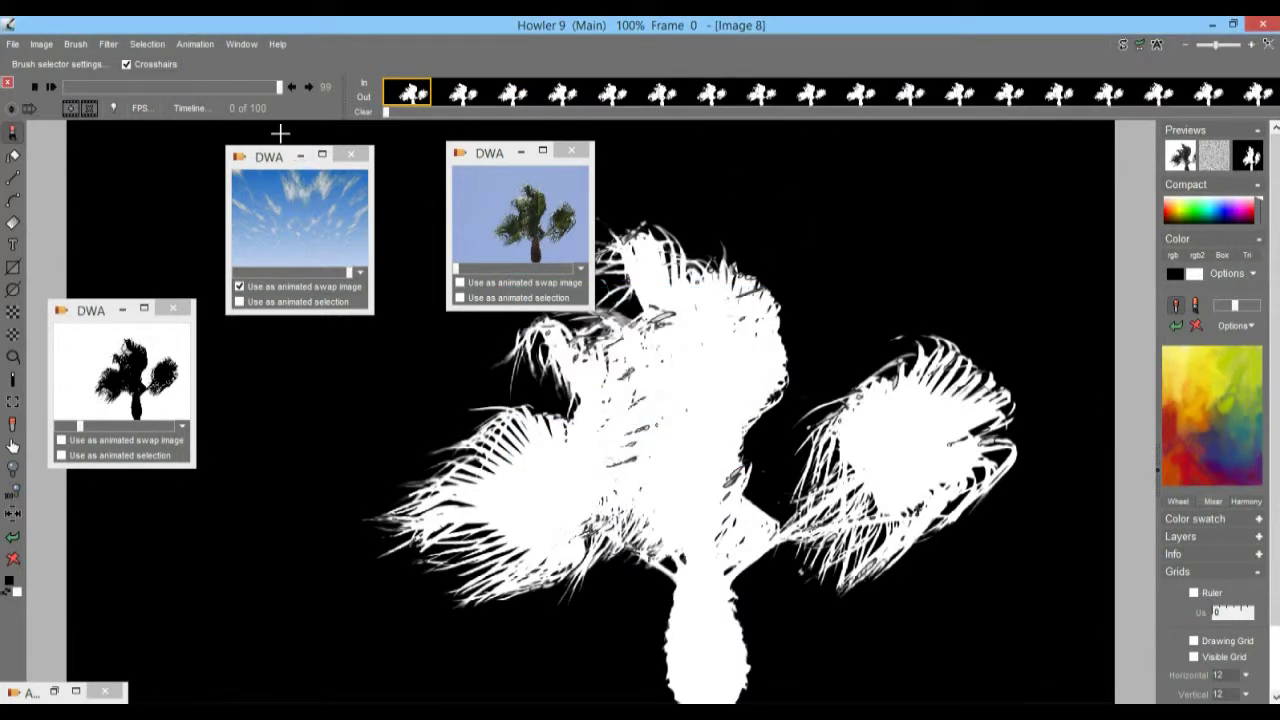
{"action": "left_click_drag", "start_coordinate": [77, 87], "coordinate": [166, 90]}
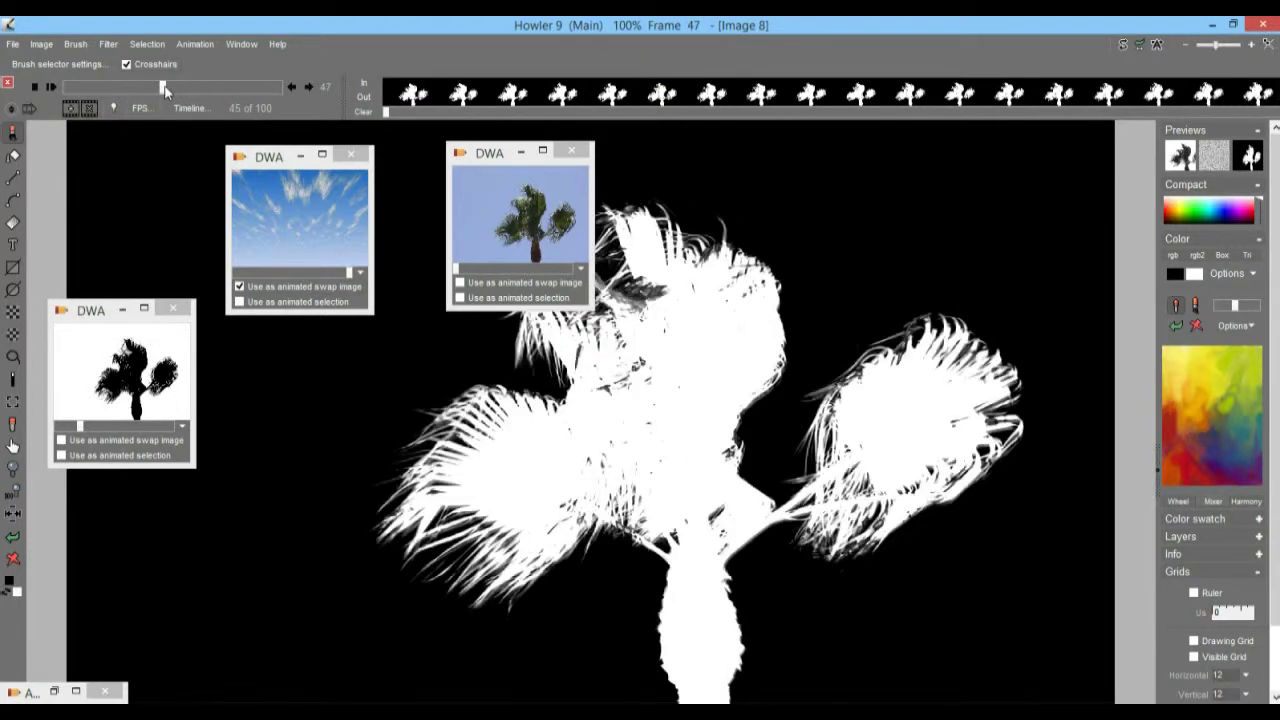
Store the inverted white-on-black matte animation to disc and place its thumbnail window beside the stored palm animation.
{"action": "left_click", "coordinate": [192, 44]}
{"action": "mouse_move", "coordinate": [330, 107]}
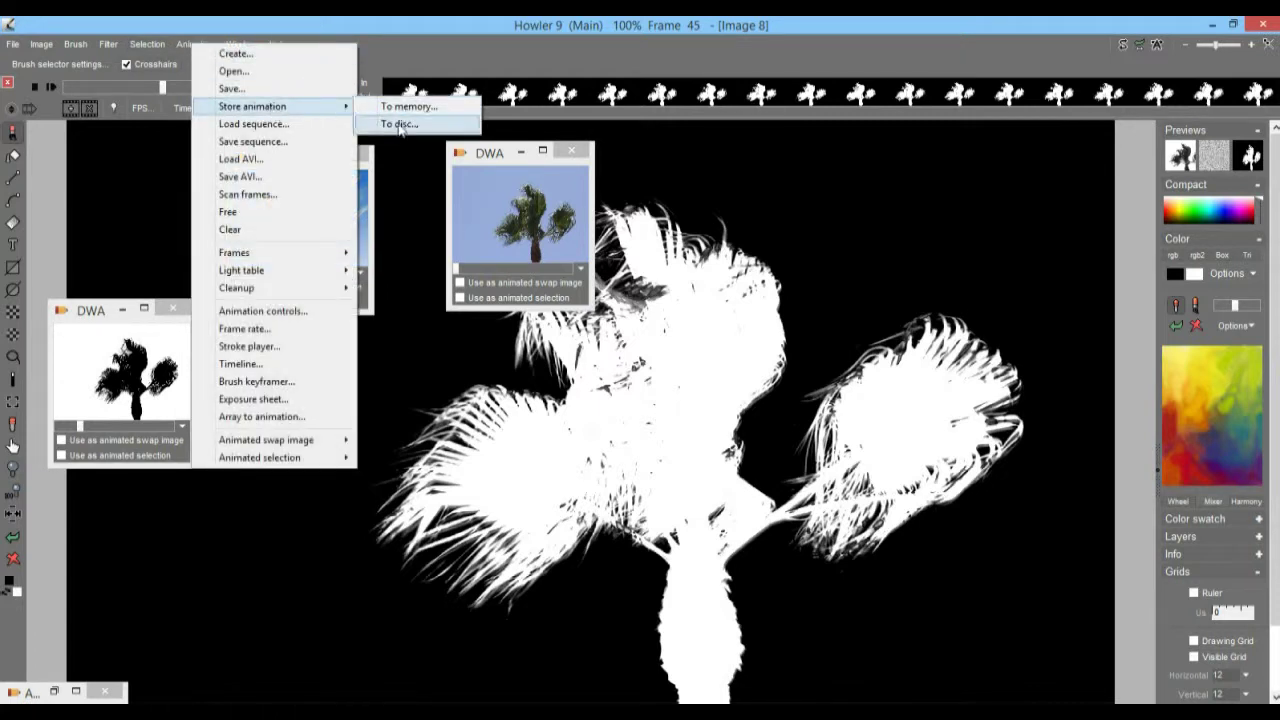
{"action": "left_click", "coordinate": [403, 125]}
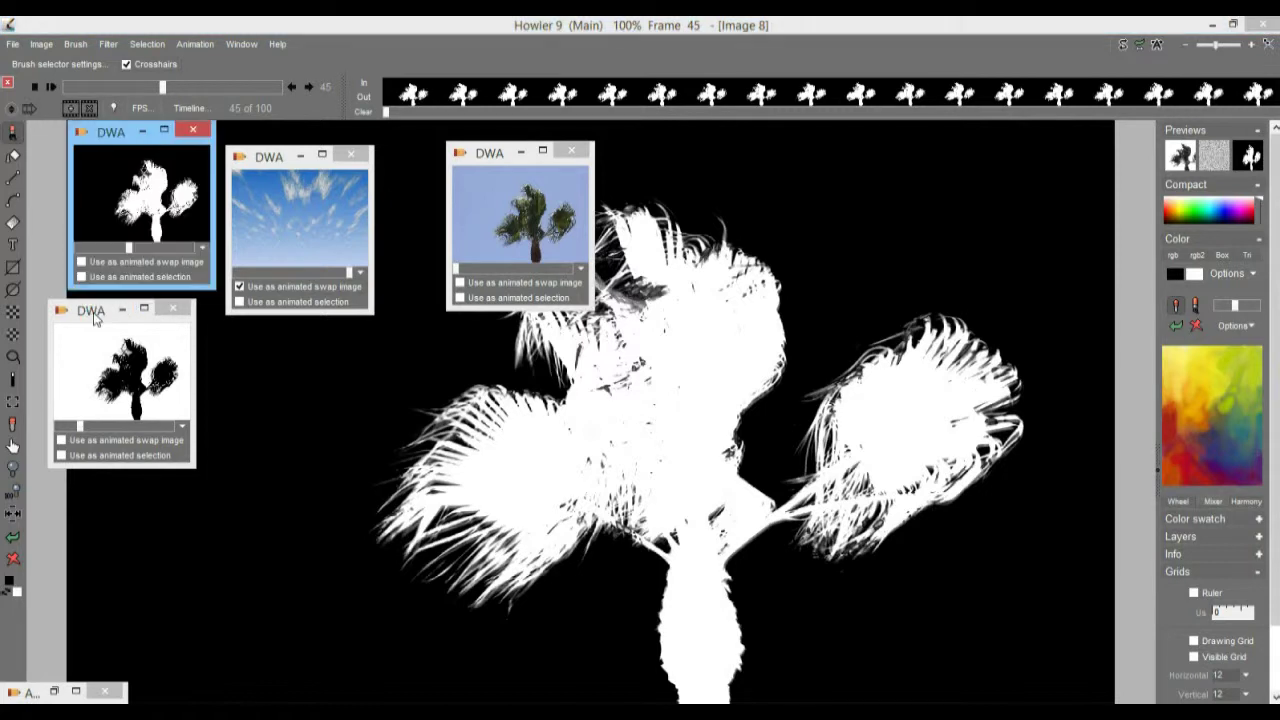
{"action": "left_click_drag", "start_coordinate": [103, 142], "coordinate": [155, 465]}
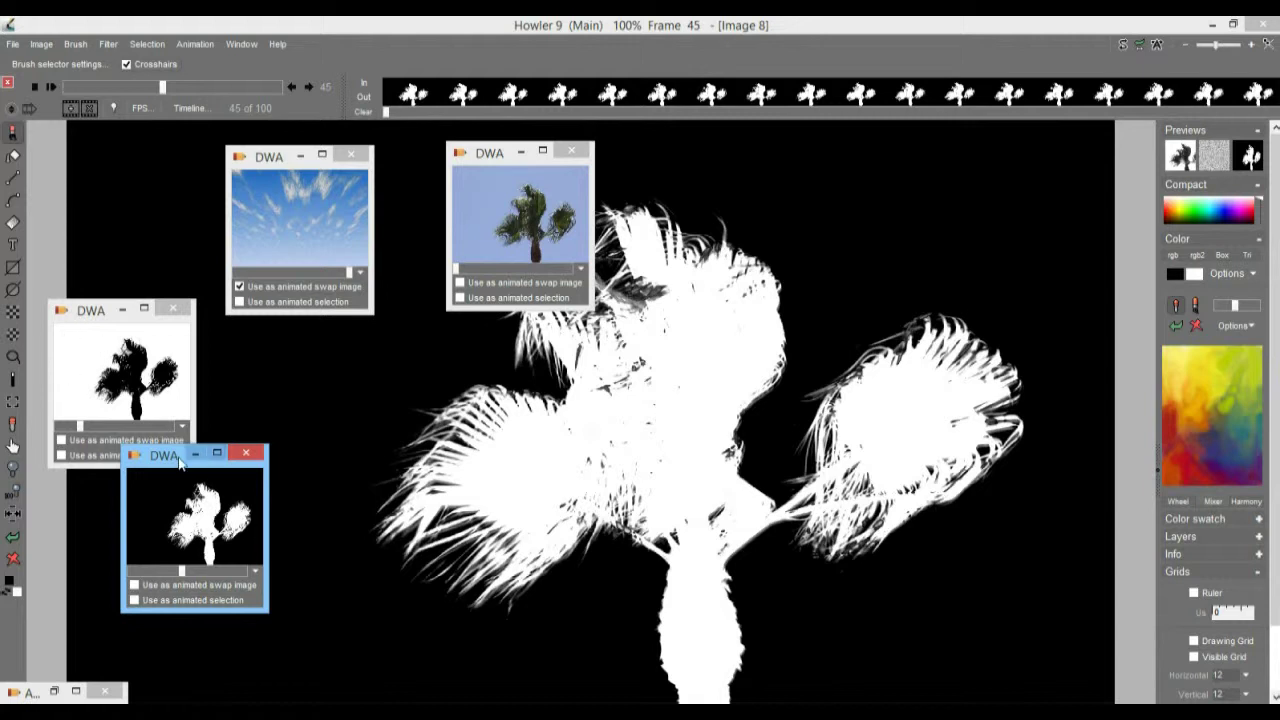
{"action": "left_click_drag", "start_coordinate": [160, 453], "coordinate": [767, 175]}
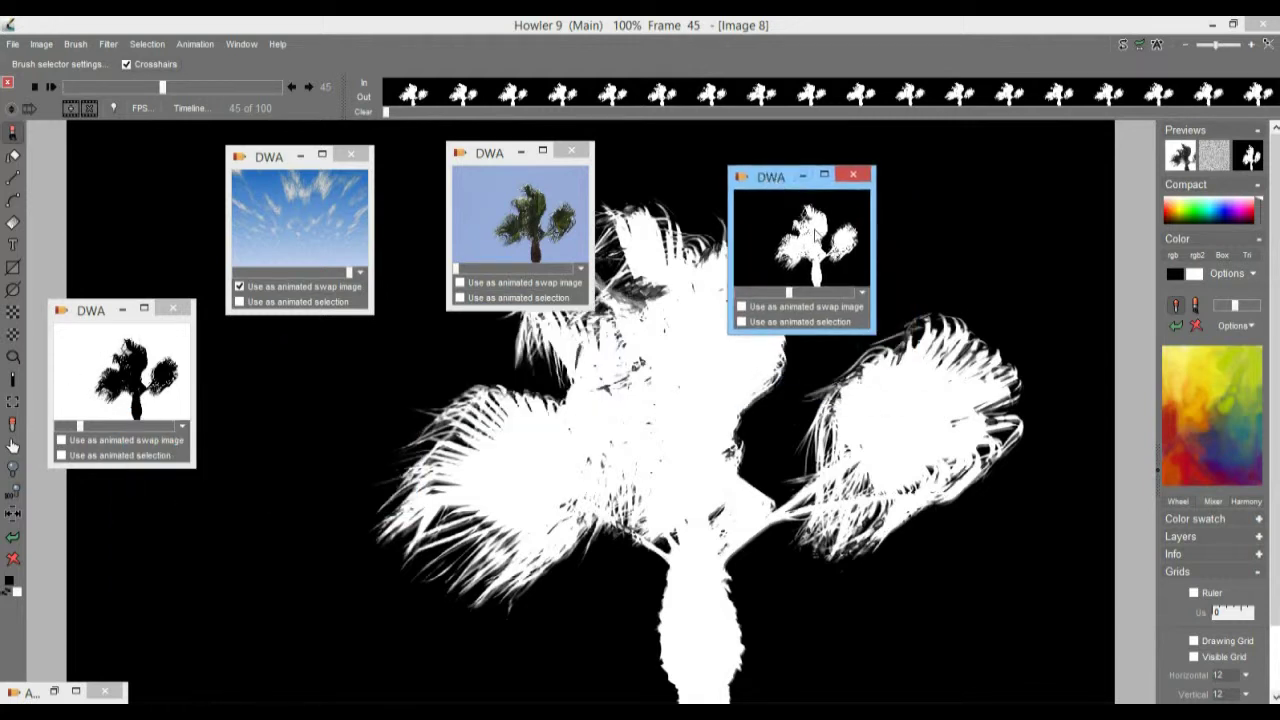
Use the inverted matte as the animated selection, and restore the stored palm animation as the current one.
{"action": "left_click", "coordinate": [741, 322]}
{"action": "left_click_drag", "start_coordinate": [768, 178], "coordinate": [1008, 173]}
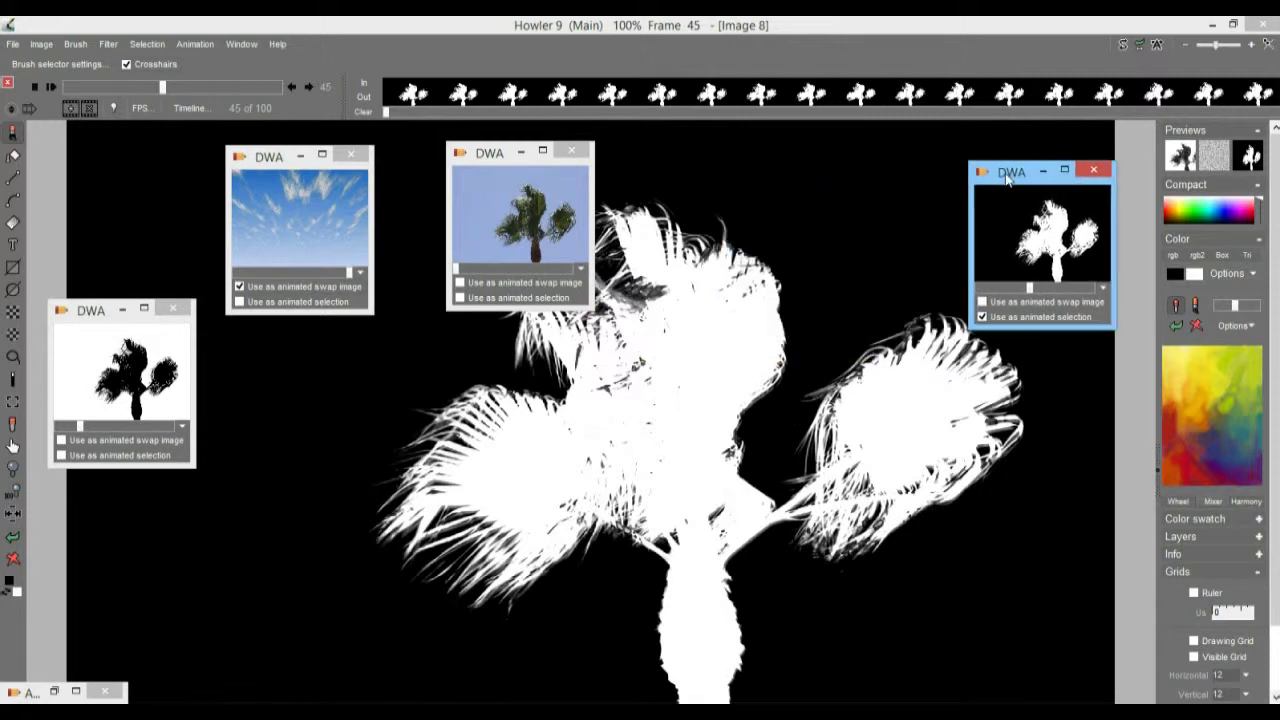
{"action": "left_click_drag", "start_coordinate": [157, 84], "coordinate": [89, 84]}
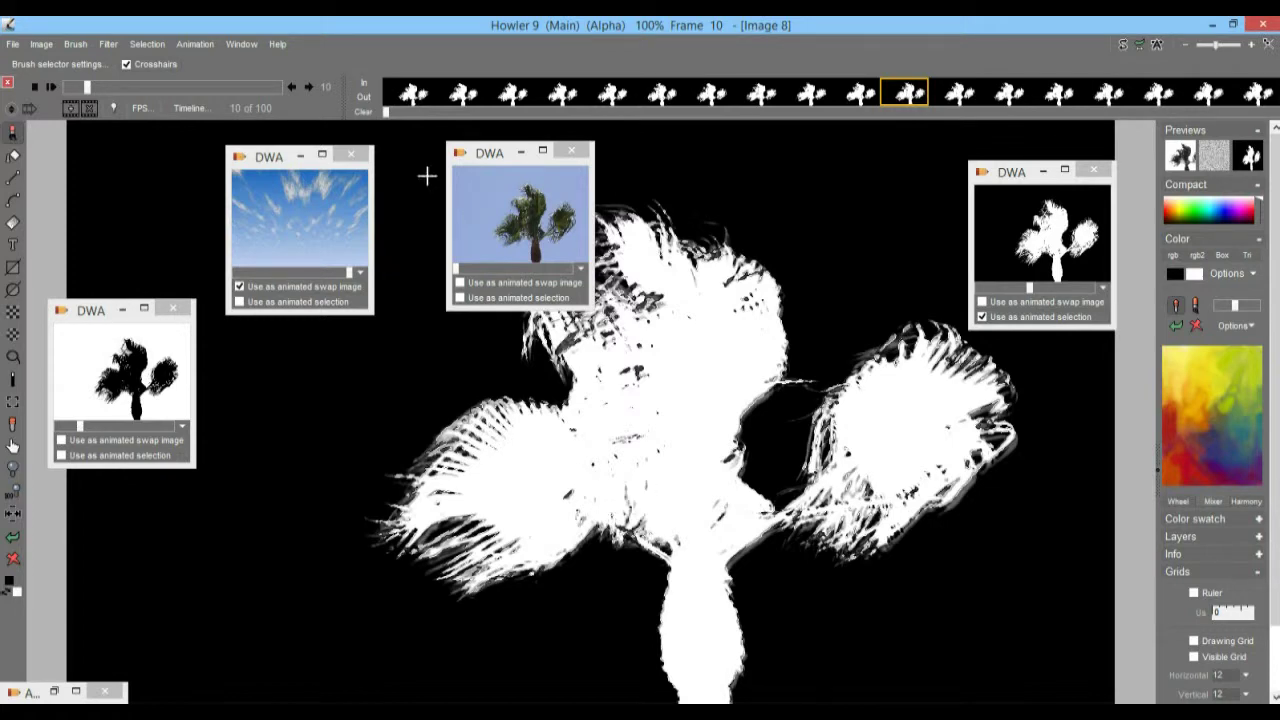
{"action": "left_click_drag", "start_coordinate": [108, 93], "coordinate": [261, 87]}
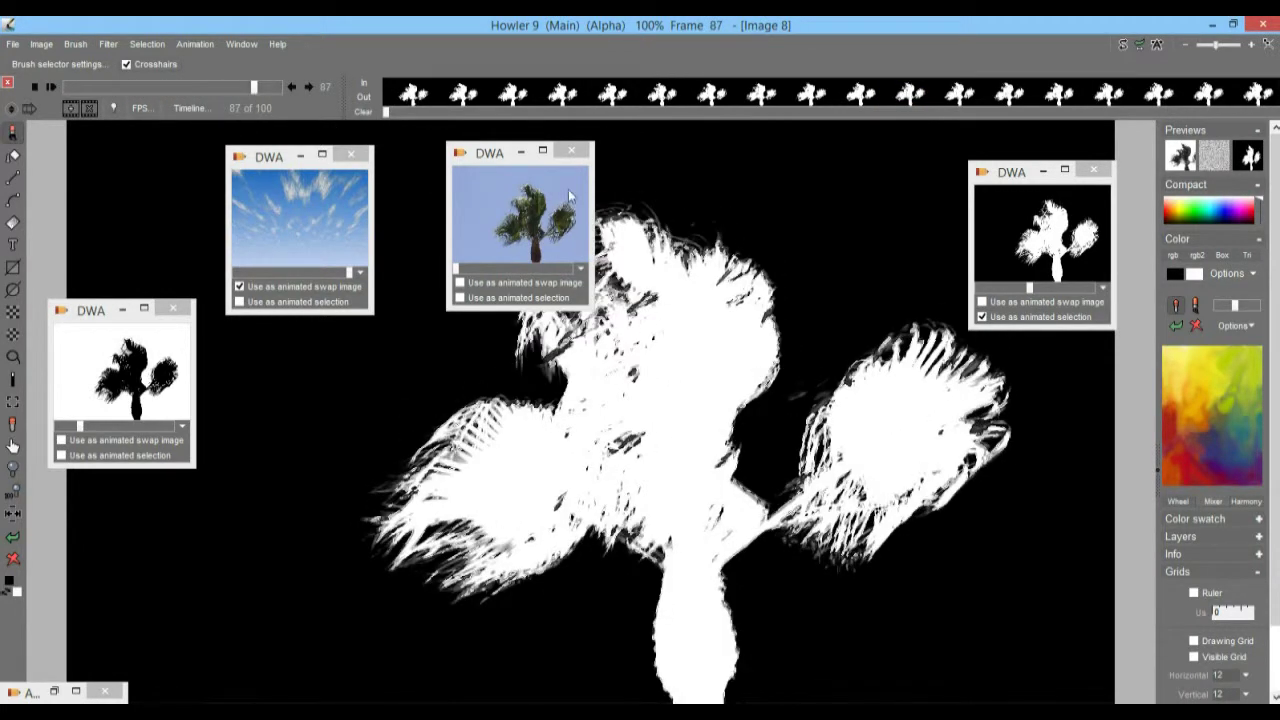
{"action": "double_click", "coordinate": [520, 204]}
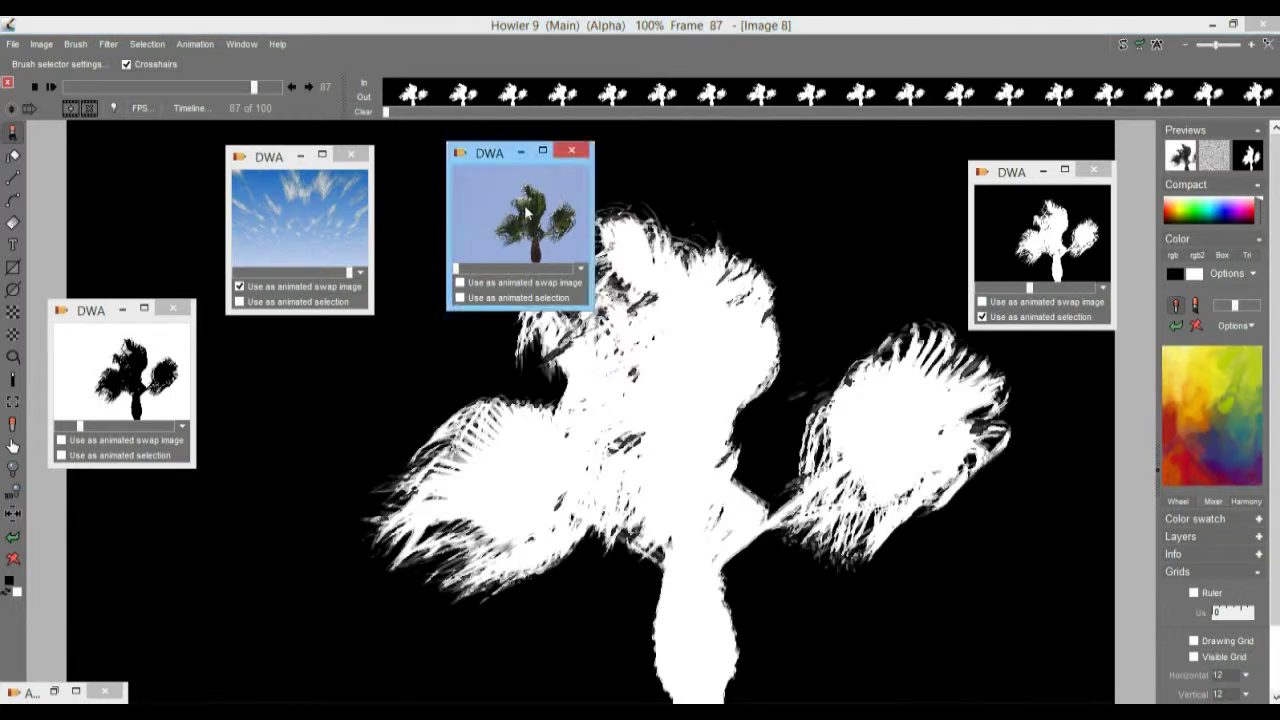
{"action": "left_click", "coordinate": [680, 420]}
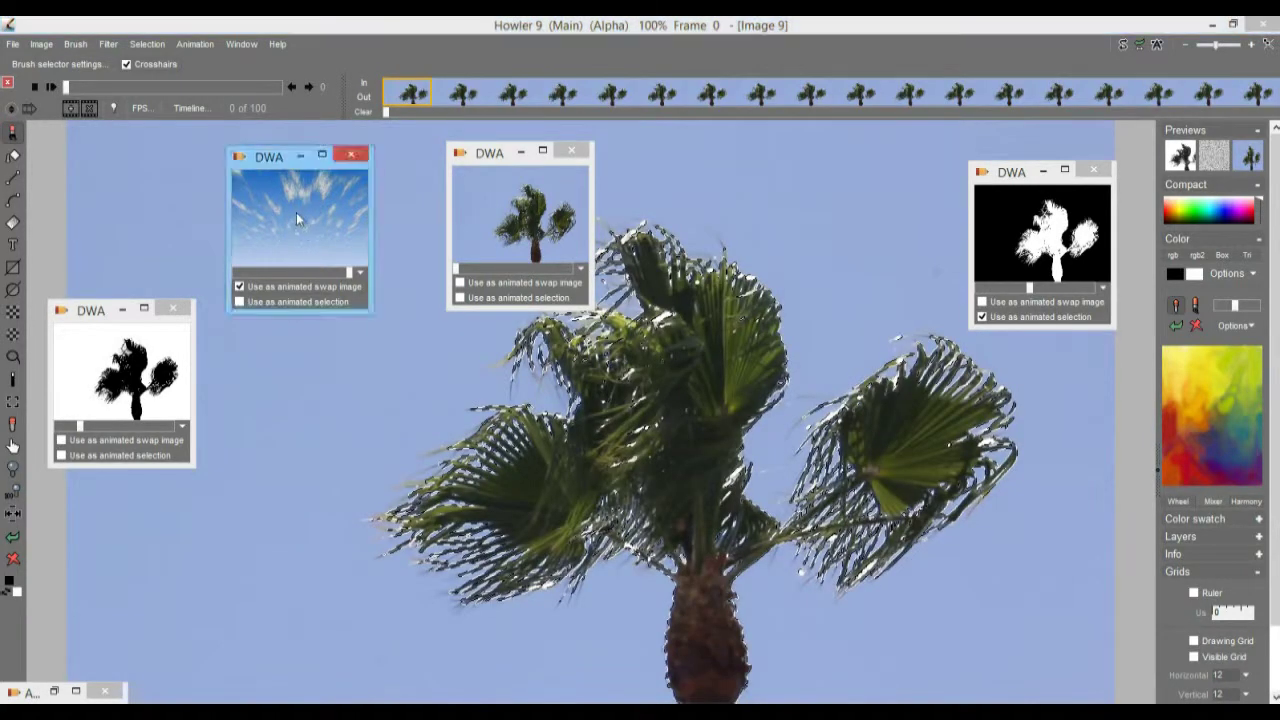
Restore the stored sky animation under the animated selection, and return to the palm animation.
{"action": "double_click", "coordinate": [296, 216]}
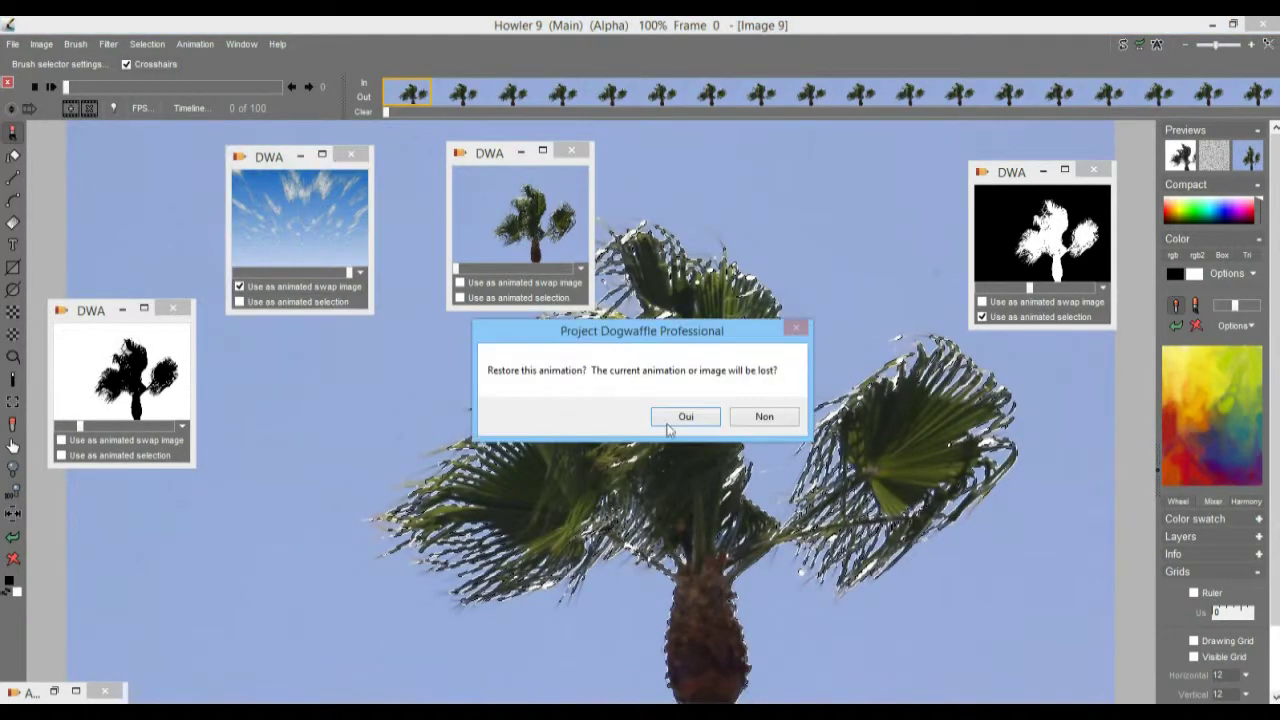
{"action": "left_click", "coordinate": [686, 417]}
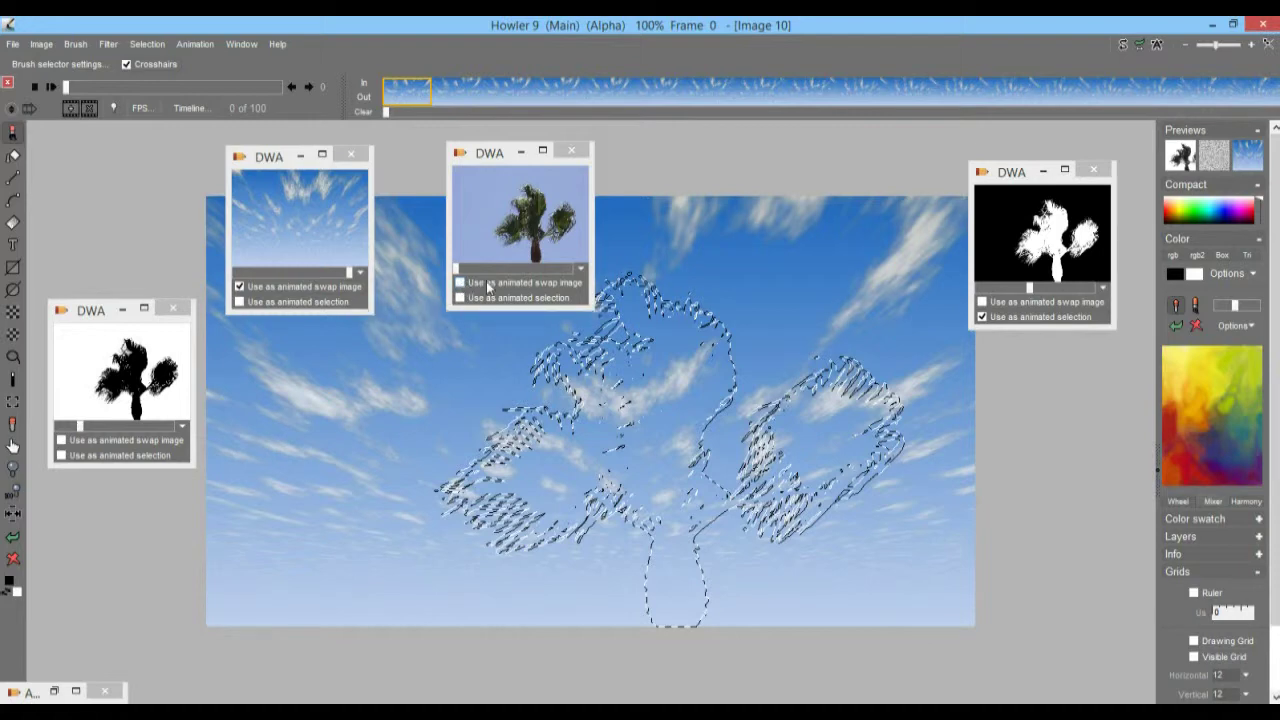
{"action": "key", "text": "ctrl+n"}
{"action": "left_click", "coordinate": [714, 422]}
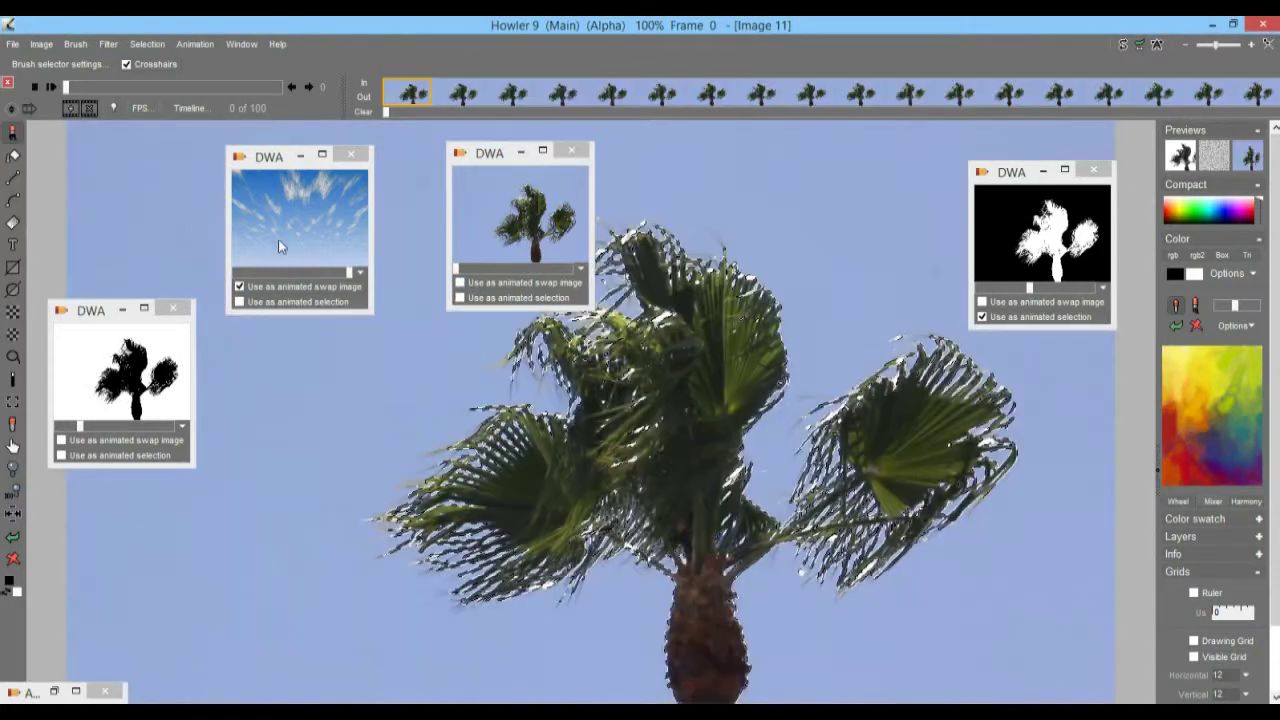
{"action": "left_click", "coordinate": [278, 237]}
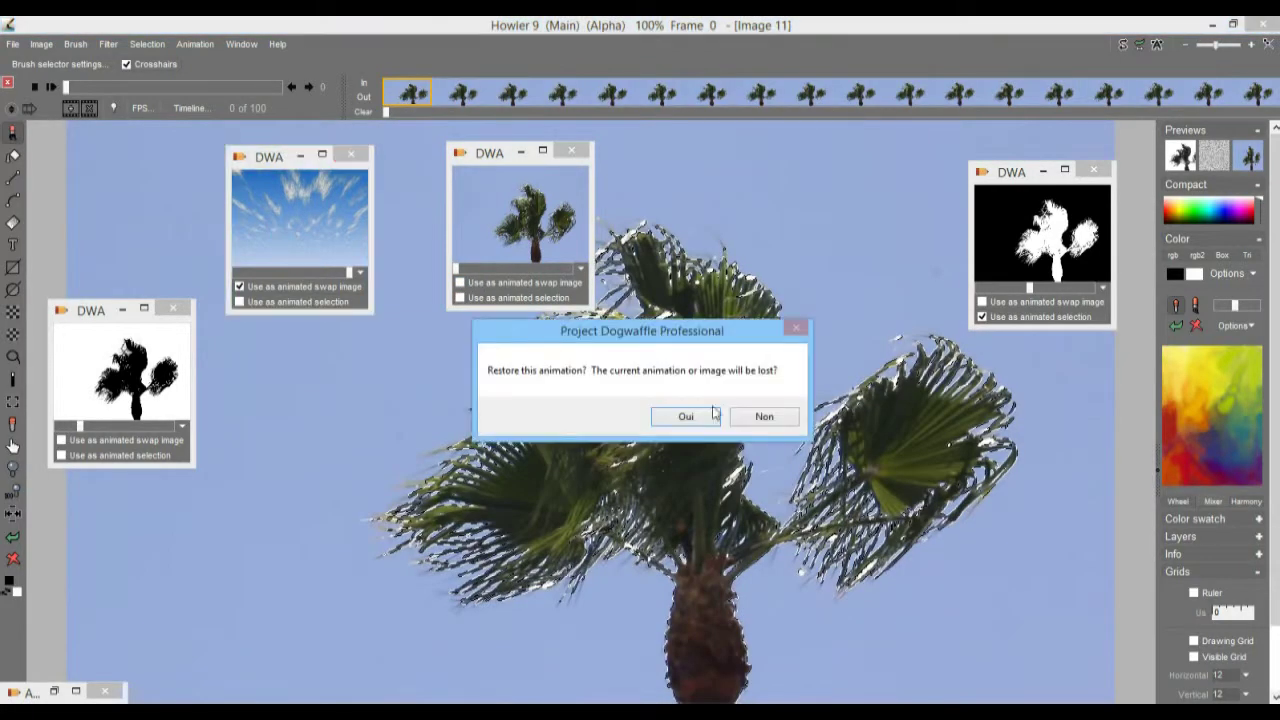
{"action": "left_click", "coordinate": [764, 416]}
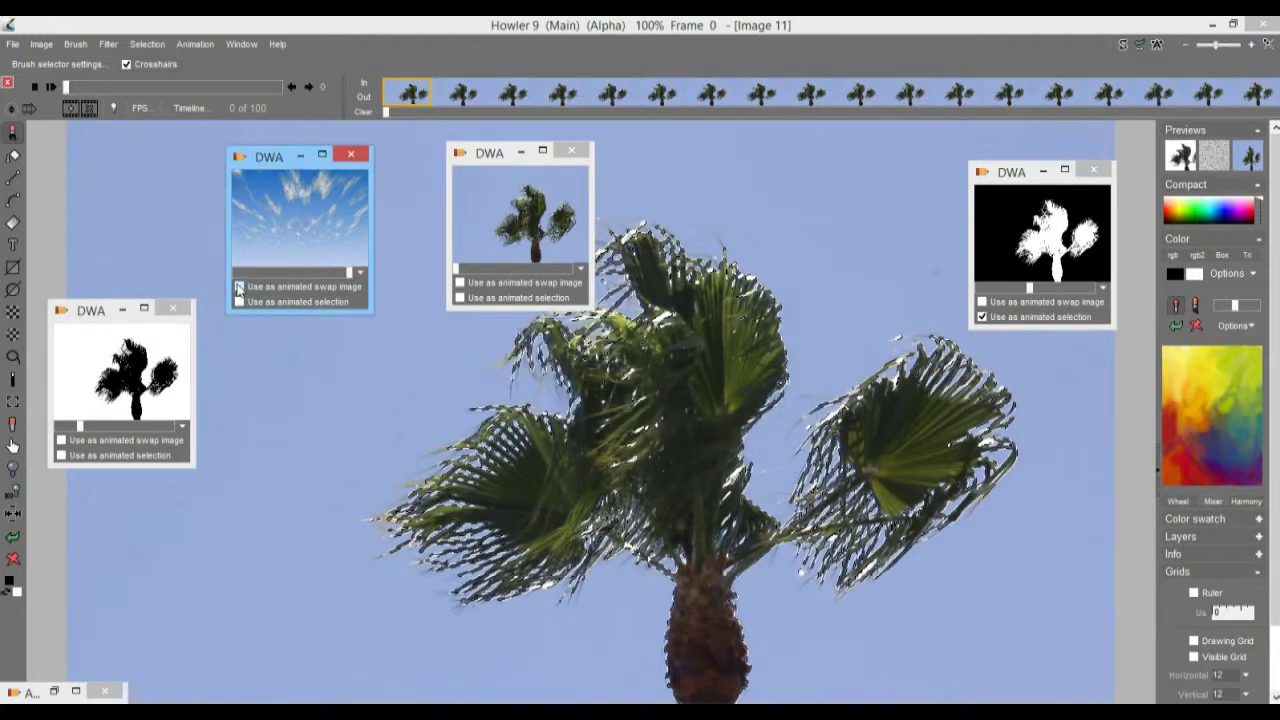
Align the inverted matte window with the other thumbnails and inspect the selection outline around the palm at frame 71.
{"action": "left_click_drag", "start_coordinate": [1014, 176], "coordinate": [992, 160]}
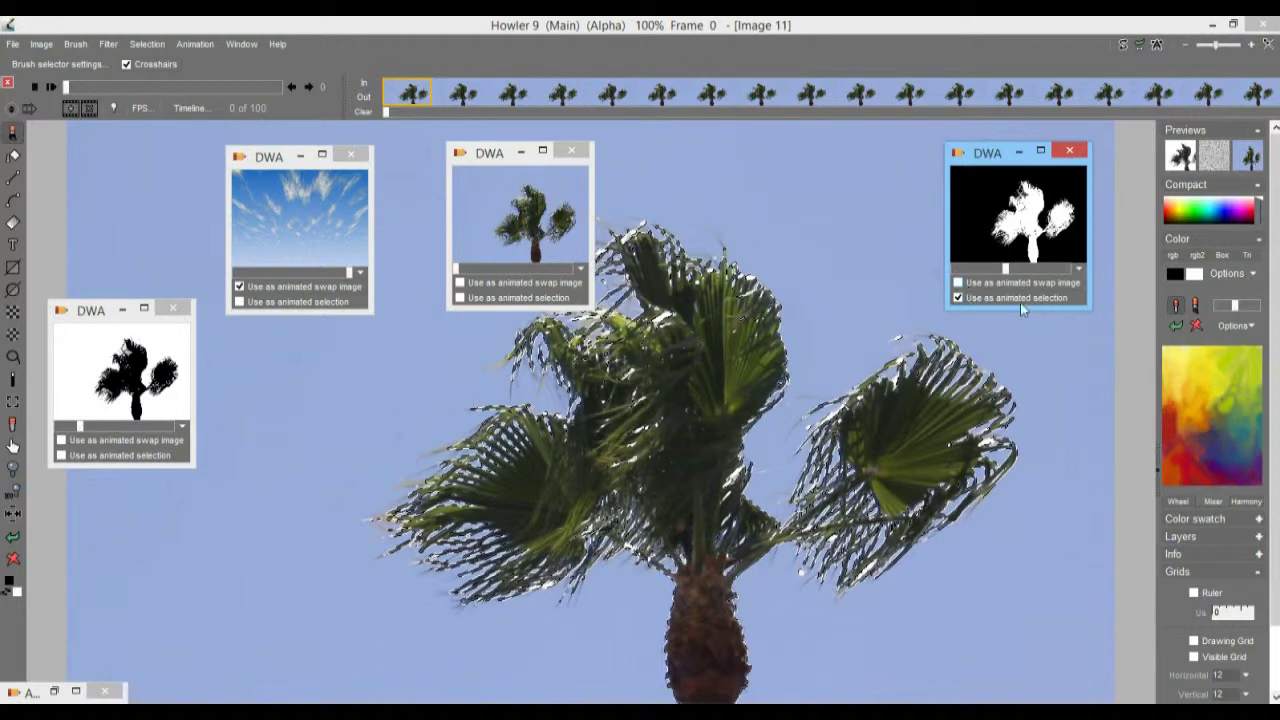
{"action": "left_click_drag", "start_coordinate": [66, 87], "coordinate": [219, 88]}
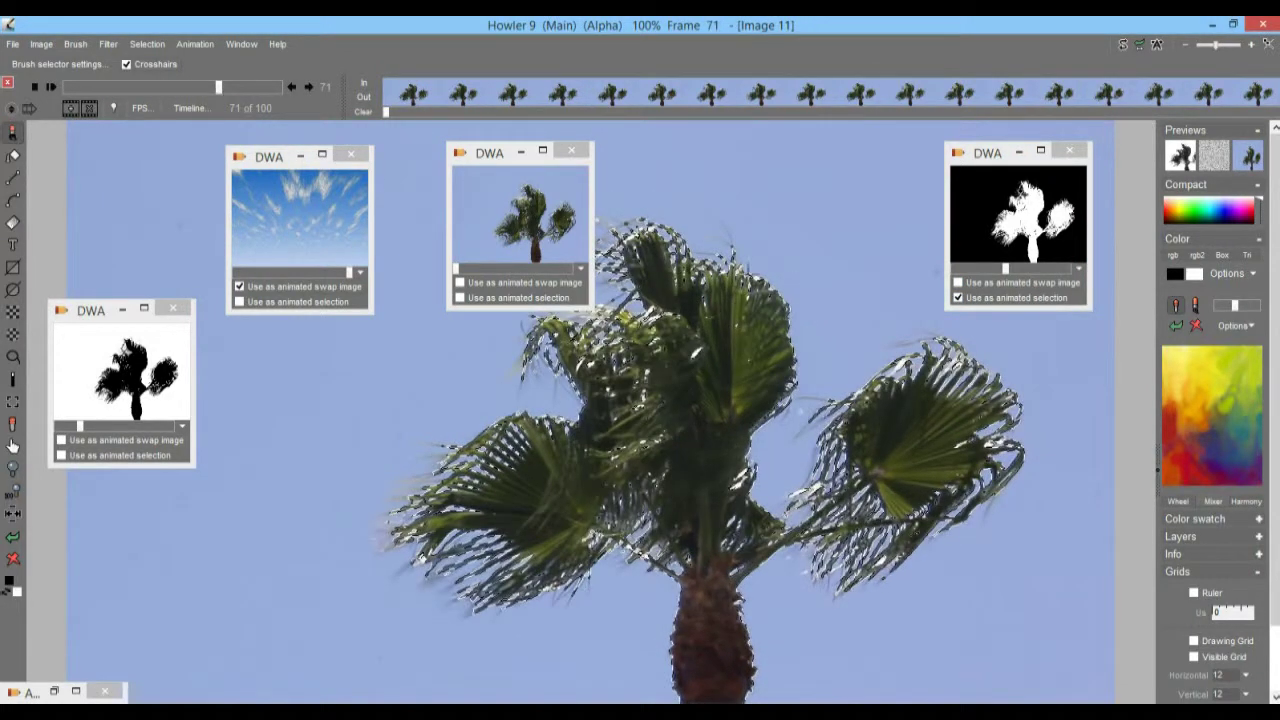
{"action": "scroll", "coordinate": [632, 483], "scroll_direction": "up", "scroll_amount": 3}
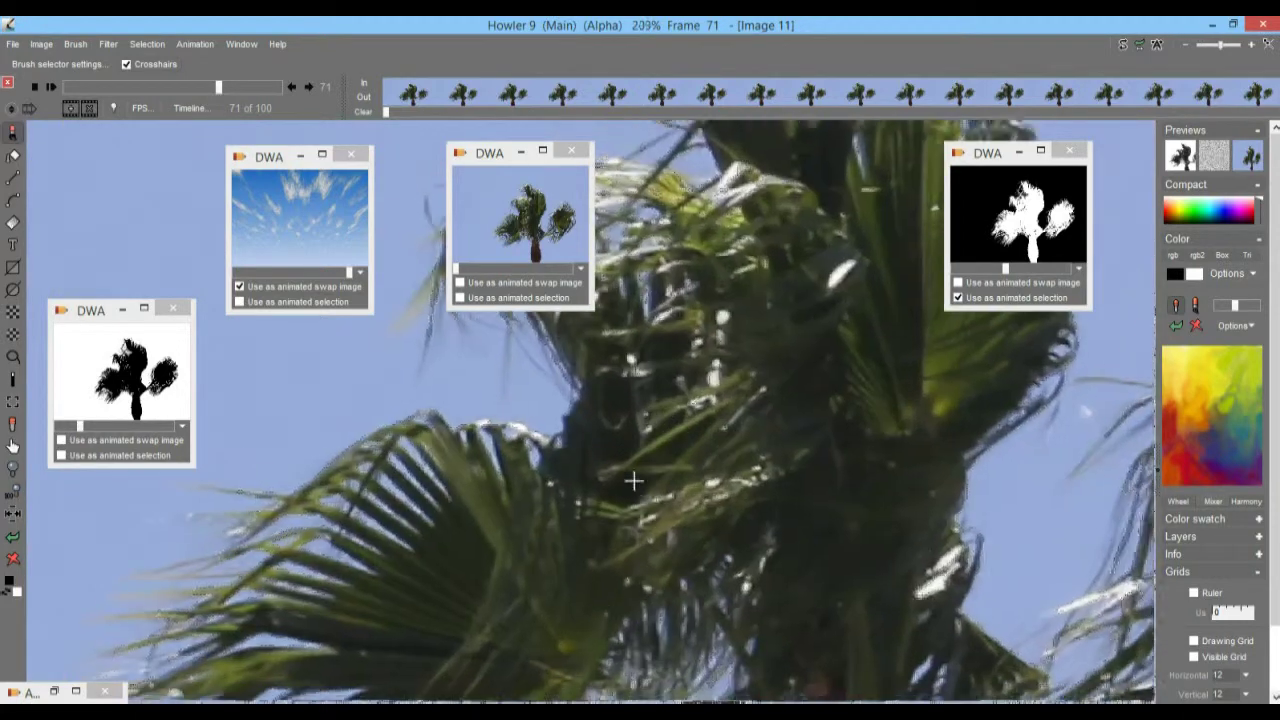
{"action": "scroll", "coordinate": [423, 491], "scroll_direction": "down", "scroll_amount": 5}
{"action": "scroll", "coordinate": [438, 487], "scroll_direction": "up", "scroll_amount": 1}
{"action": "scroll", "coordinate": [420, 489], "scroll_direction": "down", "scroll_amount": 3}
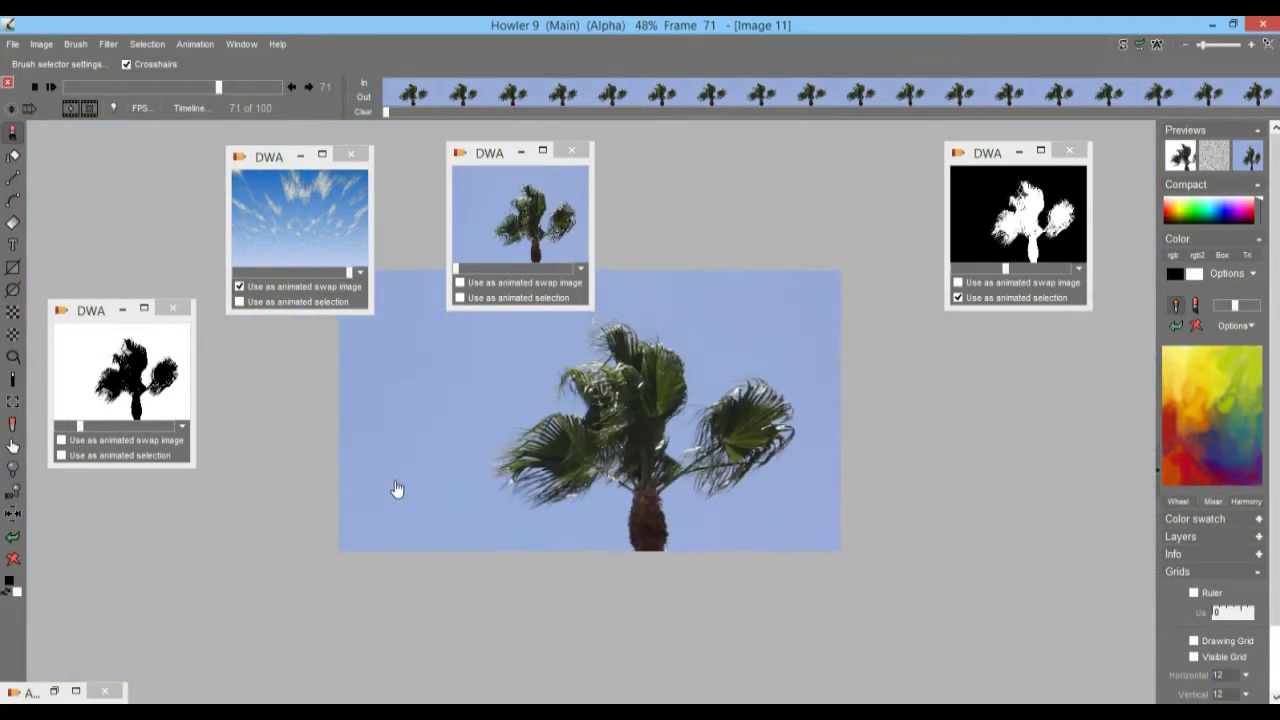
{"action": "scroll", "coordinate": [393, 491], "scroll_direction": "up", "scroll_amount": 1}
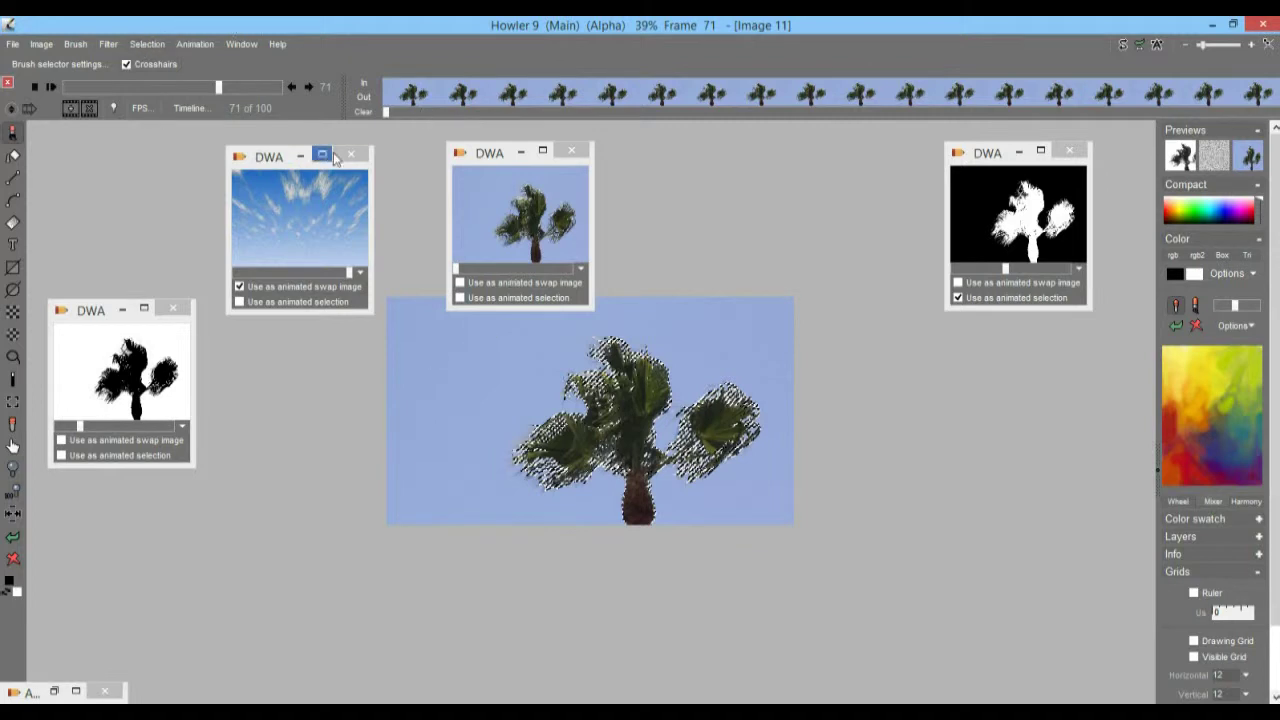
Turn on the alpha overlay and hide the marching ants.
{"action": "left_click", "coordinate": [148, 46]}
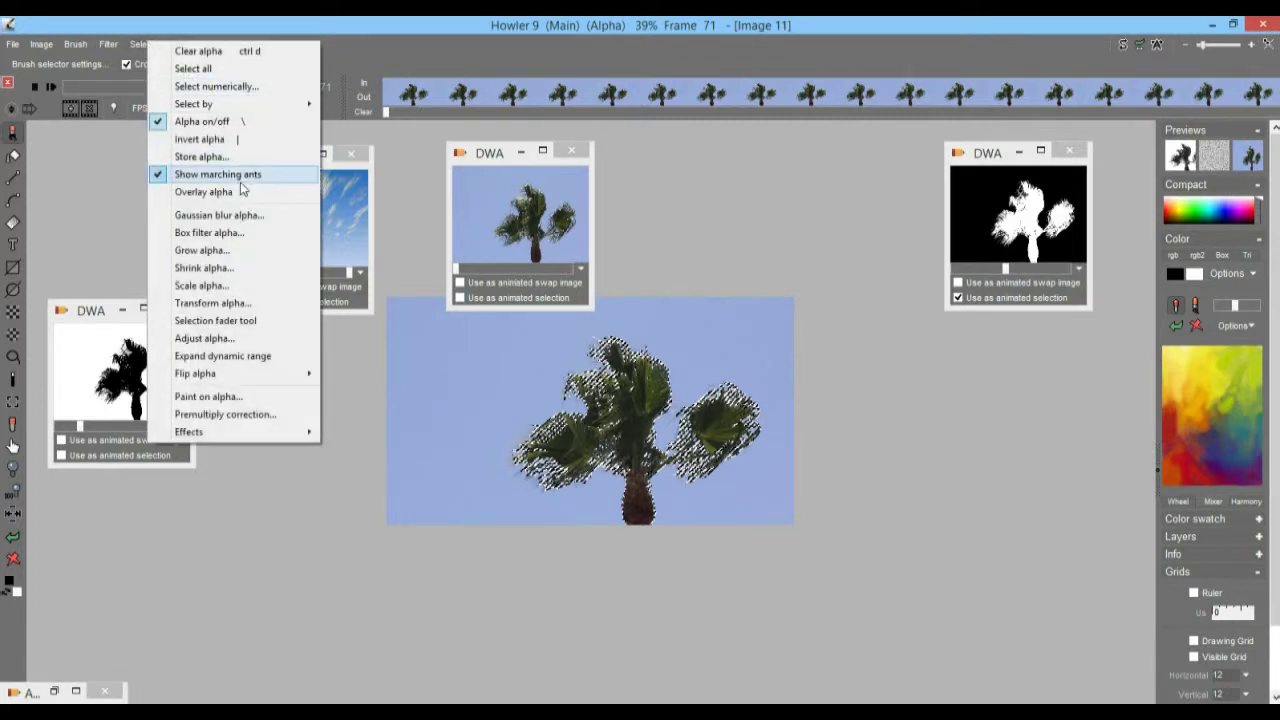
{"action": "left_click", "coordinate": [220, 192]}
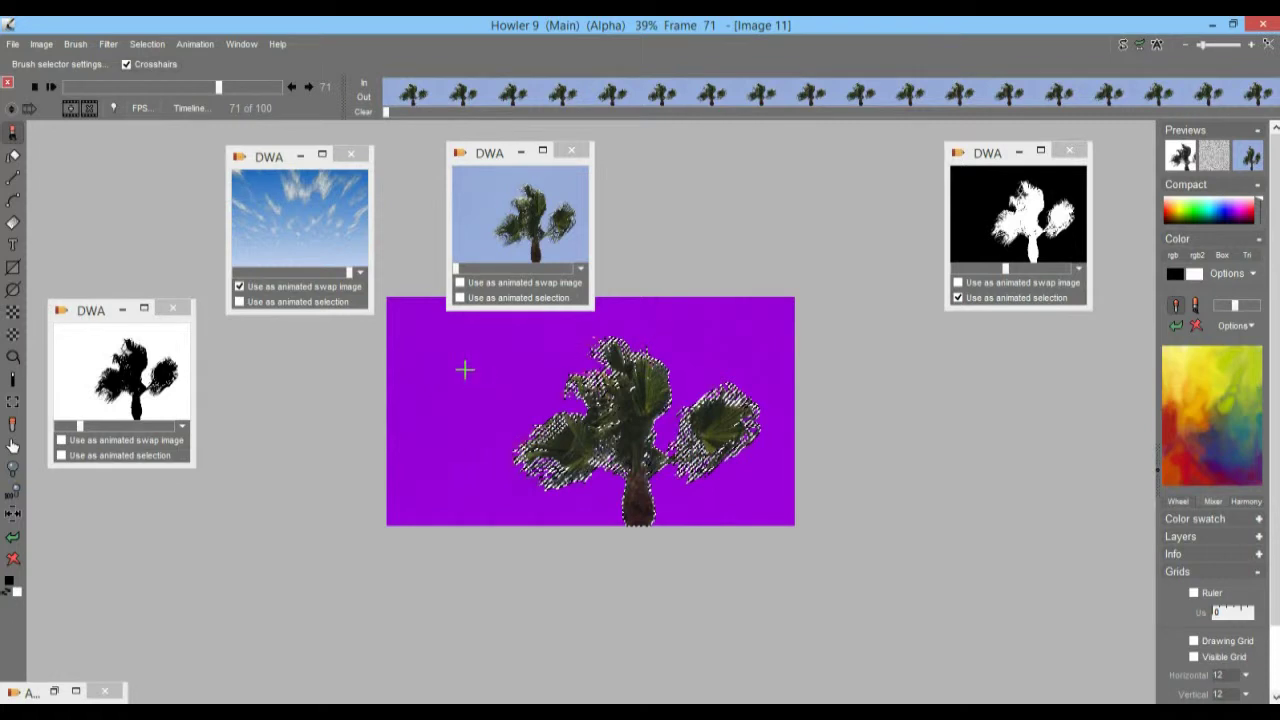
{"action": "left_click", "coordinate": [148, 46]}
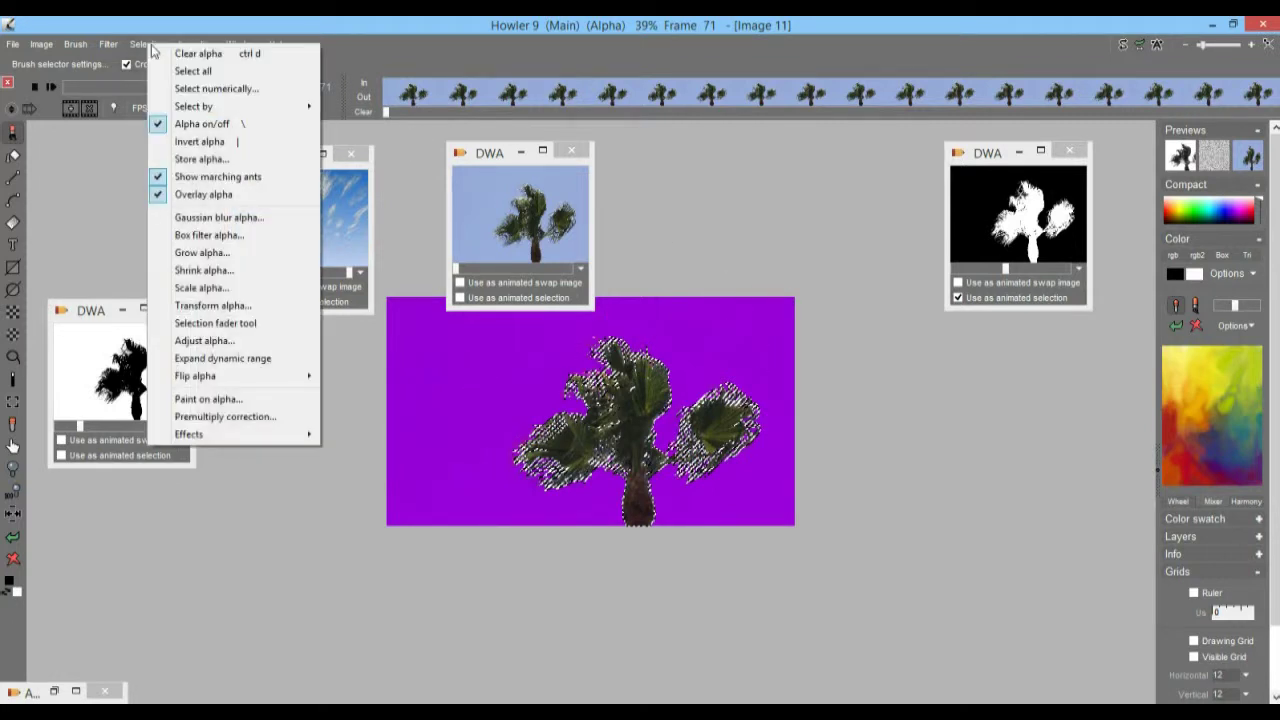
{"action": "left_click", "coordinate": [209, 178]}
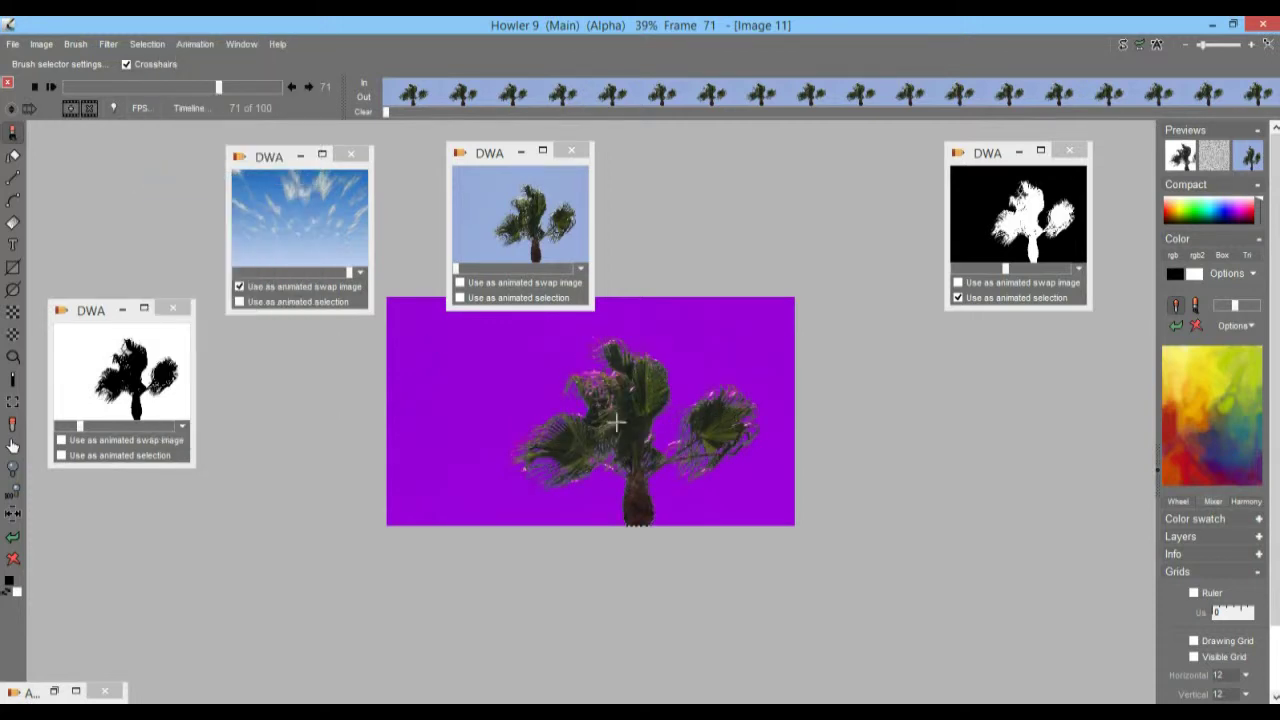
Scrub the main animation to frame 54 and preview the stored matte and palm animations in their thumbnail windows.
{"action": "left_click_drag", "start_coordinate": [218, 87], "coordinate": [182, 87]}
{"action": "left_click_drag", "start_coordinate": [1043, 272], "coordinate": [956, 272]}
{"action": "left_click_drag", "start_coordinate": [460, 269], "coordinate": [549, 270]}
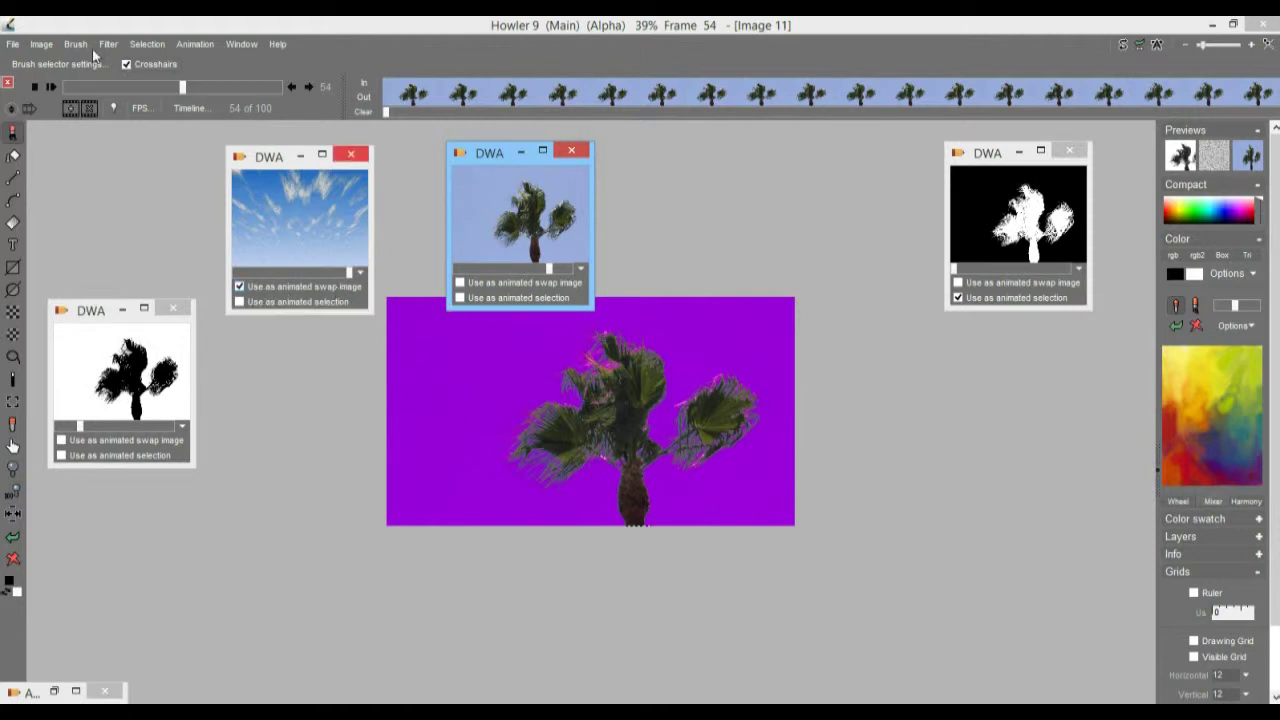
Turn off the alpha overlay to show the palm on its original sky.
{"action": "left_click", "coordinate": [147, 44]}
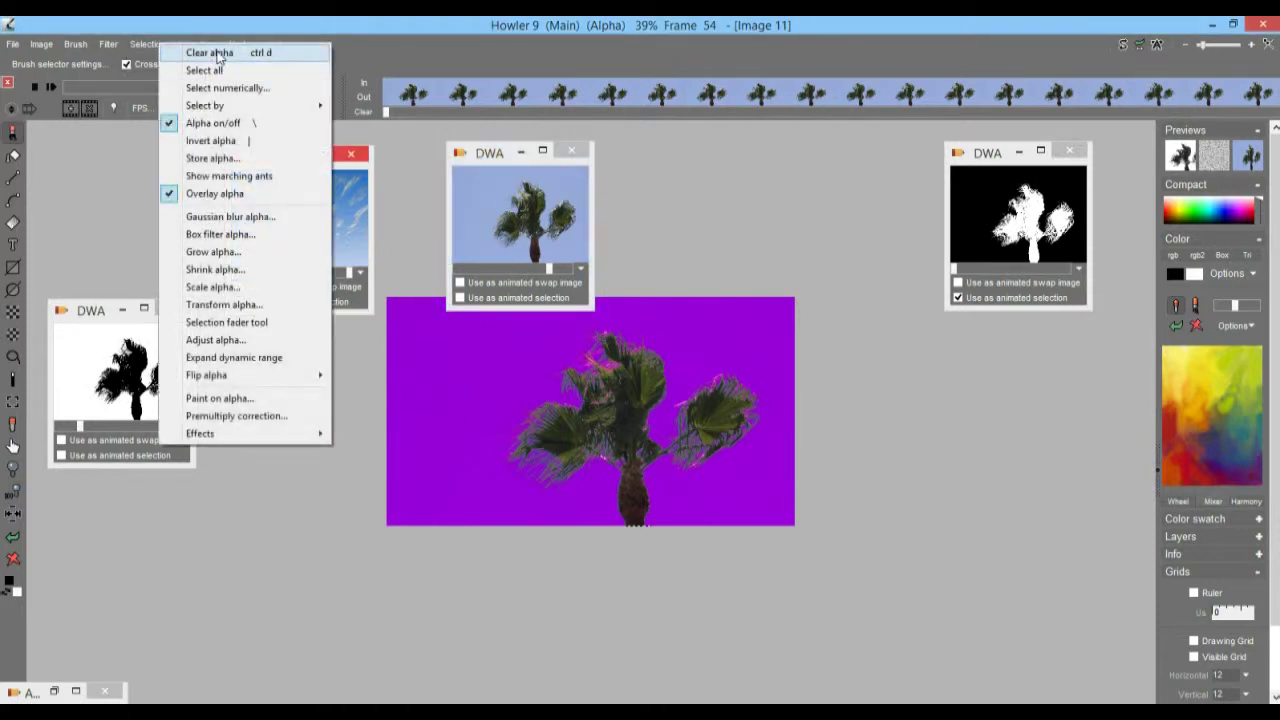
{"action": "left_click", "coordinate": [224, 194]}
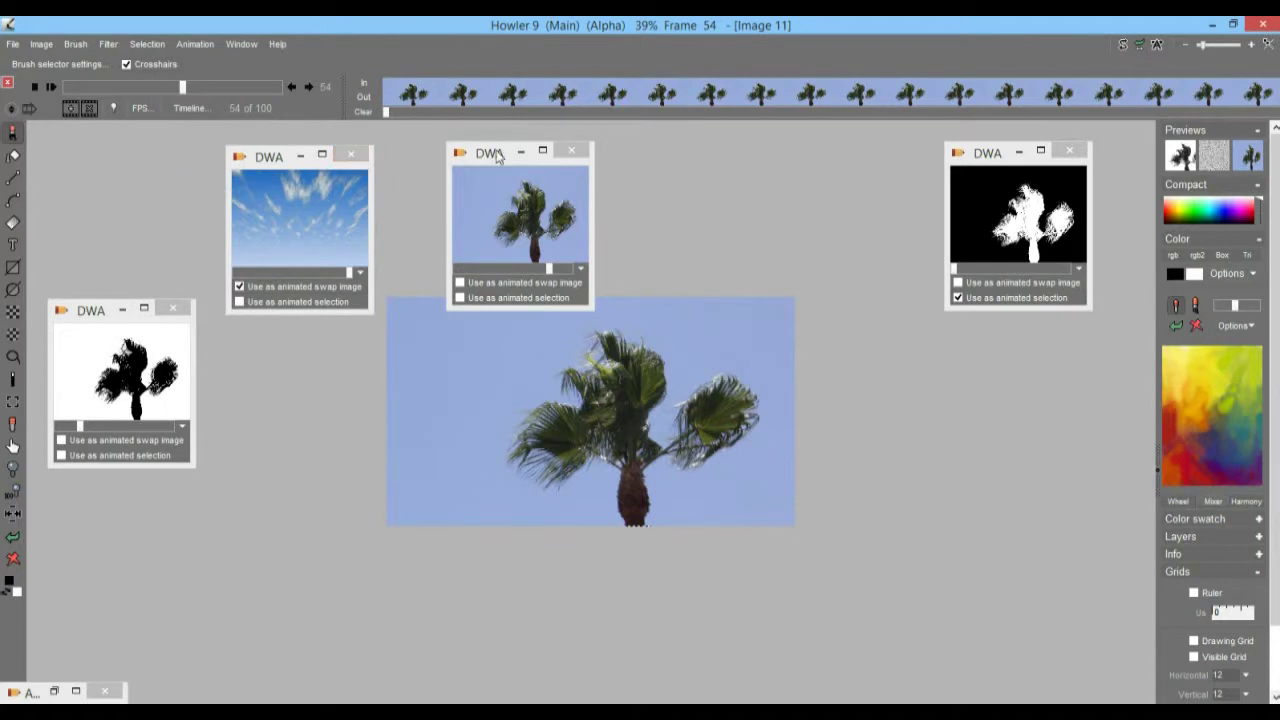
{"action": "scroll", "coordinate": [506, 517], "scroll_direction": "up", "scroll_amount": 3}
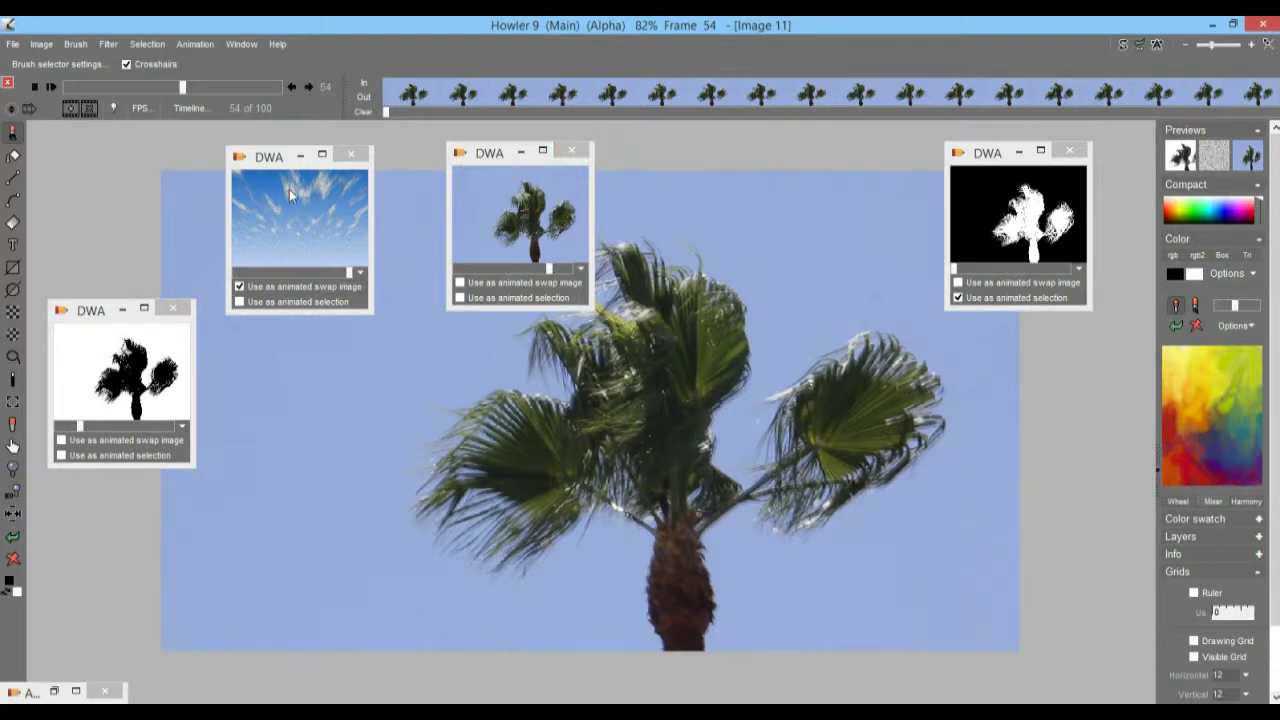
Scrub the main animation to frame 35 and preview other frames of the stored sky and palm animations.
{"action": "left_click_drag", "start_coordinate": [167, 87], "coordinate": [121, 87]}
{"action": "left_click_drag", "start_coordinate": [349, 272], "coordinate": [297, 272]}
{"action": "left_click", "coordinate": [544, 270]}
{"action": "mouse_move", "coordinate": [544, 272]}
{"action": "left_mouse_down"}
{"action": "mouse_move", "coordinate": [480, 274]}
{"action": "mouse_move", "coordinate": [544, 283]}
{"action": "left_mouse_up"}
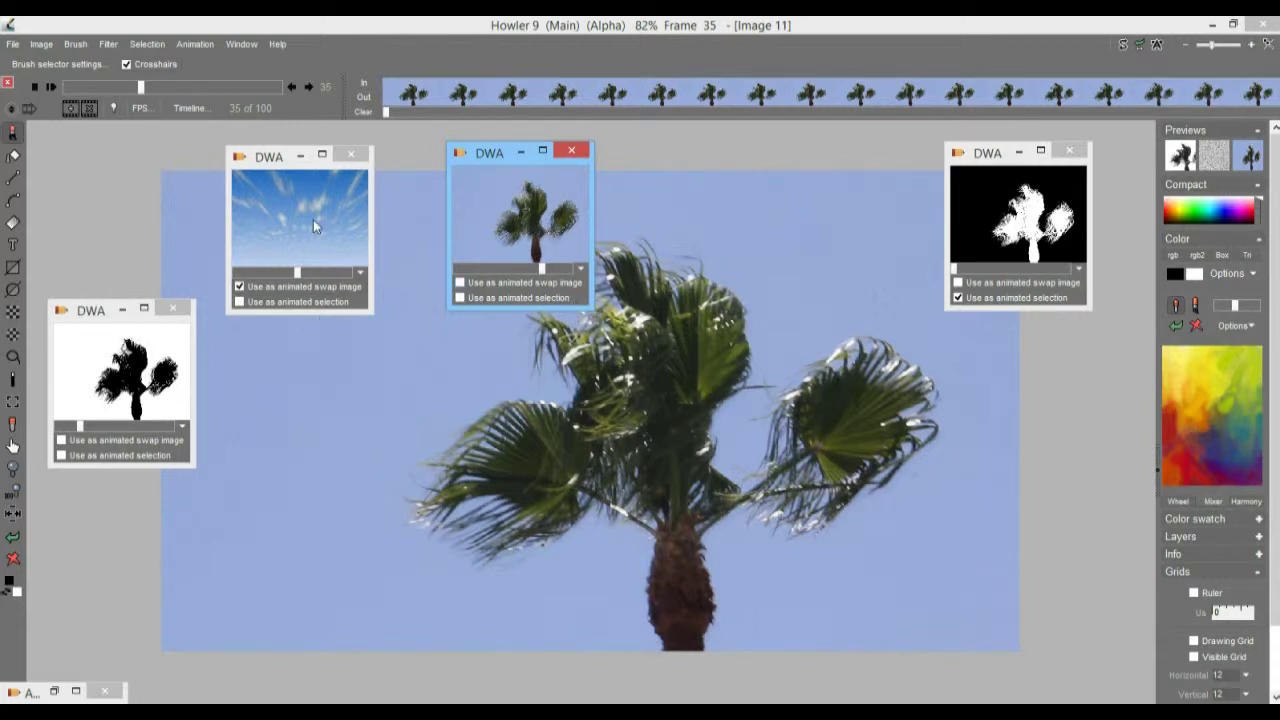
Try the Color Key composite with the swap image on frame 35, with Show matte turned off.
{"action": "left_click", "coordinate": [108, 44]}
{"action": "mouse_move", "coordinate": [230, 365]}
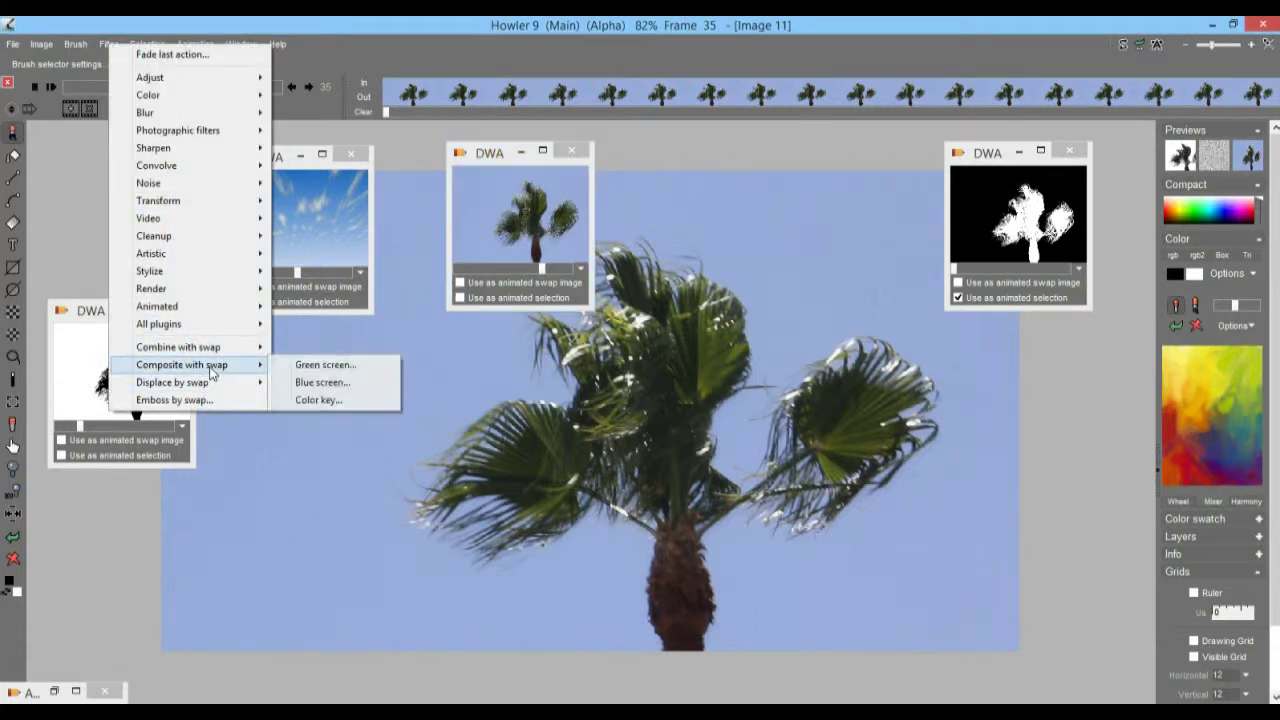
{"action": "left_click", "coordinate": [316, 400]}
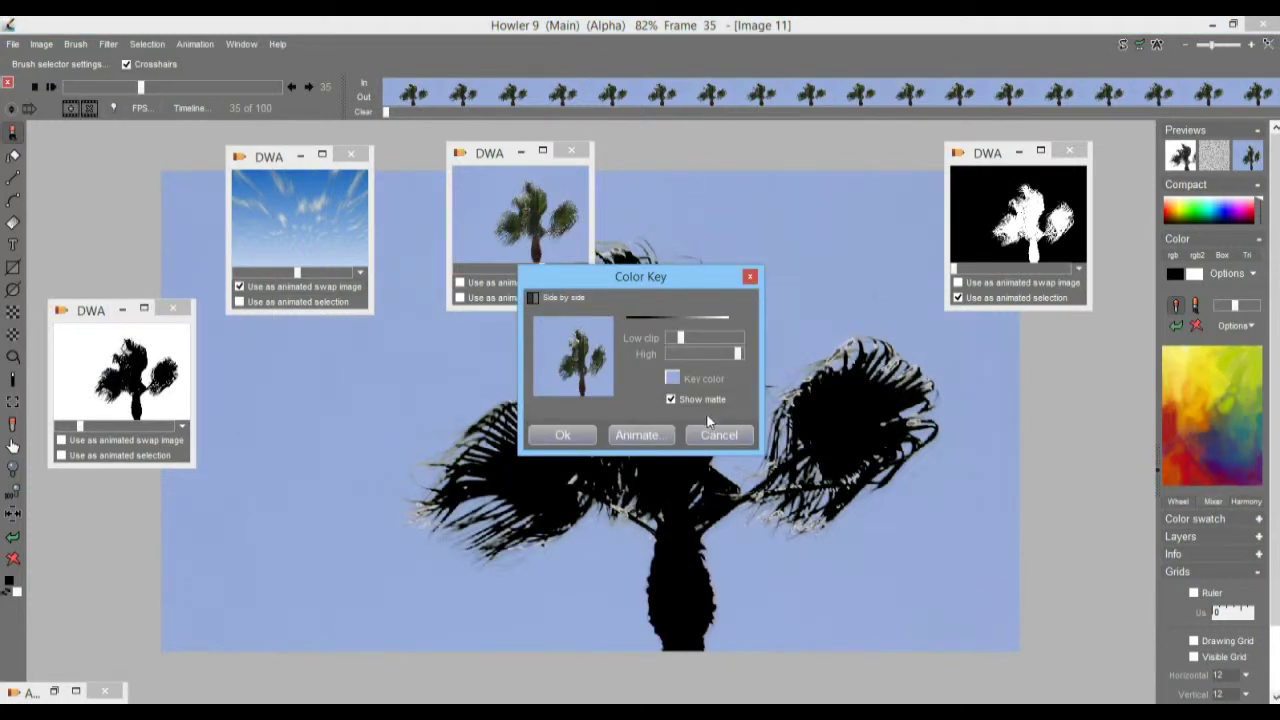
{"action": "left_click", "coordinate": [671, 399]}
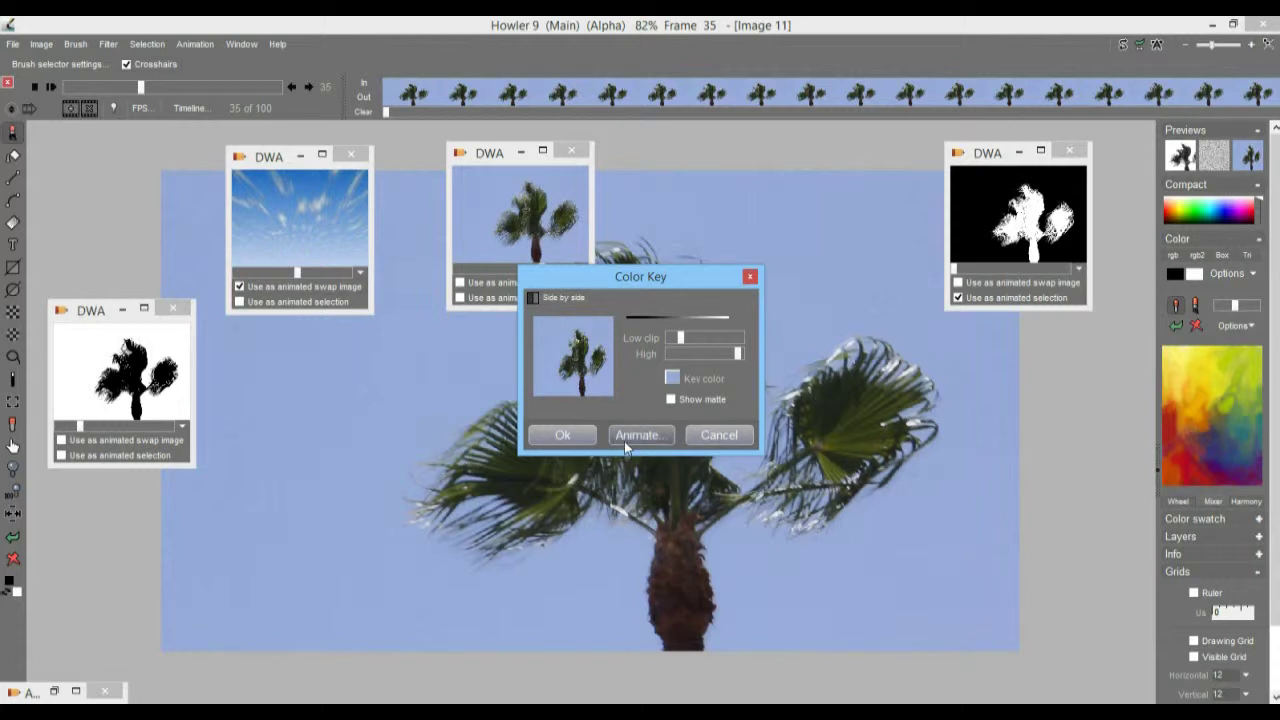
{"action": "left_click", "coordinate": [741, 428]}
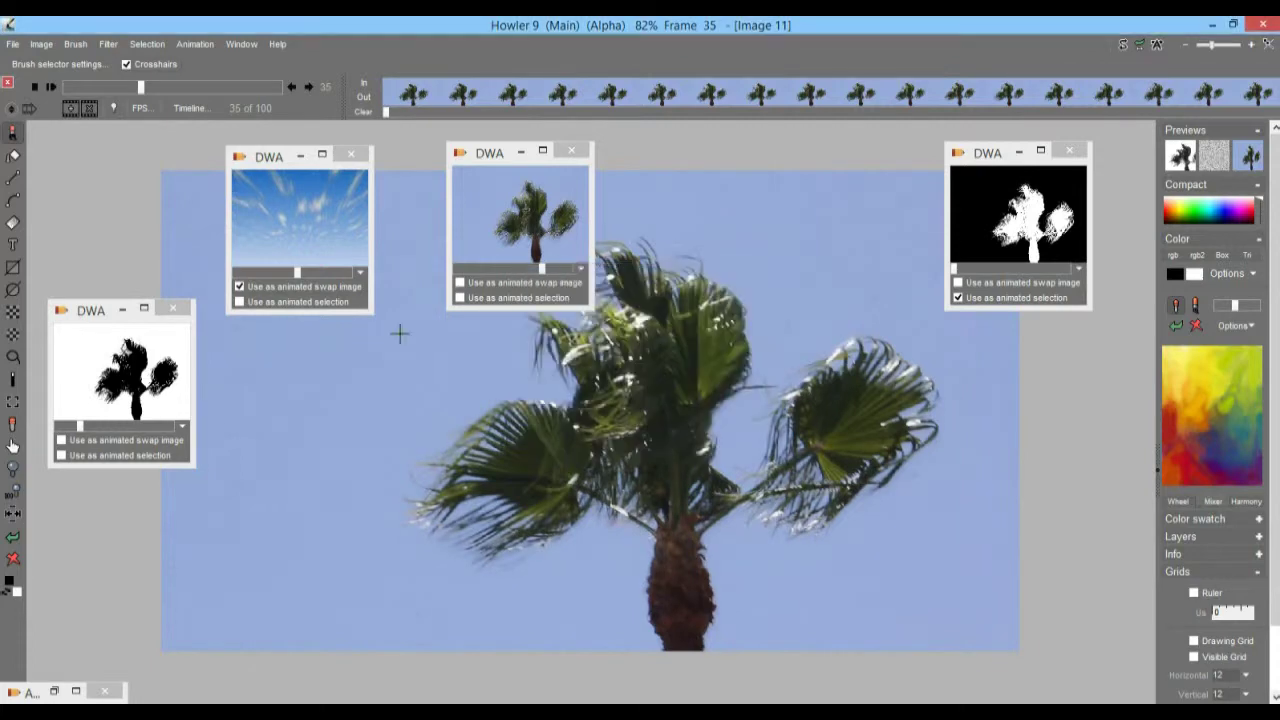
Set the sky thumbnail near its start, return the main animation to frame 0, and check the swap image.
{"action": "left_click", "coordinate": [97, 91]}
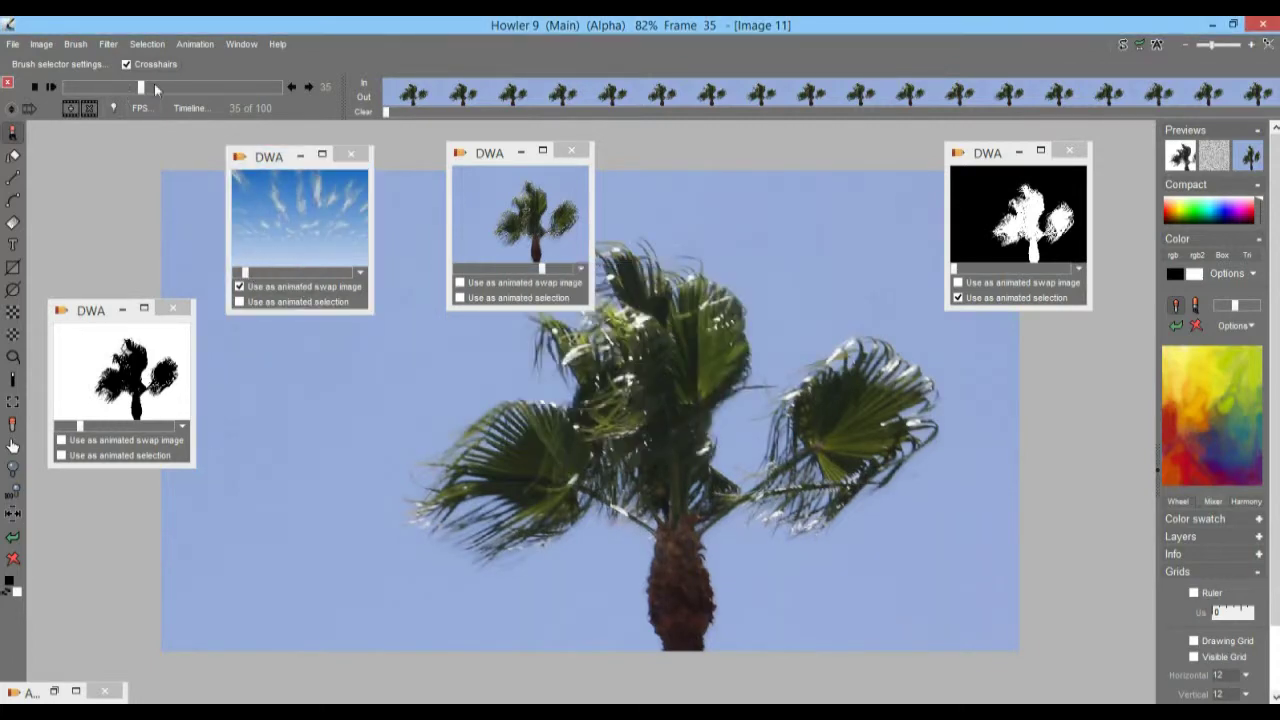
{"action": "left_click", "coordinate": [51, 88]}
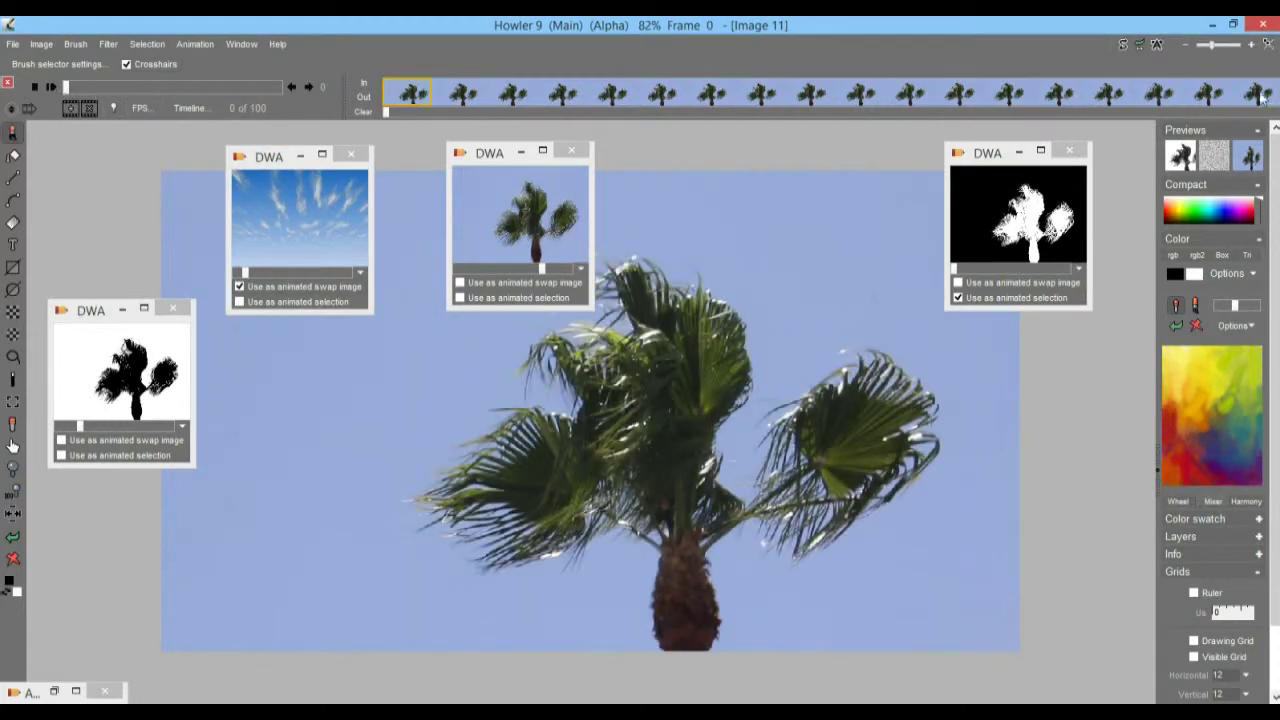
{"action": "left_click", "coordinate": [1250, 156]}
{"action": "left_click", "coordinate": [1250, 156]}
Try the Color Key composite on frame 0 with a lower high clip and key colors sampled from the blue sky.
{"action": "left_click", "coordinate": [108, 44]}
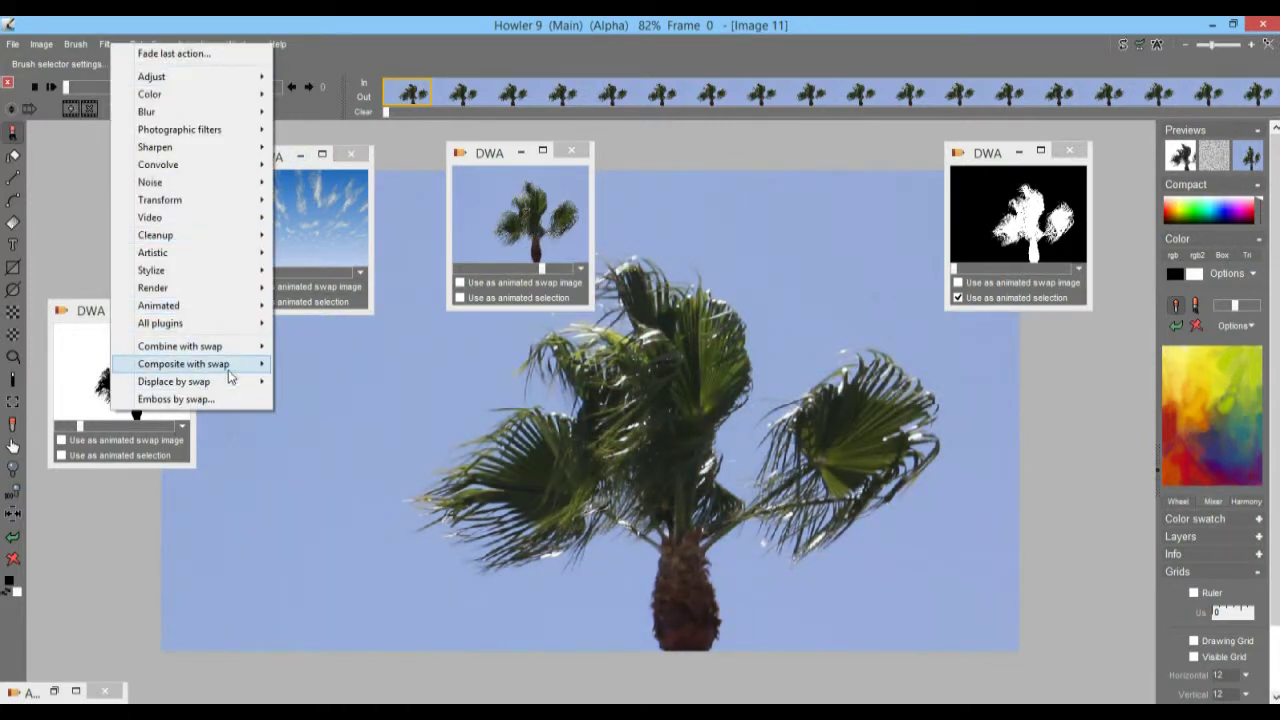
{"action": "mouse_move", "coordinate": [212, 371]}
{"action": "left_click", "coordinate": [318, 399]}
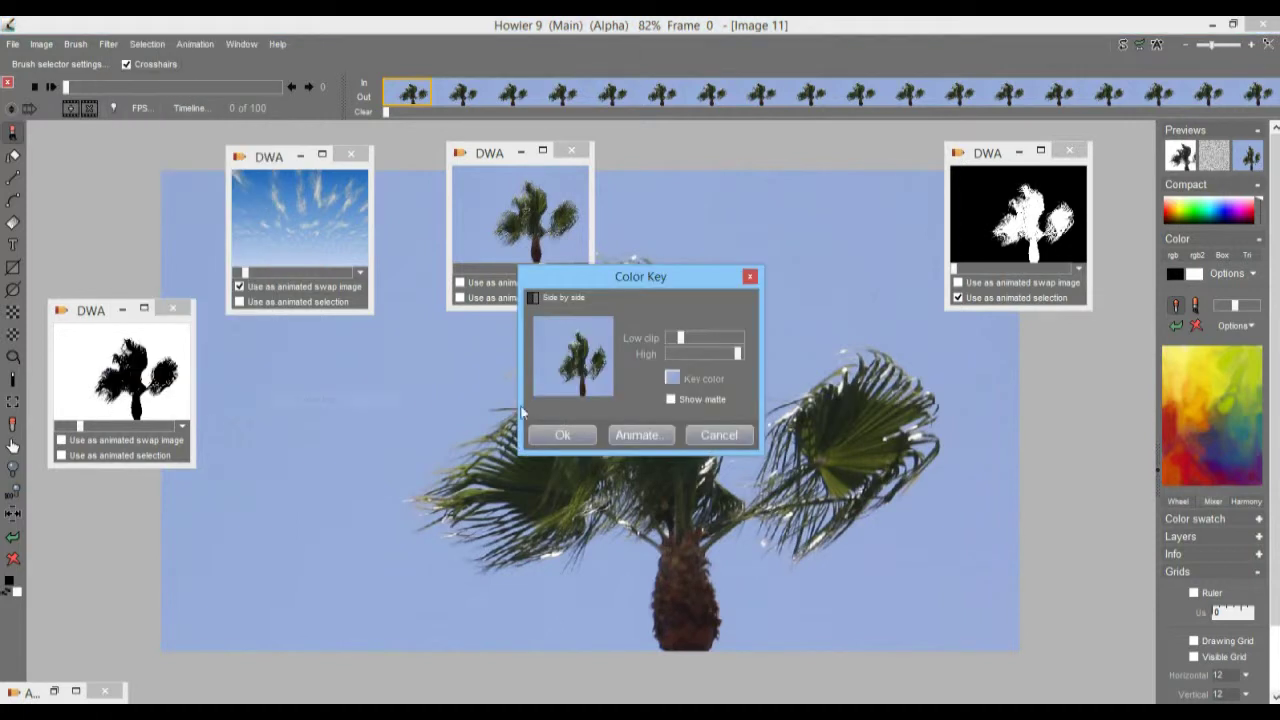
{"action": "left_click_drag", "start_coordinate": [711, 355], "coordinate": [726, 356]}
{"action": "left_click", "coordinate": [556, 340]}
{"action": "left_click", "coordinate": [588, 343]}
{"action": "left_click", "coordinate": [580, 328]}
{"action": "left_click", "coordinate": [588, 342]}
{"action": "left_click", "coordinate": [578, 326]}
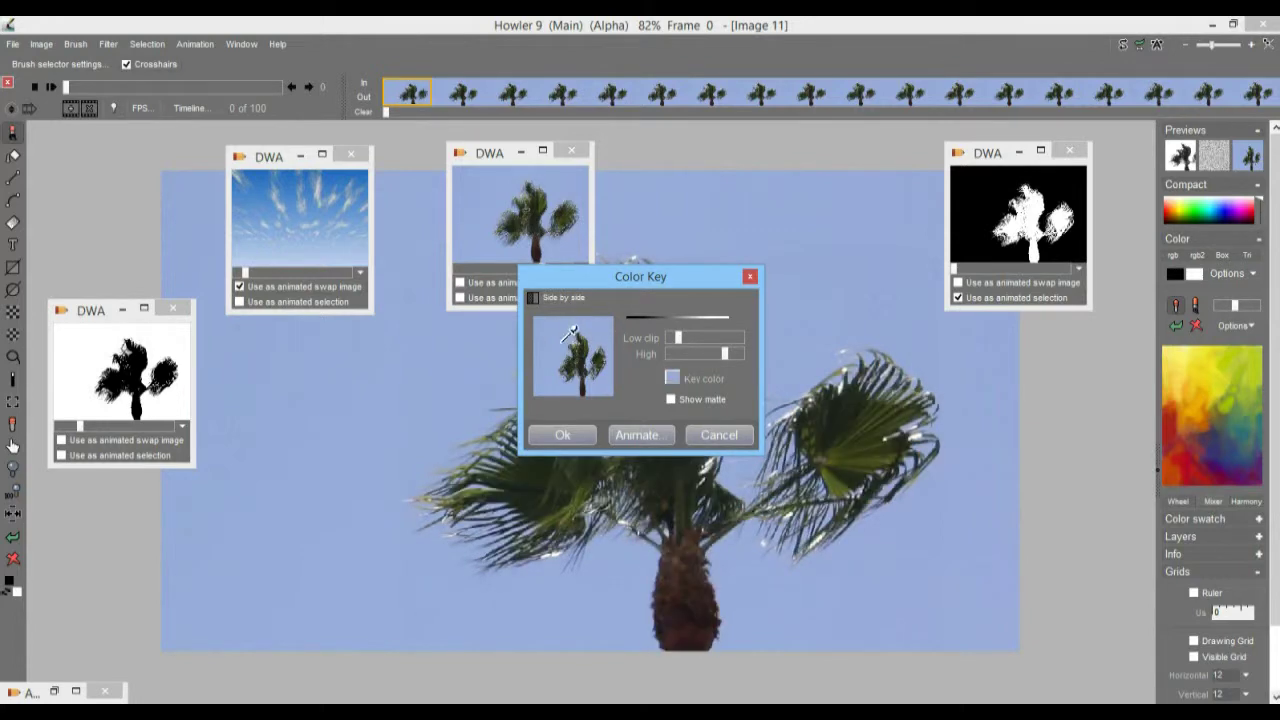
{"action": "left_click", "coordinate": [589, 339]}
{"action": "left_click", "coordinate": [745, 438]}
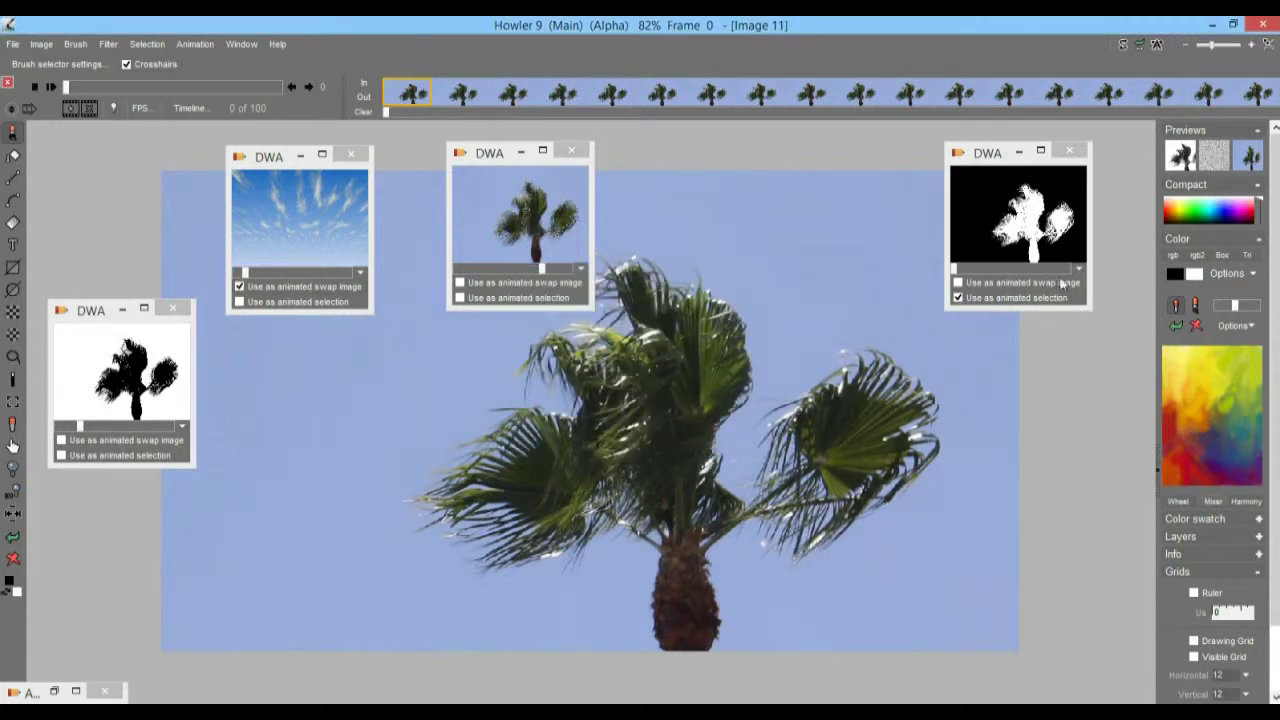
Stop using the inverted matte as animated selection, clear the alpha, and return to frame 0.
{"action": "left_click", "coordinate": [958, 298]}
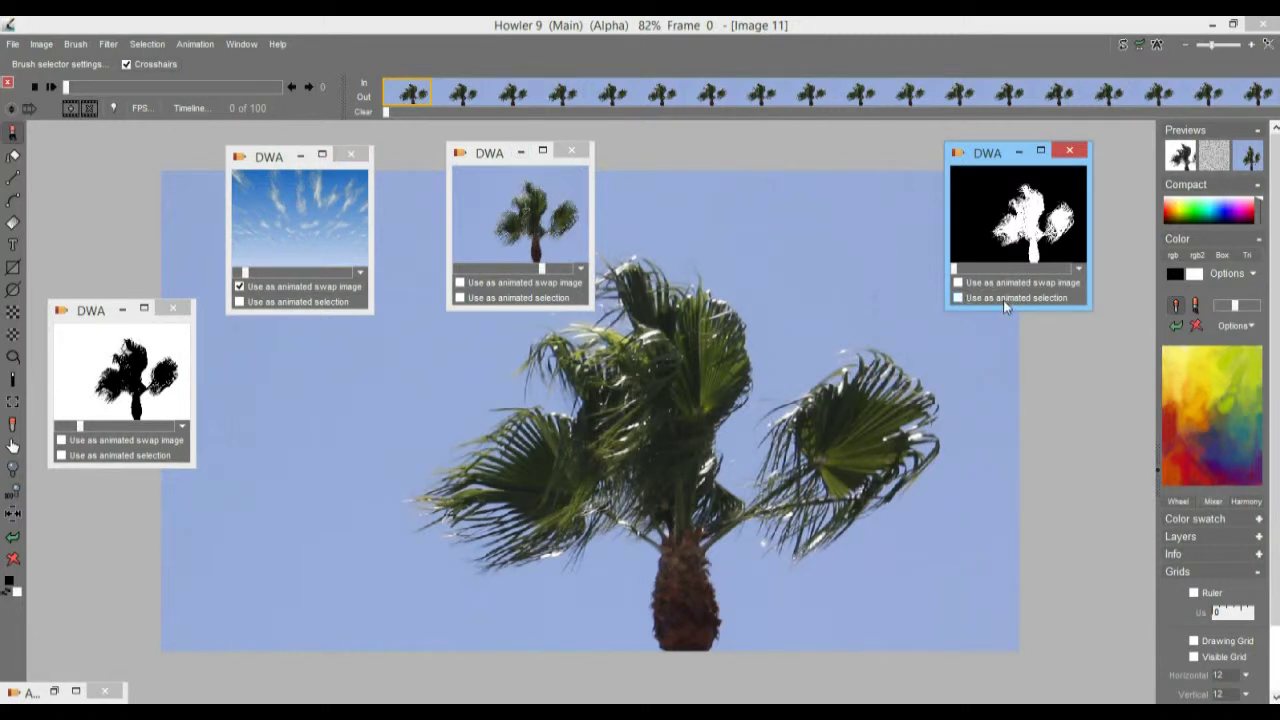
{"action": "left_click", "coordinate": [153, 43]}
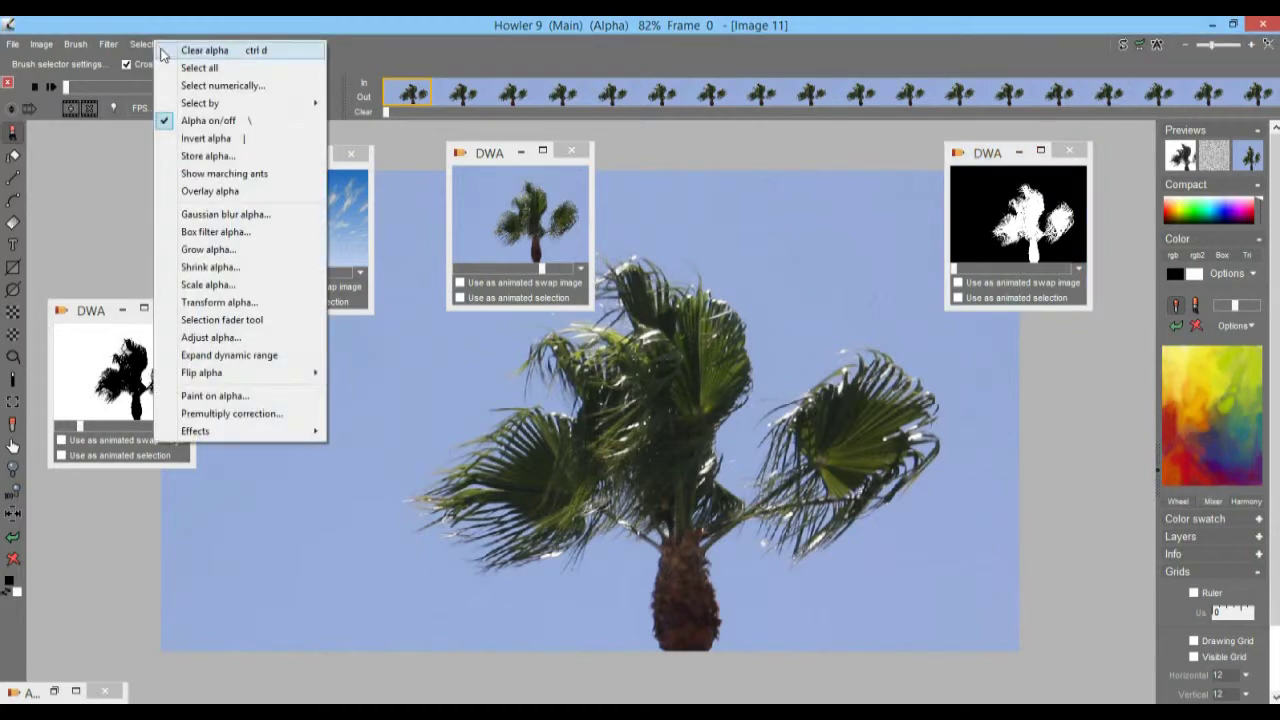
{"action": "left_click", "coordinate": [198, 48]}
{"action": "key", "text": "space"}
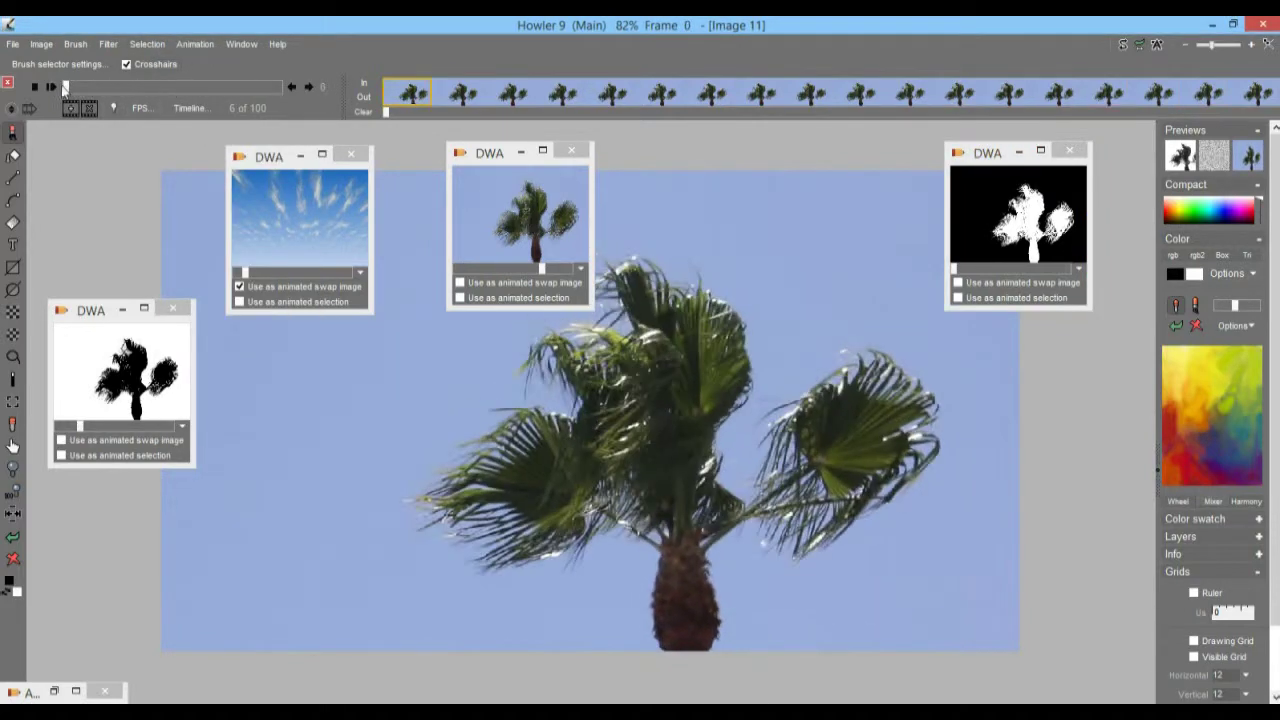
{"action": "left_click_drag", "start_coordinate": [114, 87], "coordinate": [62, 88]}
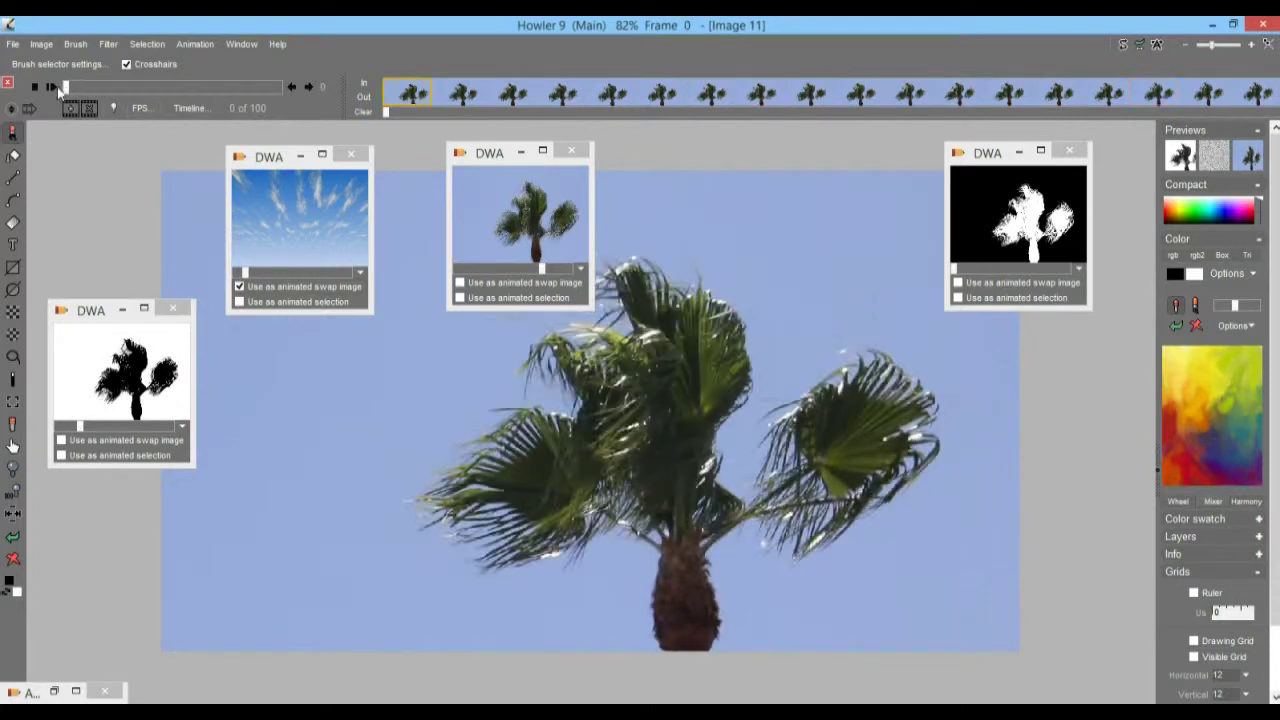
Composite the palm over the animated sky swap image with Color Key, checking the matte and applying the key to the whole animation.
{"action": "left_click", "coordinate": [106, 44]}
{"action": "mouse_move", "coordinate": [176, 305]}
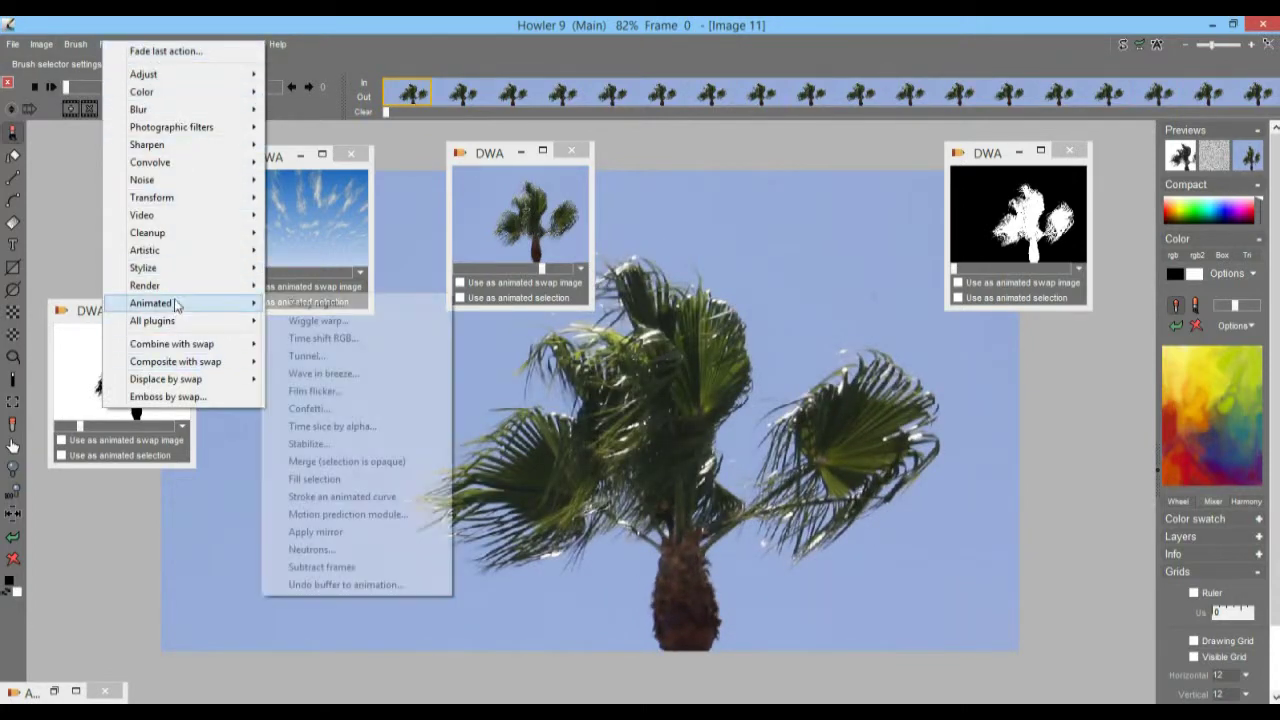
{"action": "mouse_move", "coordinate": [215, 365]}
{"action": "left_click", "coordinate": [296, 396]}
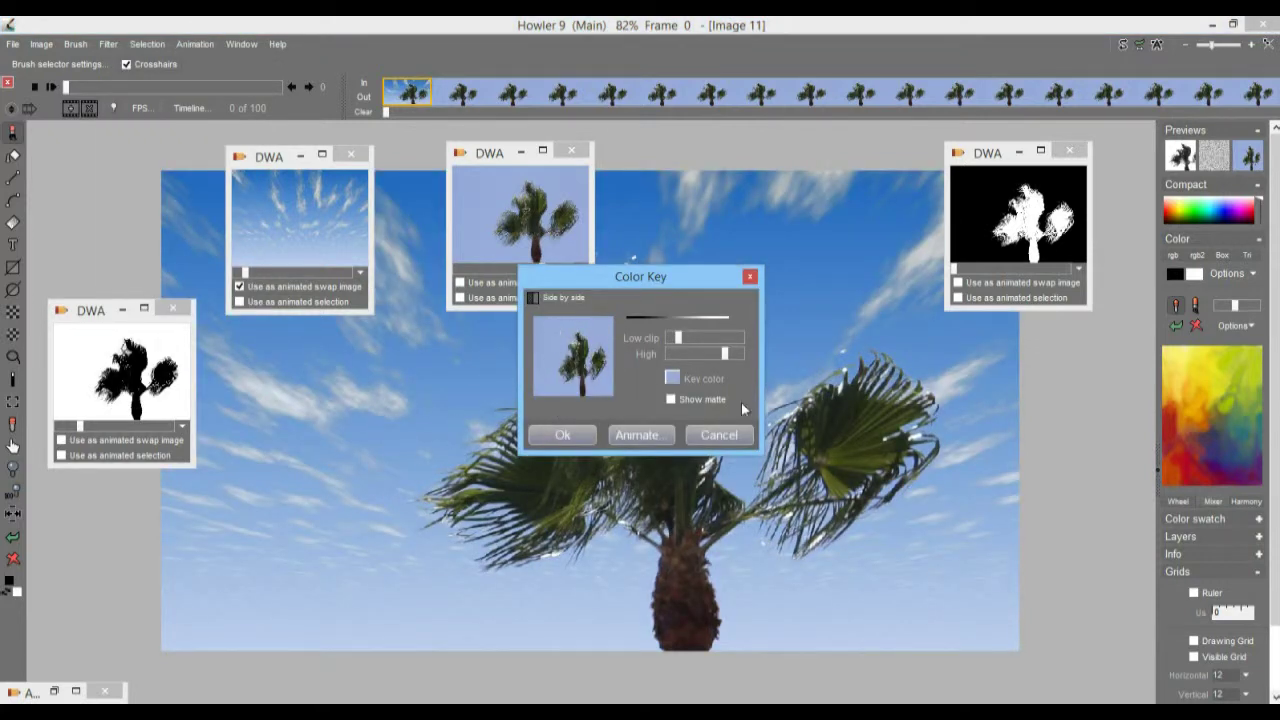
{"action": "left_click", "coordinate": [671, 399]}
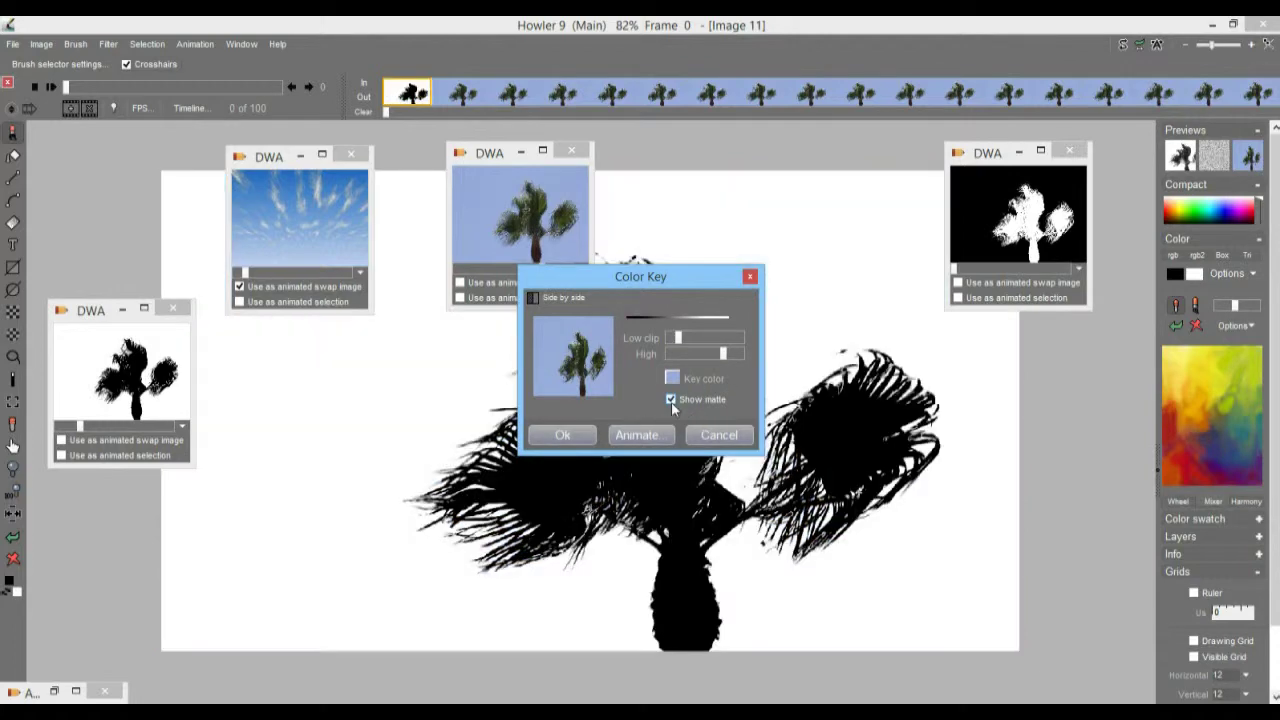
{"action": "left_click", "coordinate": [671, 399]}
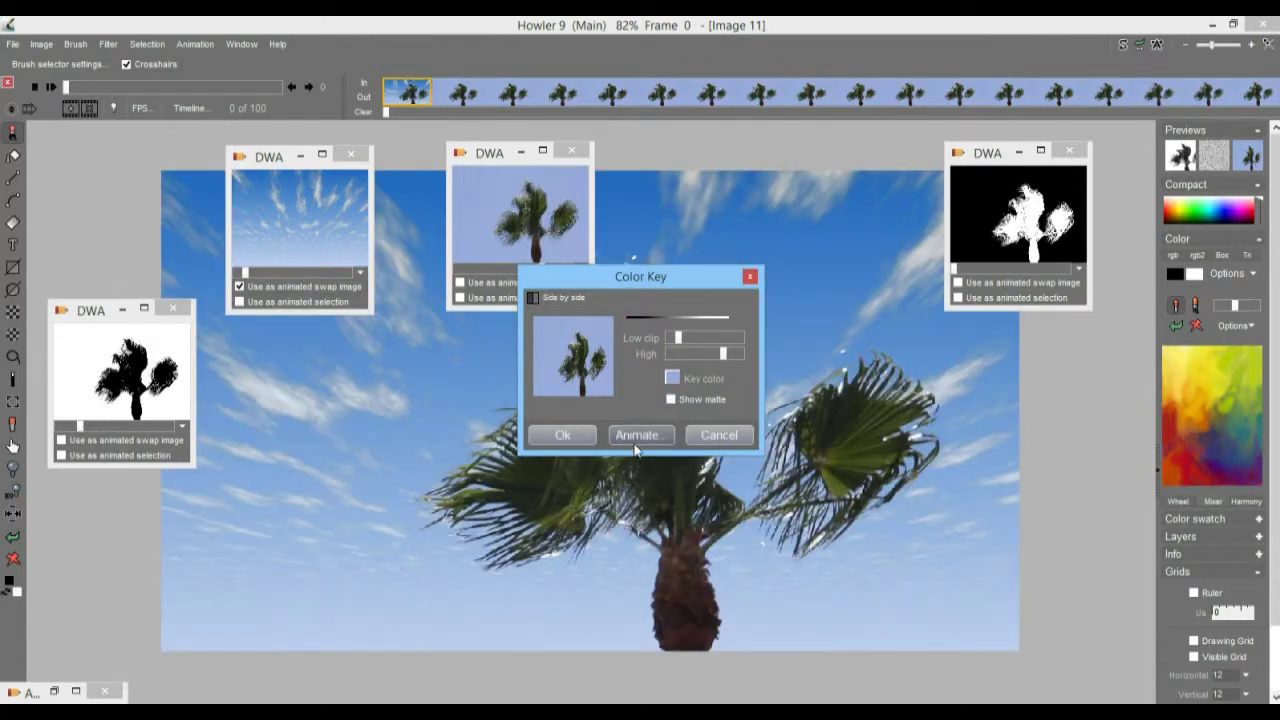
{"action": "left_click", "coordinate": [636, 450]}
{"action": "left_click", "coordinate": [550, 441]}
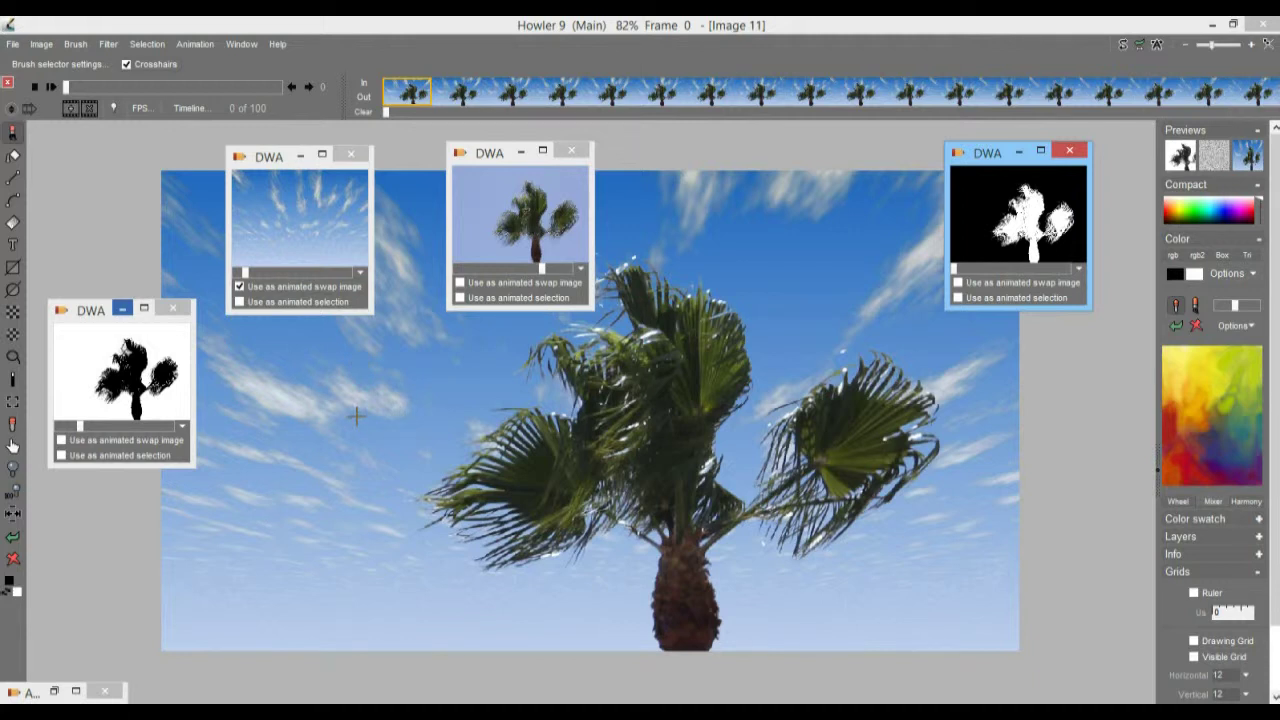
Move the inverted matte thumbnail window slightly toward the edge of the composite.
{"action": "left_click_drag", "start_coordinate": [990, 155], "coordinate": [1004, 162]}
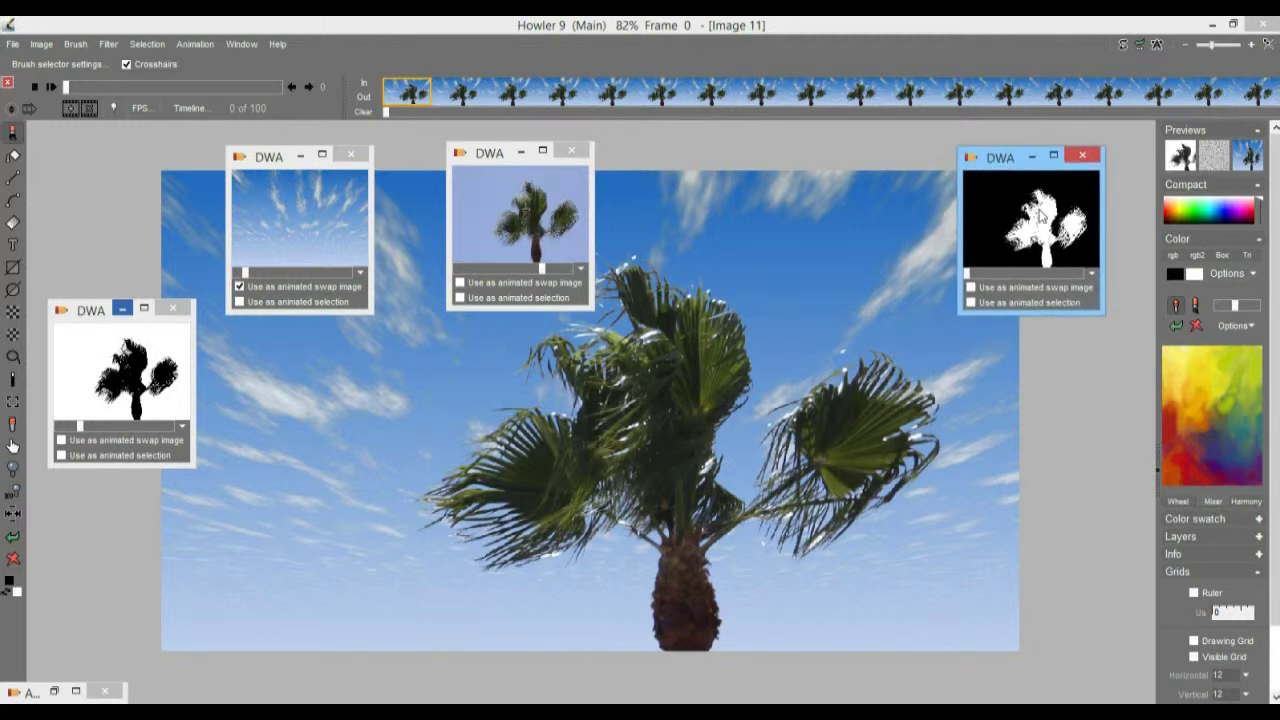
{"action": "left_click", "coordinate": [970, 303]}
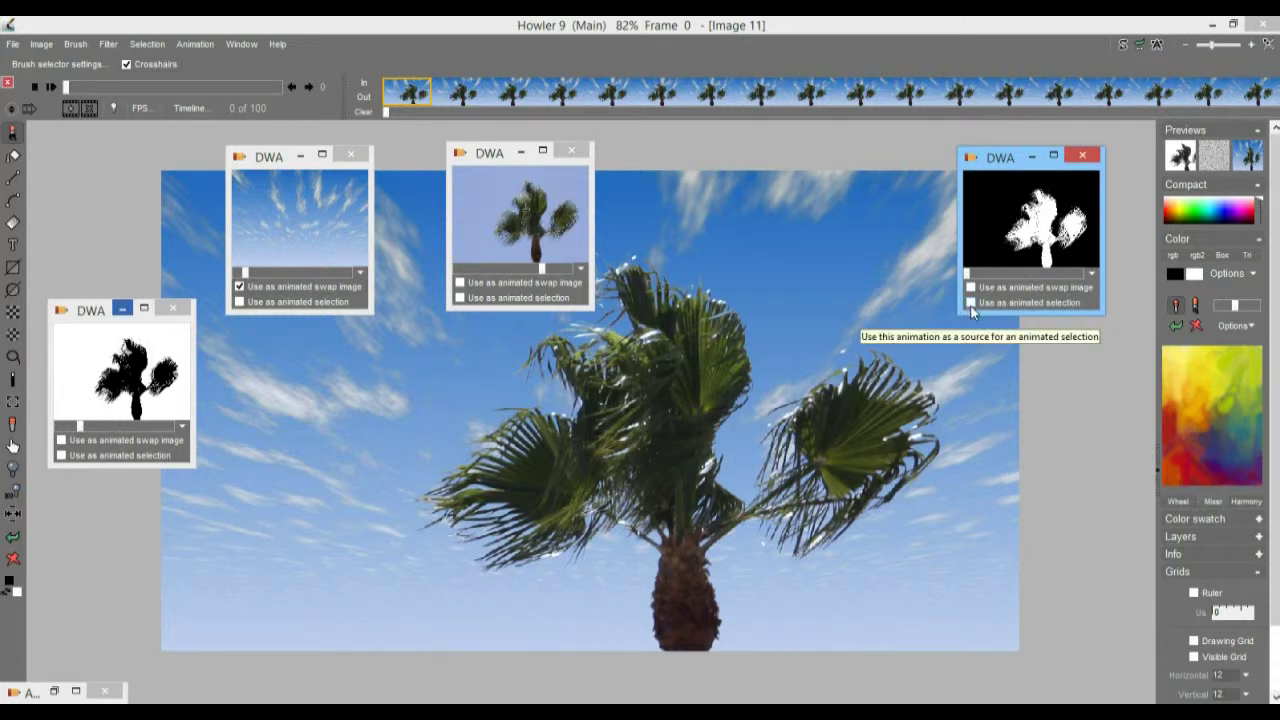
Use the white-palm-on-black matte as animated selection and apply a Bokeh blur with increased radius to the palm across all frames.
{"action": "left_click", "coordinate": [104, 44]}
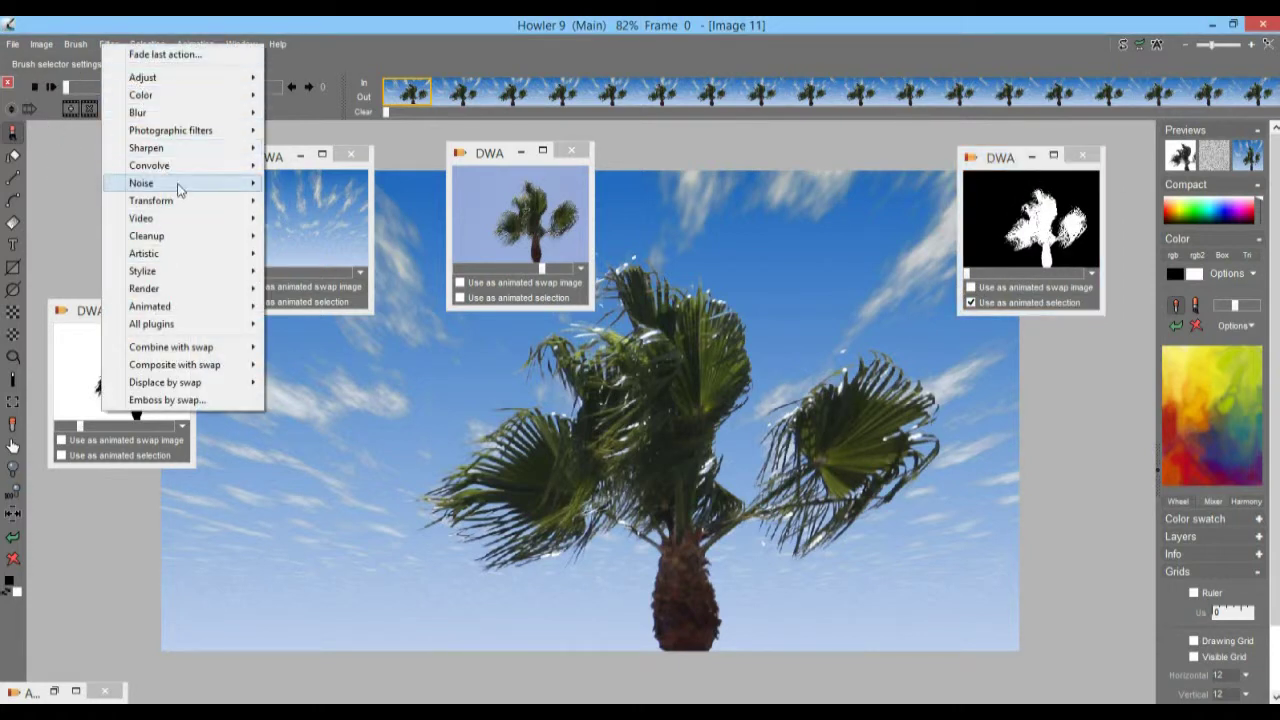
{"action": "mouse_move", "coordinate": [161, 119]}
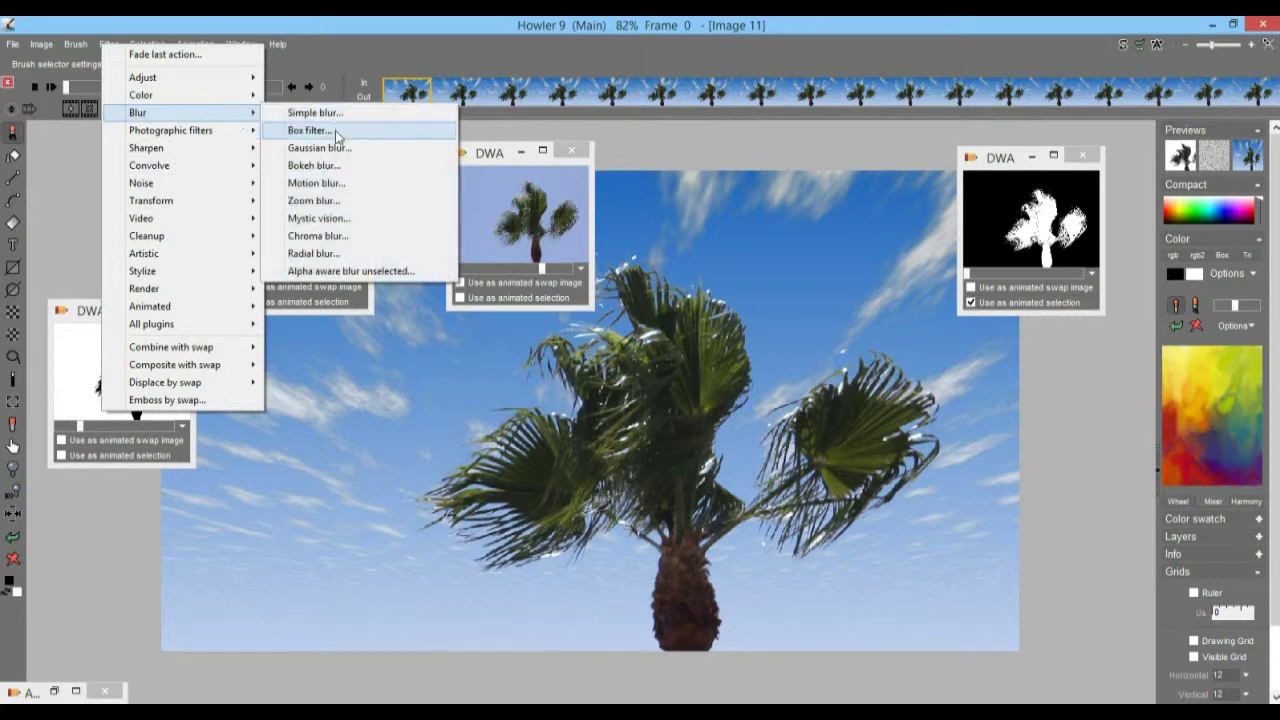
{"action": "left_click", "coordinate": [328, 166]}
{"action": "left_click_drag", "start_coordinate": [617, 218], "coordinate": [345, 249]}
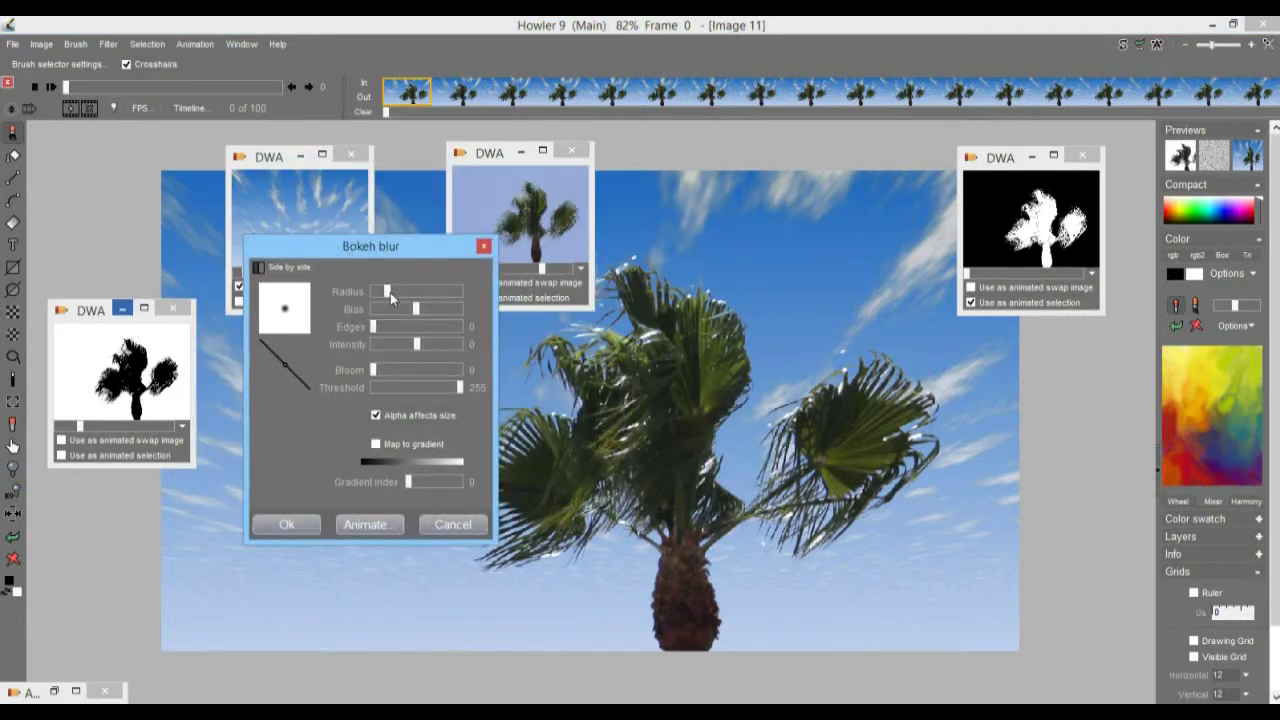
{"action": "left_click_drag", "start_coordinate": [398, 291], "coordinate": [431, 288]}
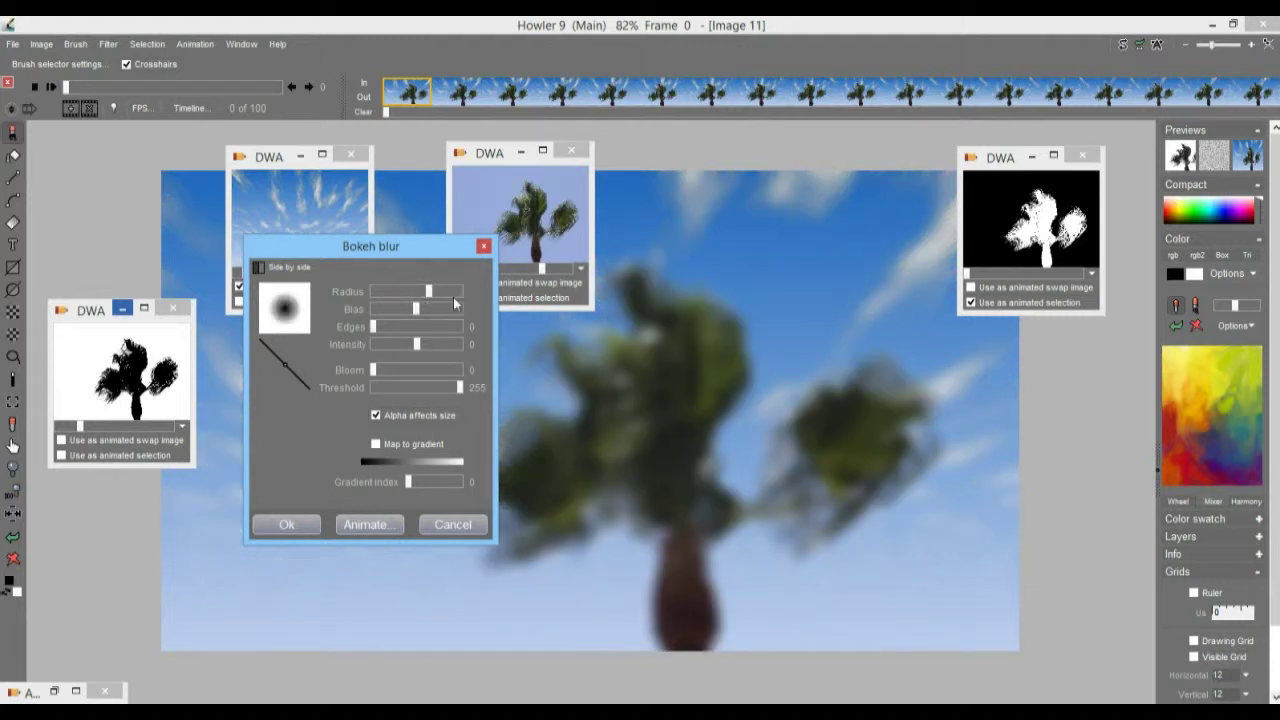
{"action": "left_click_drag", "start_coordinate": [421, 293], "coordinate": [409, 292]}
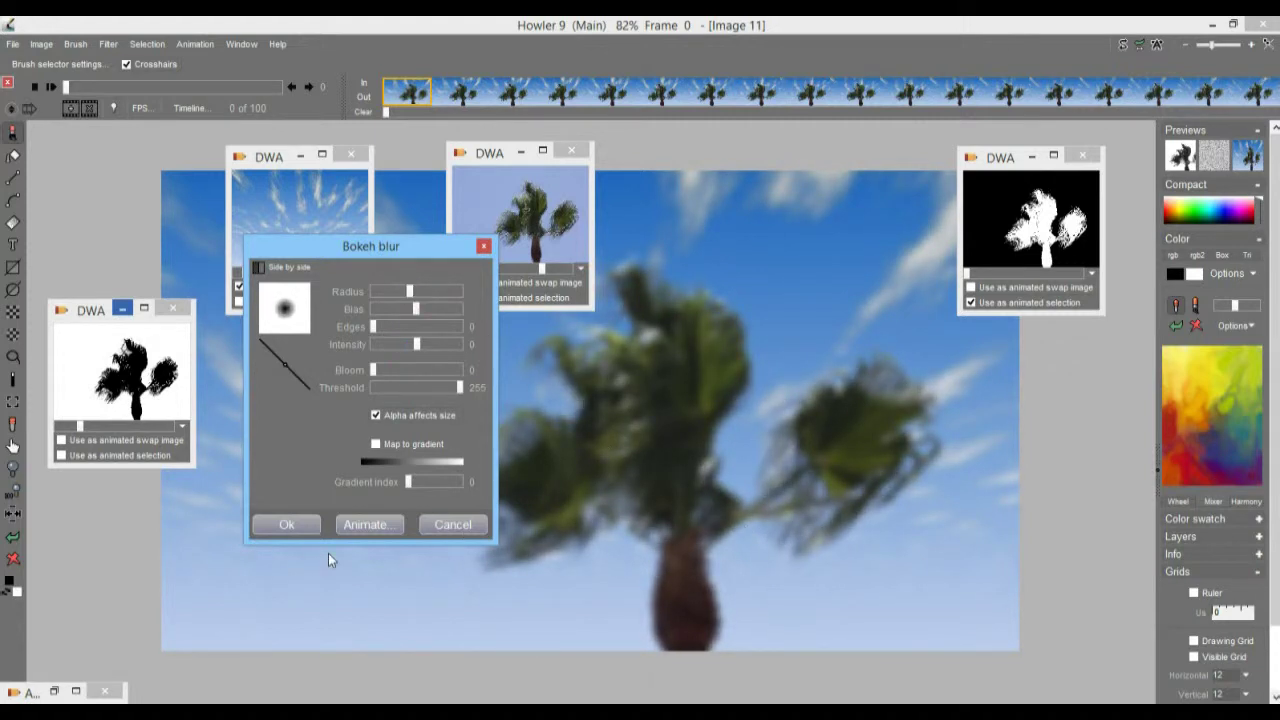
{"action": "left_click", "coordinate": [366, 525]}
{"action": "left_click", "coordinate": [675, 418]}
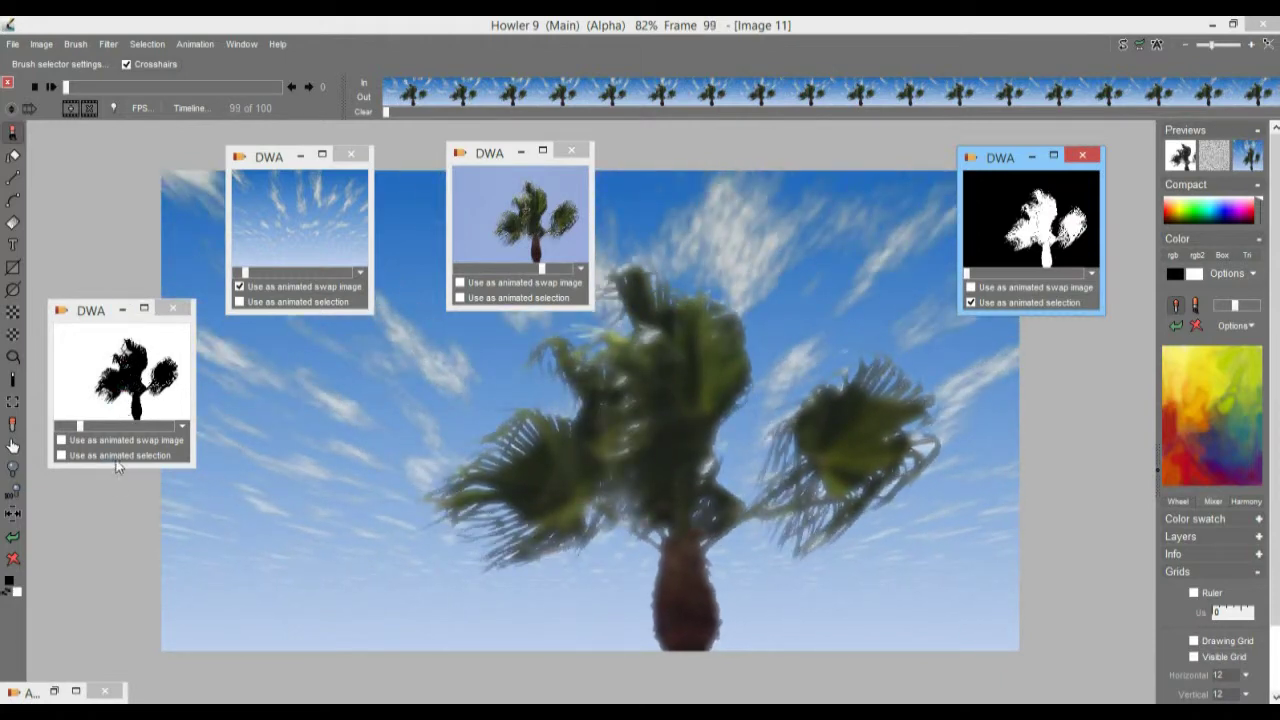
Switch the animated selection to the black-palm-on-white matte, place its window beneath the other matte, and return to frame 0.
{"action": "left_click", "coordinate": [61, 455]}
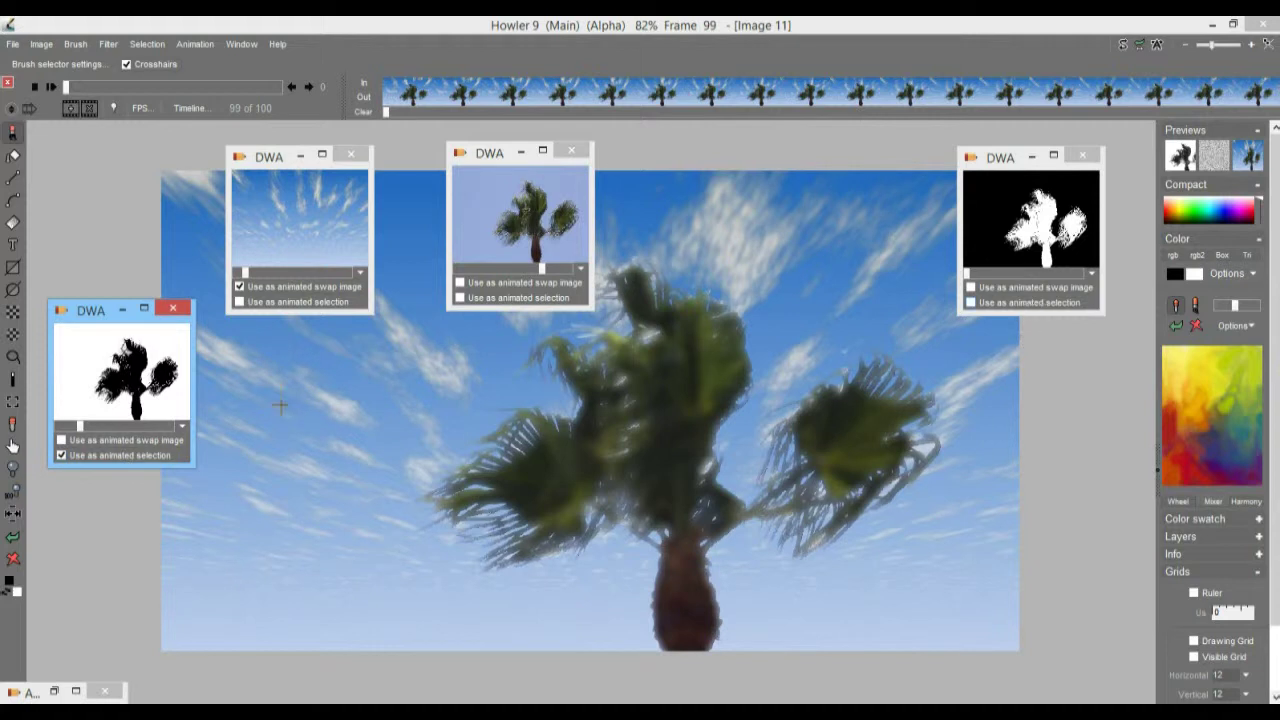
{"action": "left_click_drag", "start_coordinate": [100, 310], "coordinate": [1031, 347]}
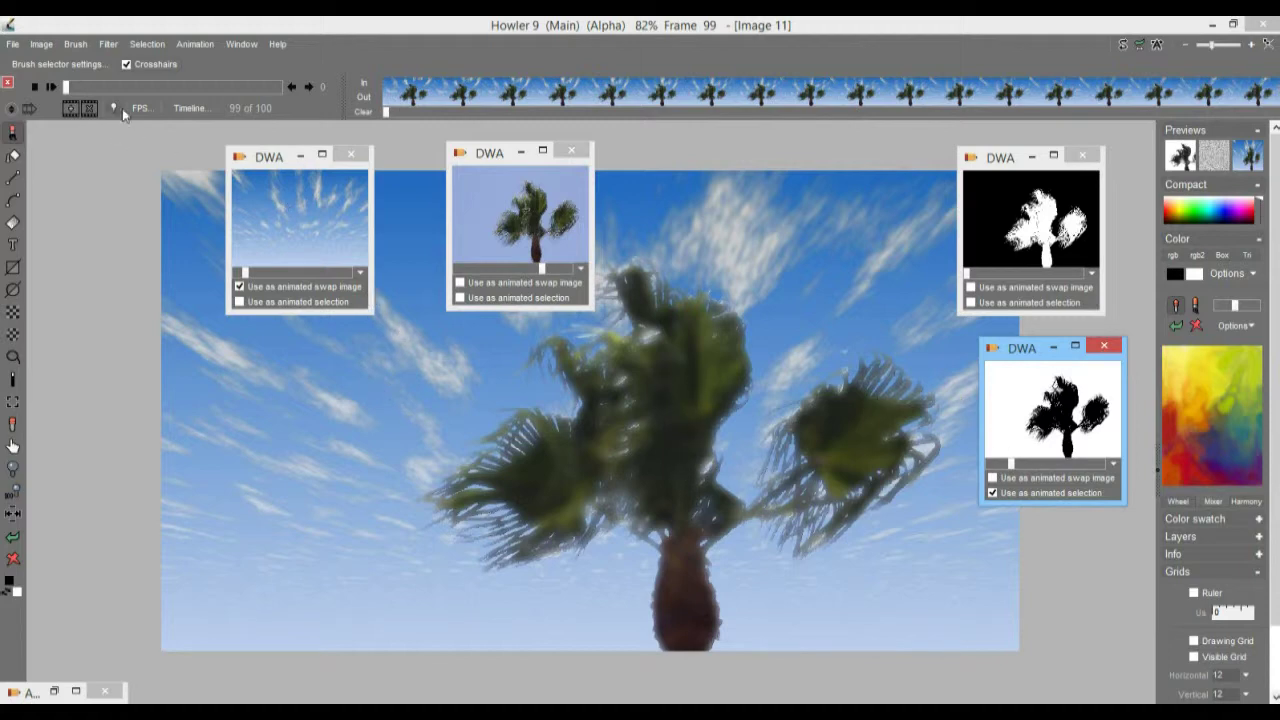
{"action": "left_click_drag", "start_coordinate": [100, 84], "coordinate": [65, 98]}
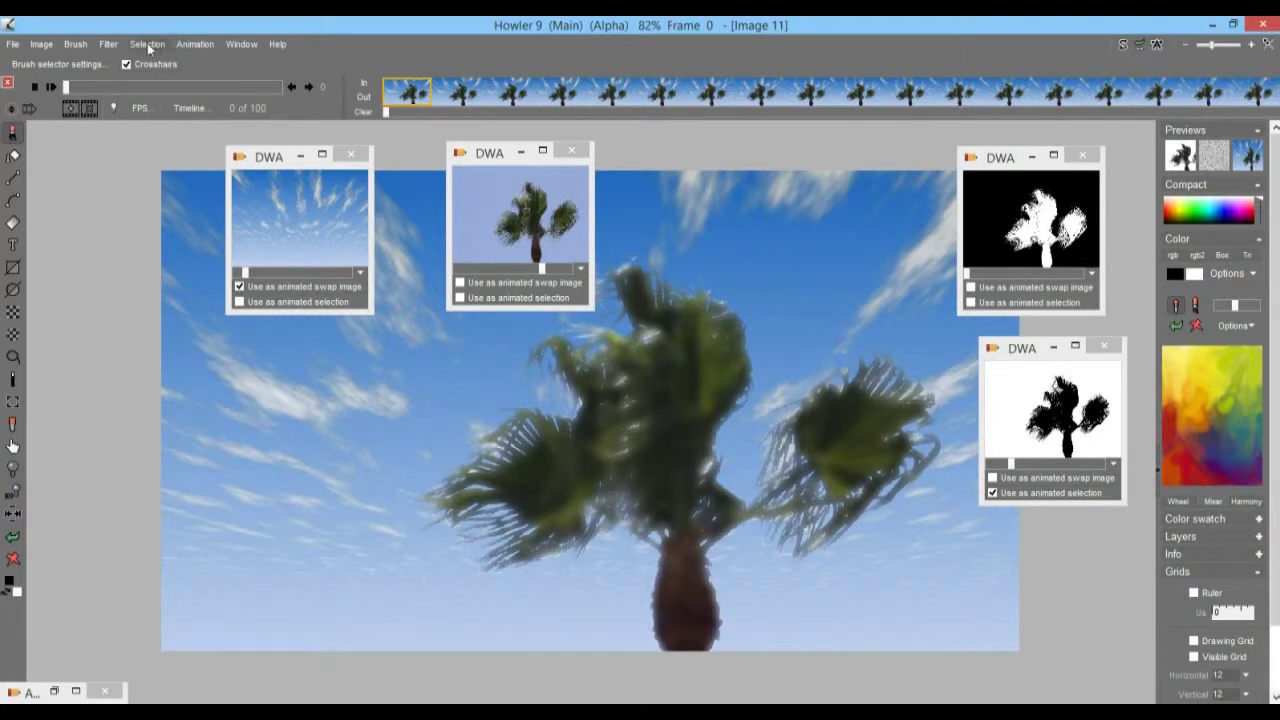
Apply Digital photo enhance in HSV mode to all frames.
{"action": "left_click", "coordinate": [107, 42]}
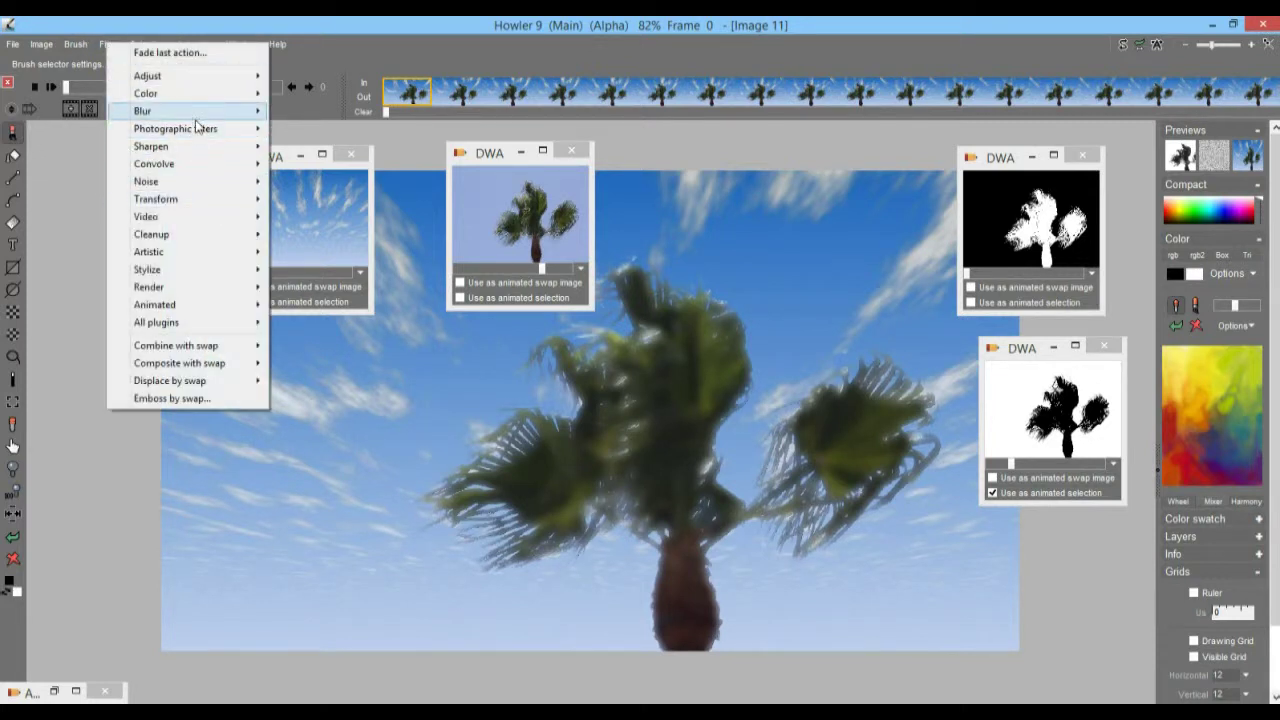
{"action": "mouse_move", "coordinate": [177, 152]}
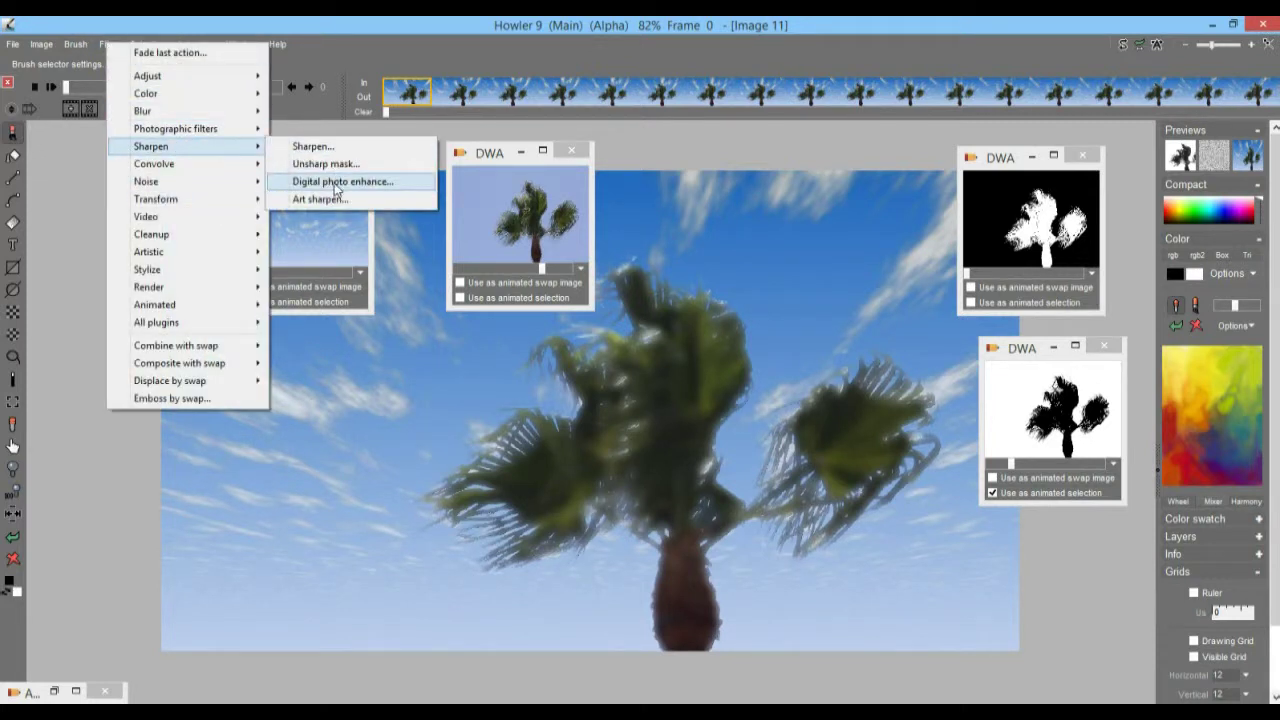
{"action": "left_click", "coordinate": [336, 183]}
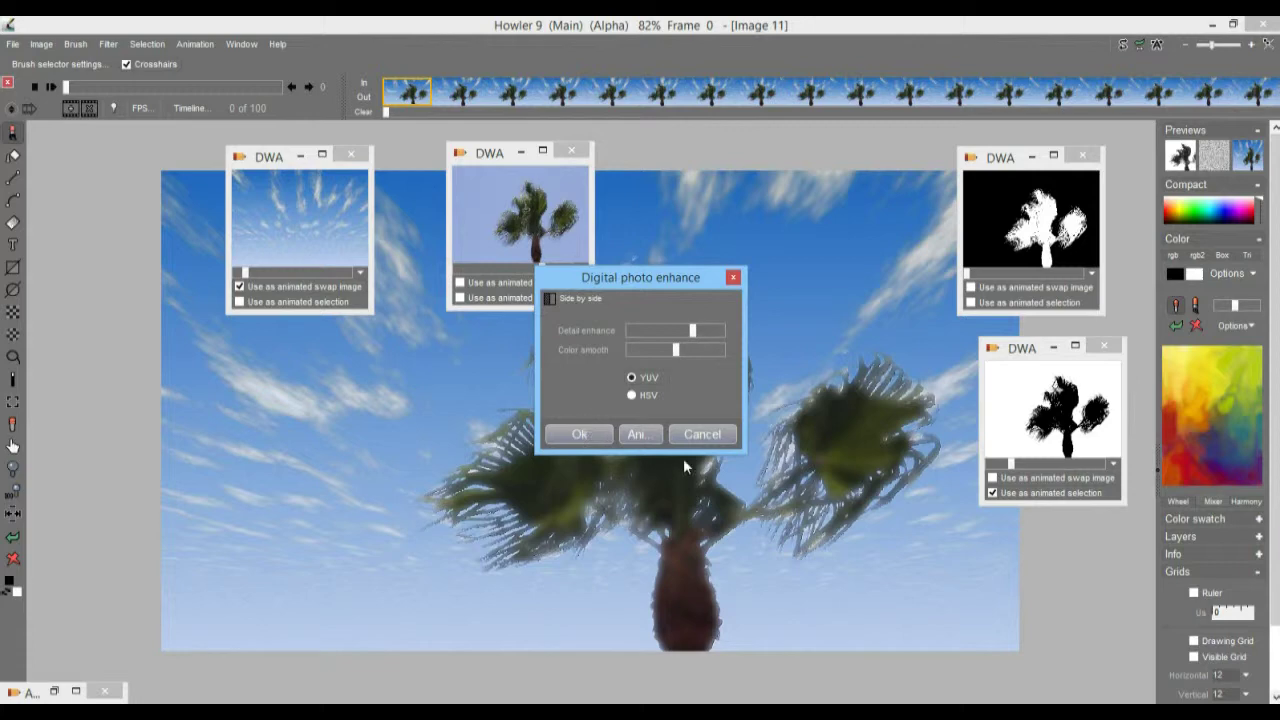
{"action": "left_click", "coordinate": [636, 434]}
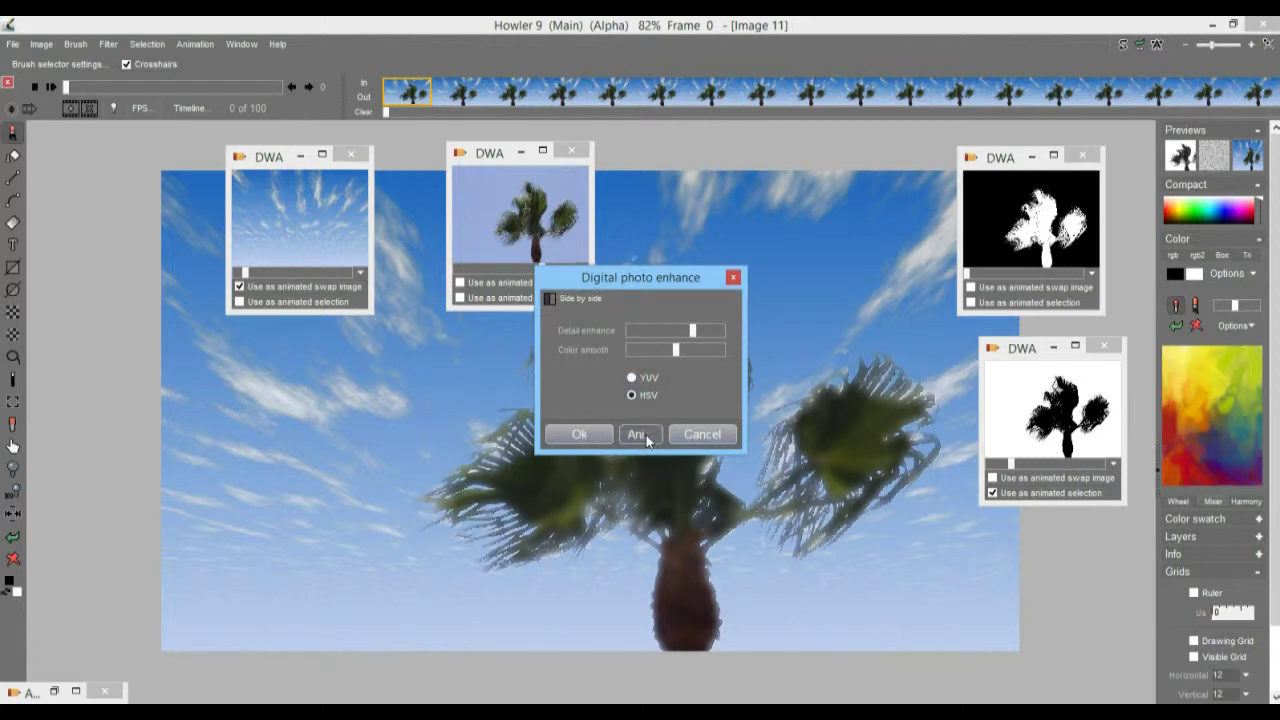
{"action": "left_click", "coordinate": [551, 445]}
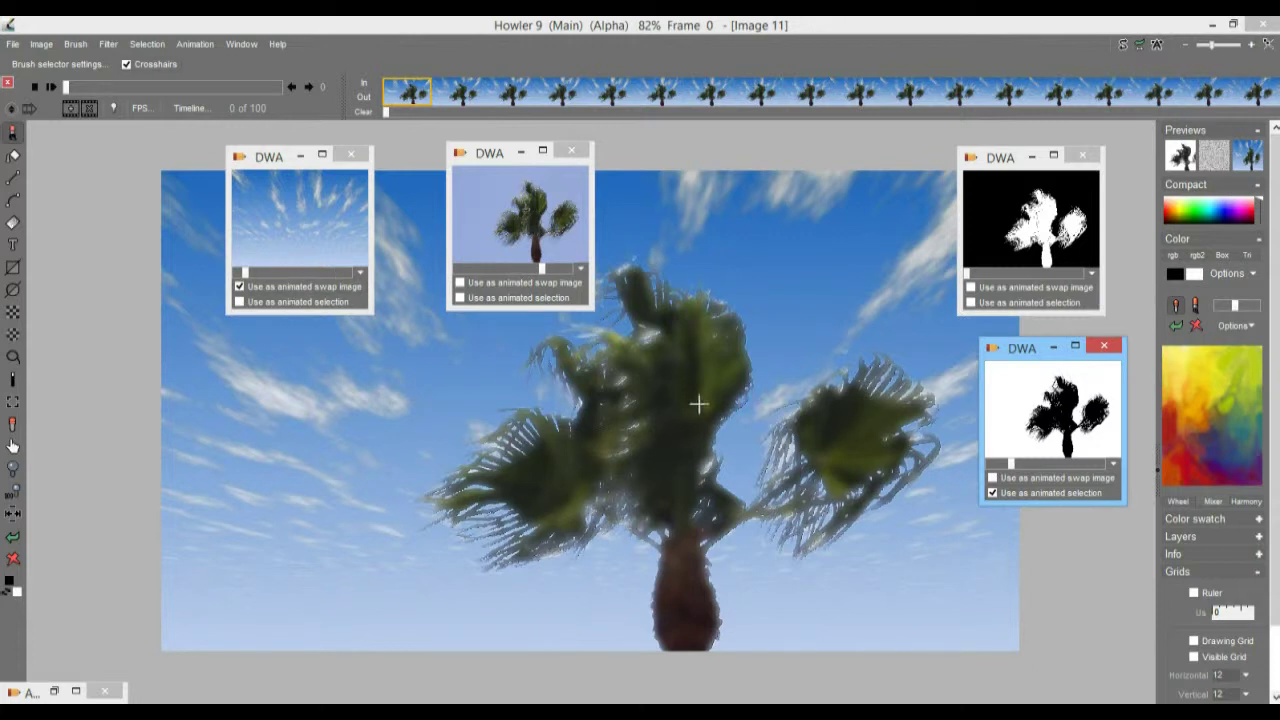
Try a Zoom blur on the sky with its center low near the horizon and increased factor and quality.
{"action": "left_click", "coordinate": [108, 44]}
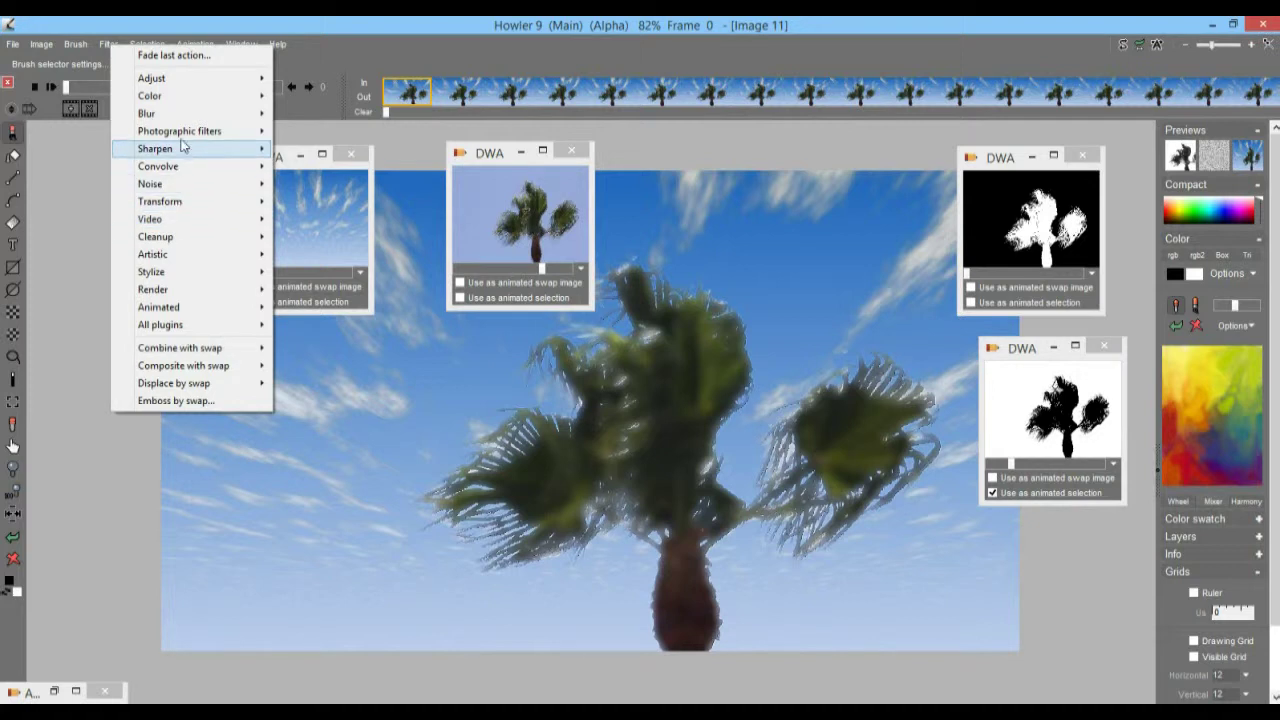
{"action": "mouse_move", "coordinate": [185, 116]}
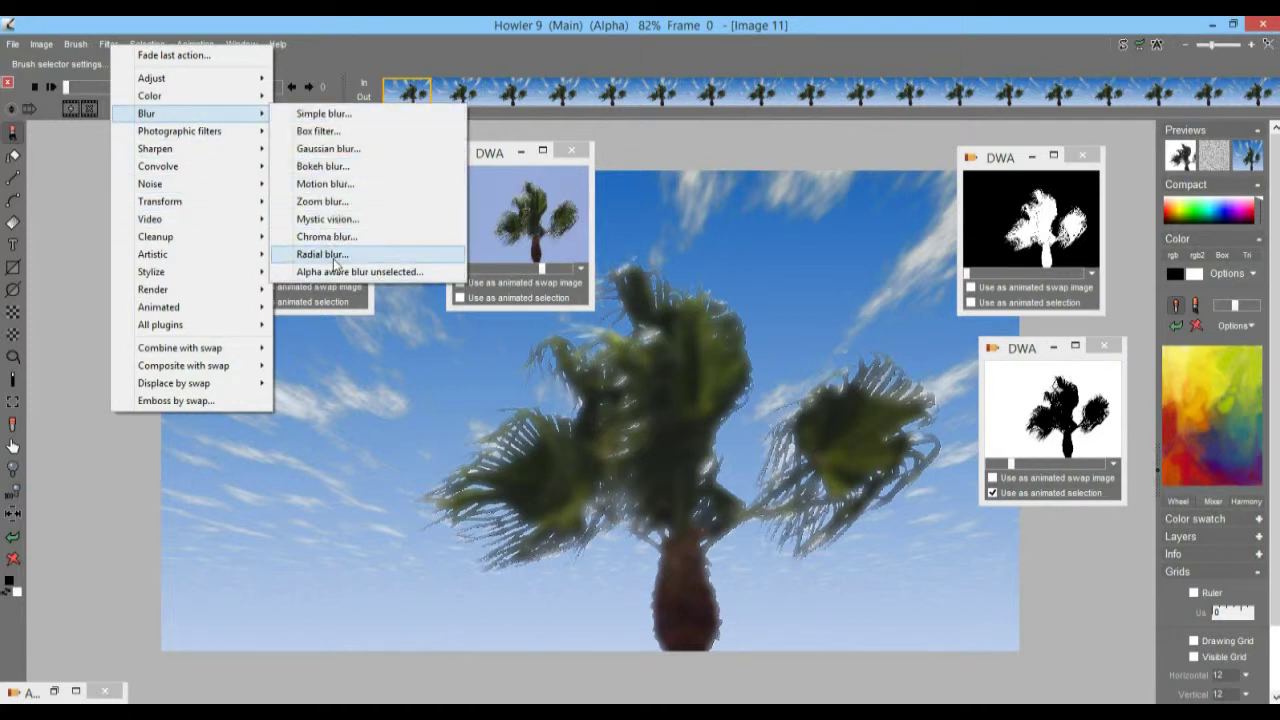
{"action": "left_click", "coordinate": [320, 201]}
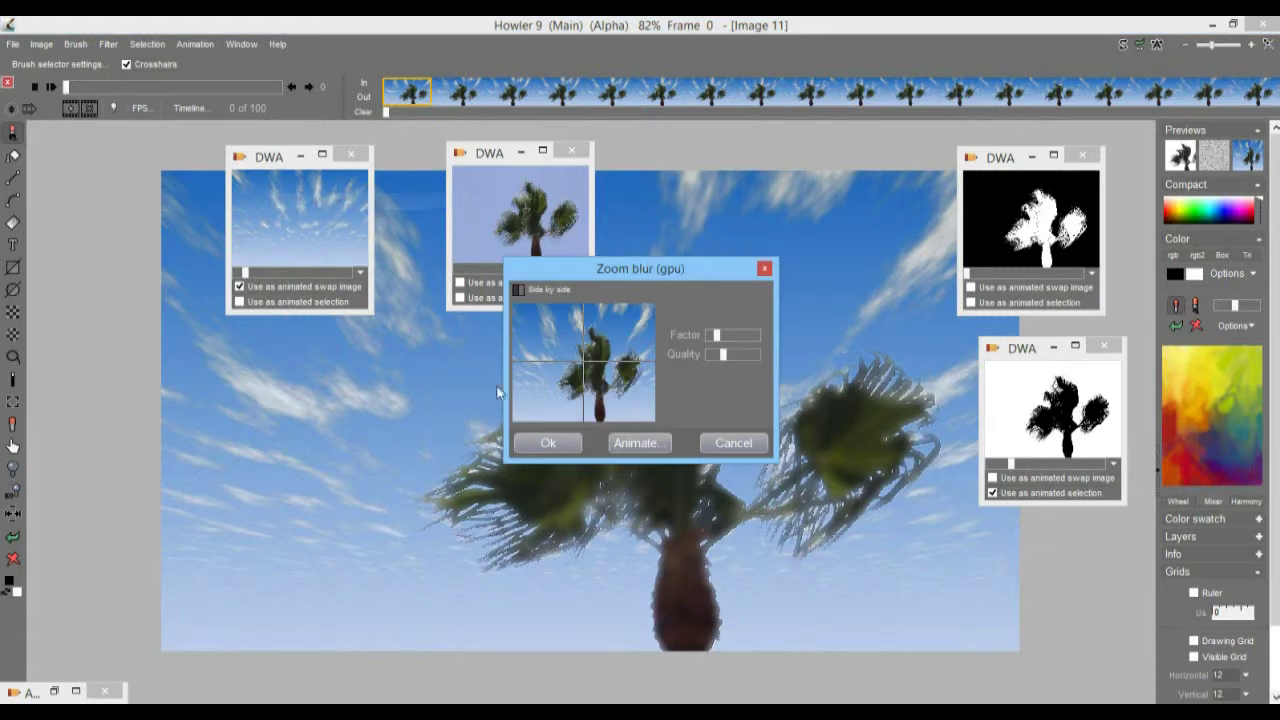
{"action": "left_click_drag", "start_coordinate": [578, 420], "coordinate": [585, 401]}
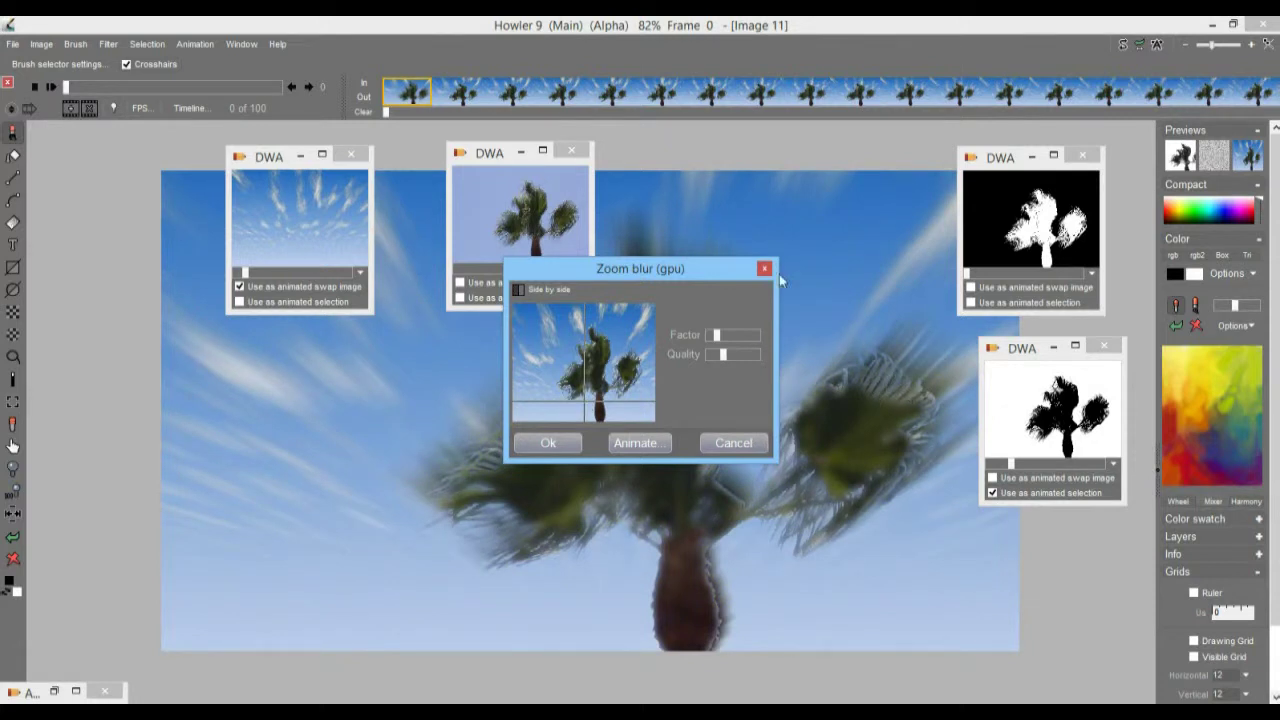
{"action": "mouse_move", "coordinate": [719, 353]}
{"action": "left_mouse_down"}
{"action": "mouse_move", "coordinate": [737, 338]}
{"action": "mouse_move", "coordinate": [757, 356]}
{"action": "left_mouse_up"}
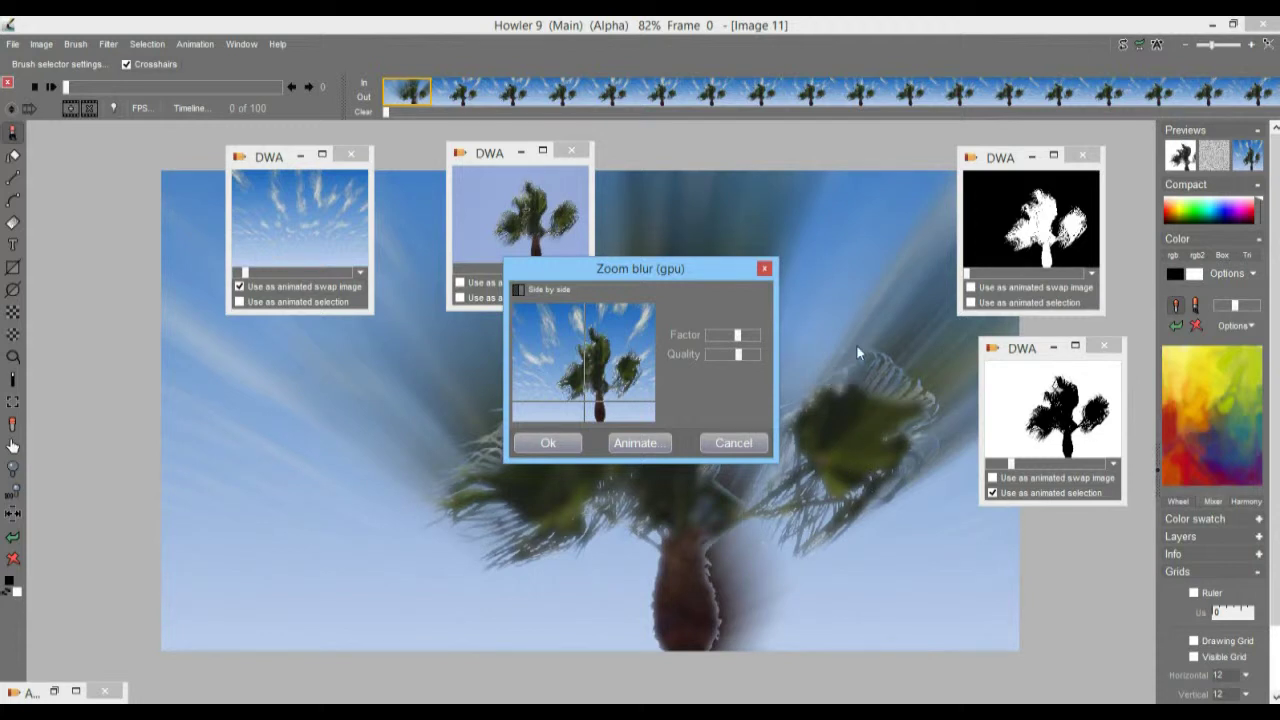
{"action": "left_click", "coordinate": [731, 443]}
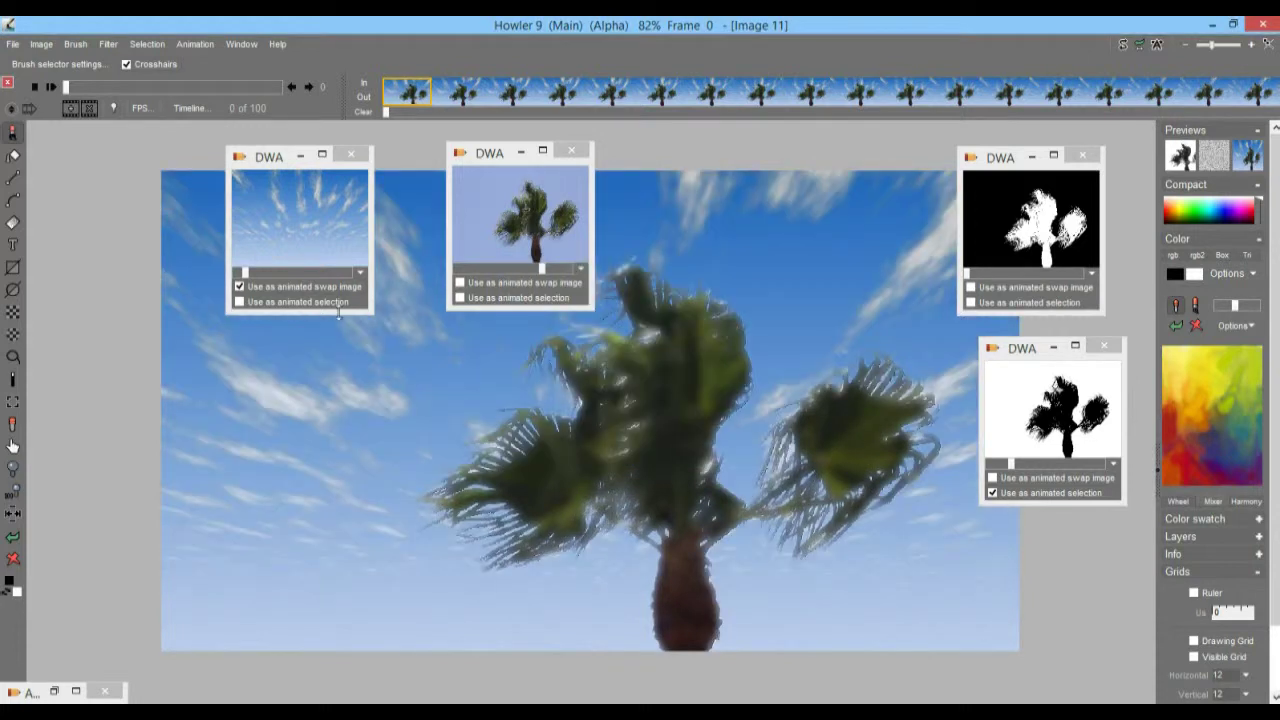
Try a Motion blur on the sky with a long, nearly vertical vector and Better quality.
{"action": "left_click", "coordinate": [105, 43]}
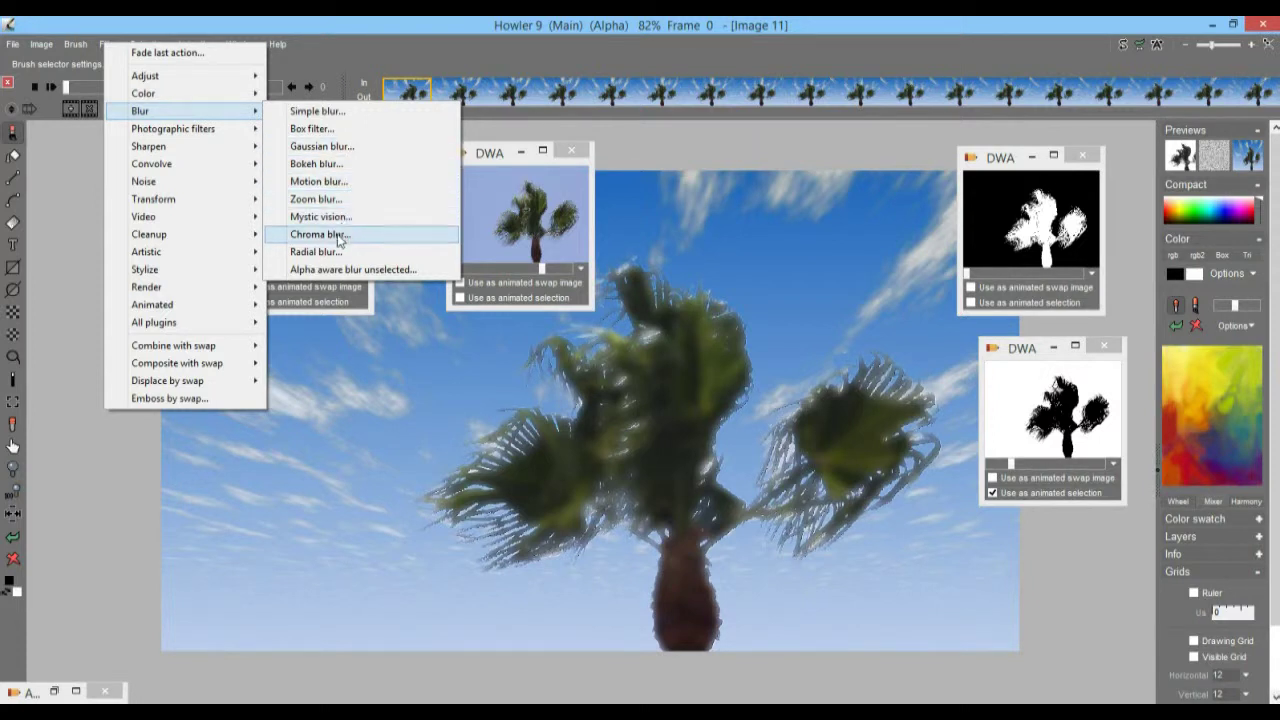
{"action": "left_click", "coordinate": [332, 182]}
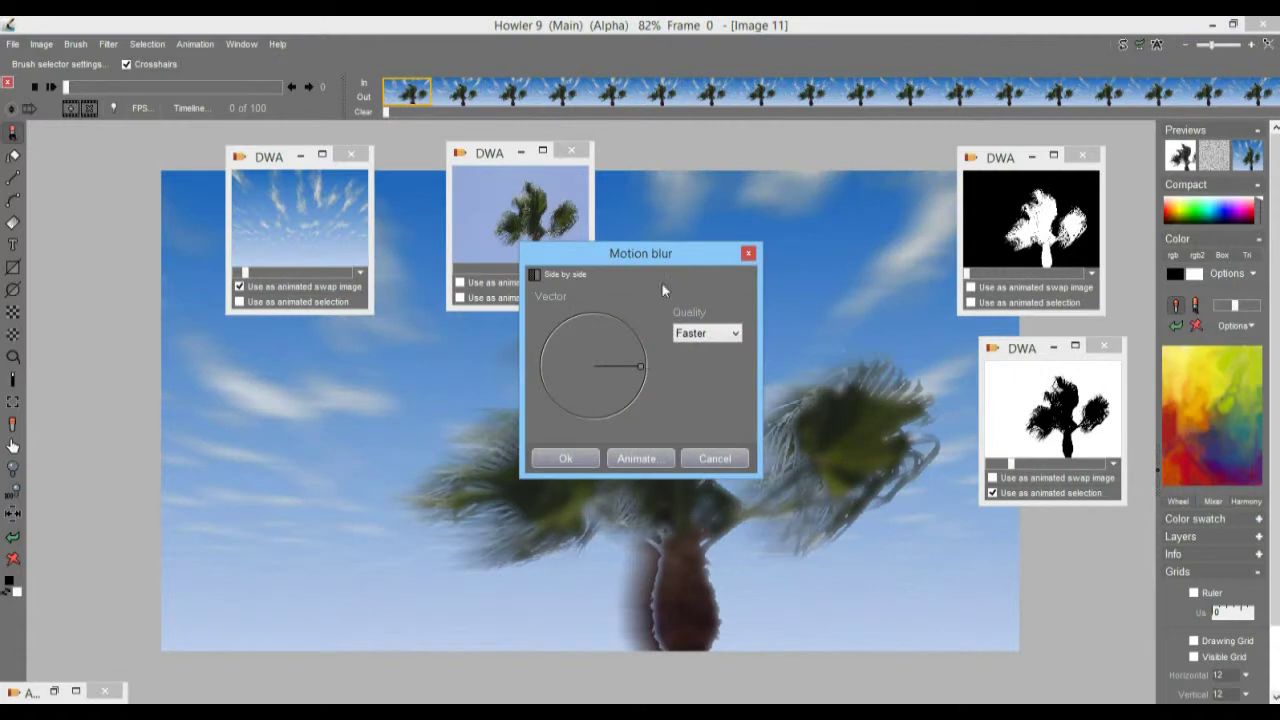
{"action": "left_click_drag", "start_coordinate": [515, 258], "coordinate": [261, 329]}
{"action": "mouse_move", "coordinate": [283, 437]}
{"action": "left_mouse_down"}
{"action": "mouse_move", "coordinate": [228, 362]}
{"action": "mouse_move", "coordinate": [304, 378]}
{"action": "mouse_move", "coordinate": [207, 570]}
{"action": "mouse_move", "coordinate": [309, 586]}
{"action": "mouse_move", "coordinate": [277, 380]}
{"action": "mouse_move", "coordinate": [228, 238]}
{"action": "left_mouse_up"}
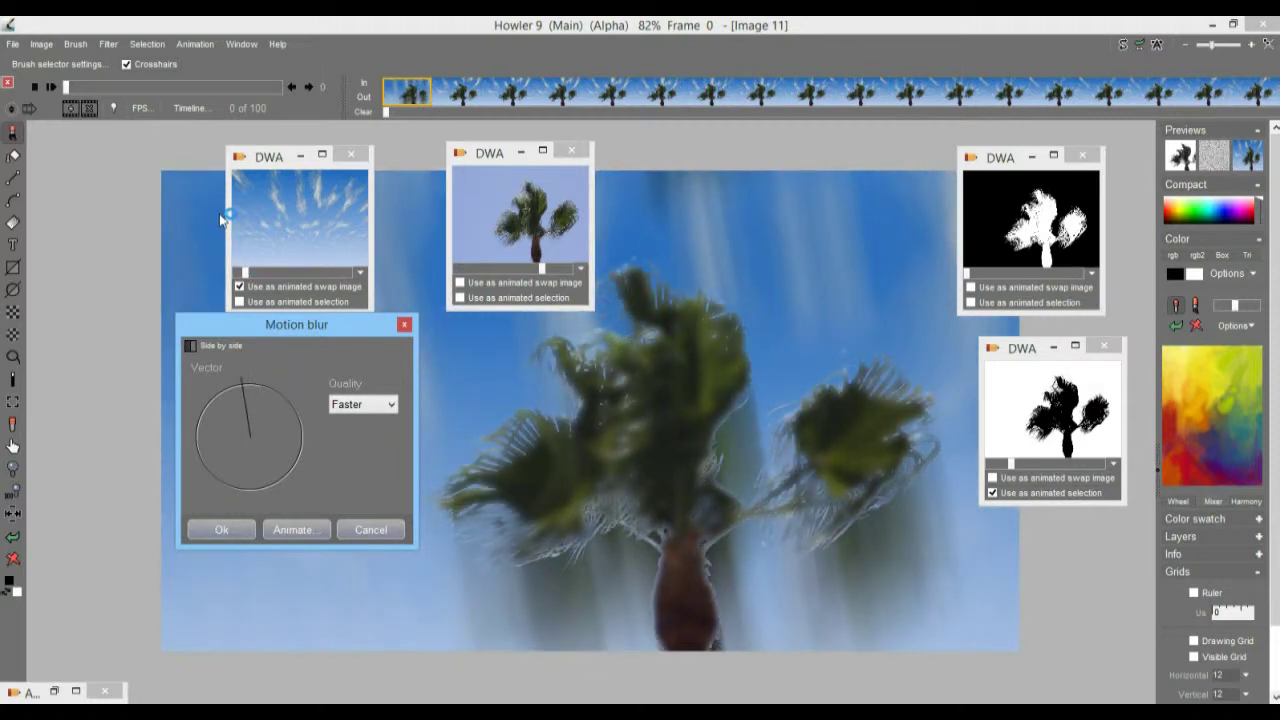
{"action": "left_click", "coordinate": [391, 405]}
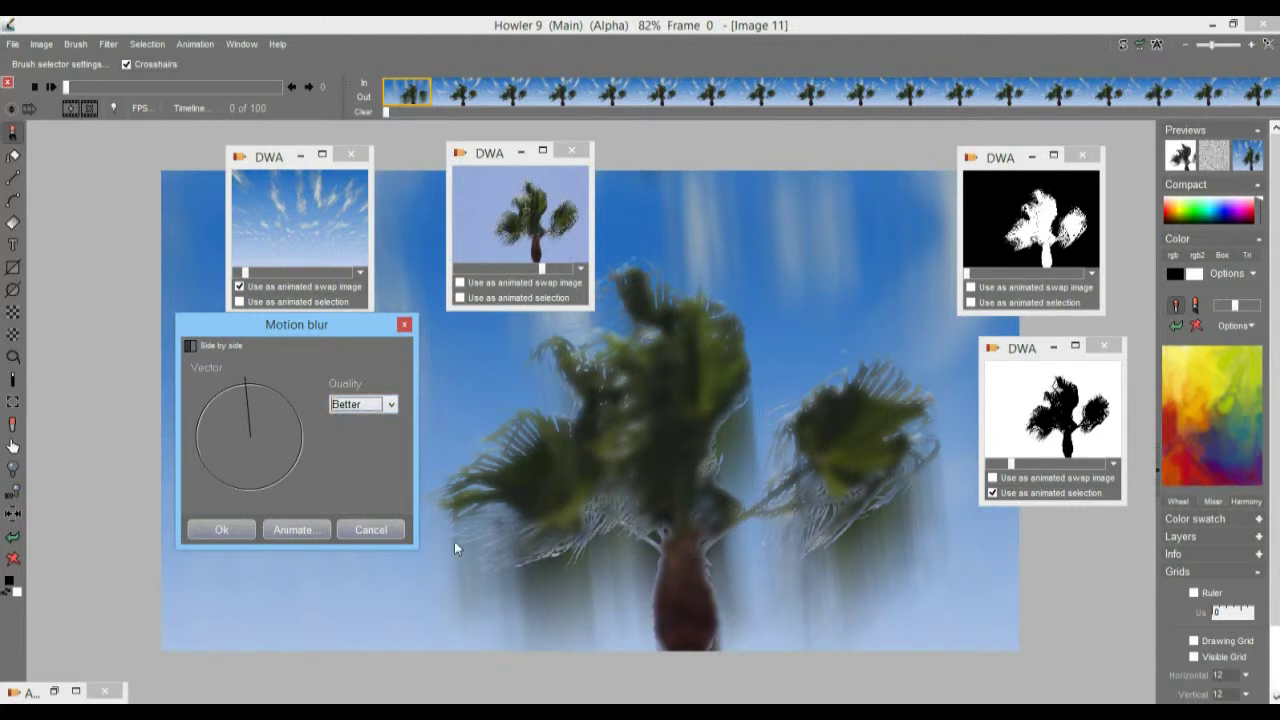
{"action": "left_click", "coordinate": [370, 529]}
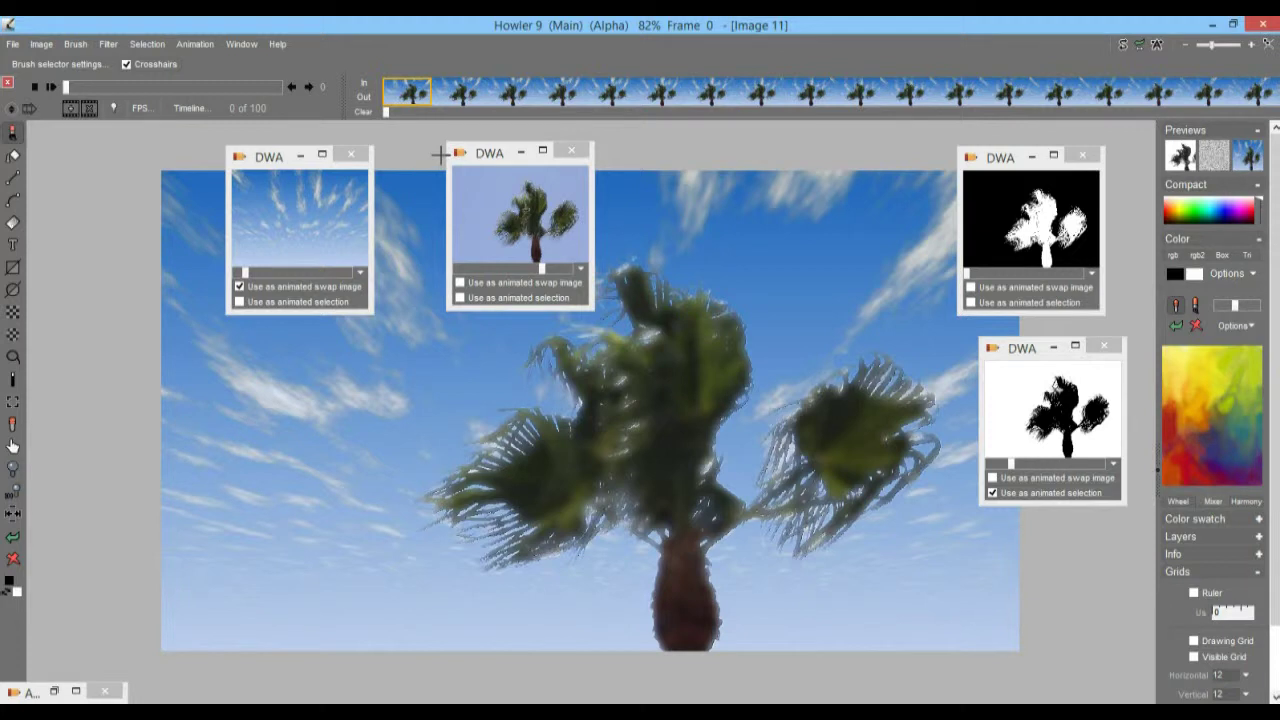
Apply a Fog filter with a light blue fog color and increased opacity to all frames.
{"action": "left_click", "coordinate": [114, 44]}
{"action": "mouse_move", "coordinate": [198, 136]}
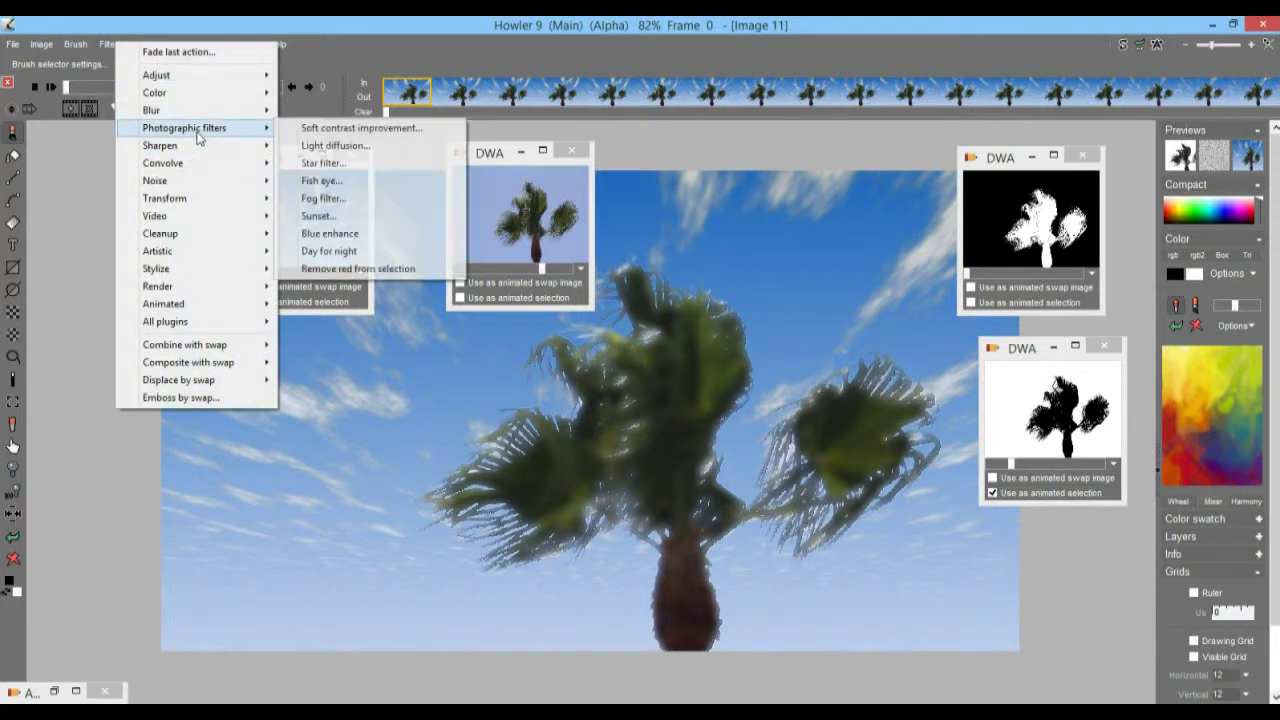
{"action": "left_click", "coordinate": [320, 199]}
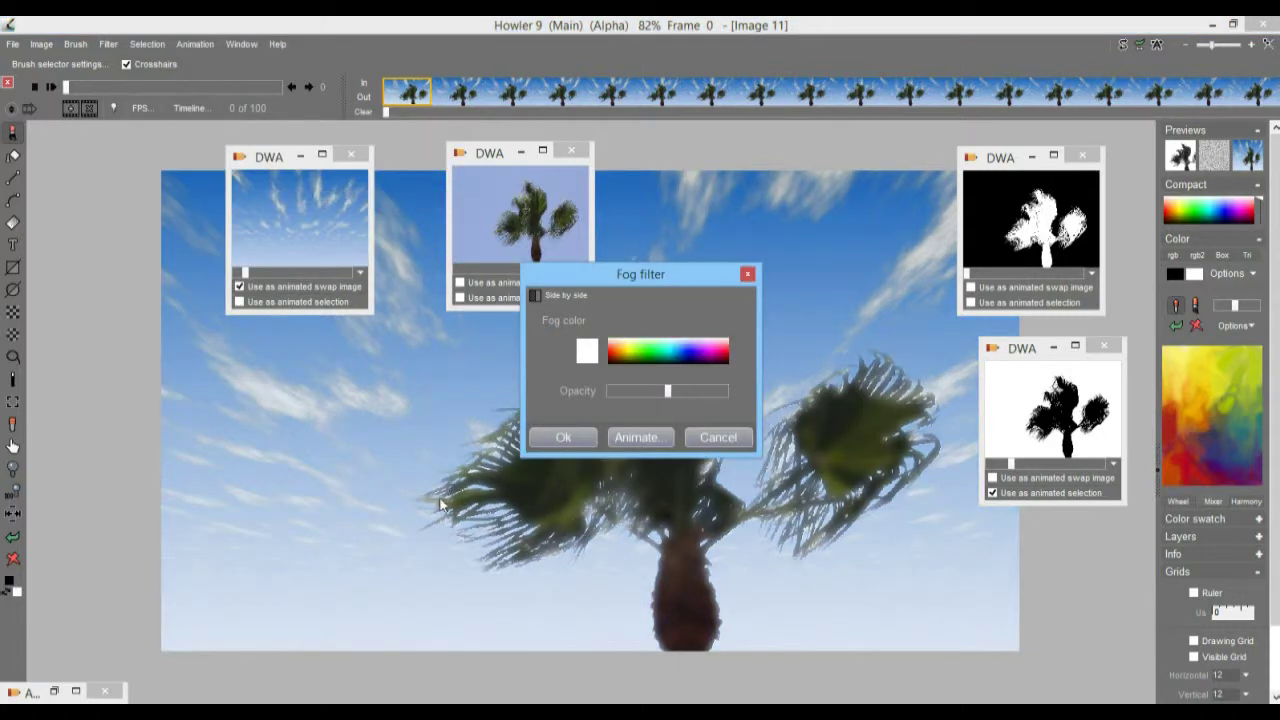
{"action": "left_click_drag", "start_coordinate": [697, 358], "coordinate": [715, 394]}
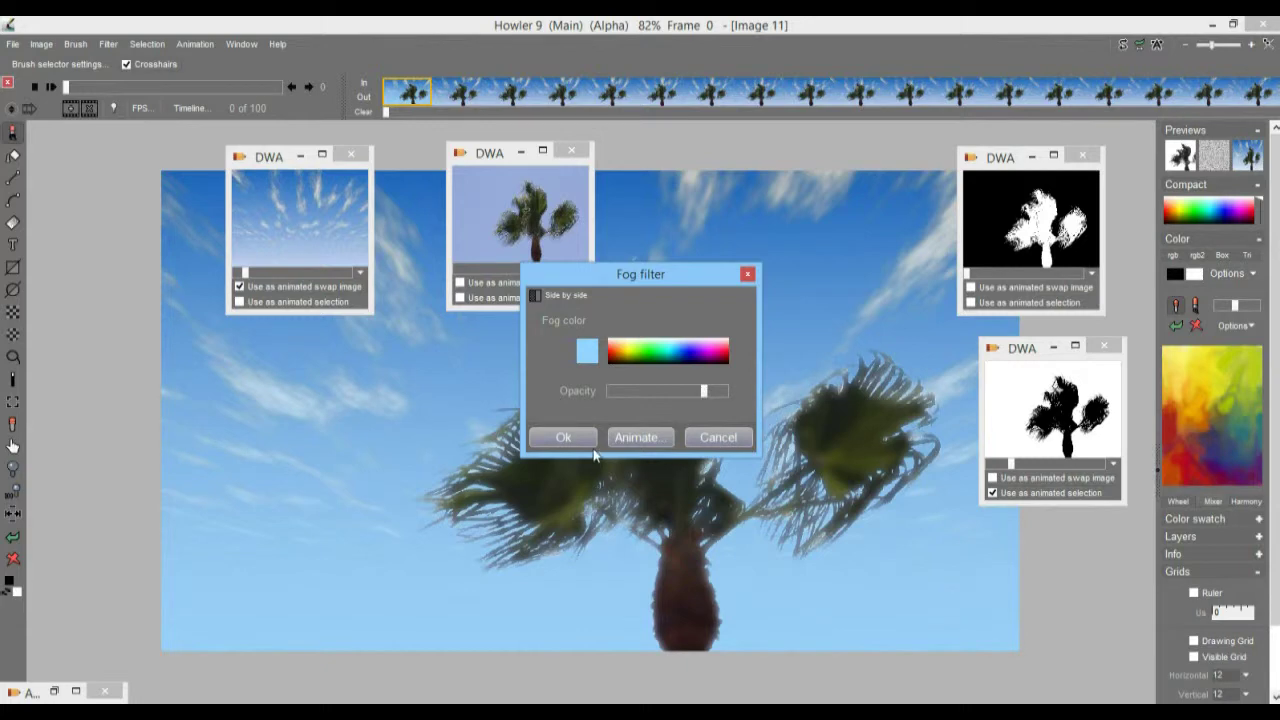
{"action": "left_click", "coordinate": [640, 437]}
{"action": "left_click", "coordinate": [549, 443]}
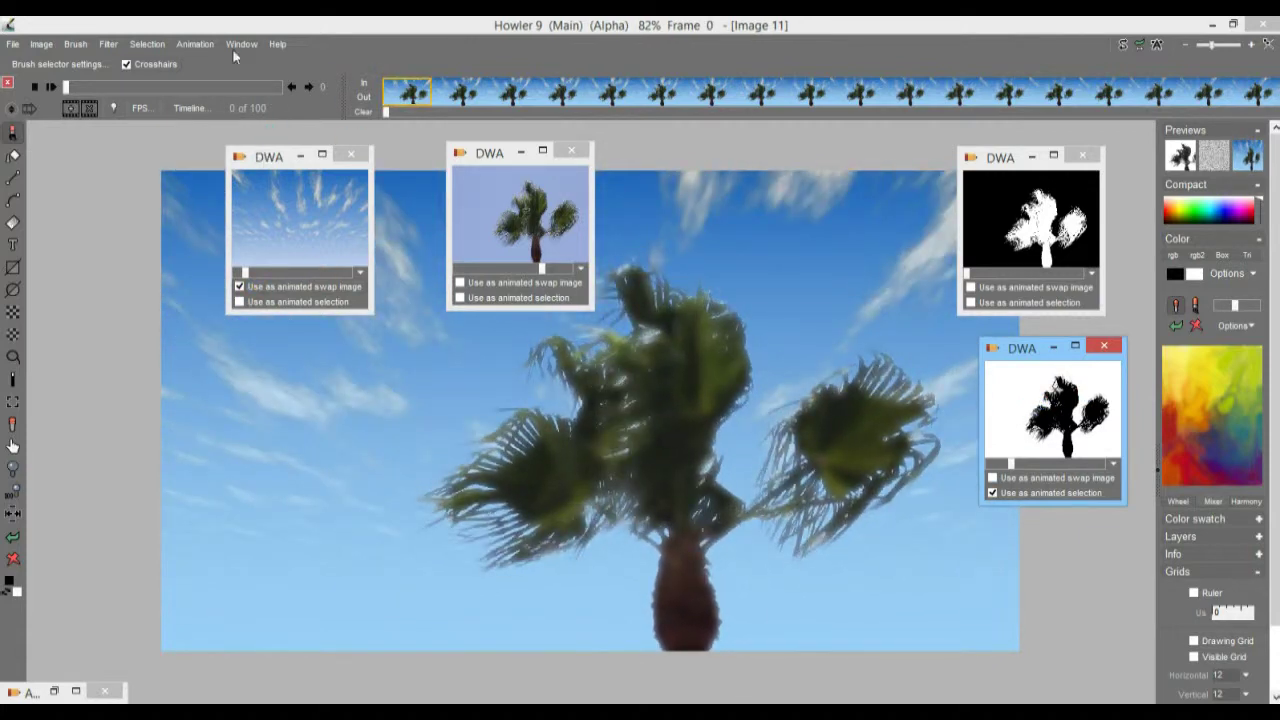
Apply a Sunset filter with an orange-red zenith and light green horizon to all frames.
{"action": "left_click", "coordinate": [108, 44]}
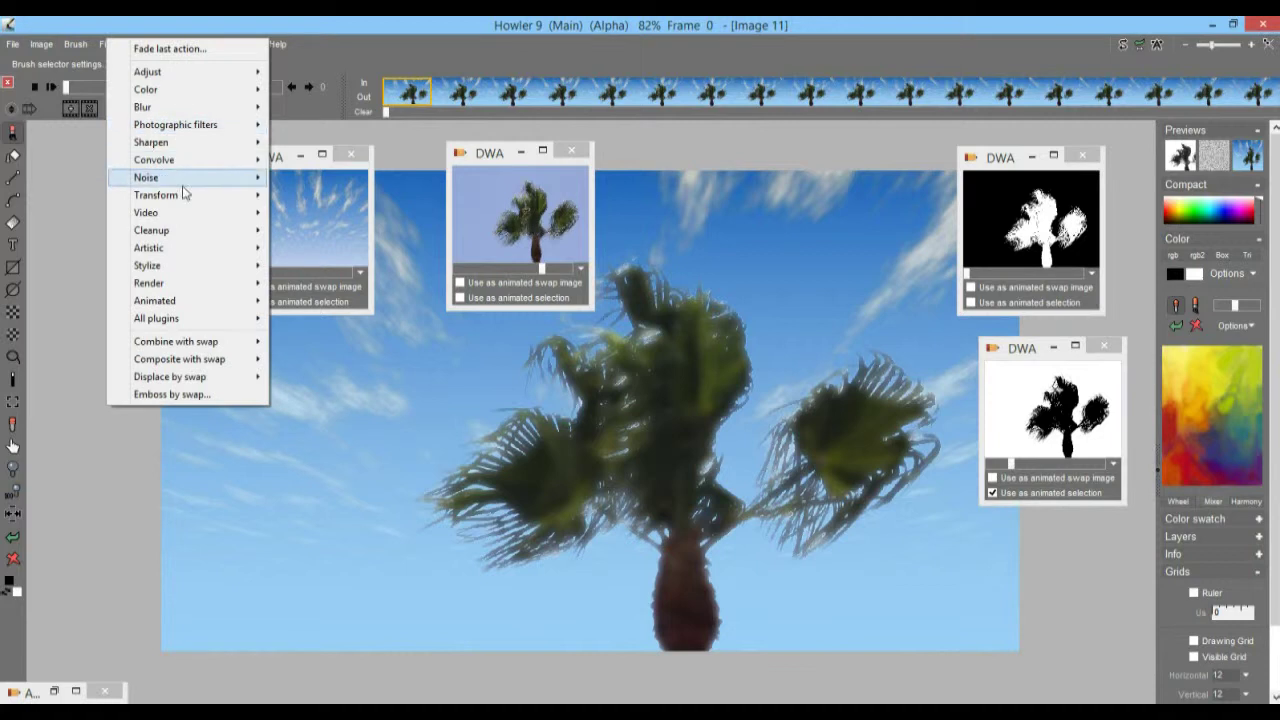
{"action": "mouse_move", "coordinate": [188, 128]}
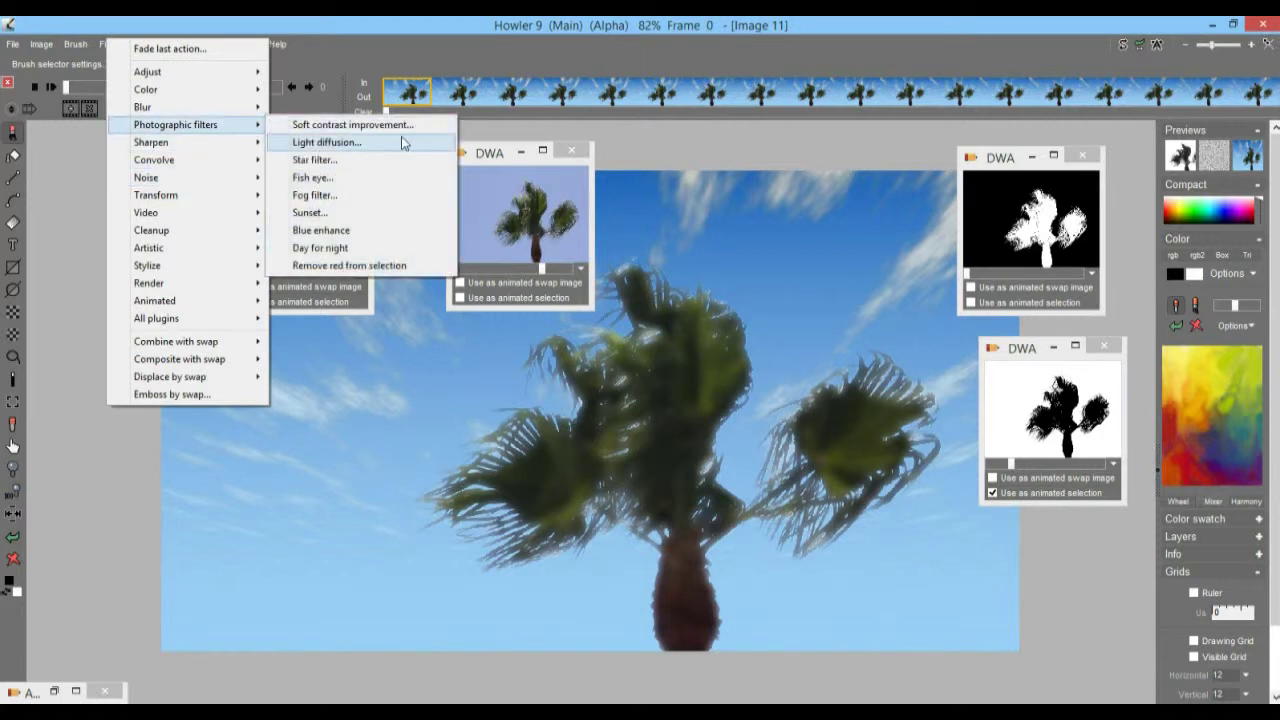
{"action": "left_click", "coordinate": [330, 210]}
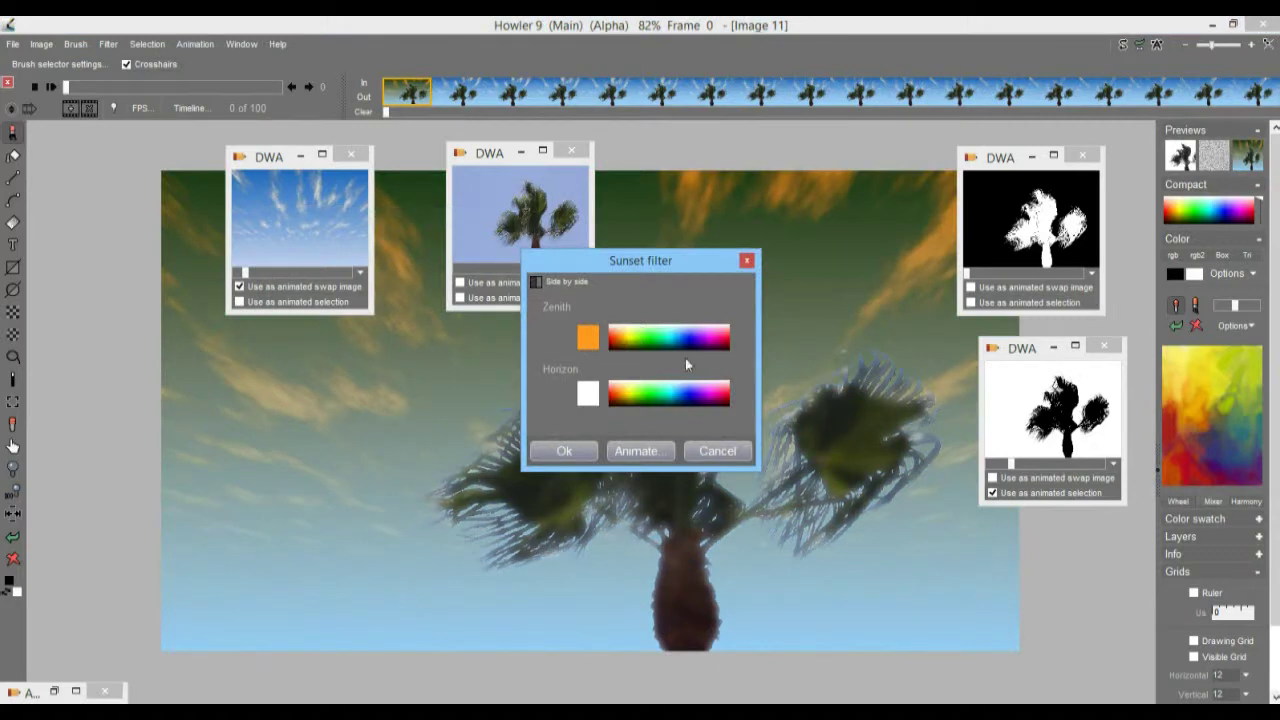
{"action": "left_click", "coordinate": [618, 341]}
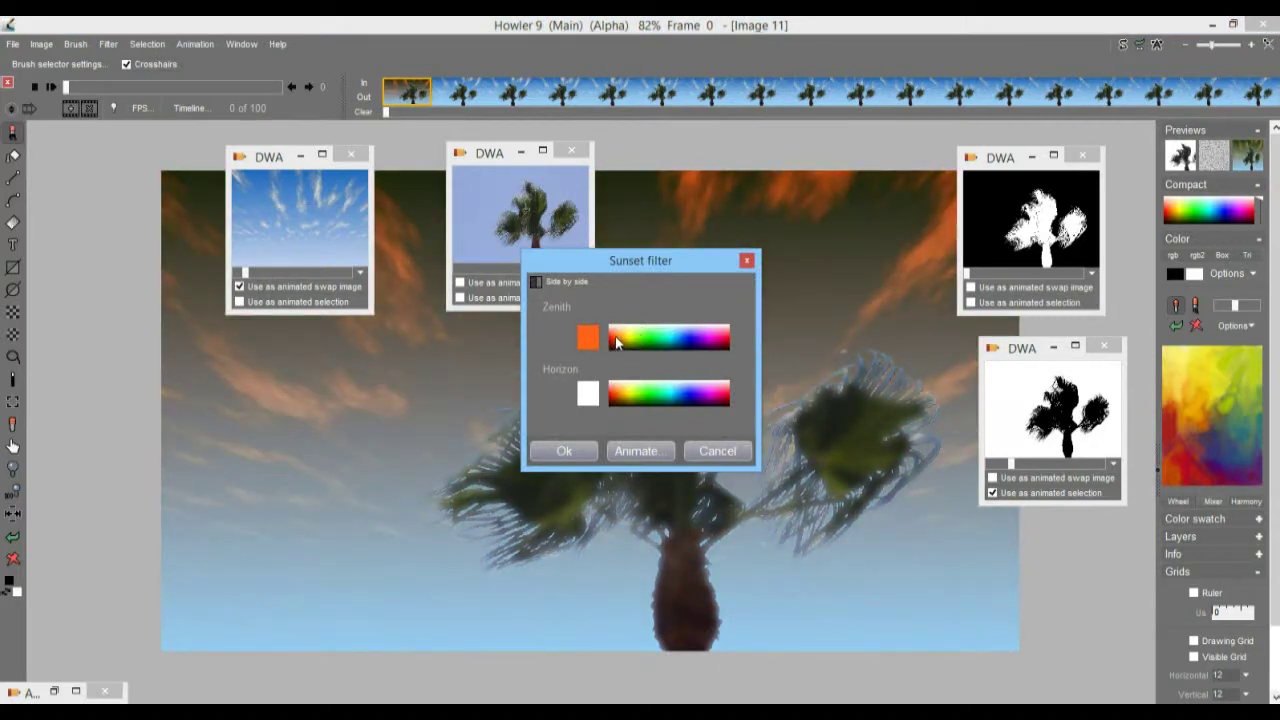
{"action": "mouse_move", "coordinate": [641, 405]}
{"action": "left_mouse_down"}
{"action": "mouse_move", "coordinate": [614, 400]}
{"action": "mouse_move", "coordinate": [661, 391]}
{"action": "mouse_move", "coordinate": [643, 394]}
{"action": "left_mouse_up"}
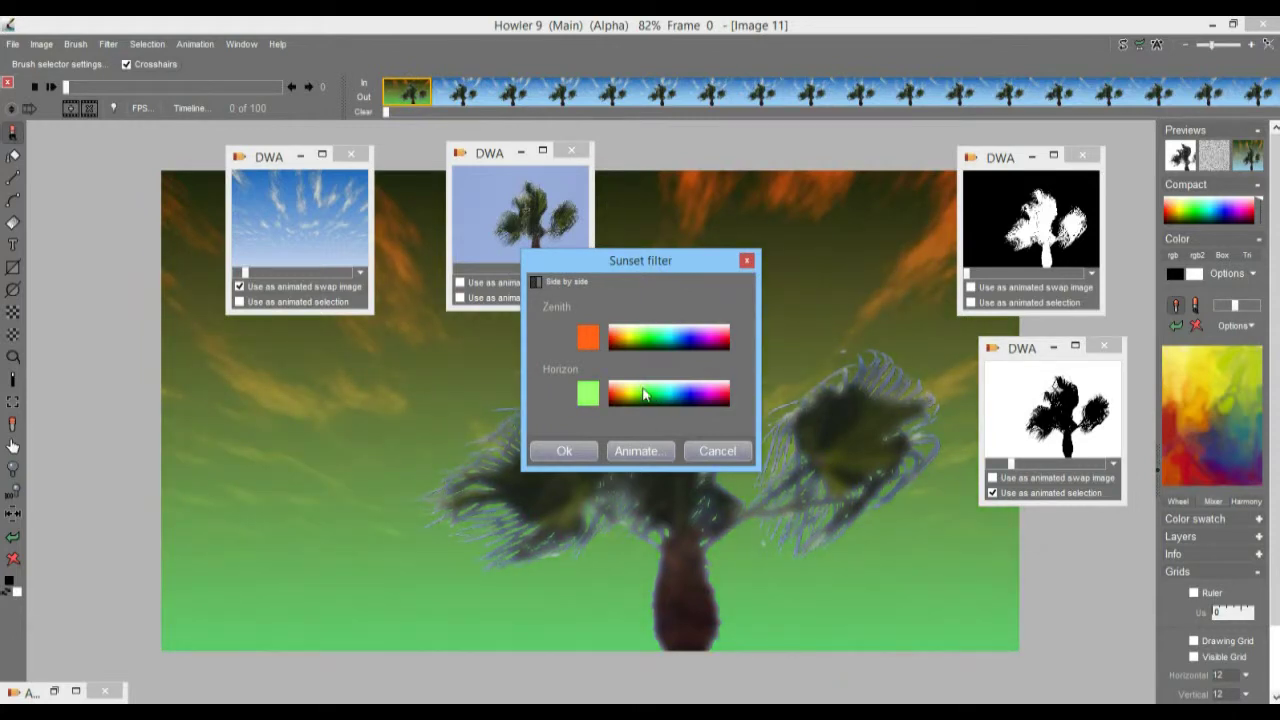
{"action": "left_click", "coordinate": [630, 452]}
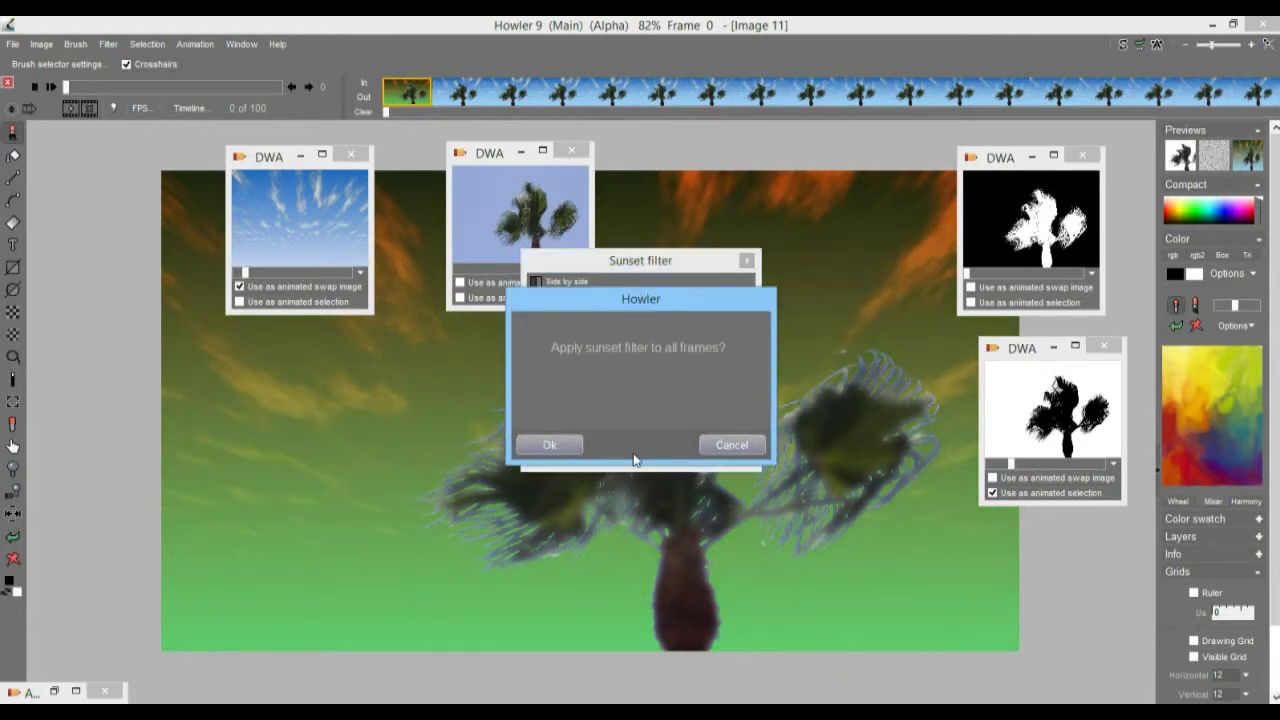
{"action": "left_click", "coordinate": [564, 444]}
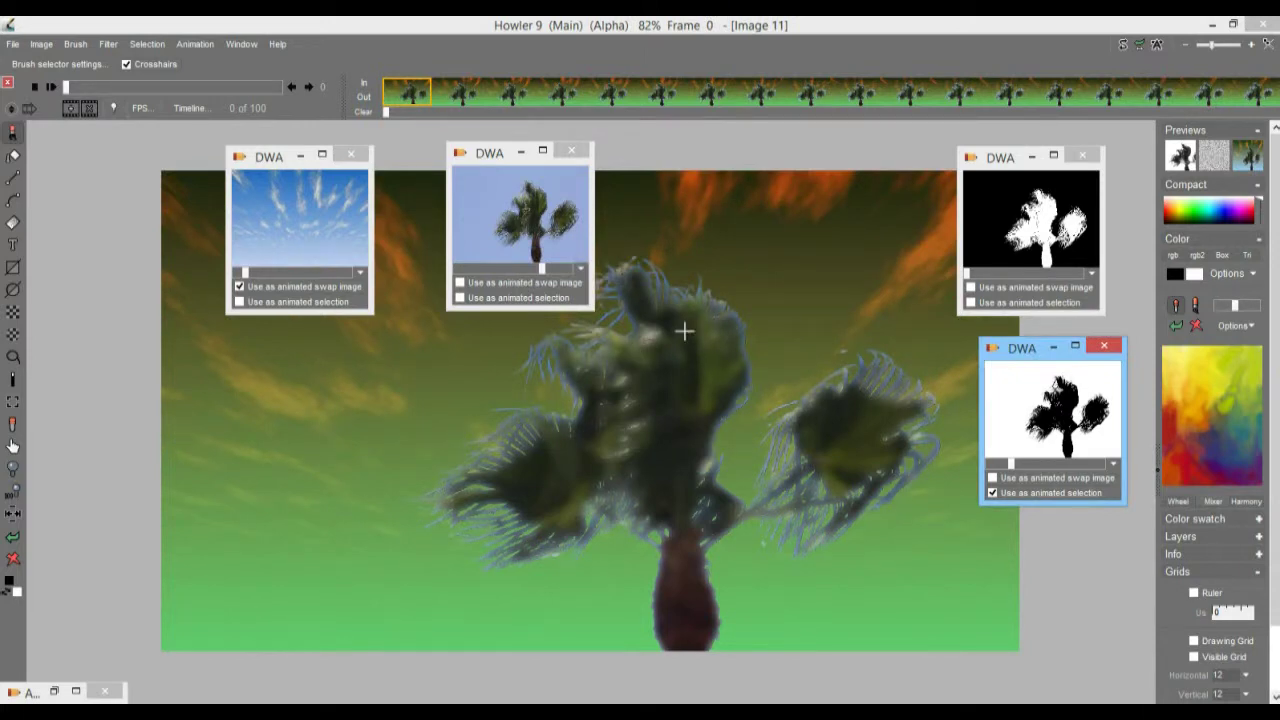
Check the filtered animation at frames 42 and 56, moving the black-palm matte window beside the white-palm matte.
{"action": "left_click_drag", "start_coordinate": [65, 87], "coordinate": [161, 90]}
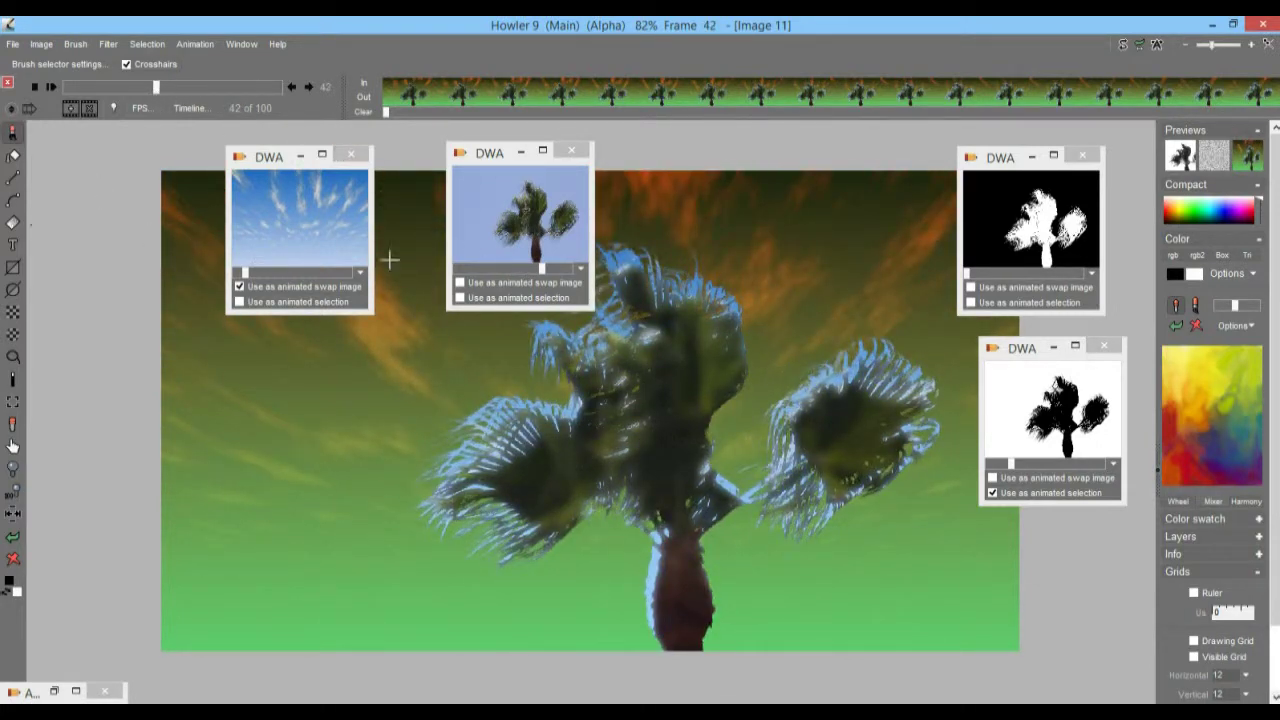
{"action": "left_click_drag", "start_coordinate": [1024, 350], "coordinate": [816, 141]}
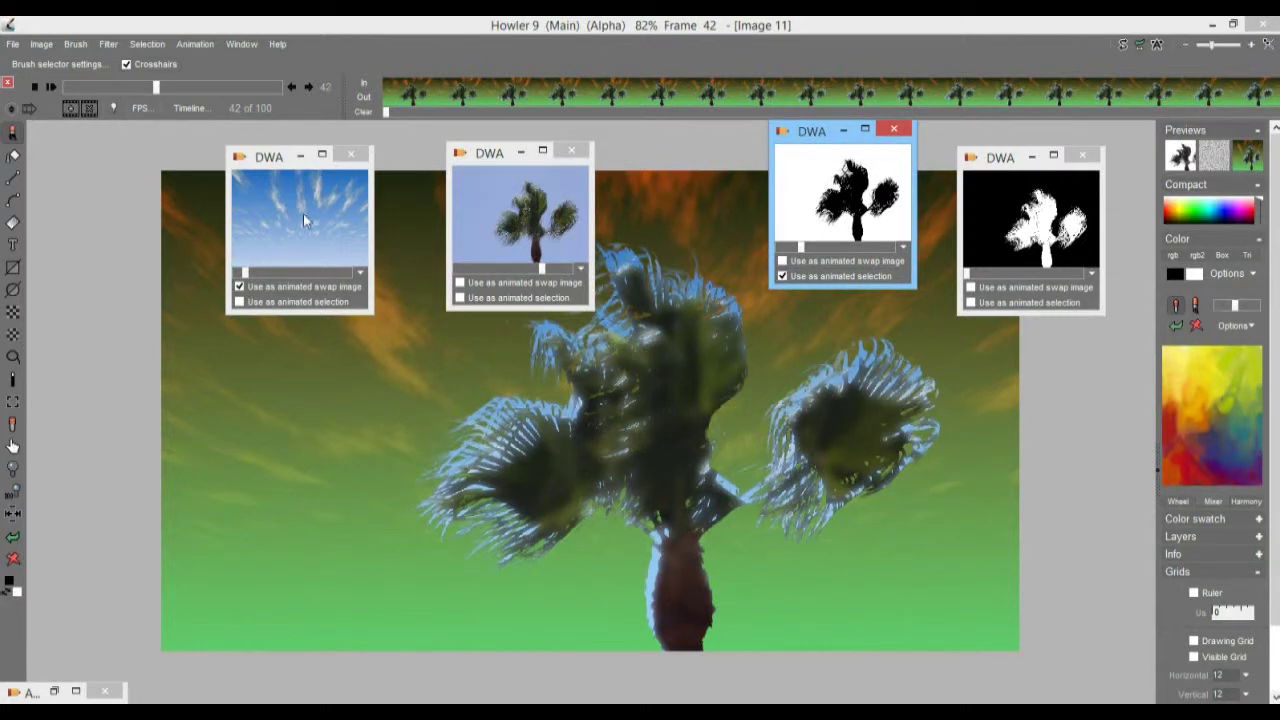
{"action": "left_click_drag", "start_coordinate": [142, 88], "coordinate": [186, 90]}
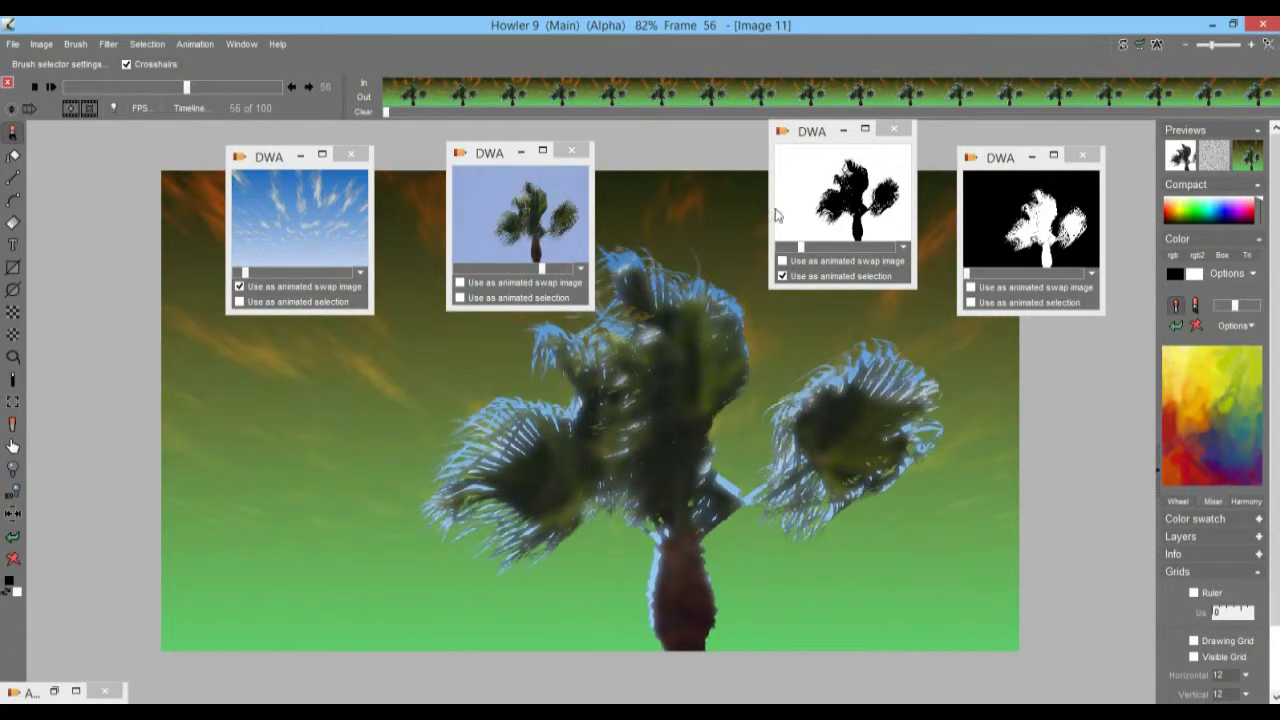